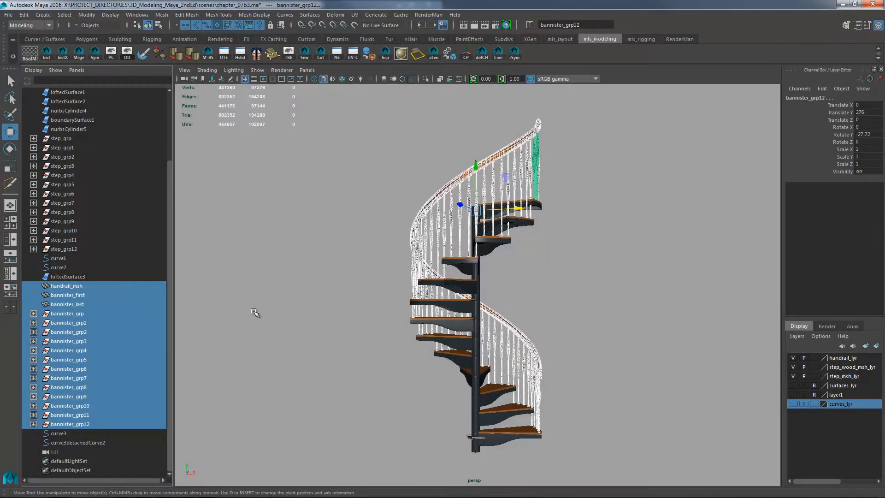
# Deselect everything and inspect the lowest steps and the base of the central column.
pyautogui.click(311, 359)
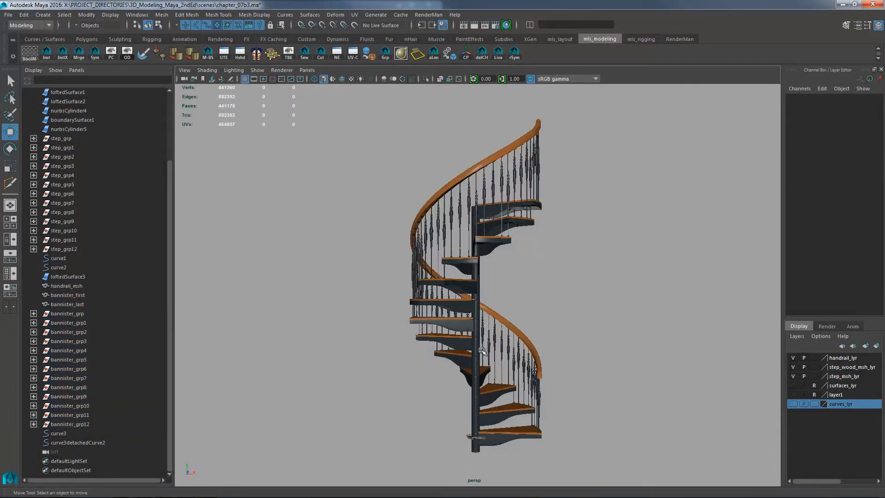
pyautogui.keyDown('alt'); pyautogui.moveTo(557, 392); pyautogui.dragTo(555, 281, button='middle'); pyautogui.keyUp('alt')
pyautogui.keyDown('alt'); pyautogui.moveTo(555, 281); pyautogui.dragTo(650, 366, button='right'); pyautogui.keyUp('alt')
pyautogui.keyDown('alt'); pyautogui.moveTo(513, 389); pyautogui.dragTo(493, 296, button='middle'); pyautogui.keyUp('alt')
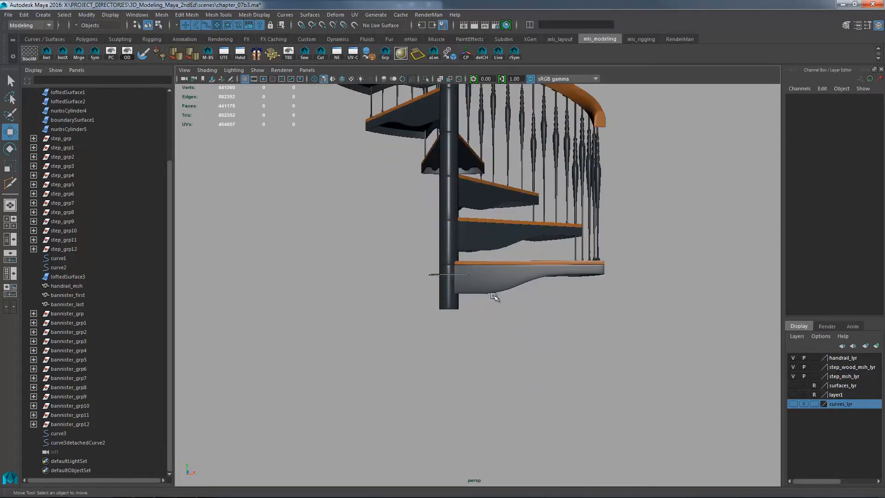
pyautogui.keyDown('alt'); pyautogui.moveTo(493, 297); pyautogui.dragTo(551, 320, button='right'); pyautogui.keyUp('alt')
pyautogui.keyDown('alt'); pyautogui.moveTo(551, 320); pyautogui.dragTo(420, 352); pyautogui.keyUp('alt')
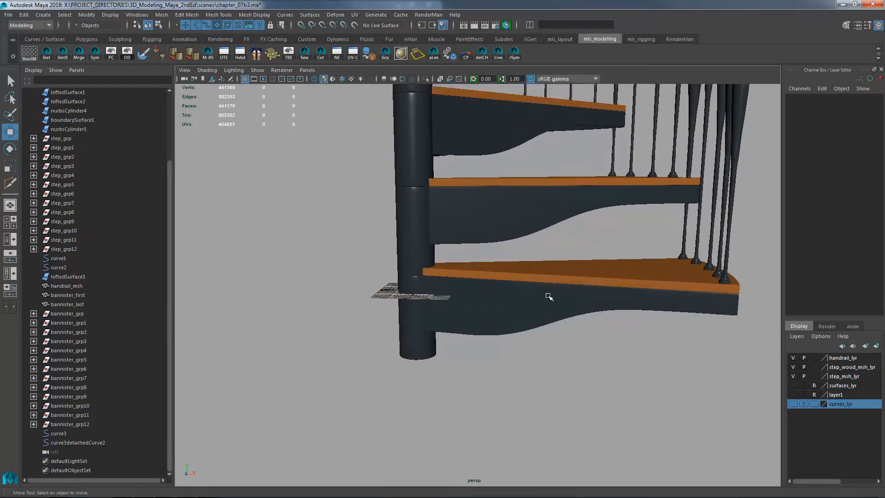
pyautogui.press('a')
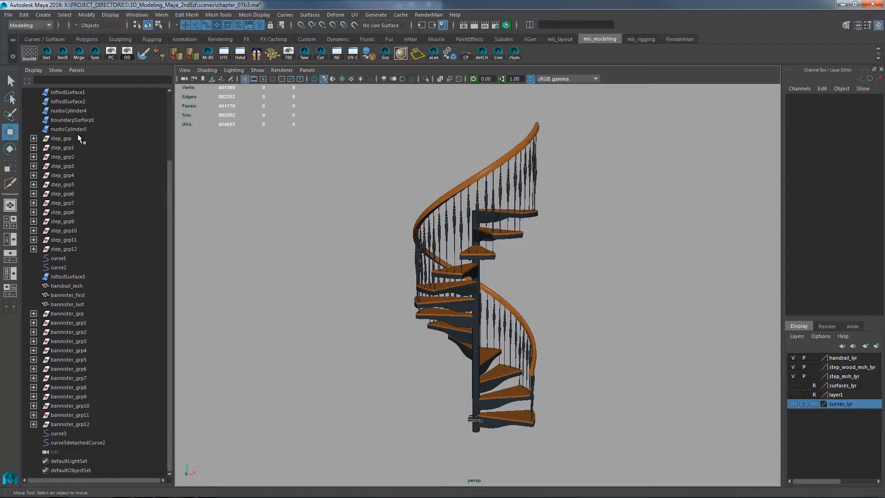
# Group step_grp through step_grp12, handrail_msh, bannister_first, bannister_last and bannister_grp through bannister_grp12 under one parent group.
pyautogui.moveTo(78, 137); pyautogui.dragTo(76, 246)
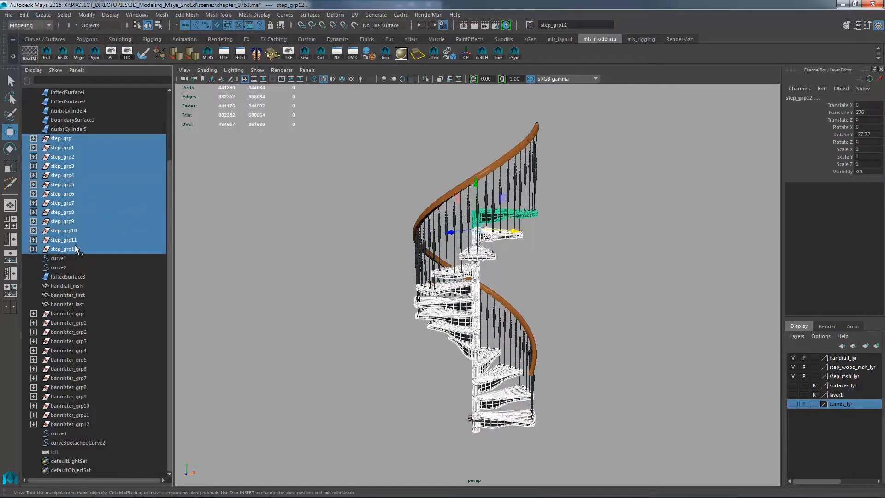
pyautogui.keyDown('ctrl'); pyautogui.click(68, 287); pyautogui.keyUp('ctrl')
pyautogui.keyDown('ctrl'); pyautogui.click(74, 295); pyautogui.keyUp('ctrl')
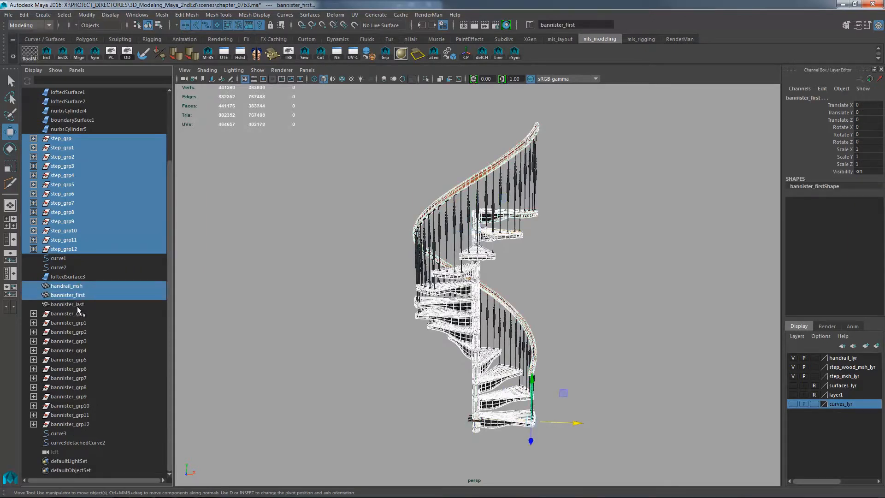
pyautogui.keyDown('ctrl'); pyautogui.click(79, 305); pyautogui.keyUp('ctrl')
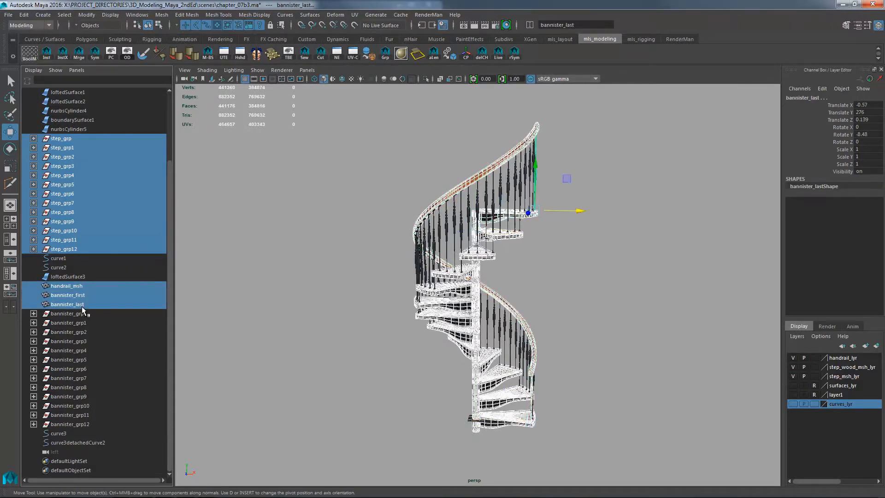
pyautogui.keyDown('ctrl'); pyautogui.click(79, 312); pyautogui.keyUp('ctrl')
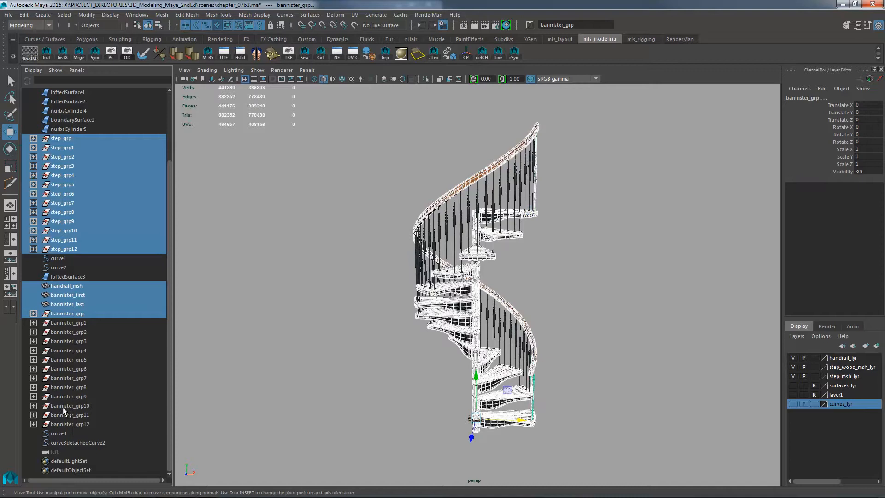
pyautogui.keyDown('ctrl'); pyautogui.click(84, 322); pyautogui.keyUp('ctrl')
pyautogui.keyDown('ctrl'); pyautogui.click(82, 332); pyautogui.keyUp('ctrl')
pyautogui.keyDown('ctrl'); pyautogui.click(80, 341); pyautogui.keyUp('ctrl')
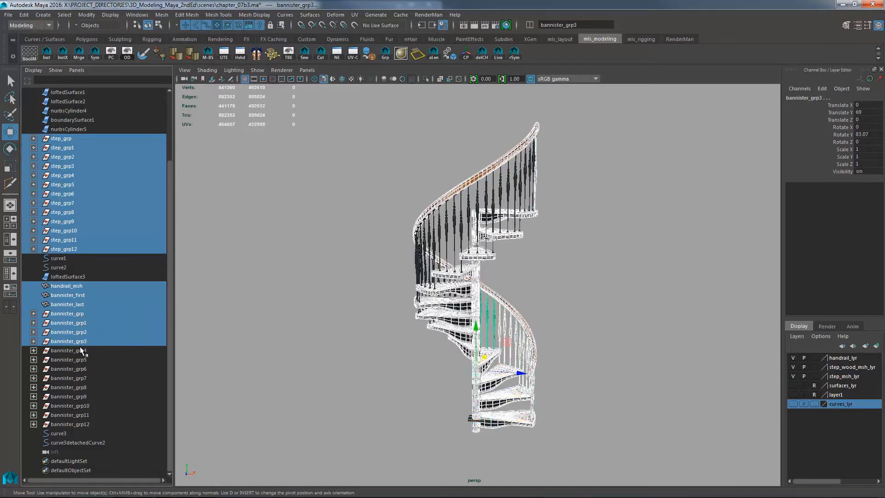
pyautogui.keyDown('ctrl'); pyautogui.click(80, 350); pyautogui.keyUp('ctrl')
pyautogui.keyDown('ctrl'); pyautogui.click(79, 359); pyautogui.keyUp('ctrl')
pyautogui.keyDown('ctrl'); pyautogui.click(78, 369); pyautogui.keyUp('ctrl')
pyautogui.keyDown('ctrl'); pyautogui.click(79, 378); pyautogui.keyUp('ctrl')
pyautogui.keyDown('ctrl'); pyautogui.click(77, 387); pyautogui.keyUp('ctrl')
pyautogui.keyDown('ctrl'); pyautogui.click(76, 396); pyautogui.keyUp('ctrl')
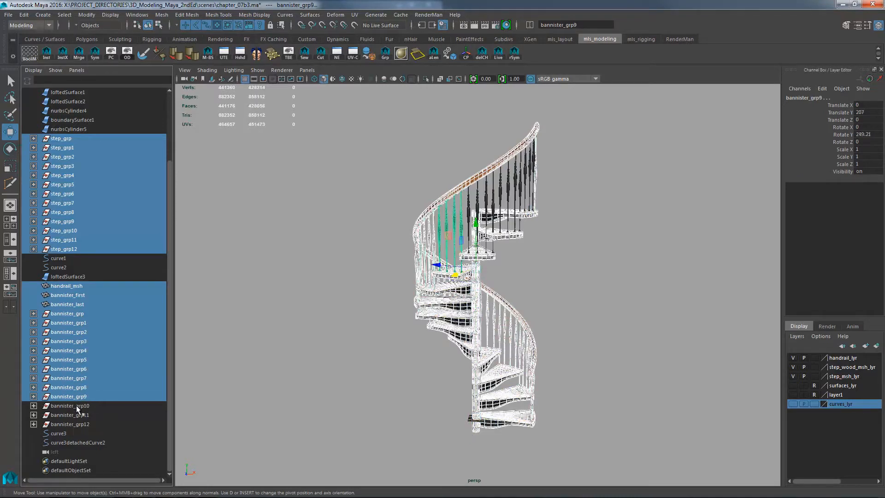
pyautogui.keyDown('ctrl'); pyautogui.click(76, 406); pyautogui.keyUp('ctrl')
pyautogui.keyDown('ctrl'); pyautogui.click(76, 414); pyautogui.keyUp('ctrl')
pyautogui.keyDown('ctrl'); pyautogui.click(76, 423); pyautogui.keyUp('ctrl')
pyautogui.keyDown('alt'); pyautogui.moveTo(570, 314); pyautogui.dragTo(519, 292); pyautogui.keyUp('alt')
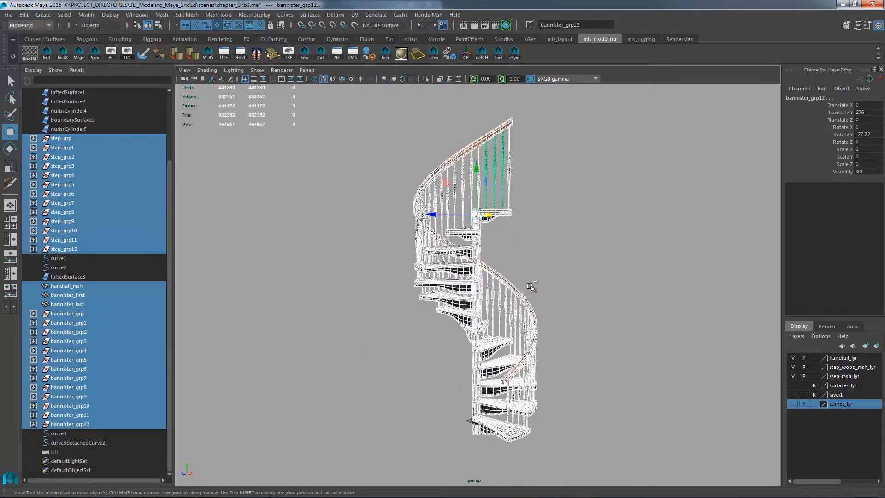
pyautogui.hotkey('ctrl', 'g')
# Examine the central column's base against the grid's ground line in the front view.
pyautogui.keyDown('alt'); pyautogui.moveTo(570, 310); pyautogui.dragTo(633, 348, button='right'); pyautogui.keyUp('alt')
pyautogui.keyDown('alt'); pyautogui.moveTo(632, 348); pyautogui.dragTo(611, 281, button='middle'); pyautogui.keyUp('alt')
pyautogui.keyDown('alt'); pyautogui.moveTo(613, 282); pyautogui.dragTo(700, 325, button='right'); pyautogui.keyUp('alt')
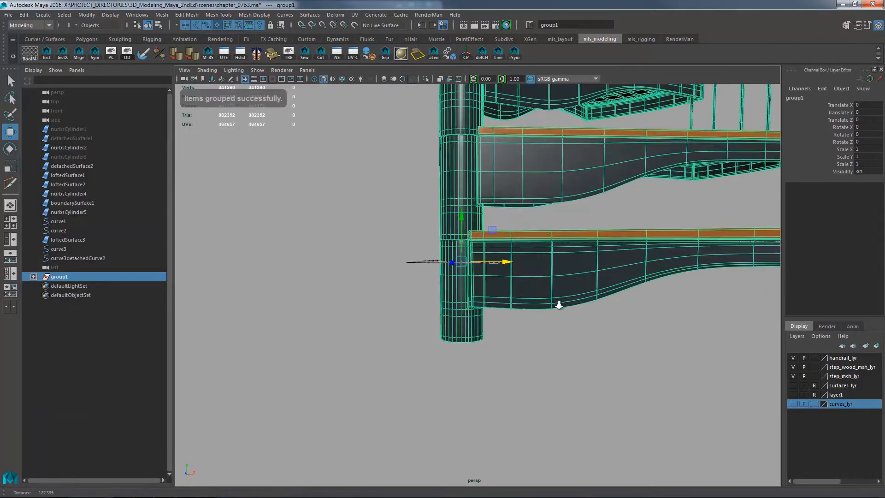
pyautogui.keyDown('alt'); pyautogui.moveTo(557, 302); pyautogui.dragTo(592, 316, button='right'); pyautogui.keyUp('alt')
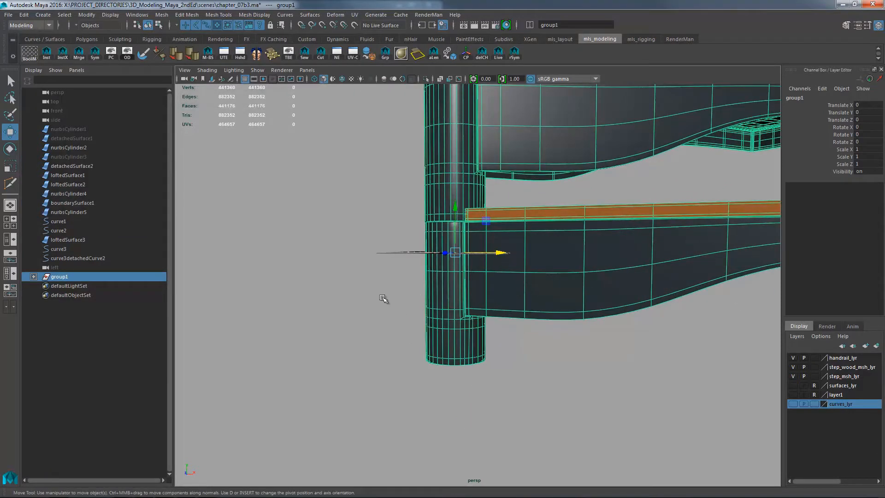
pyautogui.press('space')
pyautogui.moveTo(386, 322); pyautogui.dragTo(428, 301)
pyautogui.scroll(12, 462, 240)
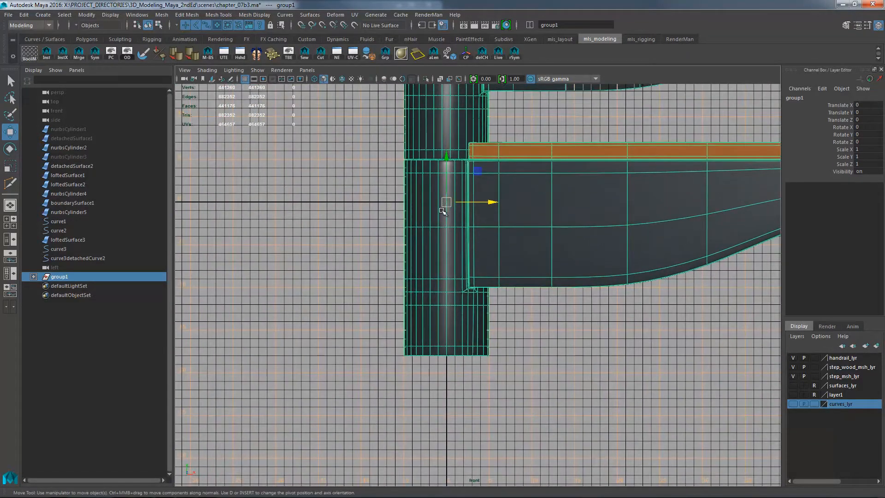
pyautogui.keyDown('alt'); pyautogui.moveTo(434, 314); pyautogui.dragTo(535, 298, button='right'); pyautogui.keyUp('alt')
pyautogui.keyDown('alt'); pyautogui.moveTo(439, 310); pyautogui.dragTo(438, 337, button='middle'); pyautogui.keyUp('alt')
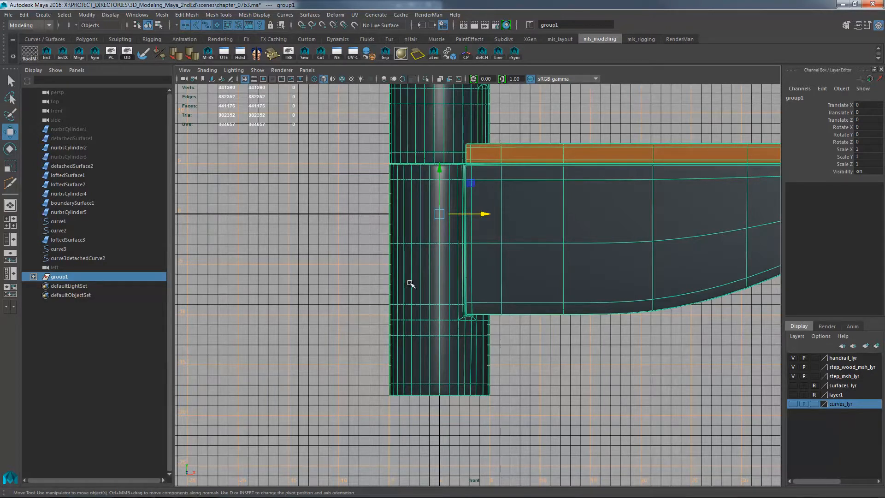
# Raise the staircase group 18 units in Y with a relative transform.
pyautogui.click(529, 25)
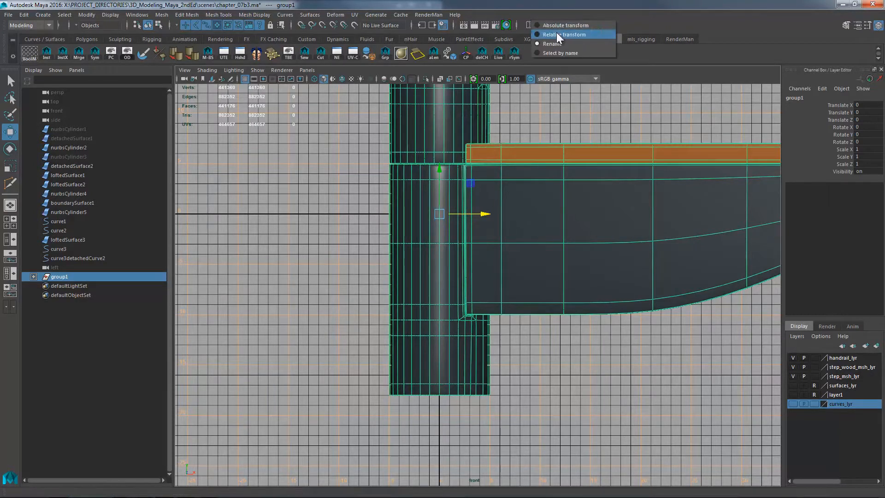
pyautogui.click(567, 34)
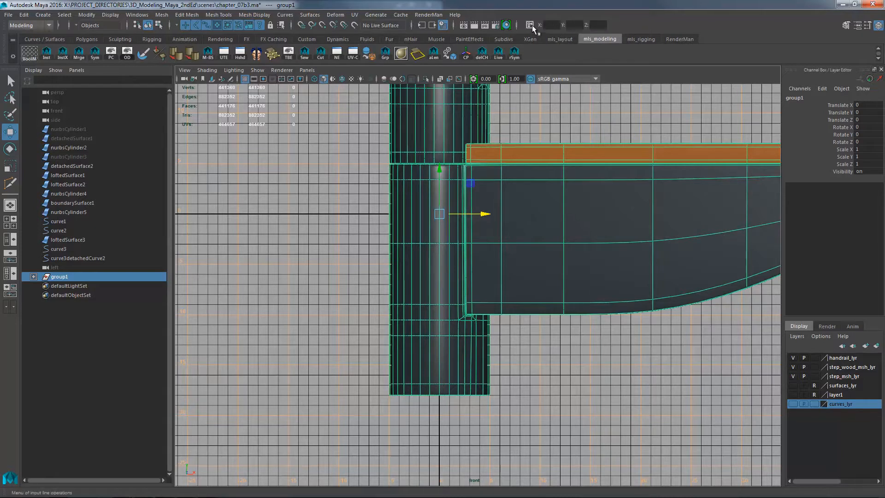
pyautogui.click(530, 26)
pyautogui.click(575, 25)
pyautogui.write('18')
pyautogui.press('Return')
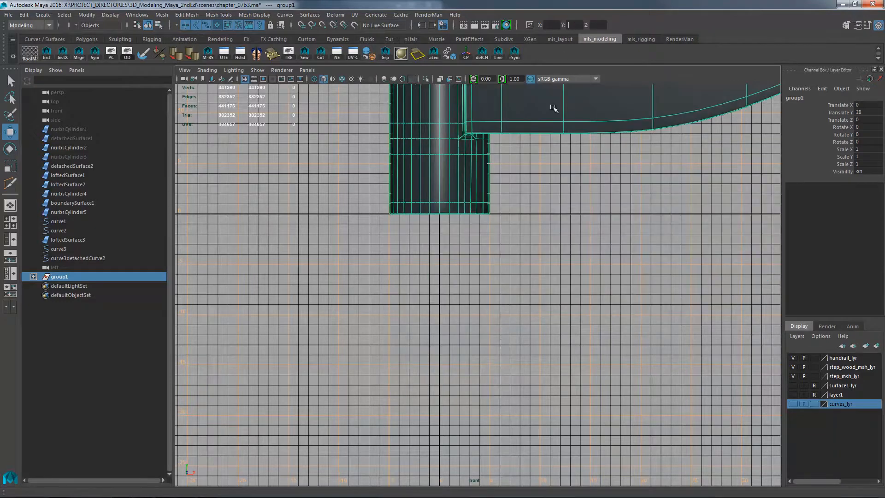
pyautogui.keyDown('alt'); pyautogui.moveTo(513, 199); pyautogui.dragTo(531, 296, button='middle'); pyautogui.keyUp('alt')
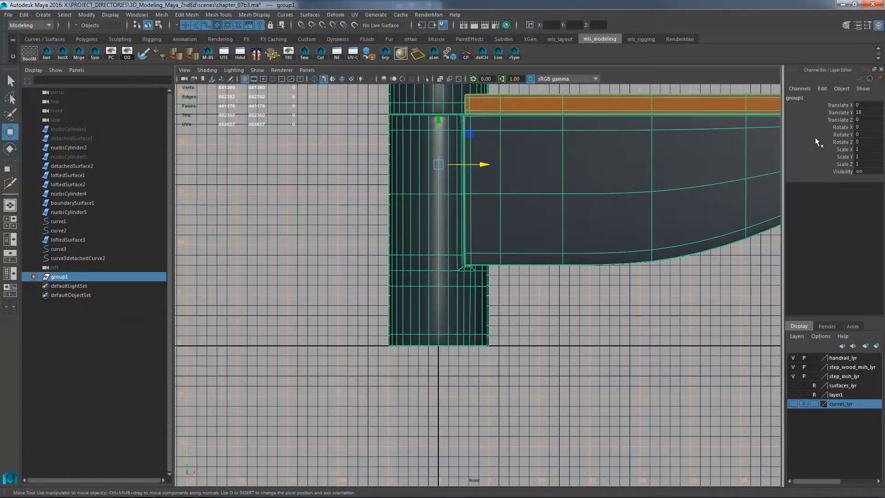
# Show the staircase group's transform attributes and expand its local space pivot values.
pyautogui.click(856, 26)
pyautogui.click(700, 228)
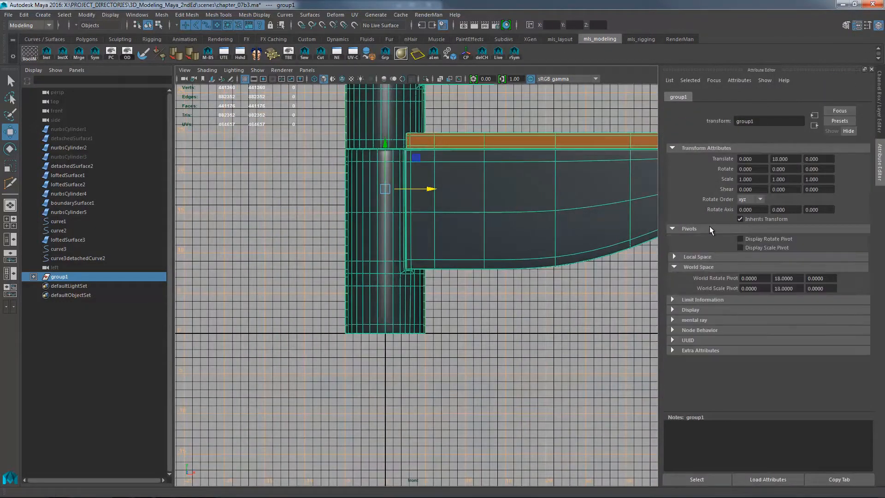
pyautogui.moveTo(797, 281); pyautogui.dragTo(765, 282)
pyautogui.click(779, 279)
pyautogui.click(778, 257)
pyautogui.click(781, 268)
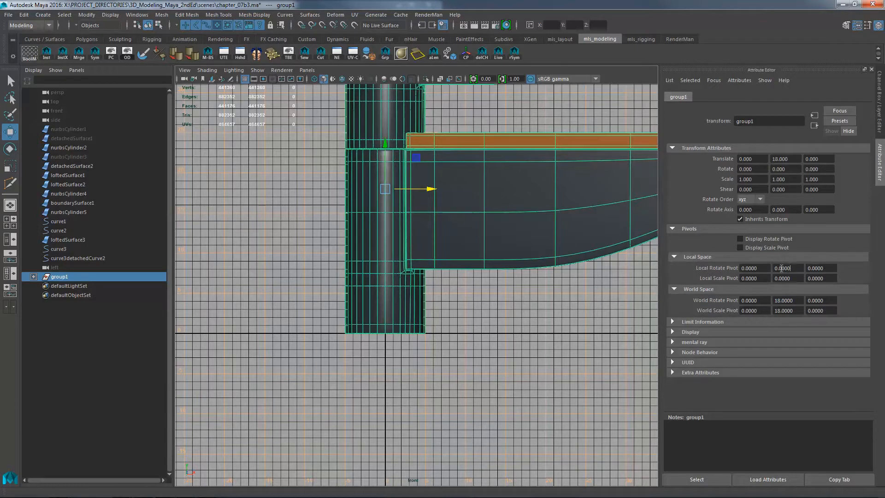
# Set the staircase group's world rotate pivot Y and world scale pivot Y to 0, and deselect the group.
pyautogui.moveTo(799, 301); pyautogui.dragTo(757, 300)
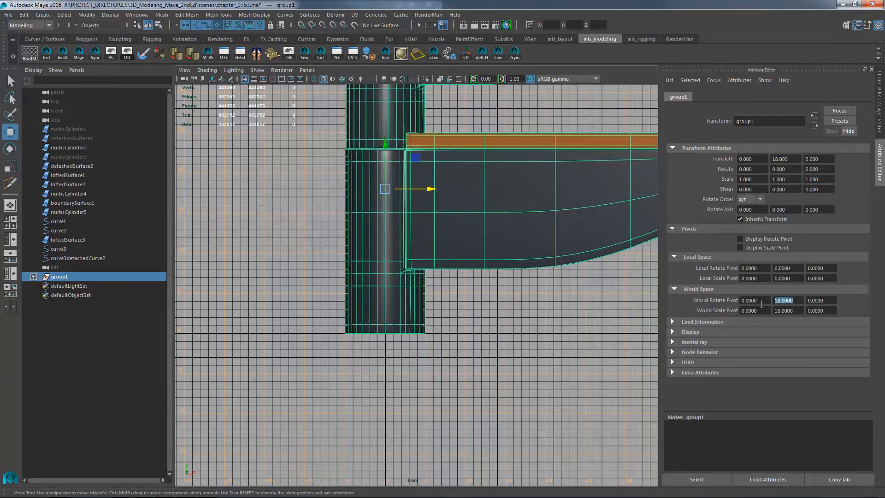
pyautogui.write('0')
pyautogui.press('Tab')
pyautogui.press('Tab')
pyautogui.press('Tab')
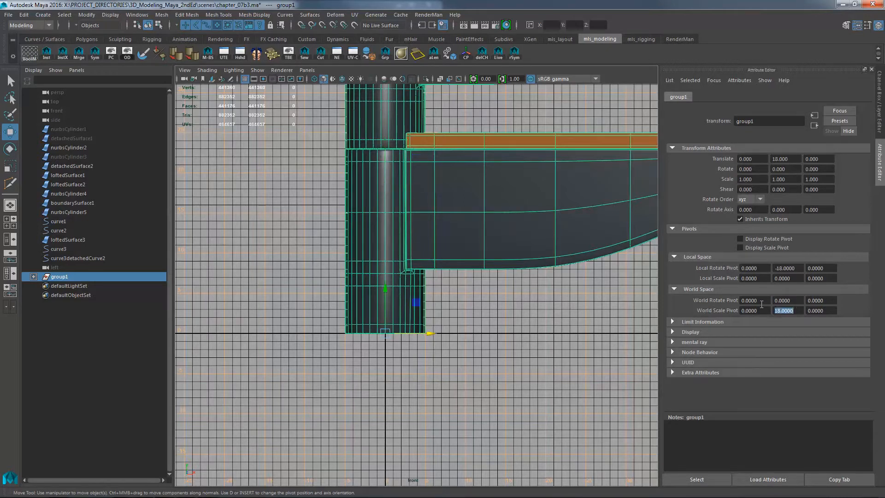
pyautogui.write('0')
pyautogui.press('Tab')
pyautogui.click(798, 269)
pyautogui.click(789, 279)
pyautogui.click(793, 300)
pyautogui.click(489, 320)
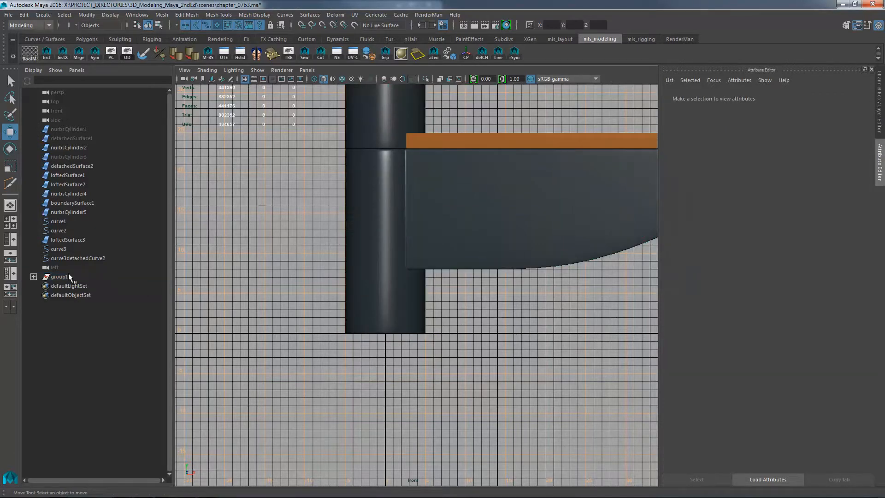
# Add curve3 and curve3detachedCurve2 to the curves_lyr display layer.
pyautogui.doubleClick(83, 277)
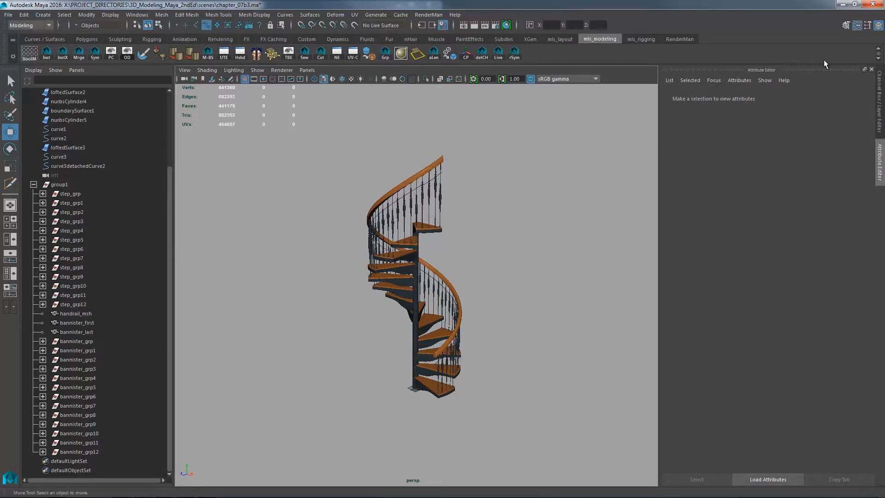
pyautogui.click(857, 25)
pyautogui.moveTo(384, 120); pyautogui.dragTo(487, 277)
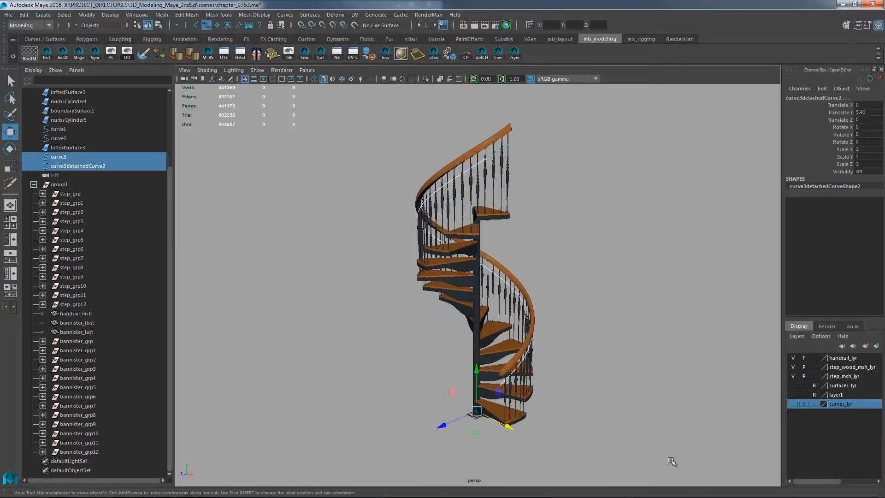
pyautogui.rightClick(847, 403)
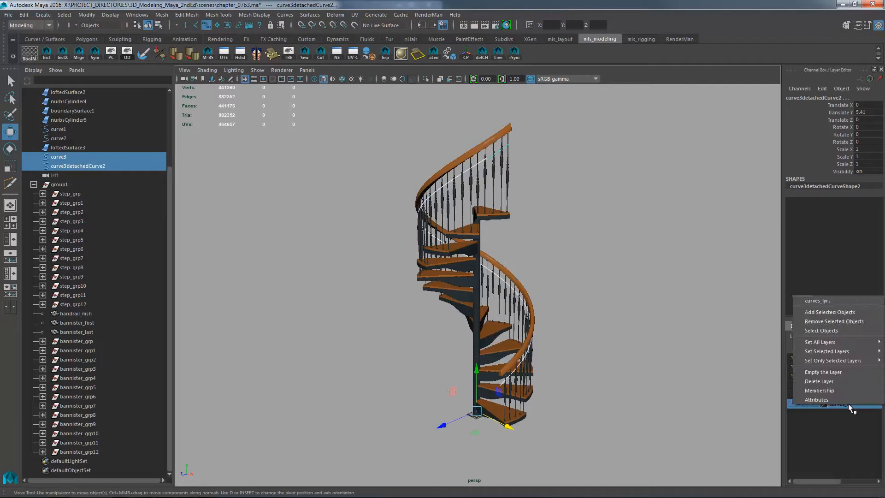
pyautogui.click(829, 313)
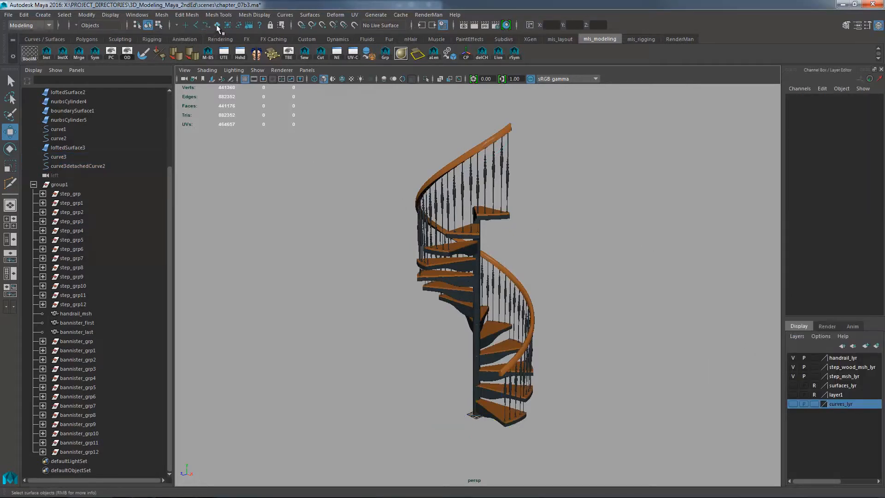
# Check the staircase for stray surfaces by area-selecting with only surface objects selectable, and re-enable selection of all object types.
pyautogui.rightClick(218, 25)
pyautogui.click(239, 28)
pyautogui.moveTo(352, 129); pyautogui.dragTo(672, 462)
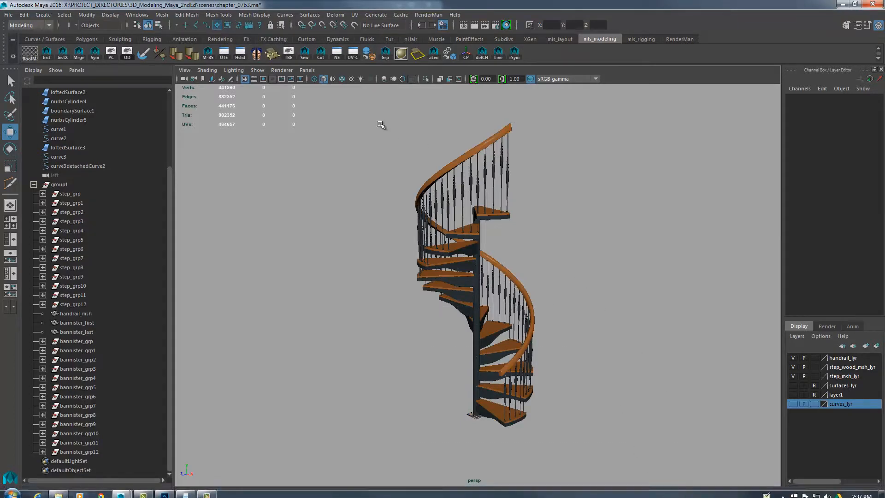
pyautogui.click(176, 24)
pyautogui.click(191, 30)
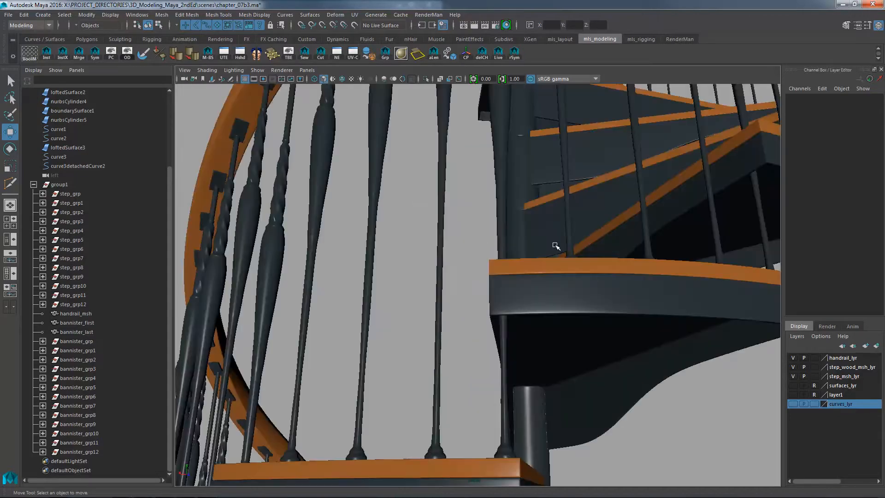
# Inspect the treads, handrail and bannisters up close from several angles, and turn on the safe action overlay.
pyautogui.keyDown('alt'); pyautogui.moveTo(559, 226); pyautogui.dragTo(517, 236); pyautogui.keyUp('alt')
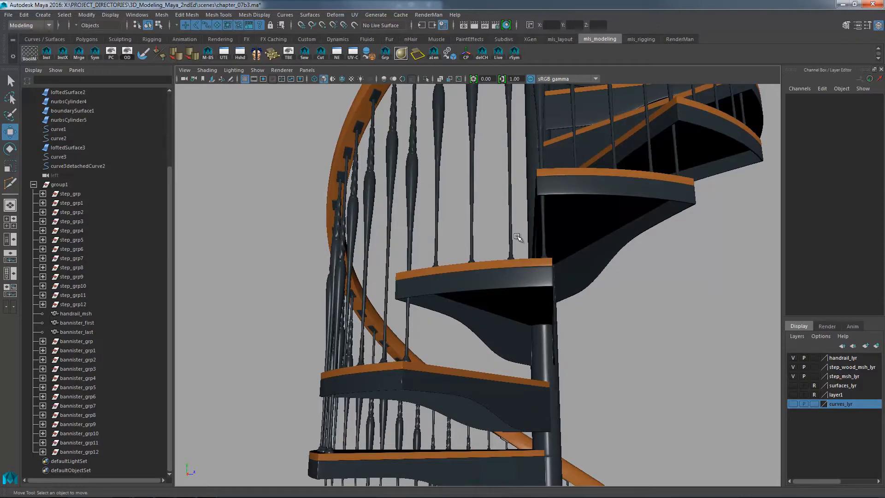
pyautogui.moveTo(517, 236)
pyautogui.keyDown('alt'); pyautogui.mouseDown()
pyautogui.moveTo(563, 213)
pyautogui.moveTo(522, 225)
pyautogui.mouseUp(); pyautogui.keyUp('alt')
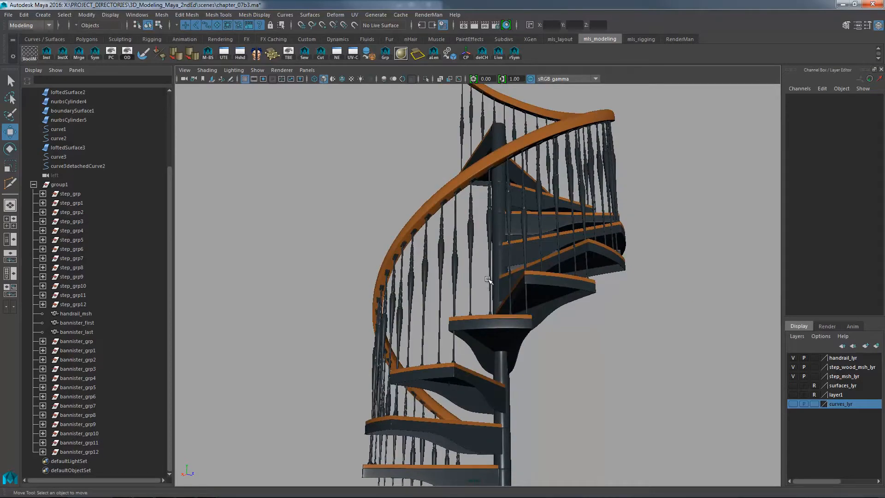
pyautogui.keyDown('alt'); pyautogui.moveTo(504, 275); pyautogui.dragTo(705, 229, button='right'); pyautogui.keyUp('alt')
pyautogui.keyDown('alt'); pyautogui.moveTo(705, 229); pyautogui.dragTo(751, 244); pyautogui.keyUp('alt')
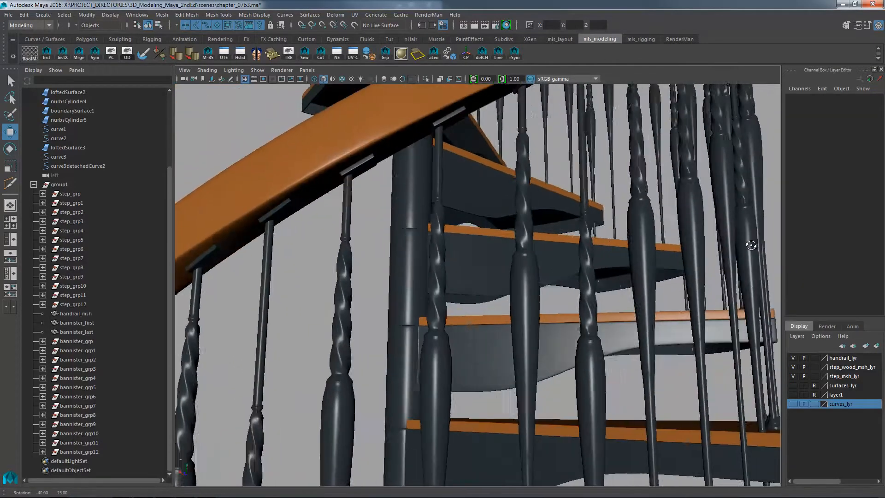
pyautogui.keyDown('alt'); pyautogui.moveTo(750, 245); pyautogui.dragTo(657, 239, button='middle'); pyautogui.keyUp('alt')
pyautogui.keyDown('alt'); pyautogui.moveTo(657, 239); pyautogui.dragTo(633, 246); pyautogui.keyUp('alt')
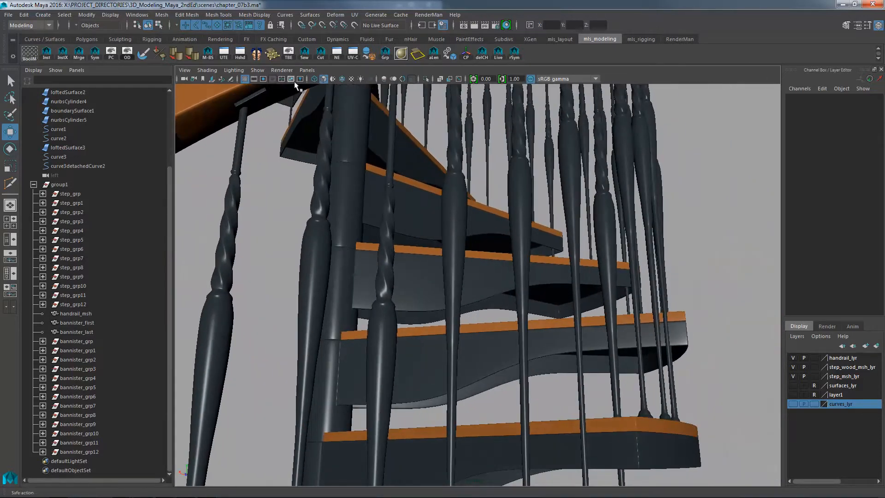
pyautogui.click(293, 80)
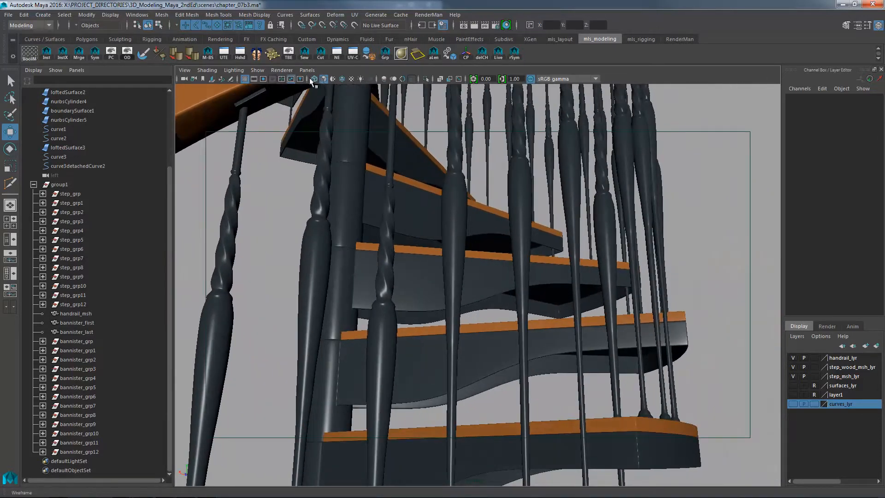
# Turn on the resolution gate and inspect the whole staircase from several angles and distances.
pyautogui.click(263, 79)
pyautogui.keyDown('alt'); pyautogui.moveTo(506, 195); pyautogui.dragTo(531, 224); pyautogui.keyUp('alt')
pyautogui.keyDown('alt'); pyautogui.moveTo(530, 225); pyautogui.dragTo(528, 256, button='middle'); pyautogui.keyUp('alt')
pyautogui.keyDown('alt'); pyautogui.moveTo(528, 256); pyautogui.dragTo(563, 269); pyautogui.keyUp('alt')
pyautogui.keyDown('alt'); pyautogui.moveTo(563, 268); pyautogui.dragTo(537, 265, button='right'); pyautogui.keyUp('alt')
pyautogui.keyDown('alt'); pyautogui.moveTo(581, 264); pyautogui.dragTo(571, 280); pyautogui.keyUp('alt')
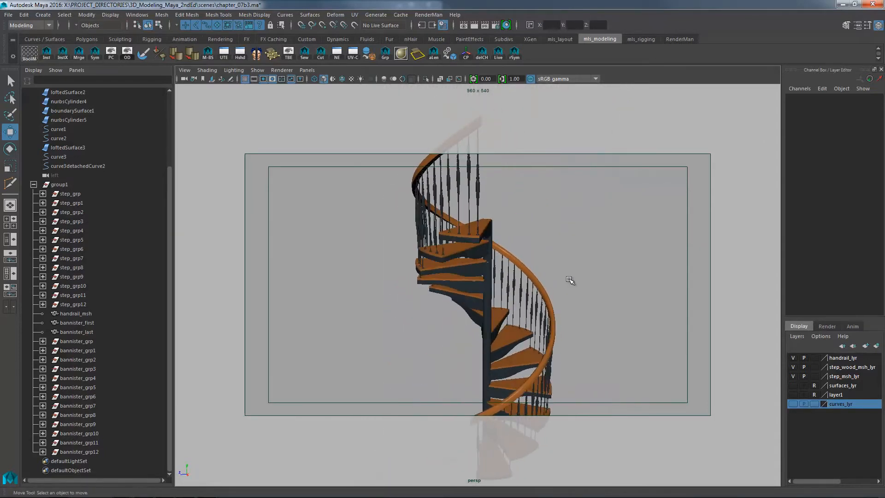
pyautogui.keyDown('alt'); pyautogui.moveTo(571, 280); pyautogui.dragTo(545, 320, button='right'); pyautogui.keyUp('alt')
pyautogui.keyDown('alt'); pyautogui.moveTo(545, 320); pyautogui.dragTo(503, 318); pyautogui.keyUp('alt')
pyautogui.keyDown('alt'); pyautogui.moveTo(503, 318); pyautogui.dragTo(490, 288, button='middle'); pyautogui.keyUp('alt')
pyautogui.keyDown('alt'); pyautogui.moveTo(490, 289); pyautogui.dragTo(664, 268, button='right'); pyautogui.keyUp('alt')
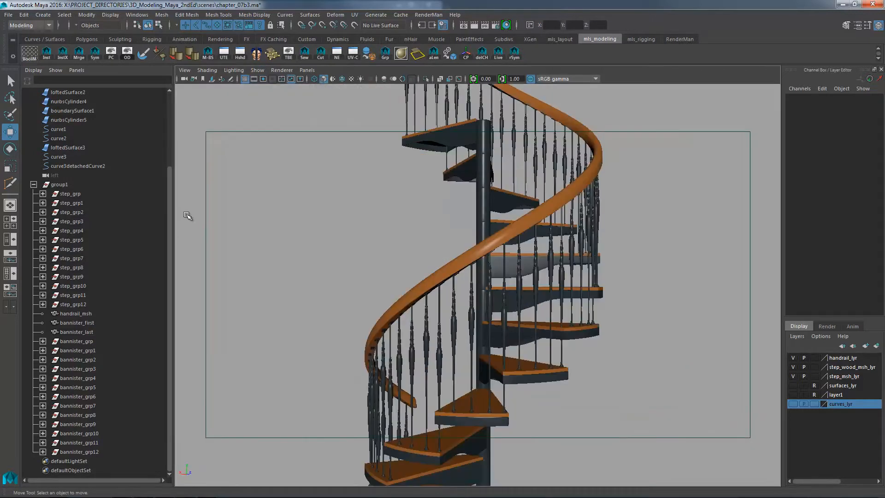
# Rename the group holding all the steps, the handrail and the bannisters as staircase_grp.
pyautogui.click(60, 184)
pyautogui.moveTo(77, 197); pyautogui.dragTo(74, 453)
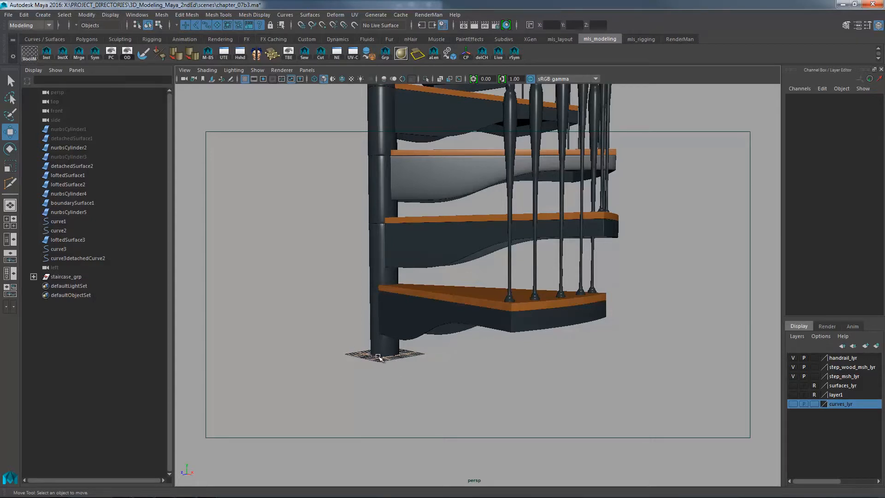
# Check the pole's foot in the Photoshop reference photo and create a polygon cylinder for the foundation plate at the pole's base.
pyautogui.hotkey('alt', 'Tab')
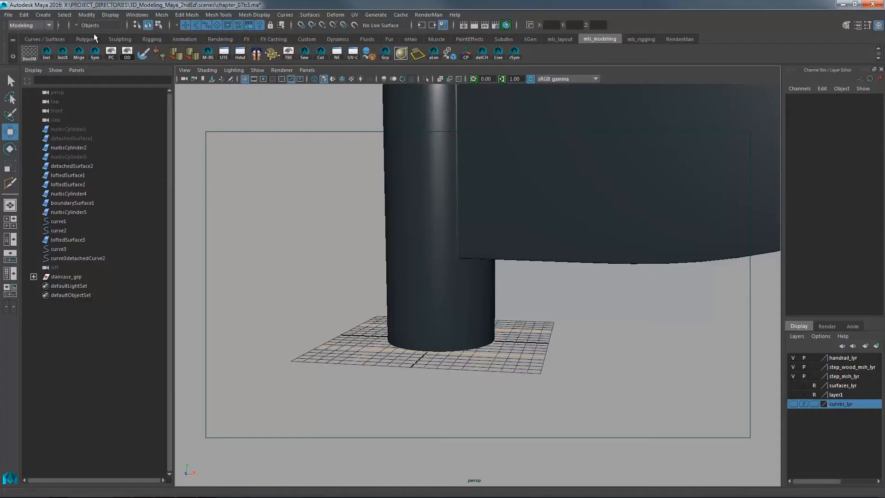
pyautogui.click(87, 39)
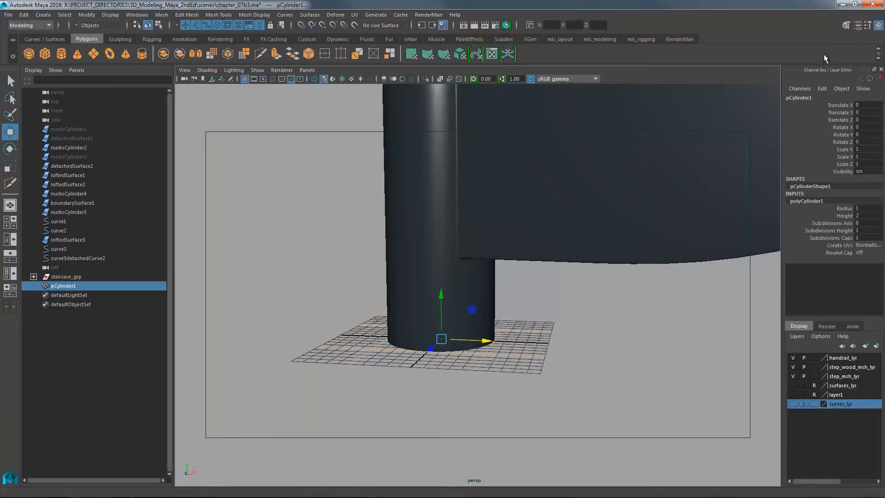
pyautogui.click(857, 25)
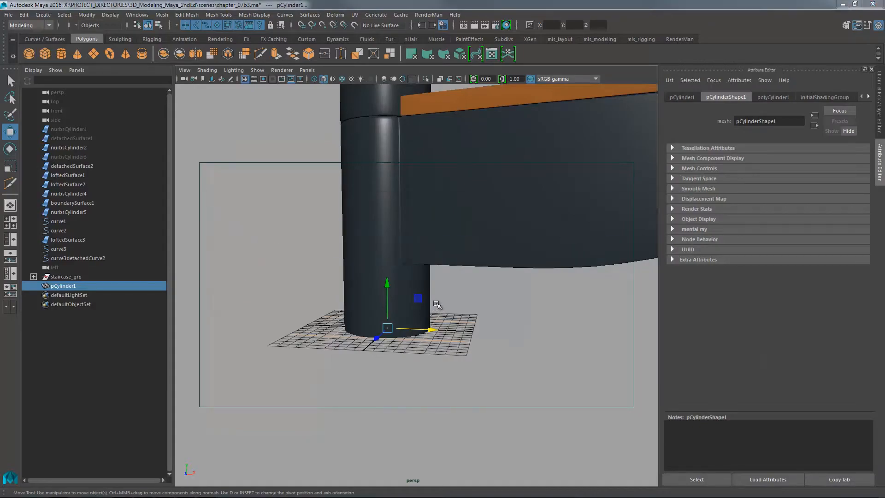
pyautogui.hotkey('alt', 'Tab')
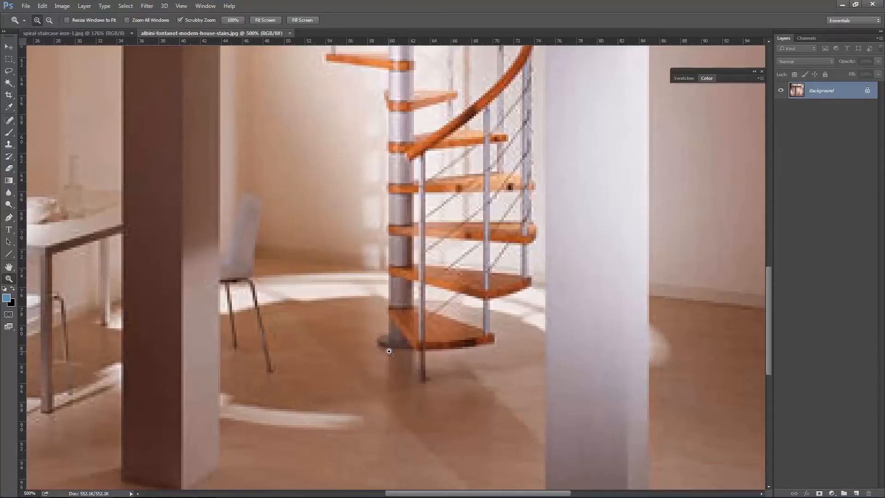
pyautogui.hotkey('alt', 'Tab')
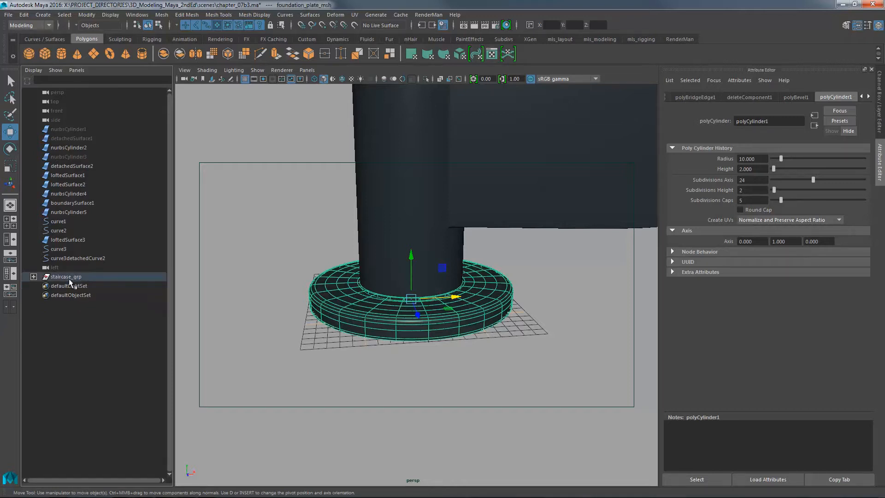
# Check that foundation_plate_msh is inside staircase_grp, and deselect the plate.
pyautogui.click(34, 277)
pyautogui.scroll(-4, 120, 441)
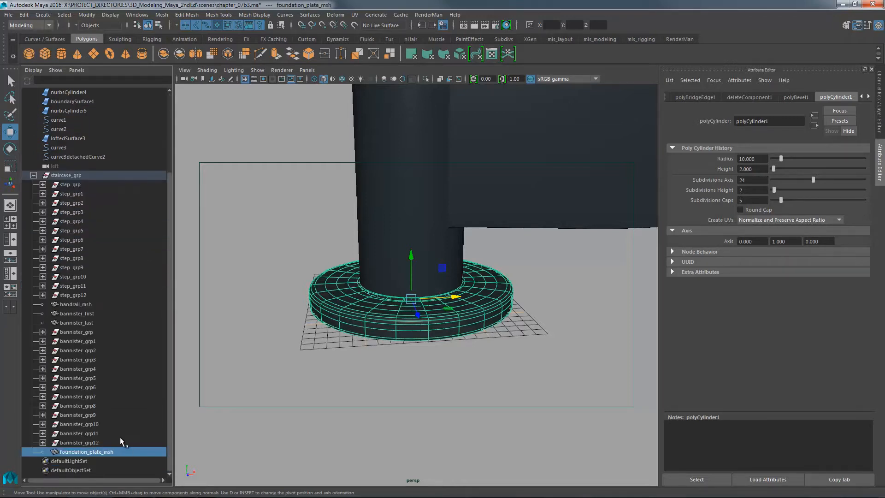
pyautogui.click(34, 175)
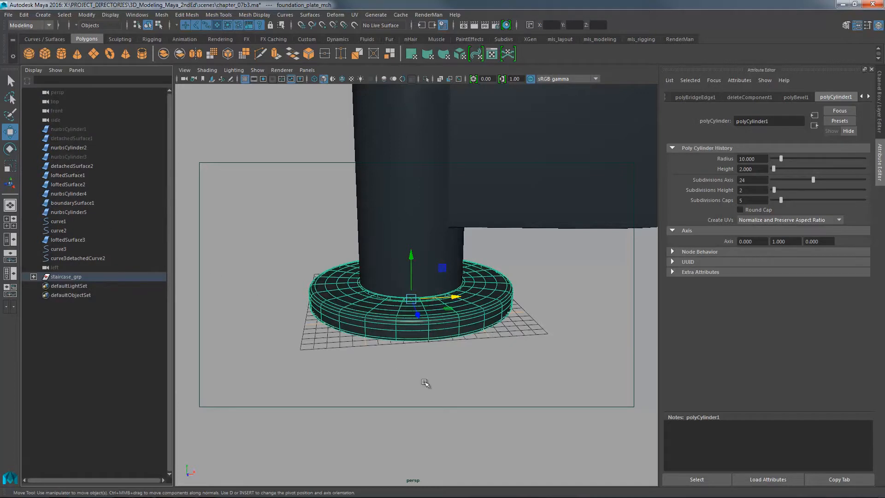
pyautogui.click(573, 312)
pyautogui.keyDown('alt'); pyautogui.moveTo(573, 312); pyautogui.dragTo(494, 317, button='right'); pyautogui.keyUp('alt')
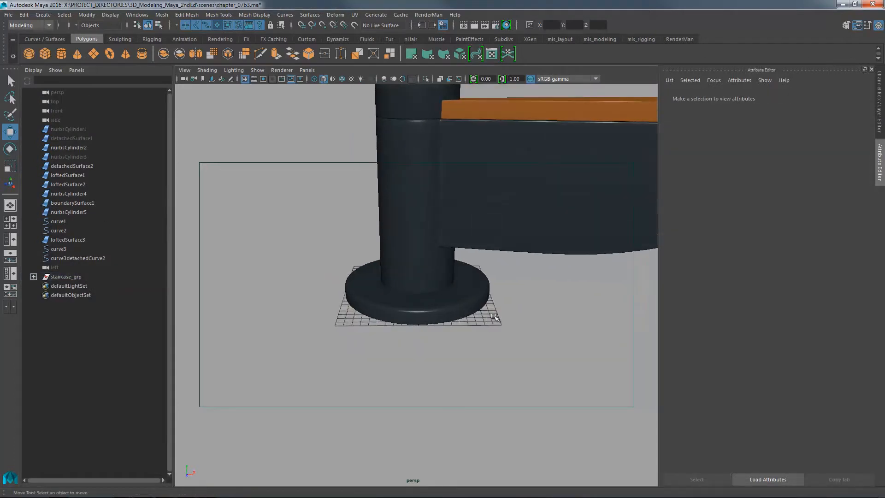
# Create a polygon plane under the staircase as a floor, with width and height set to 500.
pyautogui.click(94, 54)
pyautogui.click(760, 98)
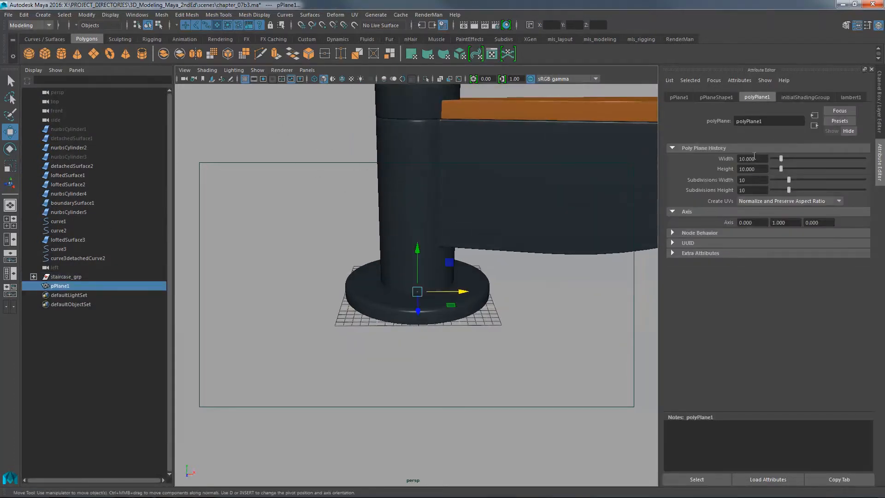
pyautogui.doubleClick(752, 159)
pyautogui.write('500')
pyautogui.press('Tab')
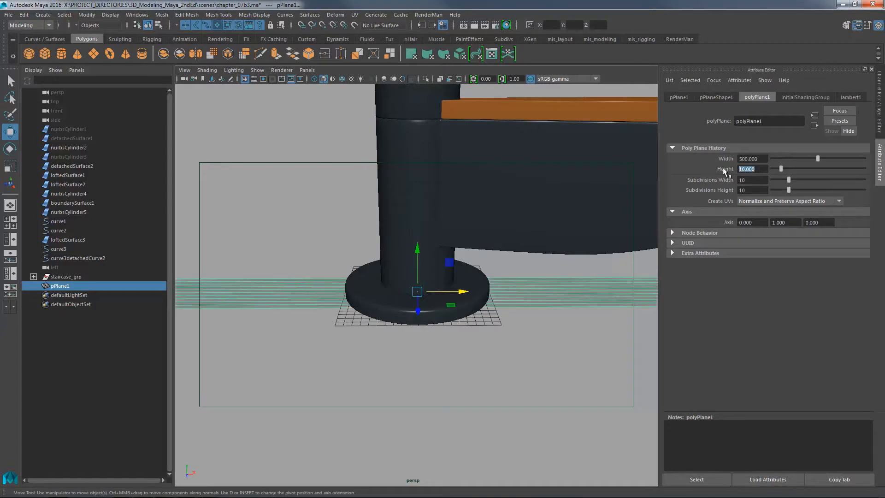
pyautogui.write('500')
pyautogui.press('Return')
# Set the floor plane's width and height subdivisions to 100 and view the plane with the staircase.
pyautogui.press('Tab')
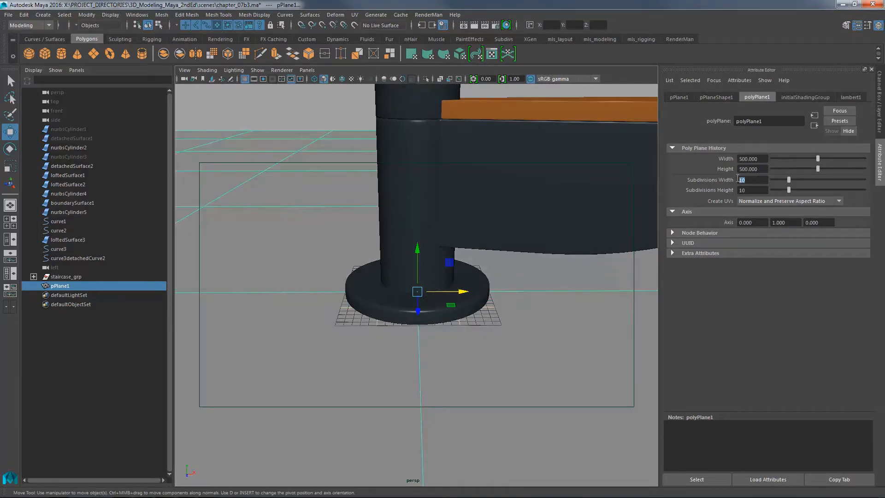
pyautogui.write('100')
pyautogui.press('Tab')
pyautogui.press('Return')
pyautogui.keyDown('alt'); pyautogui.moveTo(557, 318); pyautogui.dragTo(489, 295); pyautogui.keyUp('alt')
pyautogui.keyDown('alt'); pyautogui.moveTo(488, 295); pyautogui.dragTo(445, 278, button='right'); pyautogui.keyUp('alt')
pyautogui.moveTo(444, 279)
pyautogui.keyDown('alt'); pyautogui.mouseDown()
pyautogui.moveTo(454, 287)
pyautogui.moveTo(439, 295)
pyautogui.mouseUp(); pyautogui.keyUp('alt')
pyautogui.keyDown('alt'); pyautogui.moveTo(440, 294); pyautogui.dragTo(440, 276, button='right'); pyautogui.keyUp('alt')
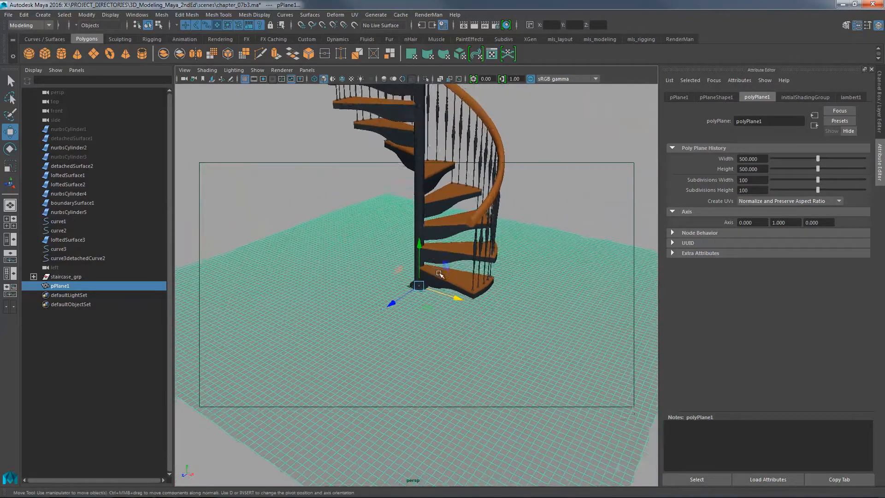
# Reduce the floor plane's width and height subdivisions to 20 and review the coarser mesh.
pyautogui.write('20')
pyautogui.doubleClick(740, 191)
pyautogui.write('2')
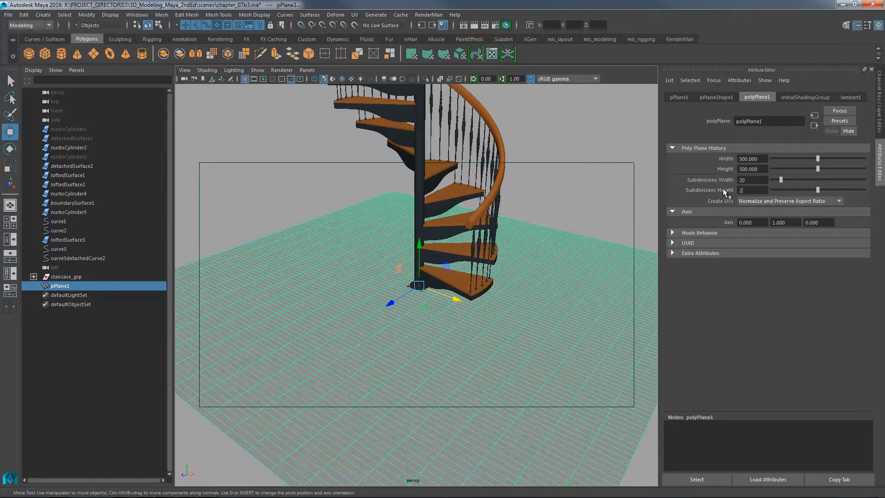
pyautogui.write('0')
pyautogui.press('Return')
pyautogui.click(586, 204)
pyautogui.click(530, 274)
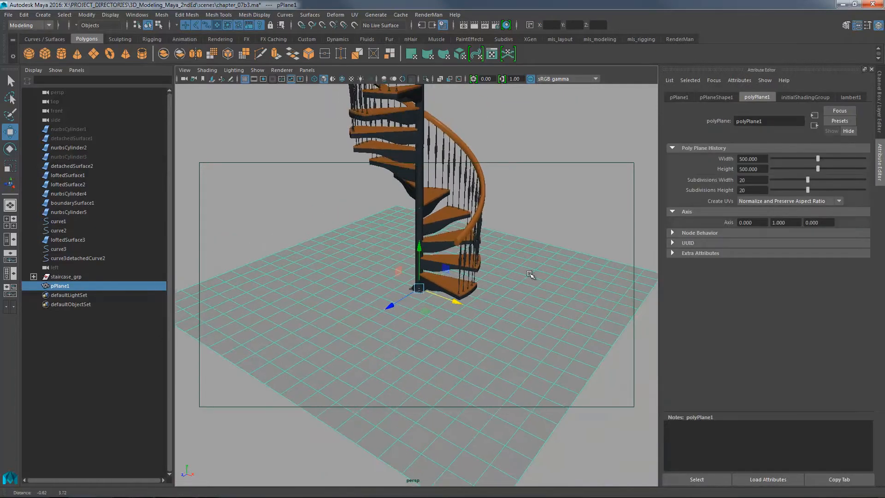
pyautogui.keyDown('alt'); pyautogui.moveTo(530, 274); pyautogui.dragTo(537, 285); pyautogui.keyUp('alt')
pyautogui.click(569, 242)
pyautogui.click(528, 283)
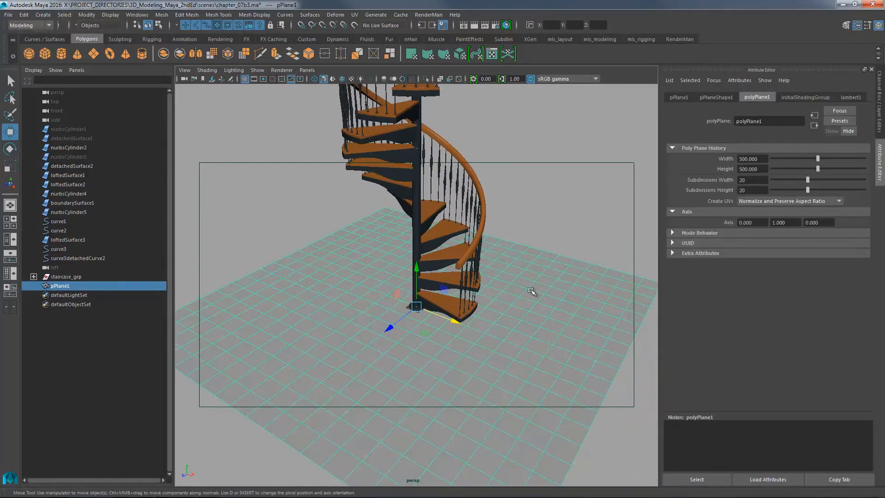
# Assign a new Phong material to the floor plane.
pyautogui.moveTo(530, 291); pyautogui.dragTo(522, 449, button='right')
pyautogui.moveTo(433, 100); pyautogui.dragTo(579, 98)
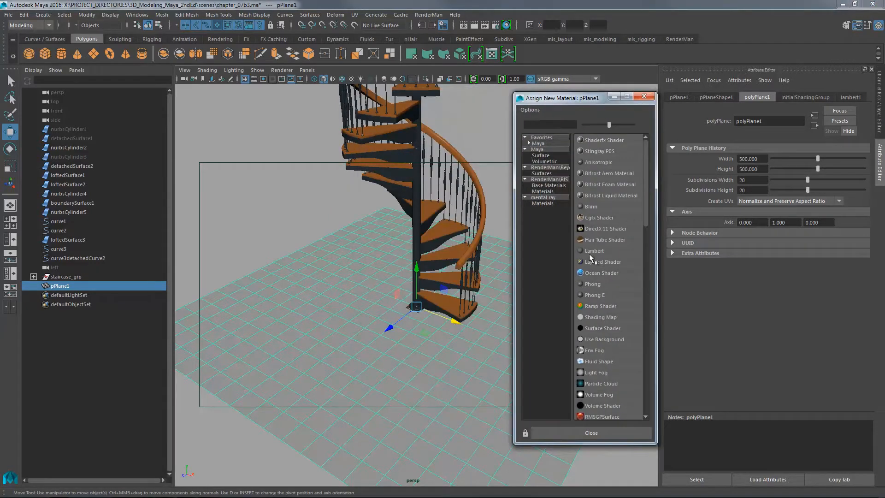
pyautogui.click(594, 283)
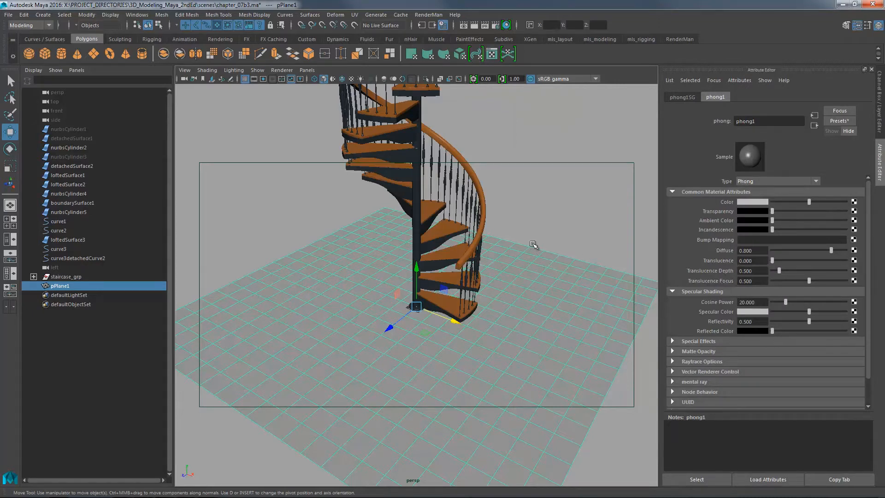
# Map a 2D Checker texture to the Phong material's color and display textures in the viewport.
pyautogui.click(854, 202)
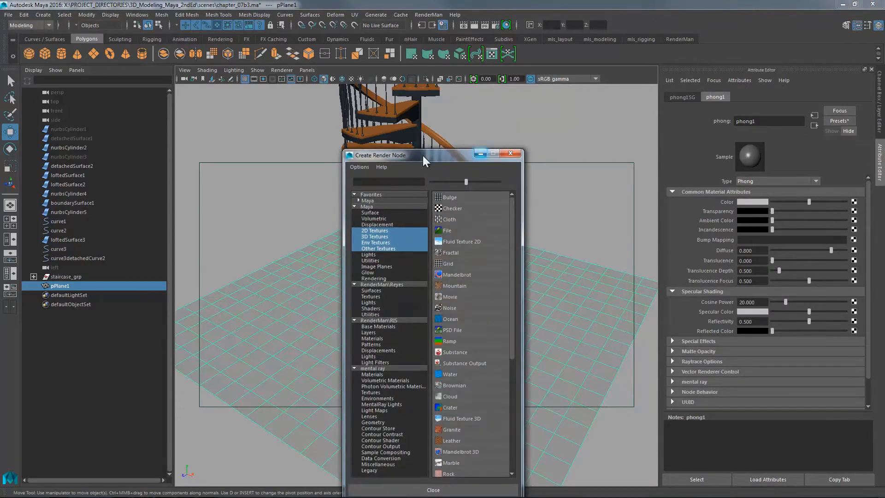
pyautogui.moveTo(422, 156); pyautogui.dragTo(553, 116)
pyautogui.click(537, 190)
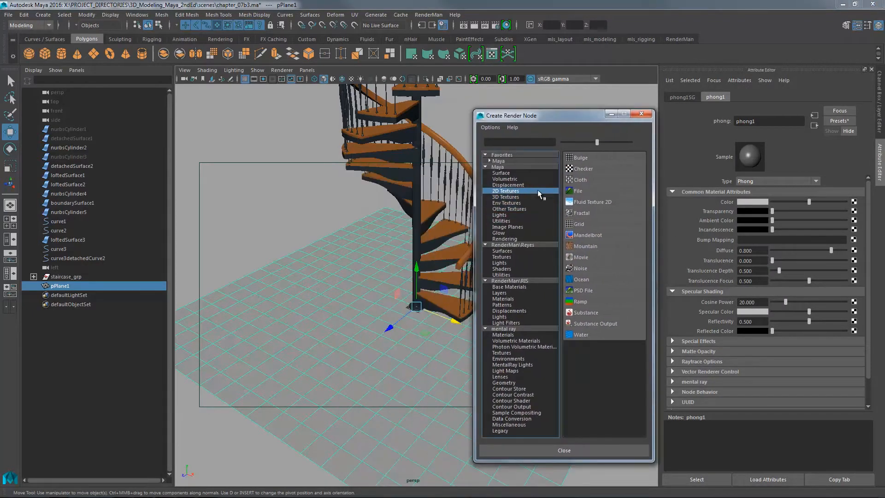
pyautogui.click(591, 167)
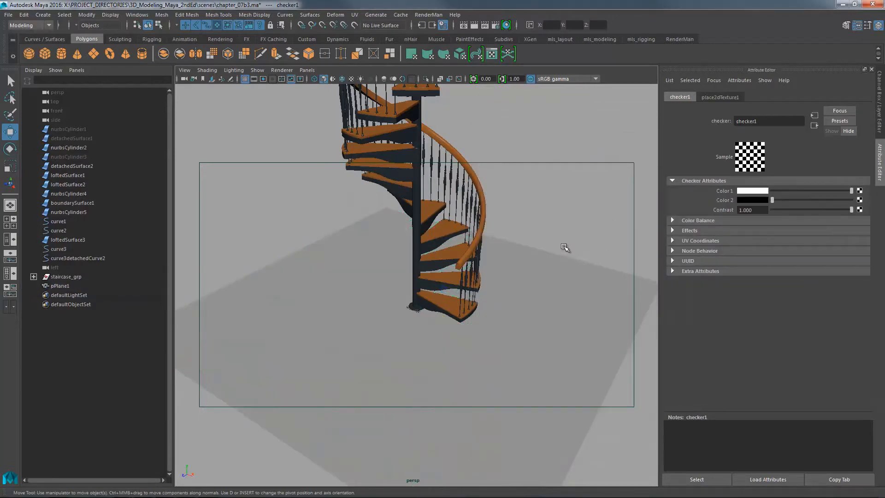
pyautogui.press('6')
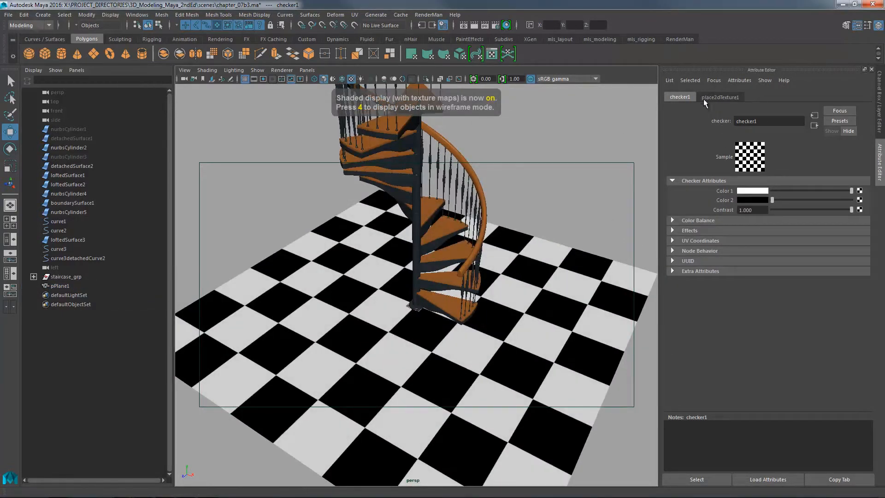
# Set the checker texture's Repeat UV to 20 by 20 in its 2D placement attributes.
pyautogui.click(724, 97)
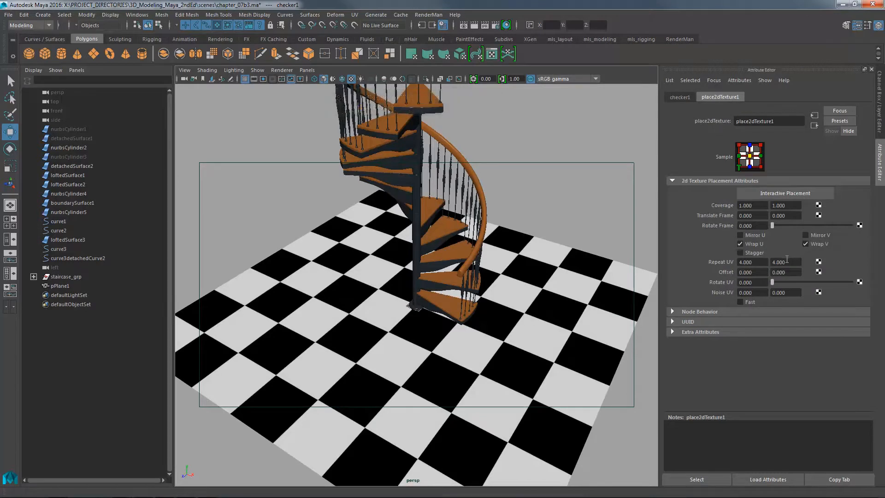
pyautogui.click(745, 262)
pyautogui.write('20')
pyautogui.press('Tab')
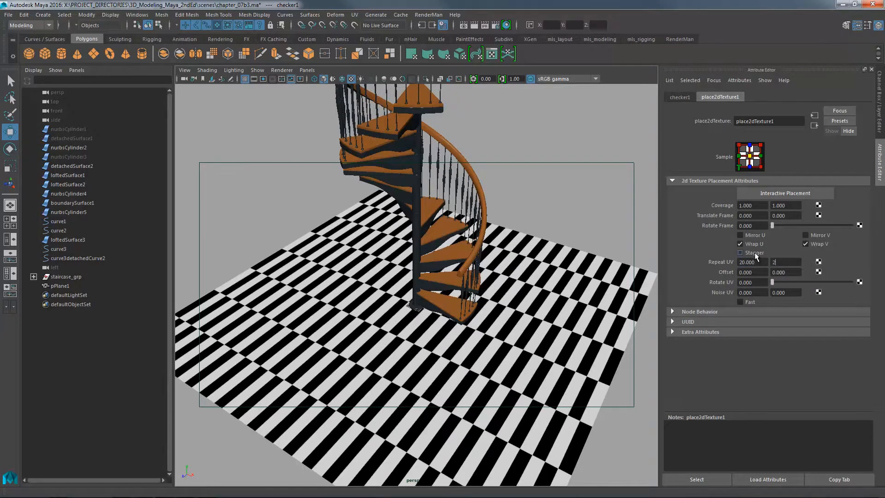
pyautogui.write('20')
pyautogui.press('Return')
# Select the floor plane and examine the size of its checker squares near the pole's base and against the grid.
pyautogui.keyDown('alt'); pyautogui.moveTo(536, 271); pyautogui.dragTo(574, 263); pyautogui.keyUp('alt')
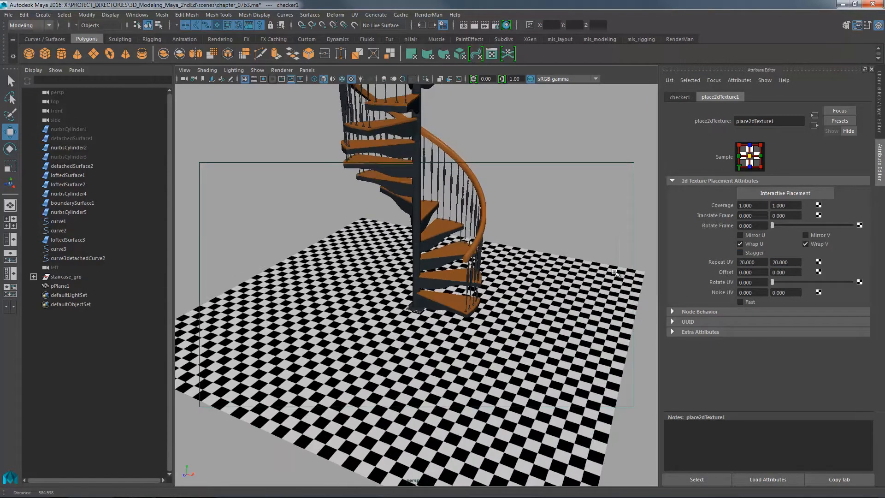
pyautogui.keyDown('alt'); pyautogui.moveTo(574, 263); pyautogui.dragTo(645, 332, button='right'); pyautogui.keyUp('alt')
pyautogui.keyDown('alt'); pyautogui.moveTo(537, 343); pyautogui.dragTo(552, 280, button='middle'); pyautogui.keyUp('alt')
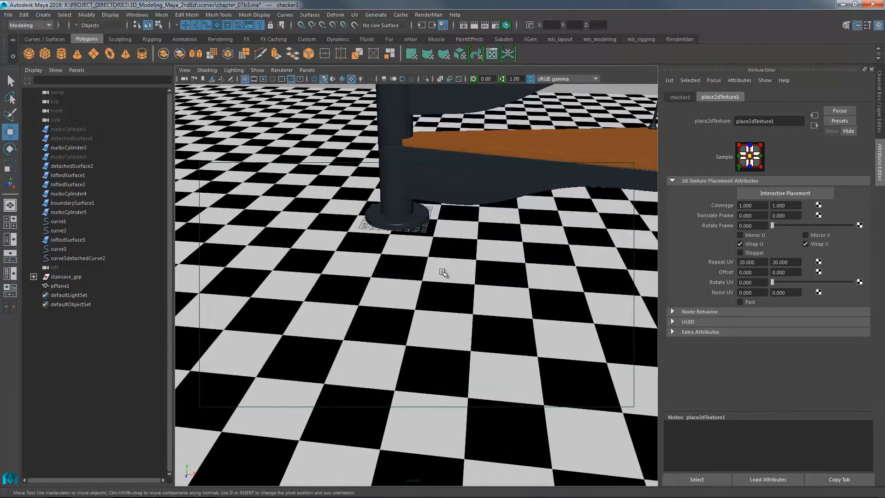
pyautogui.keyDown('alt'); pyautogui.moveTo(443, 272); pyautogui.dragTo(158, 250, button='right'); pyautogui.keyUp('alt')
pyautogui.click(309, 248)
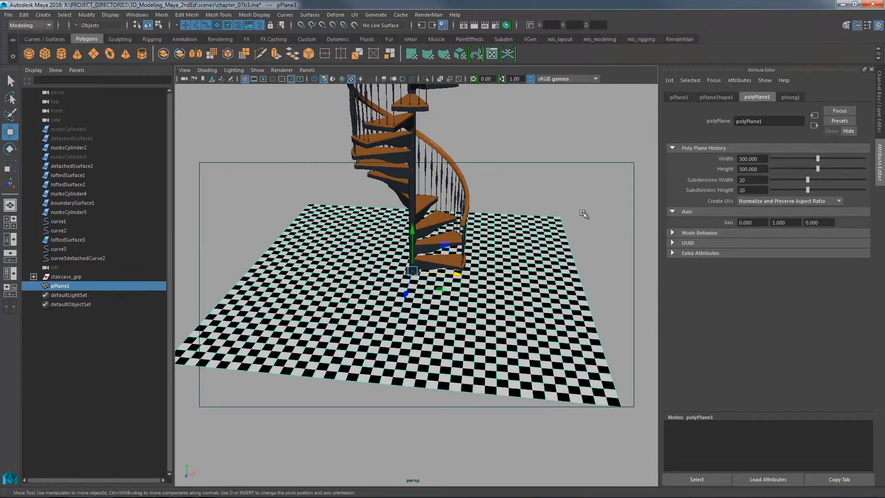
pyautogui.keyDown('alt'); pyautogui.moveTo(553, 278); pyautogui.dragTo(516, 253, button='right'); pyautogui.keyUp('alt')
pyautogui.keyDown('alt'); pyautogui.moveTo(516, 254); pyautogui.dragTo(503, 248, button='middle'); pyautogui.keyUp('alt')
pyautogui.keyDown('alt'); pyautogui.moveTo(502, 248); pyautogui.dragTo(544, 251, button='right'); pyautogui.keyUp('alt')
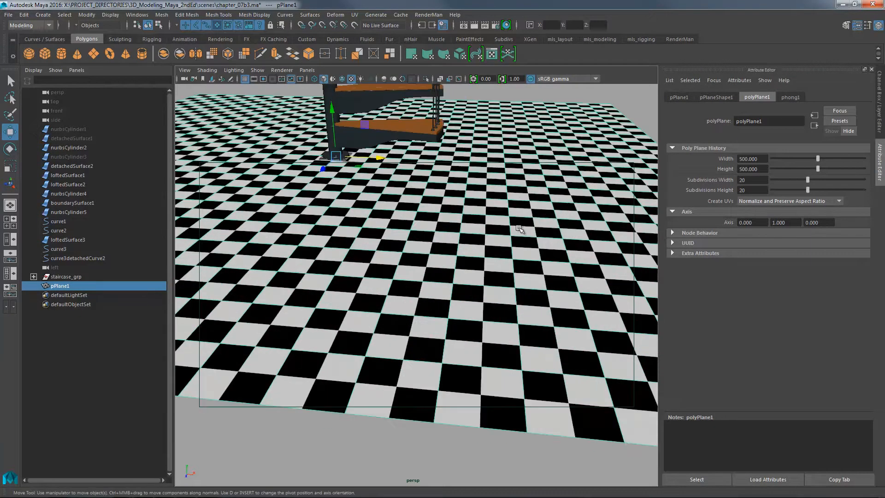
pyautogui.keyDown('alt'); pyautogui.moveTo(422, 297); pyautogui.dragTo(447, 268); pyautogui.keyUp('alt')
pyautogui.keyDown('alt'); pyautogui.moveTo(557, 300); pyautogui.dragTo(613, 303, button='right'); pyautogui.keyUp('alt')
pyautogui.keyDown('alt'); pyautogui.moveTo(477, 244); pyautogui.dragTo(516, 302, button='middle'); pyautogui.keyUp('alt')
pyautogui.keyDown('alt'); pyautogui.moveTo(517, 303); pyautogui.dragTo(525, 289, button='right'); pyautogui.keyUp('alt')
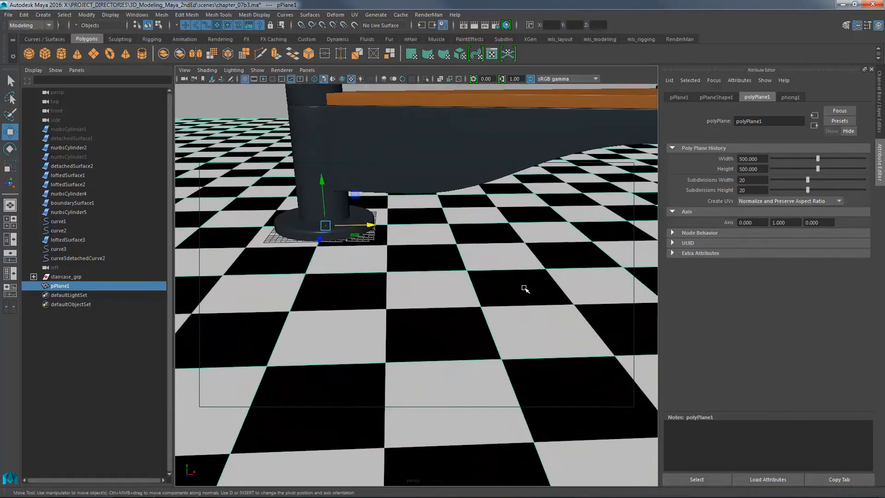
pyautogui.keyDown('alt'); pyautogui.moveTo(525, 289); pyautogui.dragTo(539, 282, button='middle'); pyautogui.keyUp('alt')
pyautogui.keyDown('alt'); pyautogui.moveTo(422, 276); pyautogui.dragTo(498, 286, button='middle'); pyautogui.keyUp('alt')
pyautogui.keyDown('alt'); pyautogui.moveTo(539, 277); pyautogui.dragTo(580, 279, button='right'); pyautogui.keyUp('alt')
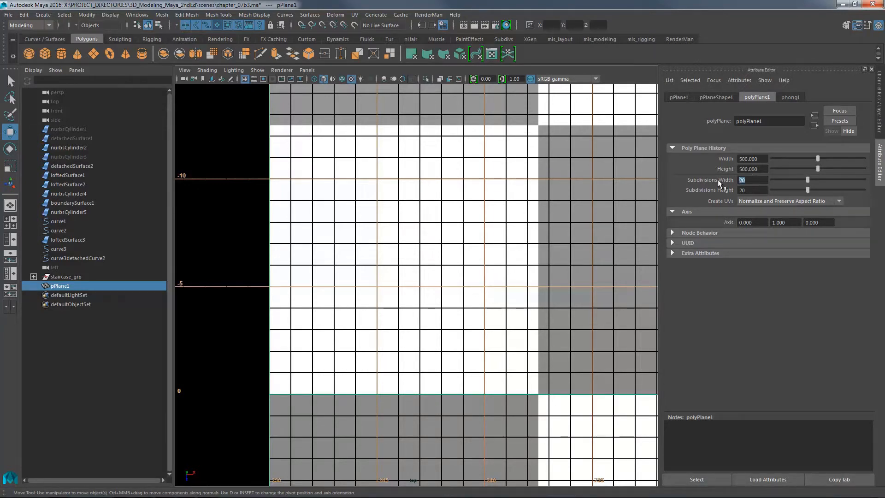
# Set the floor plane's width and height subdivisions to 25.
pyautogui.write('25')
pyautogui.press('Tab')
pyautogui.write('25')
pyautogui.press('Return')
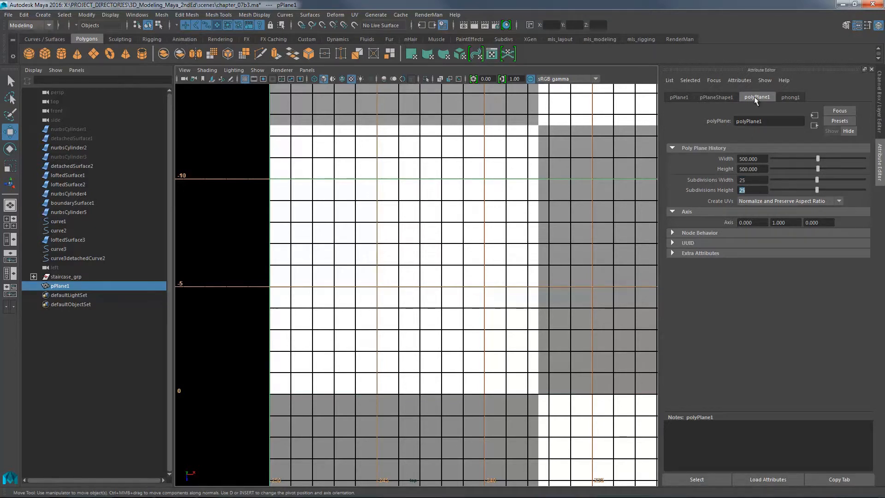
# Set the checker texture's Repeat UV to 25 by 25 in its 2D placement attributes and check the squares against the grid.
pyautogui.click(721, 98)
pyautogui.click(691, 98)
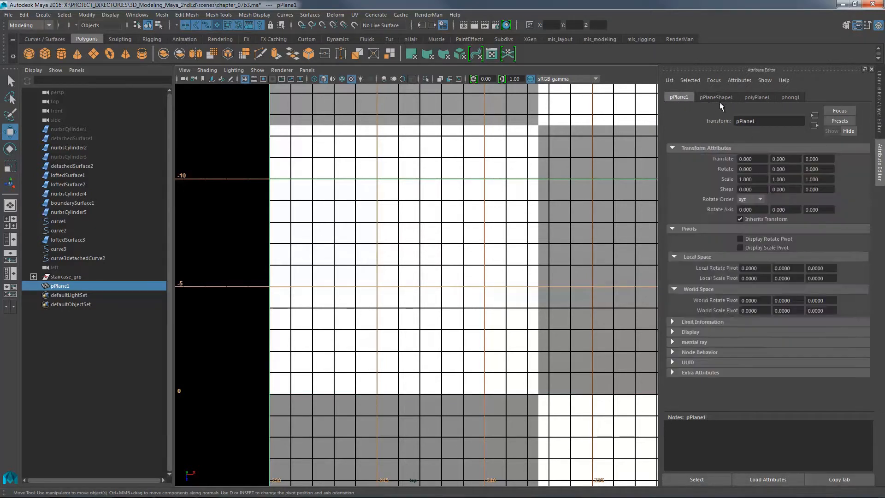
pyautogui.click(790, 97)
pyautogui.click(855, 205)
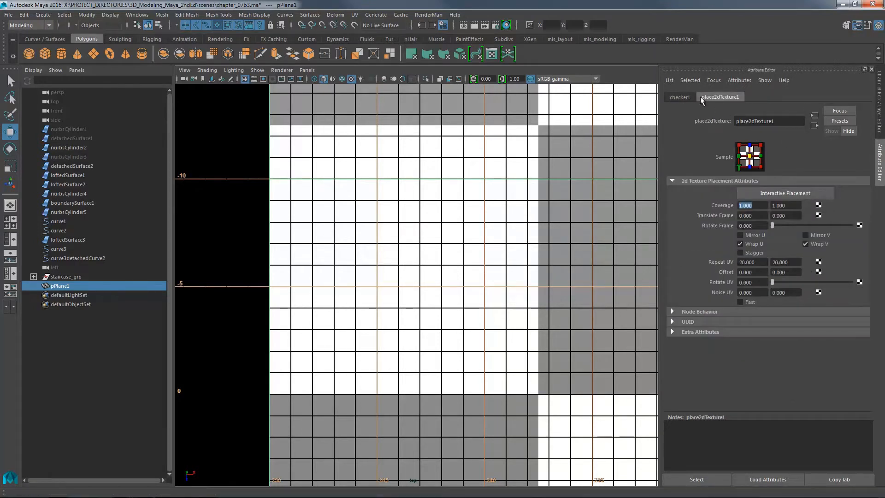
pyautogui.click(744, 262)
pyautogui.write('25')
pyautogui.press('Tab')
pyautogui.write('25')
pyautogui.press('Return')
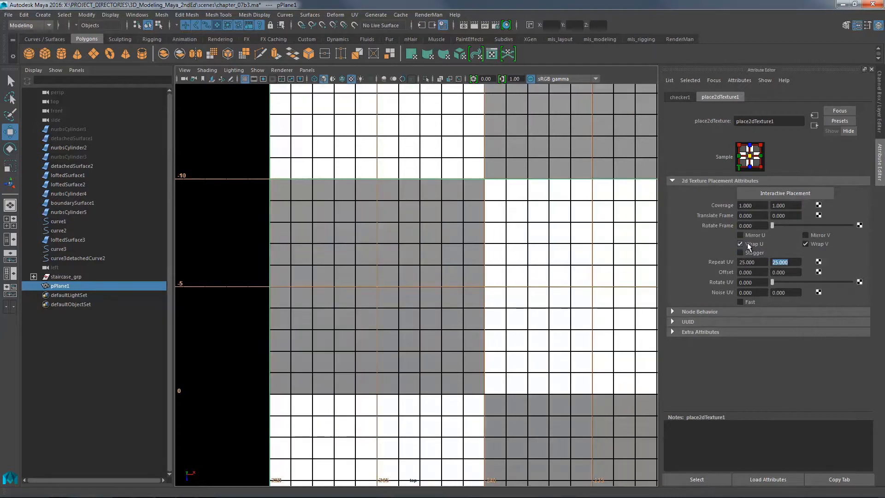
pyautogui.keyDown('alt'); pyautogui.moveTo(400, 255); pyautogui.dragTo(409, 238, button='middle'); pyautogui.keyUp('alt')
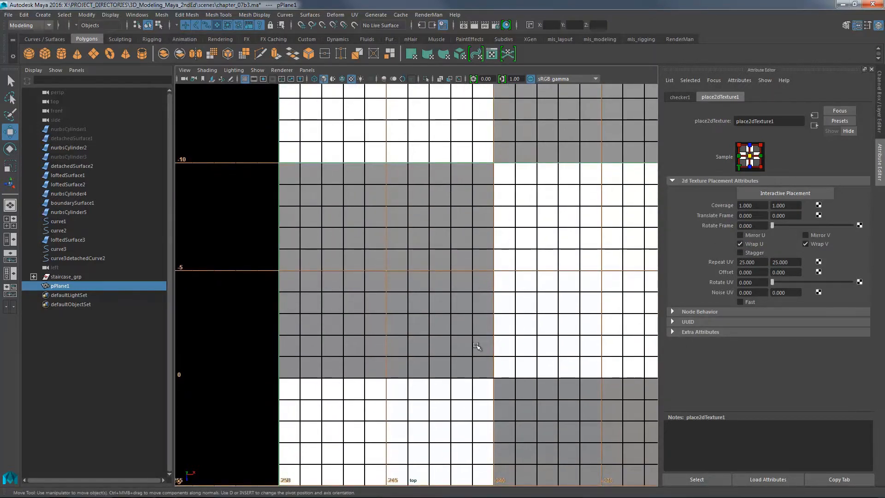
pyautogui.keyDown('alt'); pyautogui.moveTo(595, 231); pyautogui.dragTo(290, 232, button='right'); pyautogui.keyUp('alt')
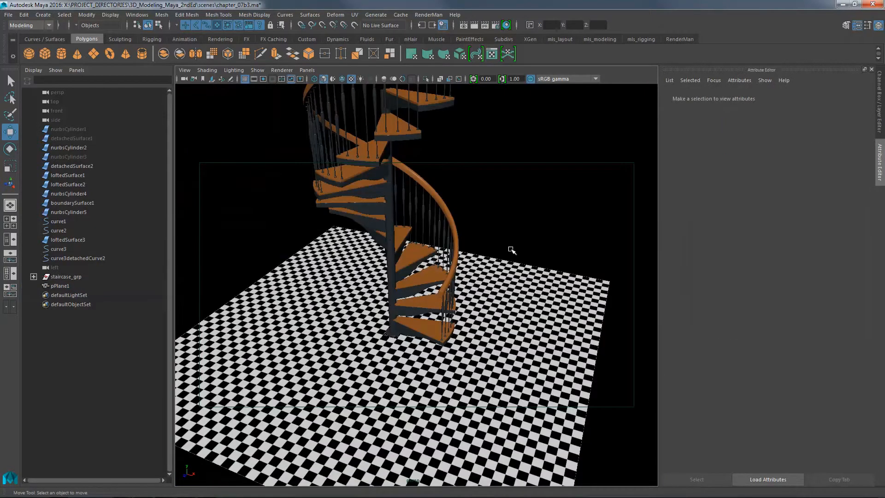
# Name the floor plane floor_01_msh and create a duplicate of it named floor_02_msh.
pyautogui.keyDown('alt'); pyautogui.moveTo(510, 249); pyautogui.dragTo(529, 247); pyautogui.keyUp('alt')
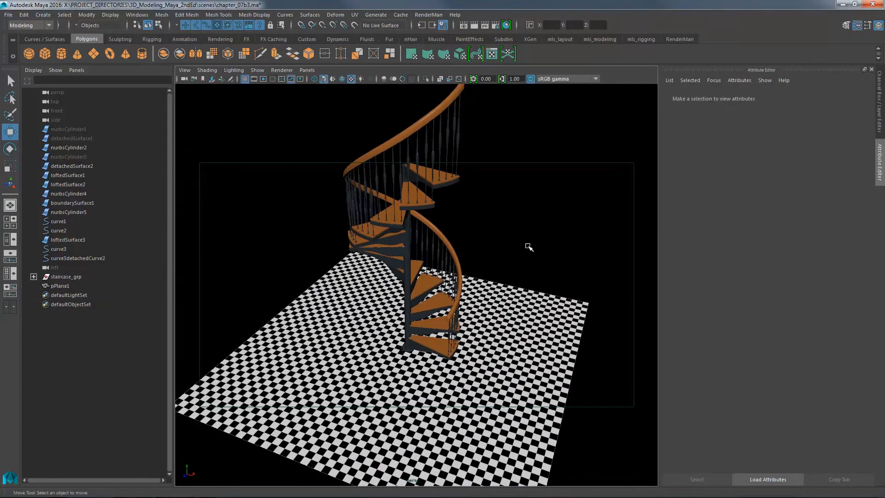
pyautogui.click(521, 297)
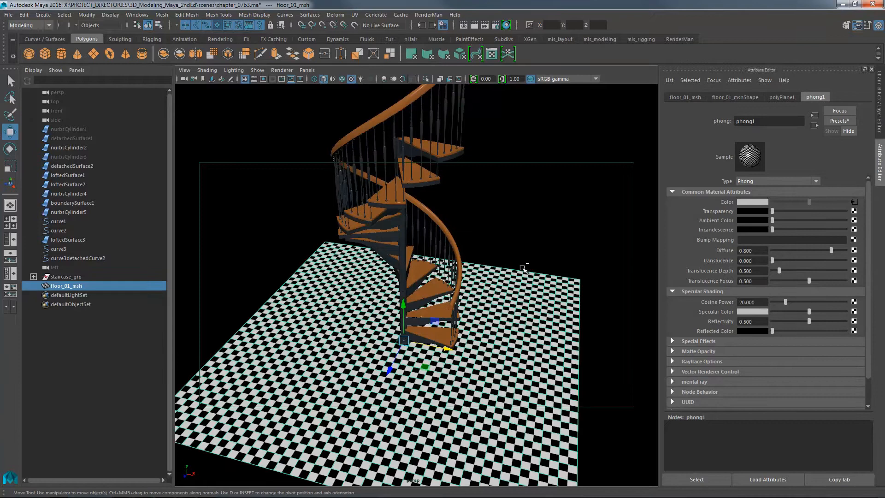
pyautogui.hotkey('ctrl', 'd')
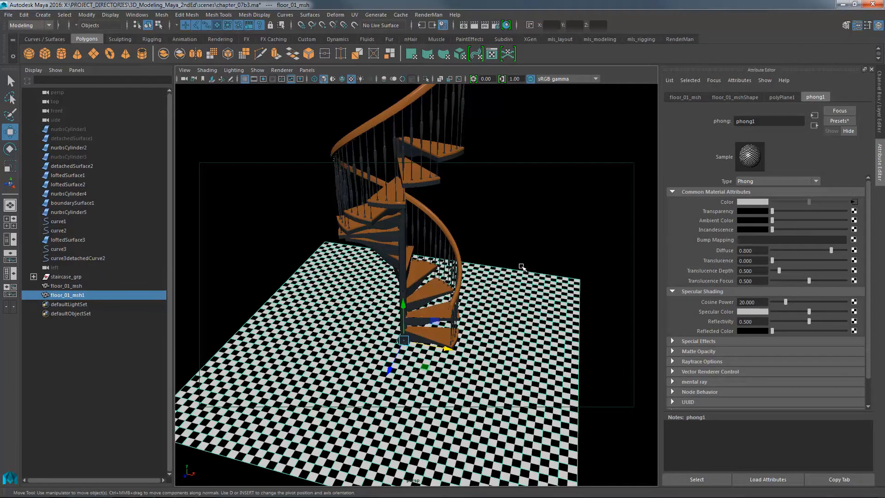
pyautogui.doubleClick(89, 295)
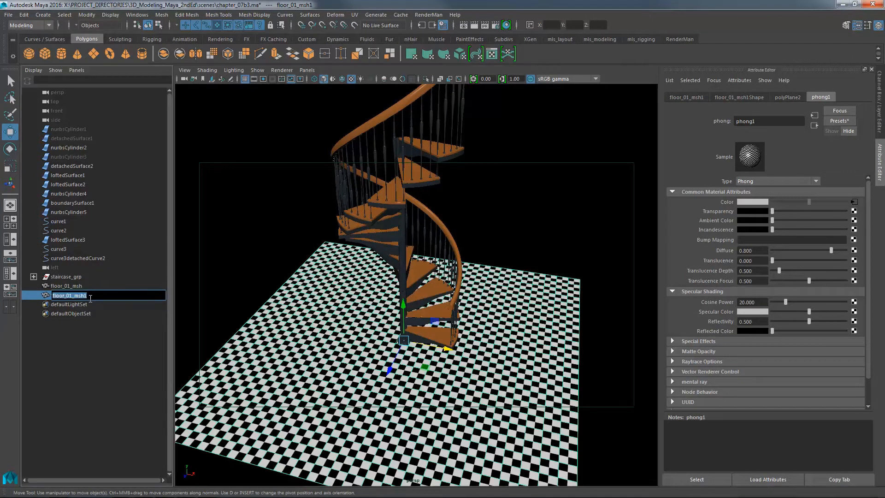
pyautogui.write('floor_02_msh')
pyautogui.press('Return')
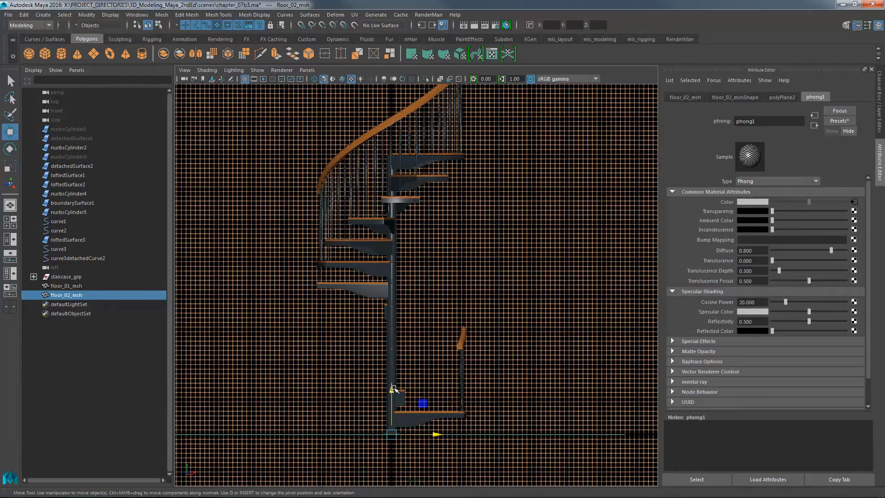
# Raise floor_02_msh to the staircase's top tread in the front view, snapping it to the grid at height 300.
pyautogui.moveTo(395, 389); pyautogui.dragTo(405, 108)
pyautogui.keyDown('alt'); pyautogui.moveTo(414, 129); pyautogui.dragTo(579, 240, button='right'); pyautogui.keyUp('alt')
pyautogui.keyDown('alt'); pyautogui.moveTo(363, 120); pyautogui.dragTo(363, 289, button='middle'); pyautogui.keyUp('alt')
pyautogui.keyDown('alt'); pyautogui.moveTo(363, 289); pyautogui.dragTo(470, 294, button='right'); pyautogui.keyUp('alt')
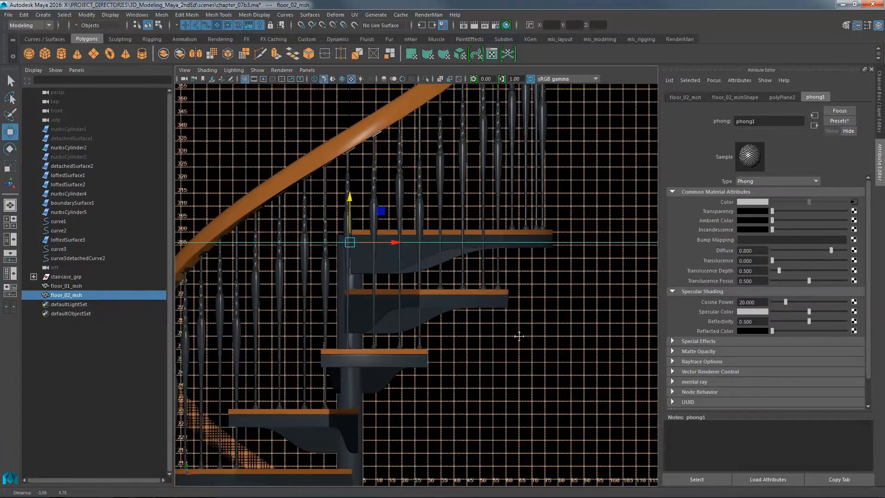
pyautogui.keyDown('alt'); pyautogui.moveTo(424, 244); pyautogui.dragTo(488, 292, button='middle'); pyautogui.keyUp('alt')
pyautogui.keyDown('alt'); pyautogui.moveTo(487, 292); pyautogui.dragTo(603, 312, button='right'); pyautogui.keyUp('alt')
pyautogui.keyDown('alt'); pyautogui.moveTo(521, 317); pyautogui.dragTo(369, 285, button='middle'); pyautogui.keyUp('alt')
pyautogui.keyDown('alt'); pyautogui.moveTo(369, 285); pyautogui.dragTo(408, 247, button='right'); pyautogui.keyUp('alt')
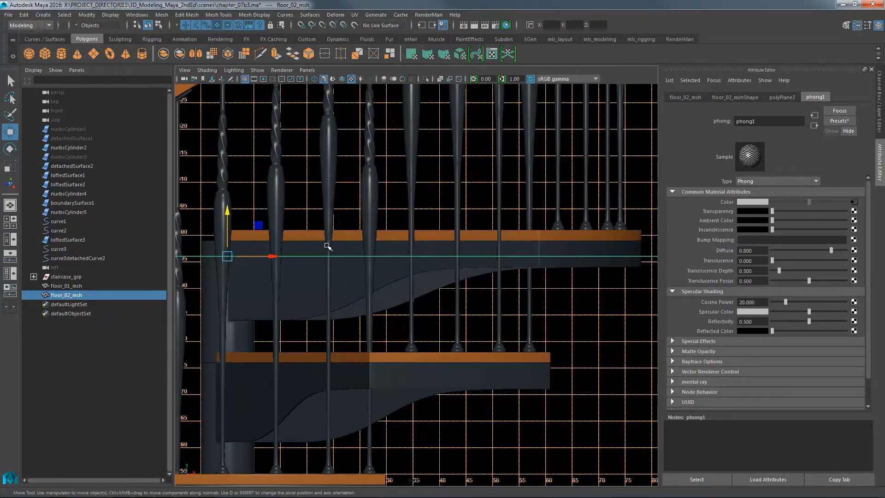
pyautogui.press('x')
pyautogui.moveTo(227, 256); pyautogui.dragTo(228, 235)
pyautogui.keyDown('alt'); pyautogui.moveTo(496, 251); pyautogui.dragTo(565, 254, button='middle'); pyautogui.keyUp('alt')
pyautogui.keyDown('alt'); pyautogui.moveTo(392, 237); pyautogui.dragTo(454, 239, button='right'); pyautogui.keyUp('alt')
pyautogui.keyDown('alt'); pyautogui.moveTo(229, 226); pyautogui.dragTo(337, 256, button='middle'); pyautogui.keyUp('alt')
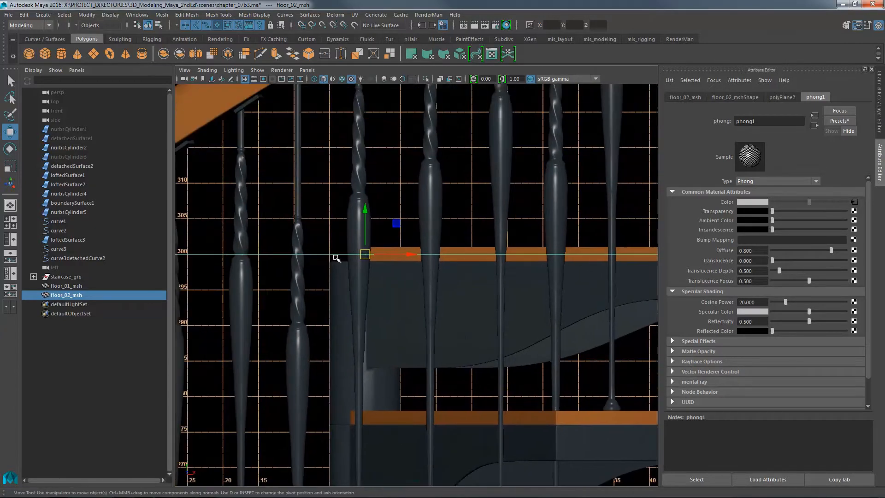
# Try lowering floor_02_msh with grid snapping to the underside of the top tread and inspect the junction in perspective.
pyautogui.keyDown('alt'); pyautogui.moveTo(338, 256); pyautogui.dragTo(421, 250, button='right'); pyautogui.keyUp('alt')
pyautogui.keyDown('alt'); pyautogui.moveTo(422, 249); pyautogui.dragTo(488, 255, button='middle'); pyautogui.keyUp('alt')
pyautogui.press('x')
pyautogui.moveTo(403, 245); pyautogui.dragTo(405, 254)
pyautogui.keyDown('alt'); pyautogui.moveTo(463, 263); pyautogui.dragTo(434, 269, button='middle'); pyautogui.keyUp('alt')
pyautogui.keyDown('alt'); pyautogui.moveTo(507, 253); pyautogui.dragTo(378, 244, button='middle'); pyautogui.keyUp('alt')
pyautogui.keyDown('alt'); pyautogui.moveTo(602, 248); pyautogui.dragTo(474, 243); pyautogui.keyUp('alt')
pyautogui.keyDown('alt'); pyautogui.moveTo(474, 243); pyautogui.dragTo(413, 242, button='right'); pyautogui.keyUp('alt')
pyautogui.keyDown('alt'); pyautogui.moveTo(413, 241); pyautogui.dragTo(527, 252, button='middle'); pyautogui.keyUp('alt')
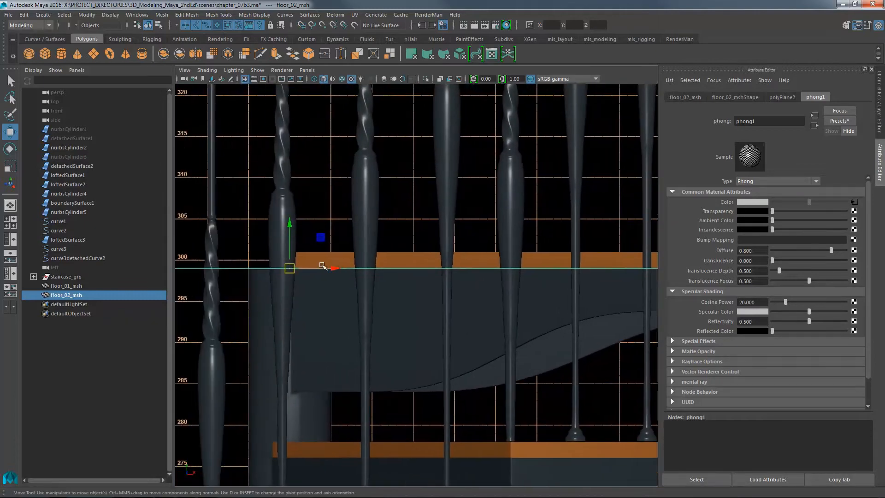
pyautogui.press('d')
pyautogui.press('x')
pyautogui.moveTo(289, 260); pyautogui.dragTo(289, 274)
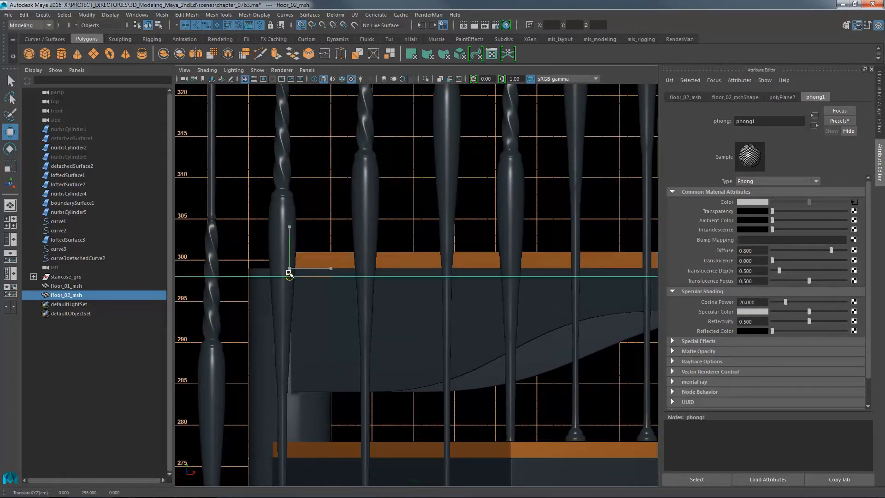
pyautogui.press('space')
pyautogui.moveTo(367, 253); pyautogui.dragTo(521, 287)
pyautogui.keyDown('alt'); pyautogui.moveTo(521, 287); pyautogui.dragTo(444, 222, button='right'); pyautogui.keyUp('alt')
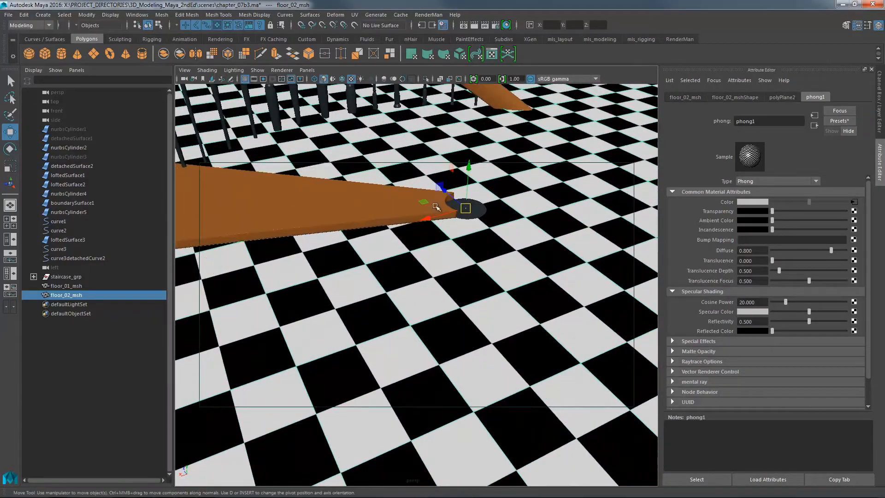
pyautogui.keyDown('alt'); pyautogui.moveTo(436, 207); pyautogui.dragTo(397, 227); pyautogui.keyUp('alt')
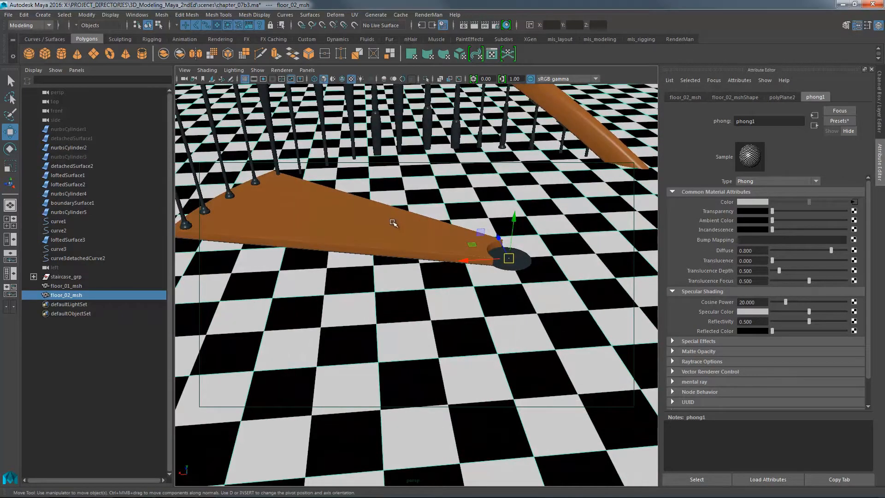
# Move floor_02_msh up with grid snapping until it is flush with the top tread's upper surface.
pyautogui.moveTo(514, 220)
pyautogui.mouseDown()
pyautogui.moveTo(517, 202)
pyautogui.moveTo(518, 237)
pyautogui.mouseUp()
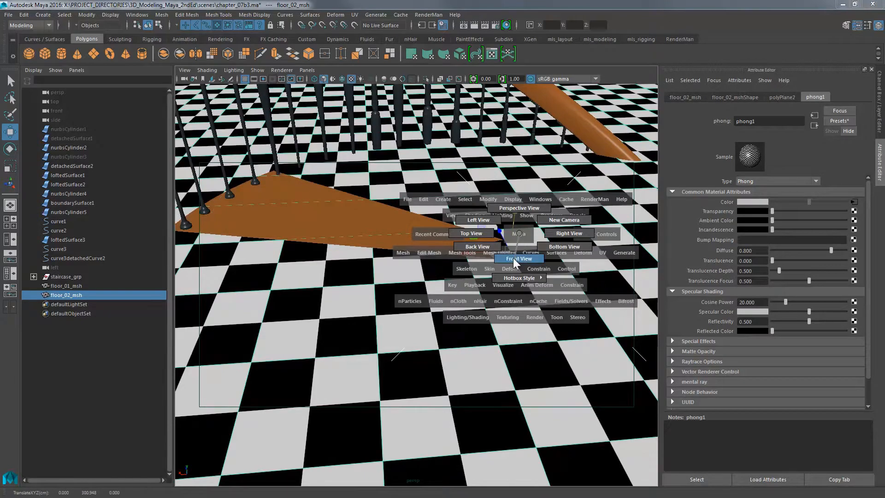
pyautogui.moveTo(514, 262); pyautogui.dragTo(510, 257)
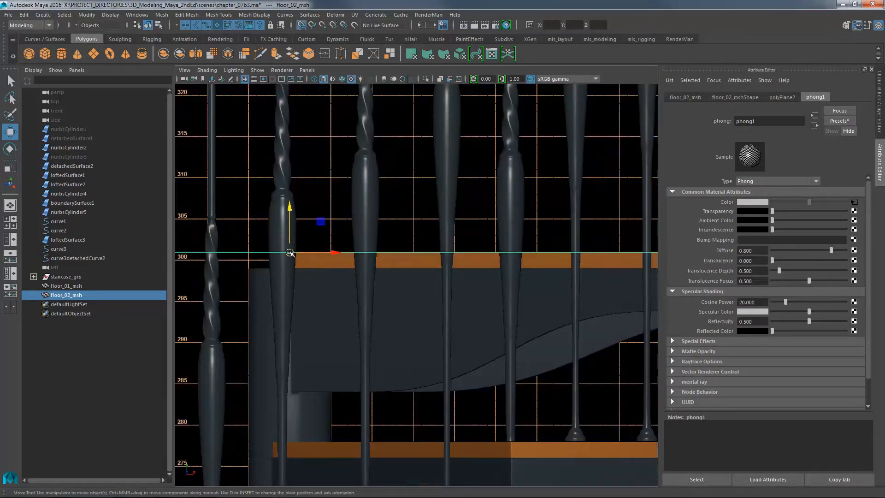
pyautogui.press('space')
pyautogui.moveTo(421, 258); pyautogui.dragTo(422, 233)
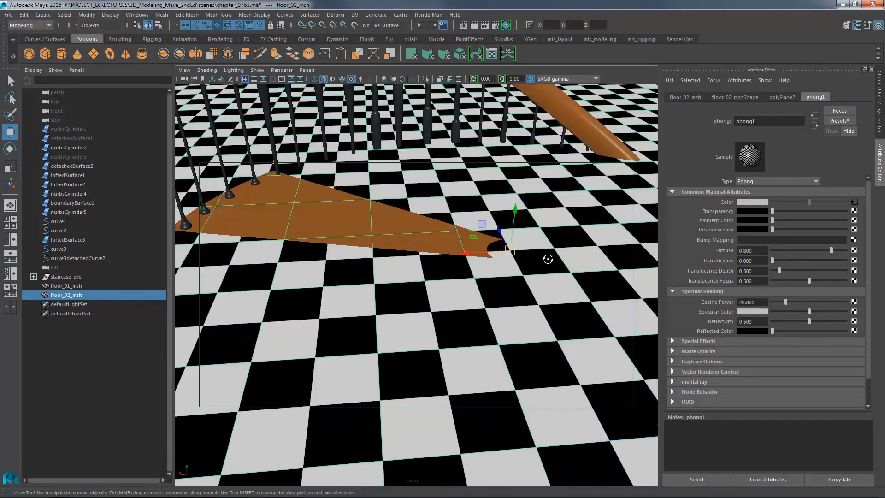
# Grow a face selection from the centre of floor_02_msh to an 11 by 11 block and delete it to open a stairwell.
pyautogui.press('f')
pyautogui.moveTo(511, 265)
pyautogui.keyDown('alt'); pyautogui.mouseDown()
pyautogui.moveTo(539, 229)
pyautogui.moveTo(551, 229)
pyautogui.moveTo(525, 281)
pyautogui.moveTo(497, 252)
pyautogui.moveTo(502, 268)
pyautogui.mouseUp(); pyautogui.keyUp('alt')
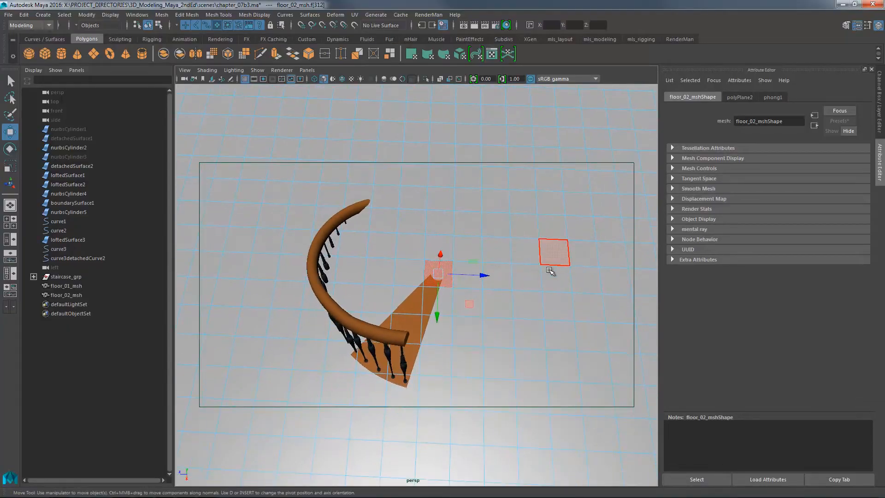
pyautogui.keyDown('alt'); pyautogui.moveTo(550, 271); pyautogui.dragTo(435, 251, button='right'); pyautogui.keyUp('alt')
pyautogui.keyDown('alt'); pyautogui.moveTo(434, 251); pyautogui.dragTo(423, 280); pyautogui.keyUp('alt')
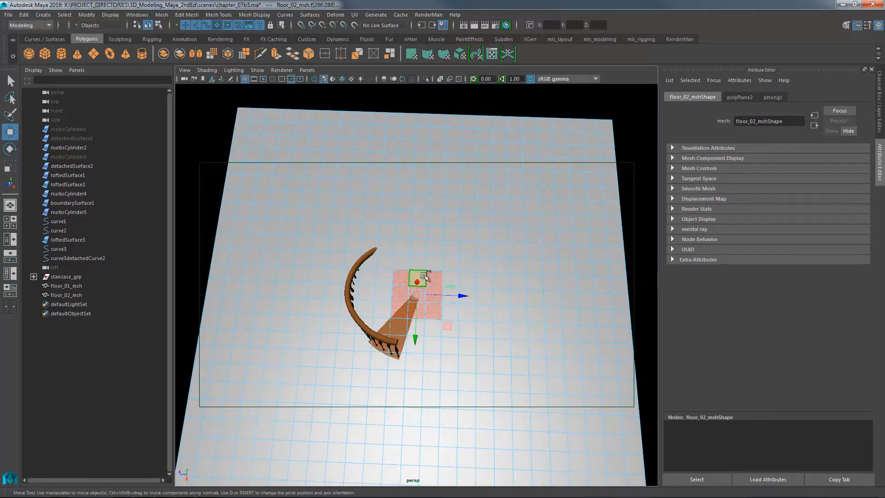
pyautogui.hotkey('shift', '.')
pyautogui.hotkey('shift', '.')
pyautogui.hotkey('shift', '.')
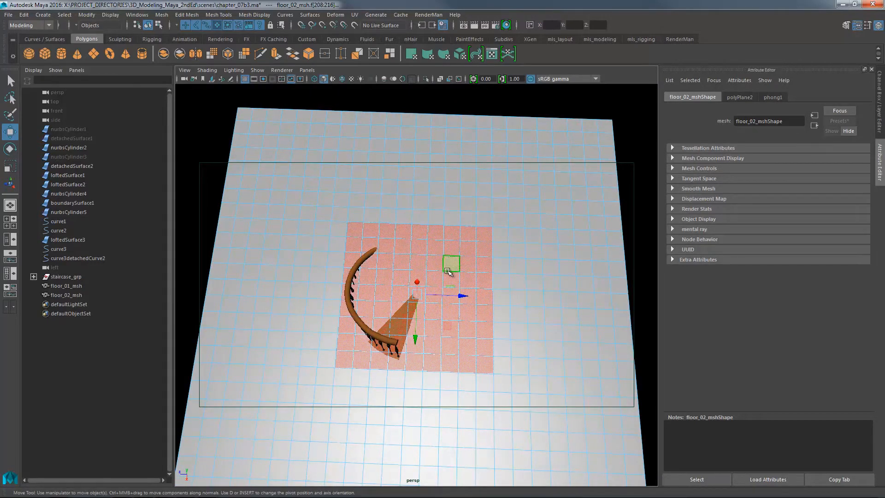
pyautogui.keyDown('alt'); pyautogui.moveTo(448, 271); pyautogui.dragTo(466, 250); pyautogui.keyUp('alt')
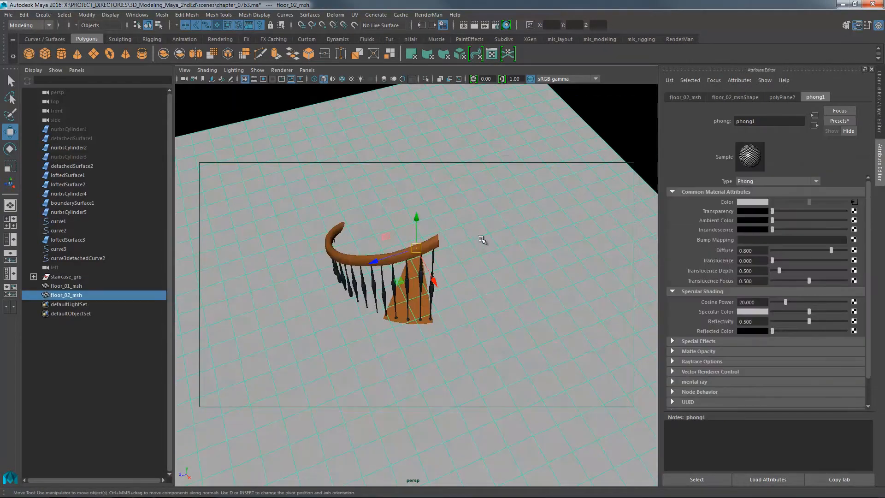
pyautogui.keyDown('alt'); pyautogui.moveTo(483, 251); pyautogui.dragTo(432, 263); pyautogui.keyUp('alt')
pyautogui.moveTo(422, 254); pyautogui.dragTo(428, 277, button='right')
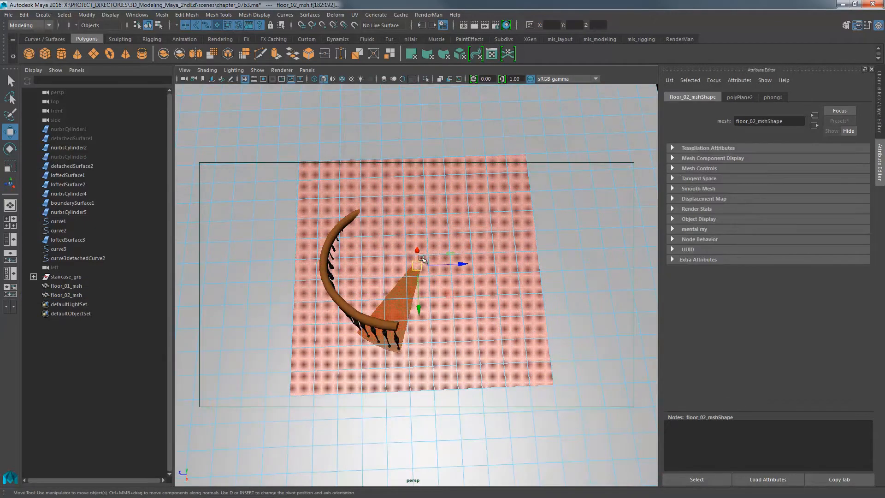
pyautogui.keyDown('alt'); pyautogui.moveTo(431, 257); pyautogui.dragTo(462, 230); pyautogui.keyUp('alt')
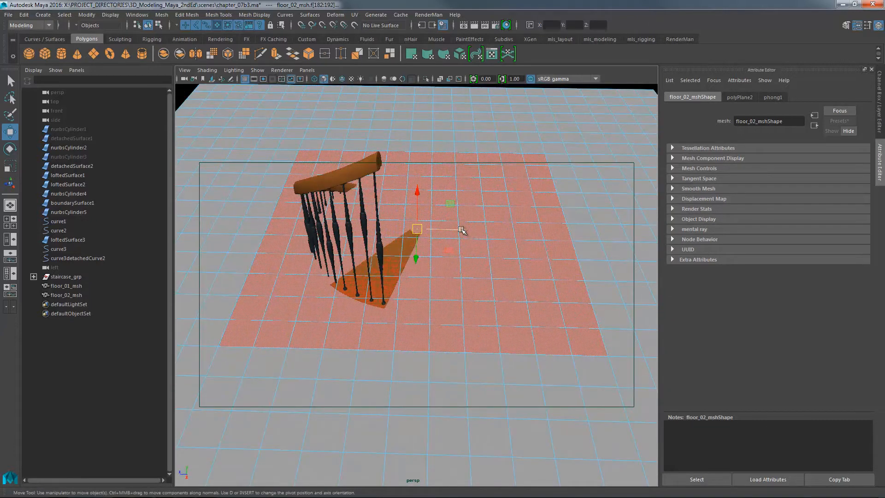
pyautogui.keyDown('alt'); pyautogui.moveTo(416, 211); pyautogui.dragTo(410, 220); pyautogui.keyUp('alt')
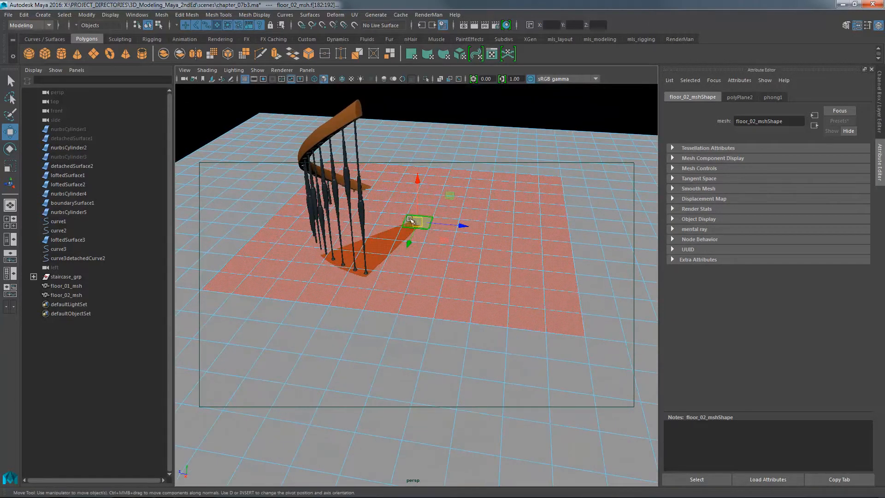
pyautogui.click(433, 221)
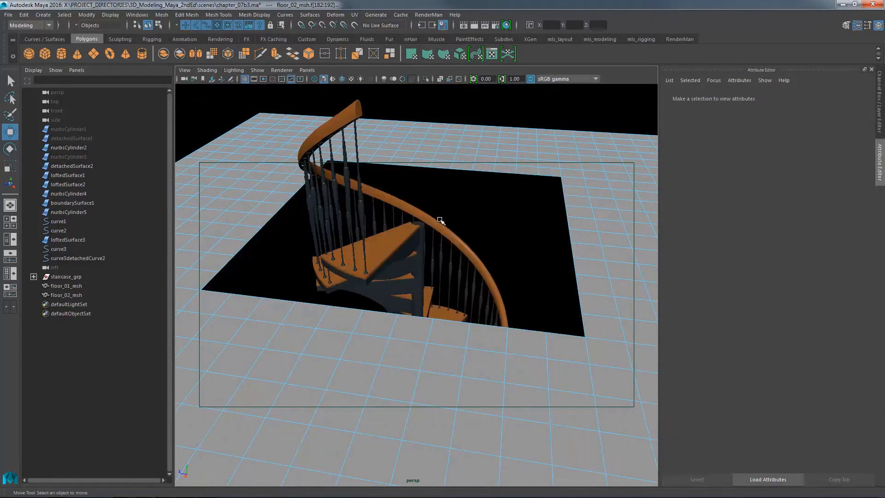
# Select the border edge loop of the stairwell opening and display the polygon component counts in the viewport.
pyautogui.keyDown('alt'); pyautogui.moveTo(480, 205); pyautogui.dragTo(526, 205); pyautogui.keyUp('alt')
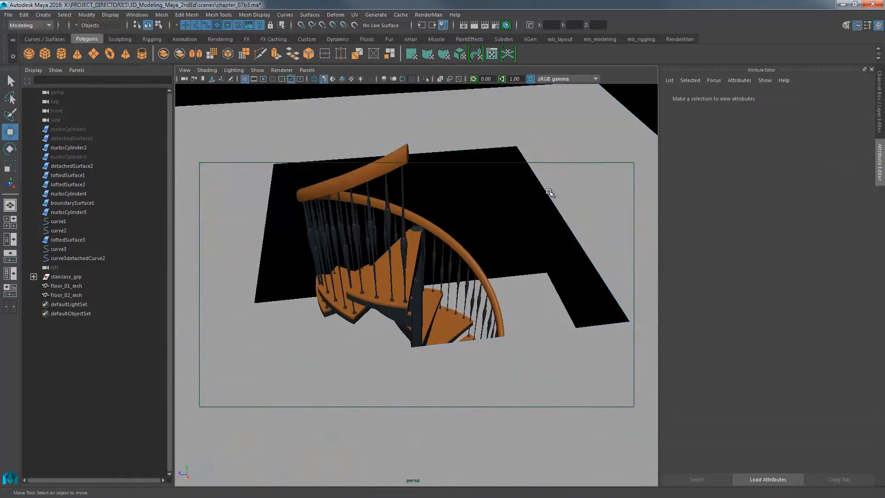
pyautogui.click(543, 190)
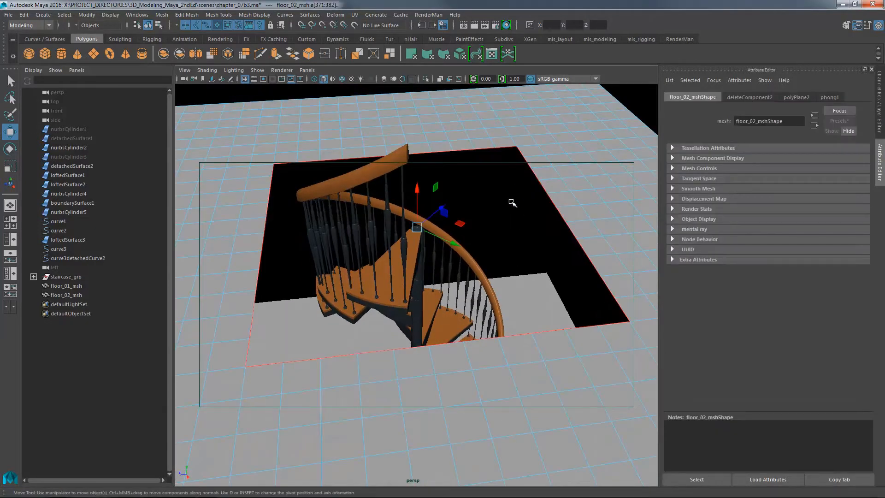
pyautogui.keyDown('alt'); pyautogui.moveTo(510, 199); pyautogui.dragTo(535, 189); pyautogui.keyUp('alt')
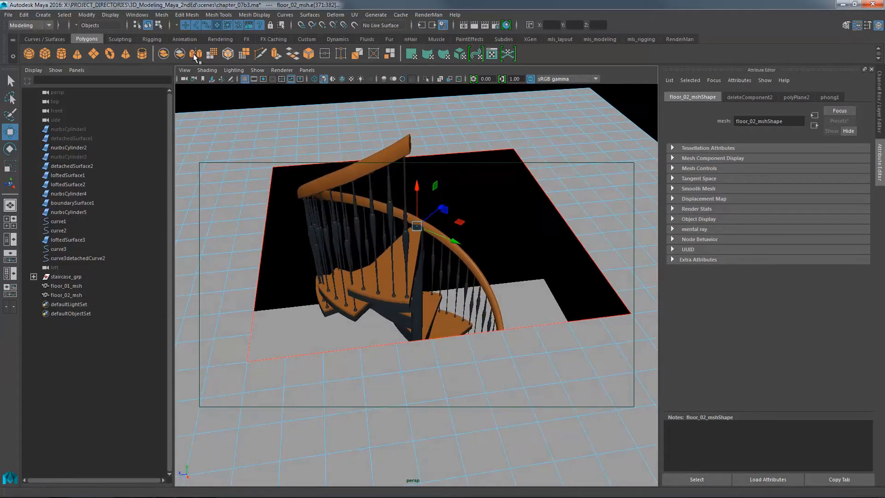
pyautogui.click(584, 39)
pyautogui.click(113, 53)
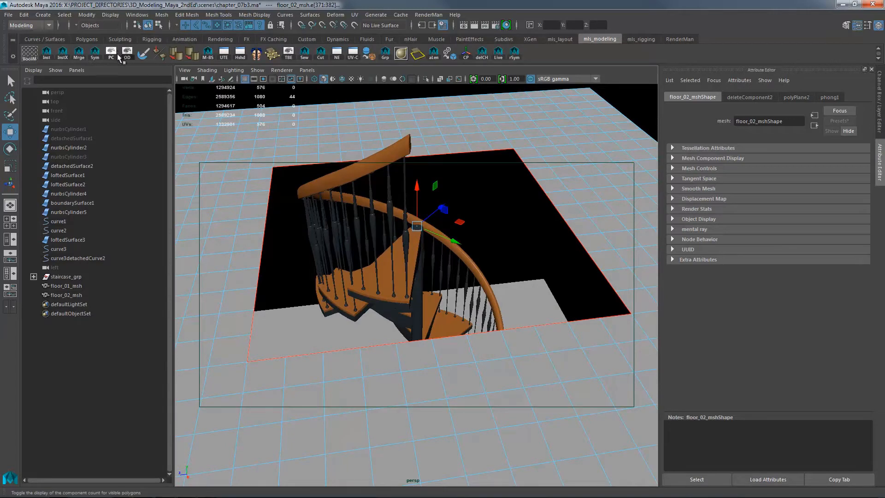
pyautogui.keyDown('alt'); pyautogui.moveTo(480, 135); pyautogui.dragTo(389, 125); pyautogui.keyUp('alt')
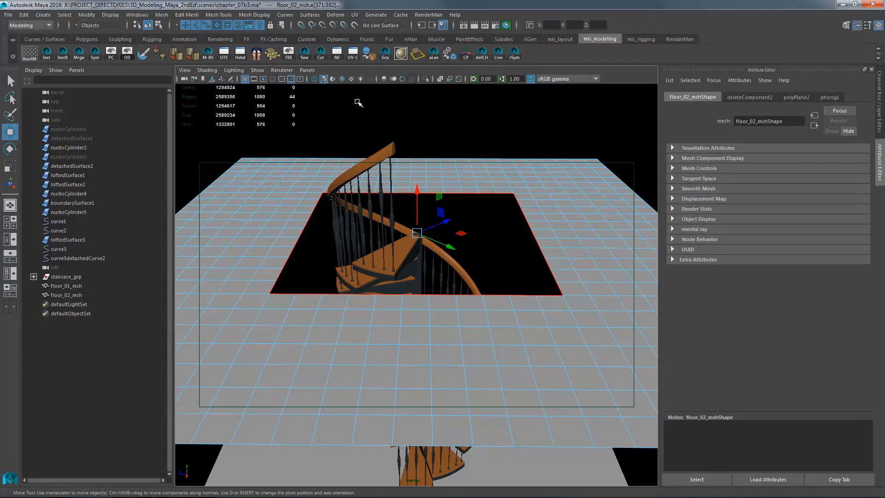
# Convert the edge loop selection around the stairwell opening to vertices.
pyautogui.click(64, 14)
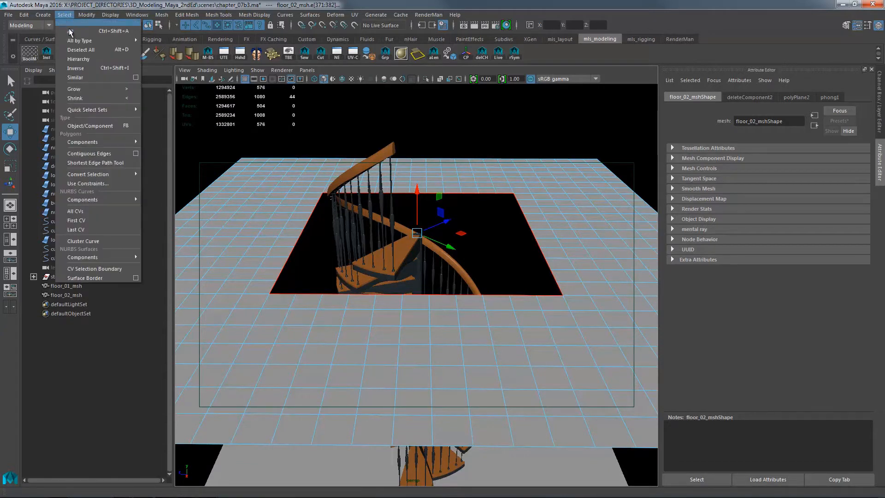
pyautogui.moveTo(134, 174)
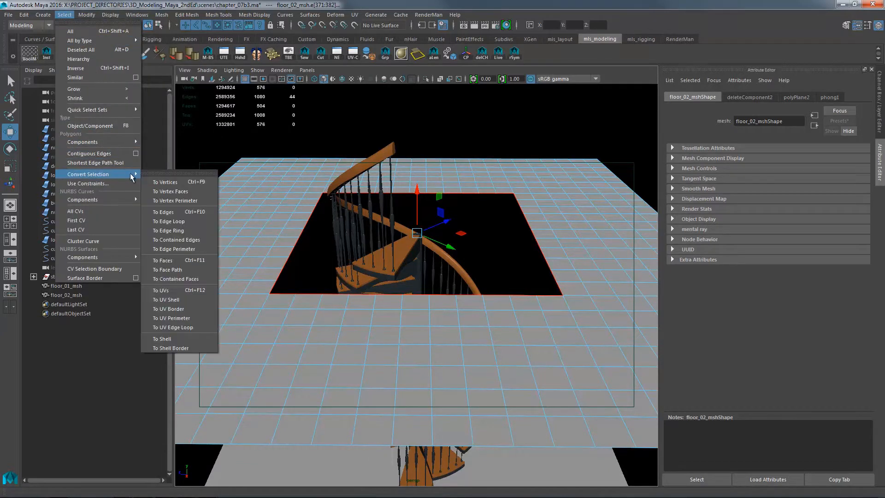
pyautogui.click(166, 182)
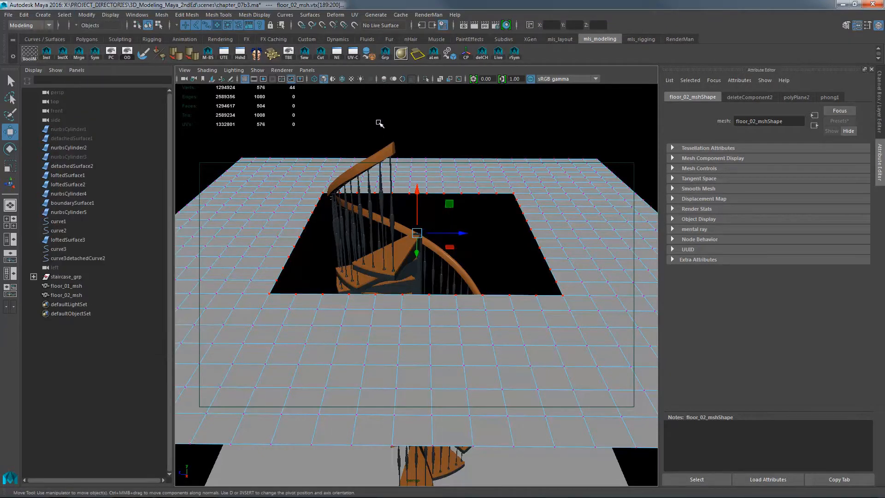
# Create a polygon cylinder and raise it about 310 units into the stairwell opening of the upper floor.
pyautogui.click(87, 39)
pyautogui.click(61, 54)
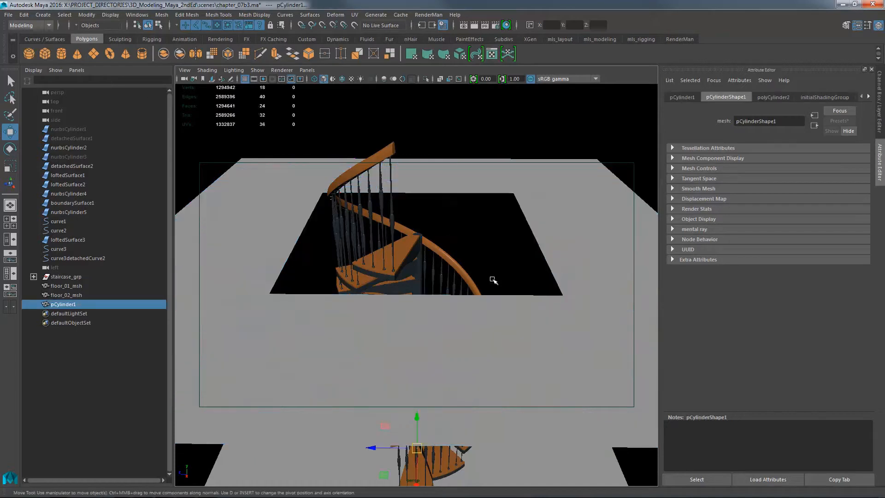
pyautogui.moveTo(417, 422); pyautogui.dragTo(418, 173)
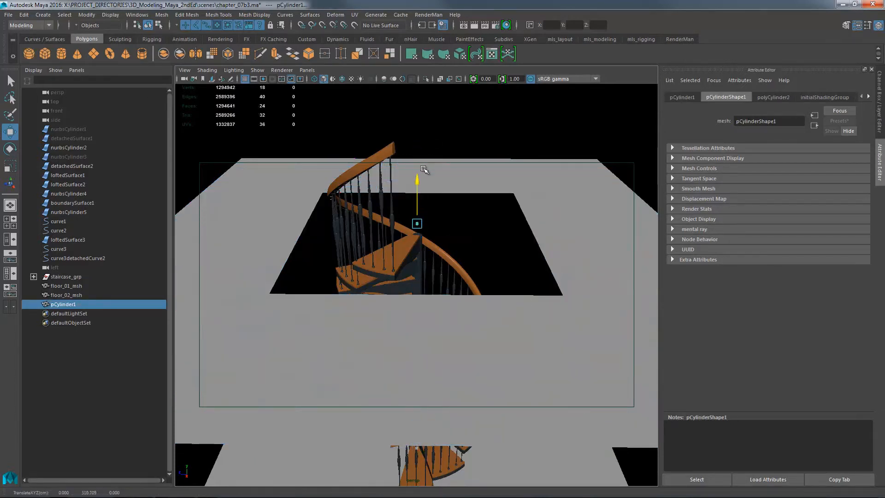
# Set the cylinder's radius to 100 and its axis subdivisions to 44.
pyautogui.click(769, 97)
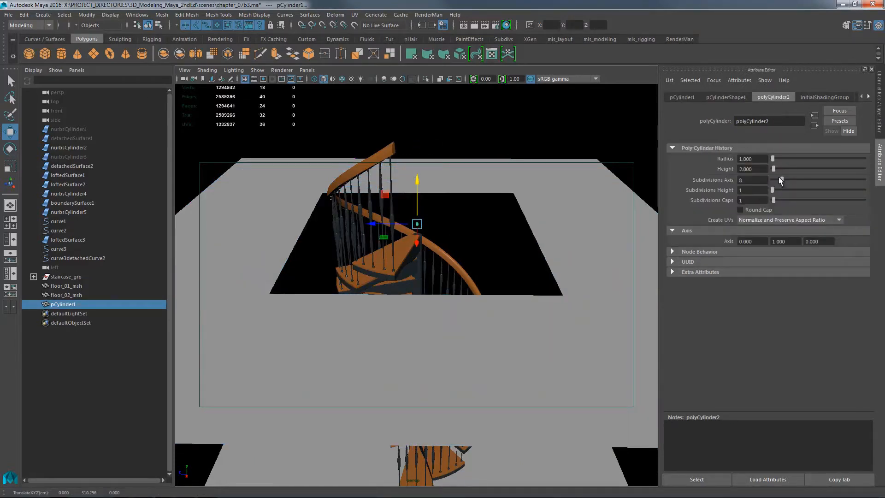
pyautogui.moveTo(772, 158); pyautogui.dragTo(860, 158)
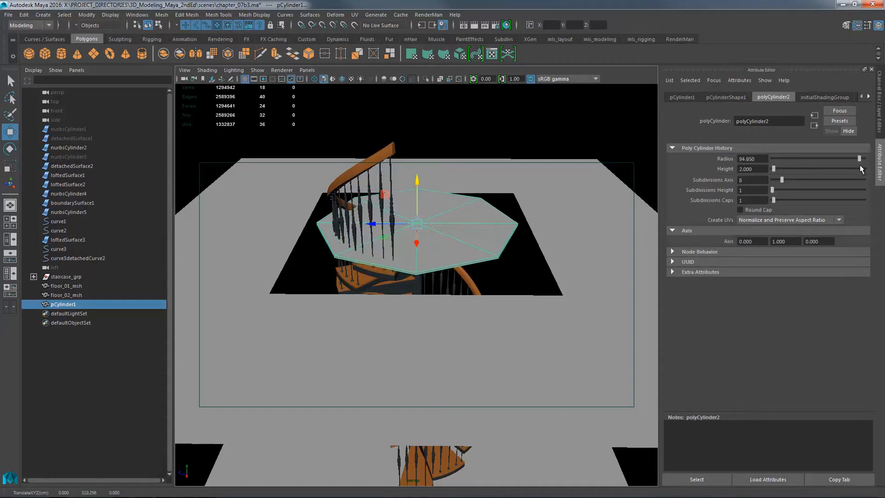
pyautogui.keyDown('alt'); pyautogui.moveTo(484, 272); pyautogui.dragTo(526, 253); pyautogui.keyUp('alt')
pyautogui.moveTo(860, 158); pyautogui.dragTo(869, 158)
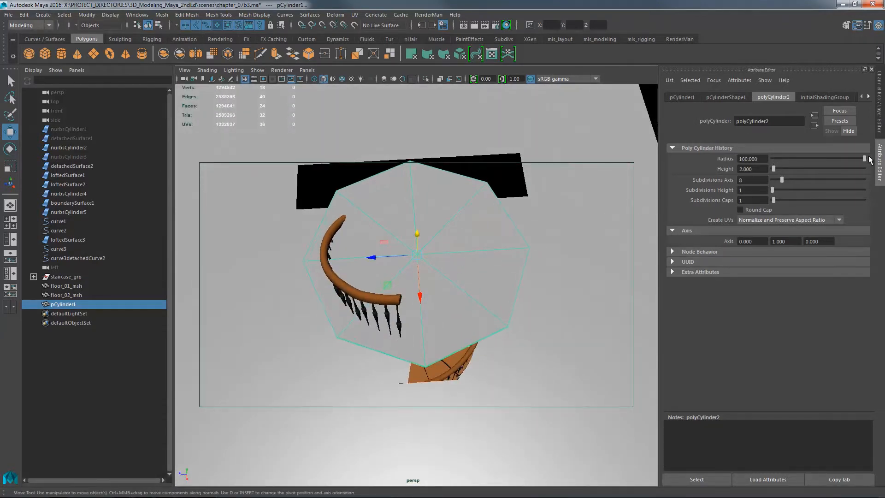
pyautogui.moveTo(520, 264)
pyautogui.keyDown('alt'); pyautogui.mouseDown()
pyautogui.moveTo(582, 251)
pyautogui.moveTo(557, 286)
pyautogui.moveTo(533, 253)
pyautogui.mouseUp(); pyautogui.keyUp('alt')
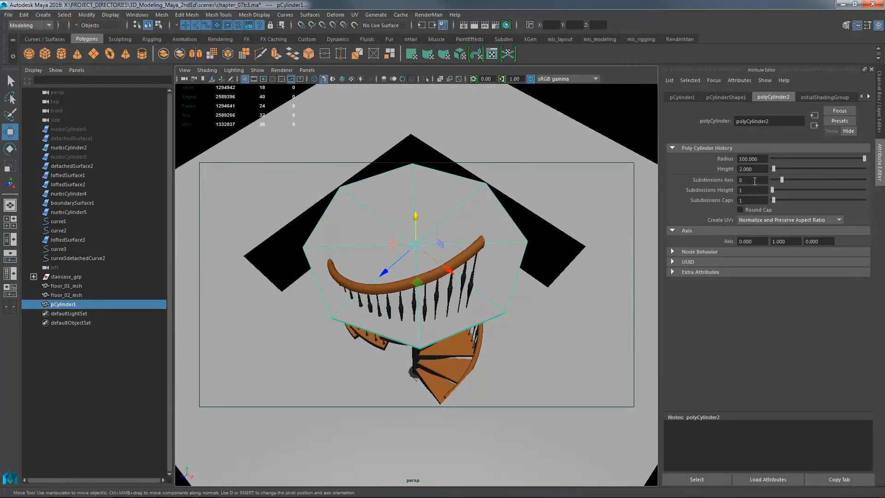
pyautogui.write('44')
pyautogui.press('Return')
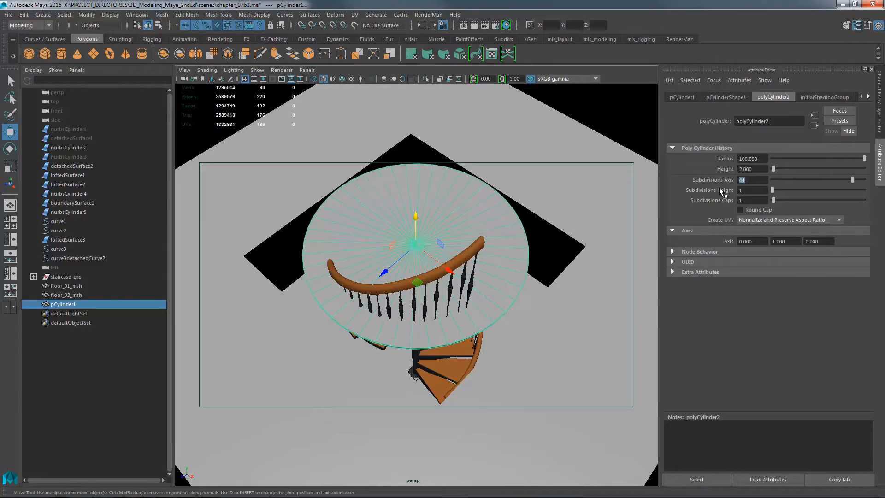
# Select the side and bottom faces of the cylinder in an orthographic side view and delete them, leaving only the top cap.
pyautogui.keyDown('alt'); pyautogui.moveTo(499, 230); pyautogui.dragTo(435, 220); pyautogui.keyUp('alt')
pyautogui.keyDown('alt'); pyautogui.moveTo(434, 221); pyautogui.dragTo(522, 204, button='right'); pyautogui.keyUp('alt')
pyautogui.keyDown('alt'); pyautogui.moveTo(522, 204); pyautogui.dragTo(513, 253, button='middle'); pyautogui.keyUp('alt')
pyautogui.keyDown('alt'); pyautogui.moveTo(461, 207); pyautogui.dragTo(466, 240); pyautogui.keyUp('alt')
pyautogui.press('space')
pyautogui.press('space')
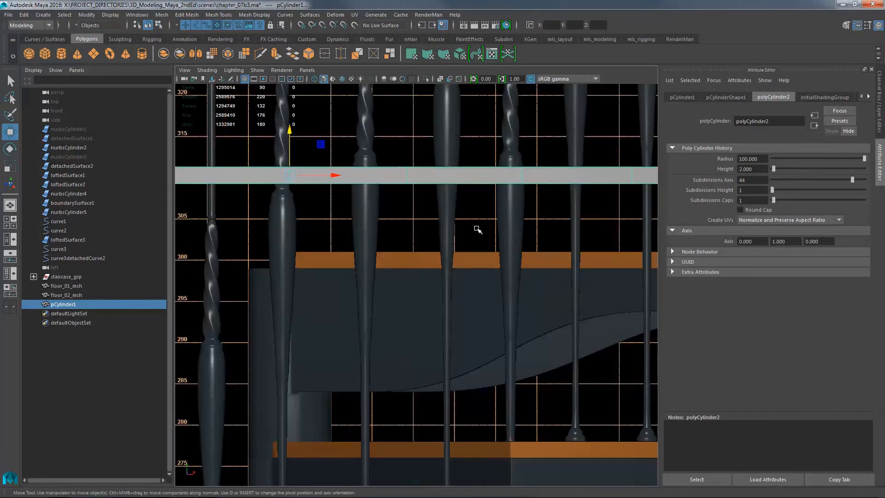
pyautogui.keyDown('alt'); pyautogui.moveTo(554, 214); pyautogui.dragTo(231, 203, button='right'); pyautogui.keyUp('alt')
pyautogui.keyDown('alt'); pyautogui.moveTo(507, 205); pyautogui.dragTo(350, 197, button='right'); pyautogui.keyUp('alt')
pyautogui.keyDown('alt'); pyautogui.moveTo(389, 209); pyautogui.dragTo(434, 215, button='middle'); pyautogui.keyUp('alt')
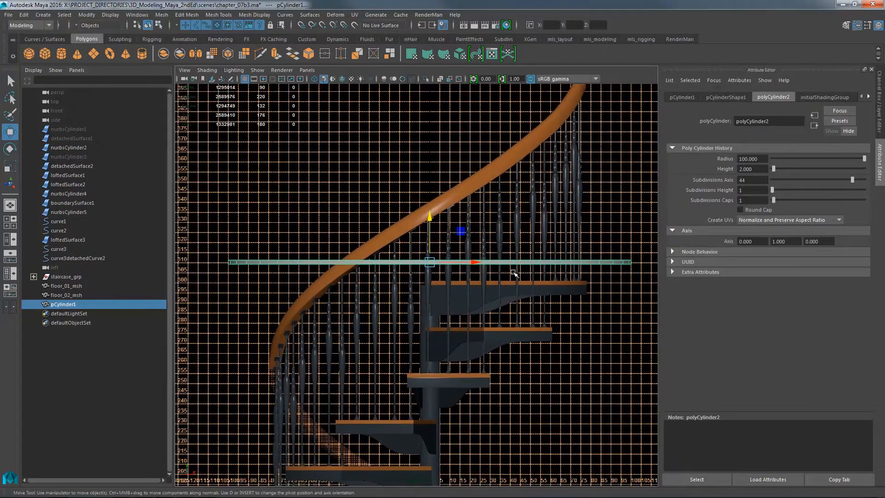
pyautogui.moveTo(606, 261); pyautogui.dragTo(607, 255, button='right')
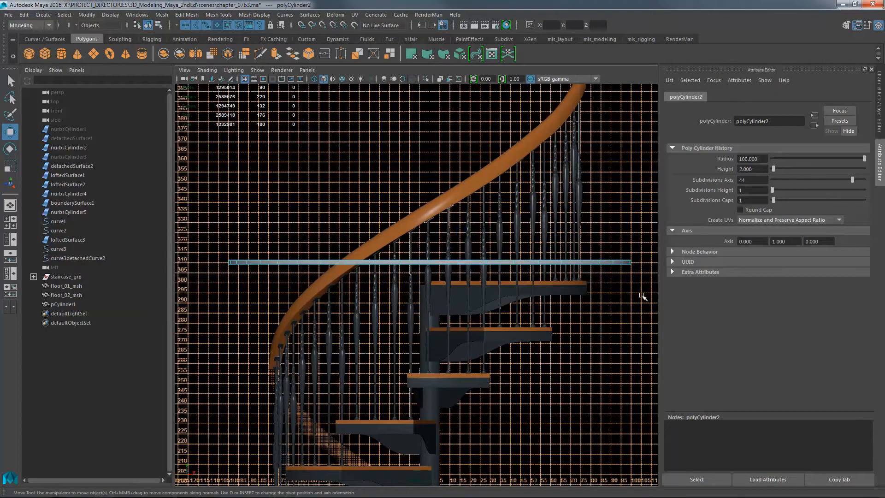
pyautogui.moveTo(647, 295); pyautogui.dragTo(193, 261)
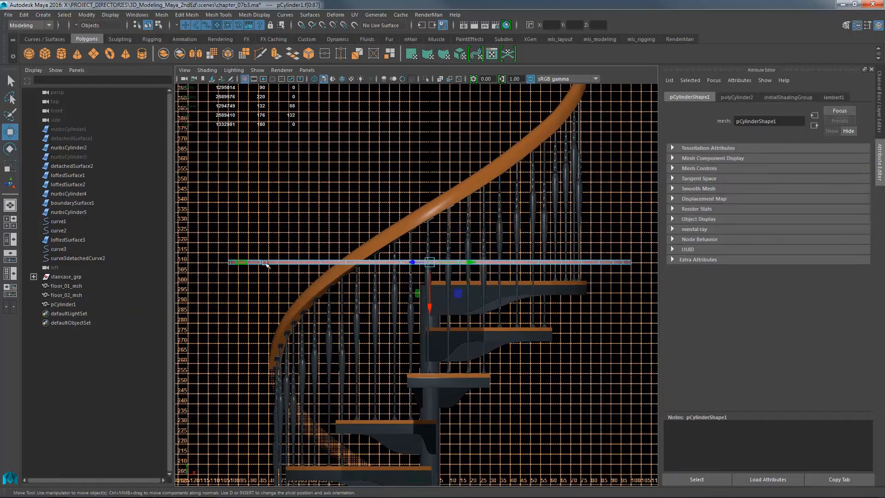
pyautogui.press('Delete')
# Select the remaining disc and snap its pivot to the centre vertex.
pyautogui.press('space')
pyautogui.moveTo(486, 241); pyautogui.dragTo(494, 221)
pyautogui.keyDown('alt'); pyautogui.moveTo(494, 226); pyautogui.dragTo(502, 246, button='middle'); pyautogui.keyUp('alt')
pyautogui.keyDown('alt'); pyautogui.moveTo(502, 247); pyautogui.dragTo(460, 244, button='right'); pyautogui.keyUp('alt')
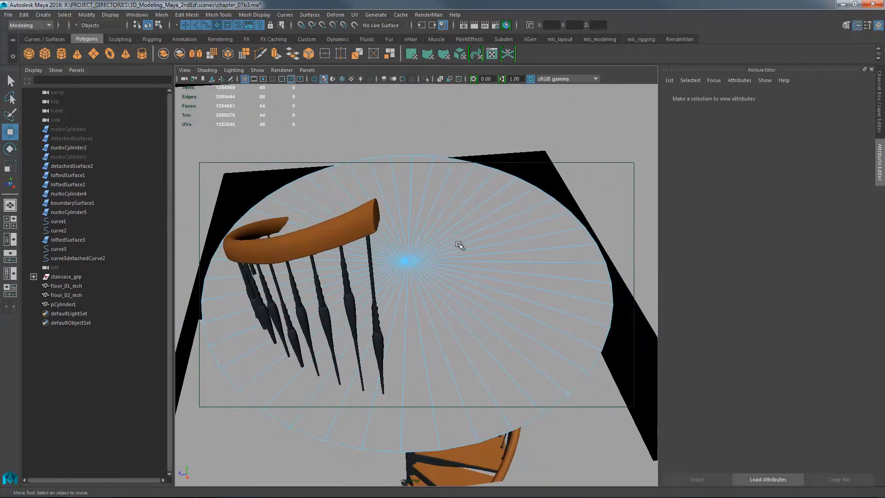
pyautogui.keyDown('alt'); pyautogui.moveTo(438, 272); pyautogui.dragTo(426, 243); pyautogui.keyUp('alt')
pyautogui.keyDown('alt'); pyautogui.moveTo(427, 243); pyautogui.dragTo(465, 241, button='right'); pyautogui.keyUp('alt')
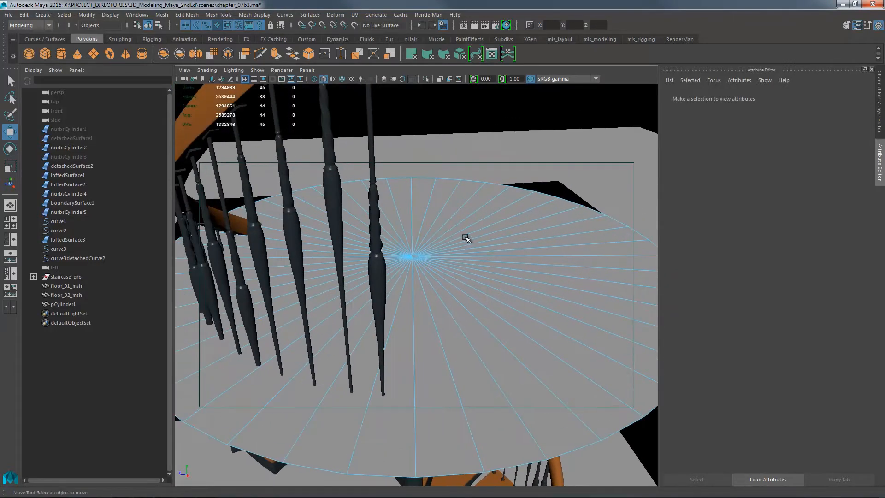
pyautogui.click(469, 252)
pyautogui.keyDown('alt'); pyautogui.moveTo(418, 255); pyautogui.dragTo(561, 211, button='right'); pyautogui.keyUp('alt')
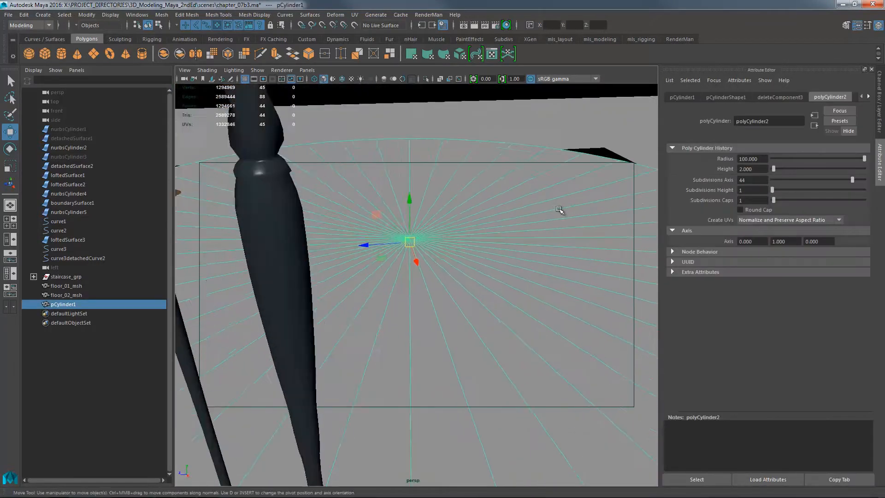
pyautogui.keyDown('alt'); pyautogui.moveTo(560, 211); pyautogui.dragTo(534, 256, button='middle'); pyautogui.keyUp('alt')
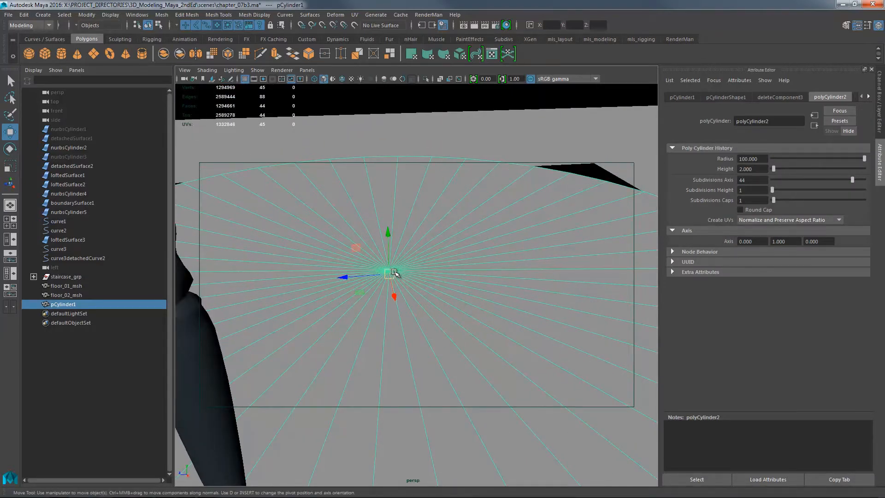
pyautogui.press('d')
pyautogui.press('d')
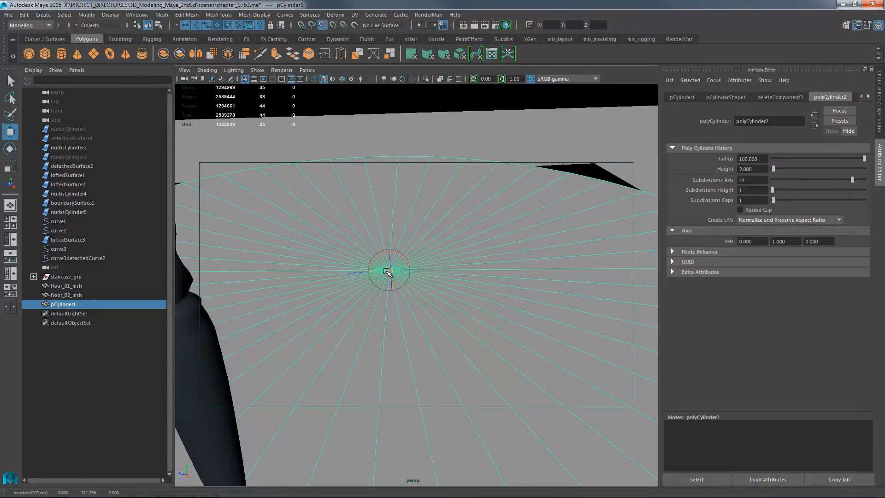
# Lower the disc with grid snapping to height 301, flush with the top tread's upper surface.
pyautogui.keyDown('alt'); pyautogui.moveTo(563, 240); pyautogui.dragTo(458, 277); pyautogui.keyUp('alt')
pyautogui.press('space')
pyautogui.keyDown('alt'); pyautogui.moveTo(458, 277); pyautogui.dragTo(445, 256, button='middle'); pyautogui.keyUp('alt')
pyautogui.keyDown('alt'); pyautogui.moveTo(445, 256); pyautogui.dragTo(571, 252, button='right'); pyautogui.keyUp('alt')
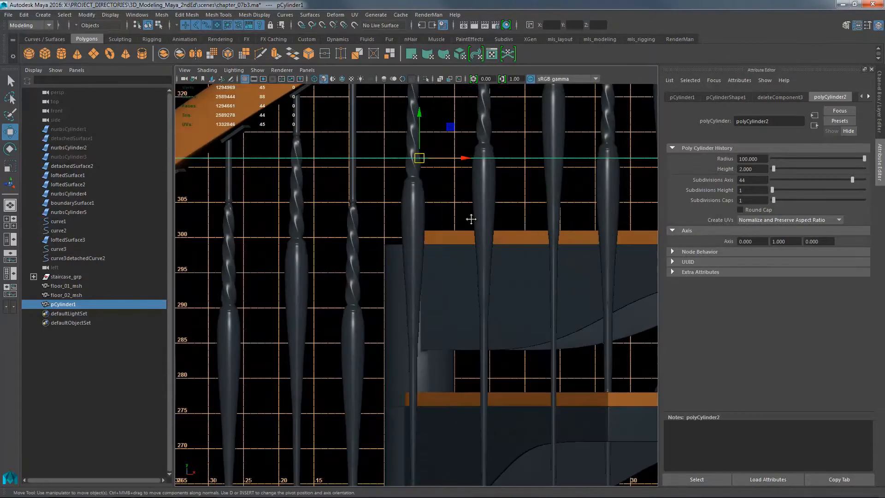
pyautogui.keyDown('alt'); pyautogui.moveTo(422, 171); pyautogui.dragTo(410, 212, button='middle'); pyautogui.keyUp('alt')
pyautogui.keyDown('alt'); pyautogui.moveTo(568, 225); pyautogui.dragTo(719, 207, button='right'); pyautogui.keyUp('alt')
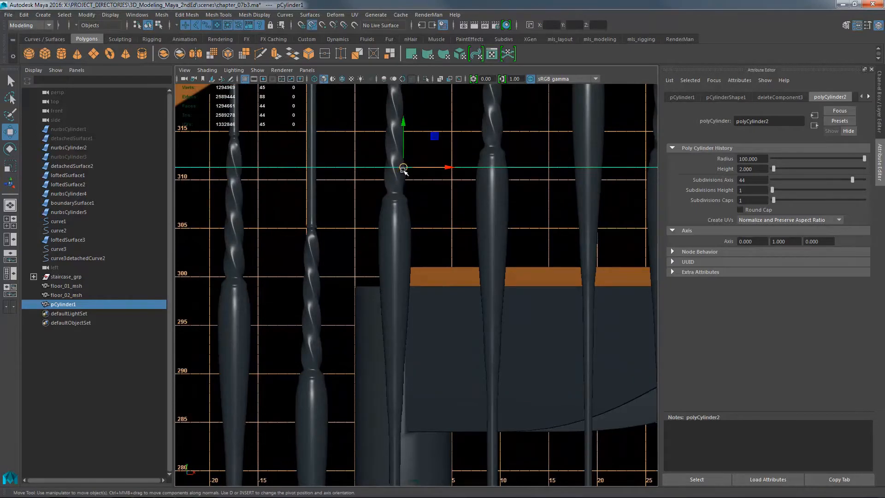
pyautogui.moveTo(403, 169); pyautogui.dragTo(405, 266)
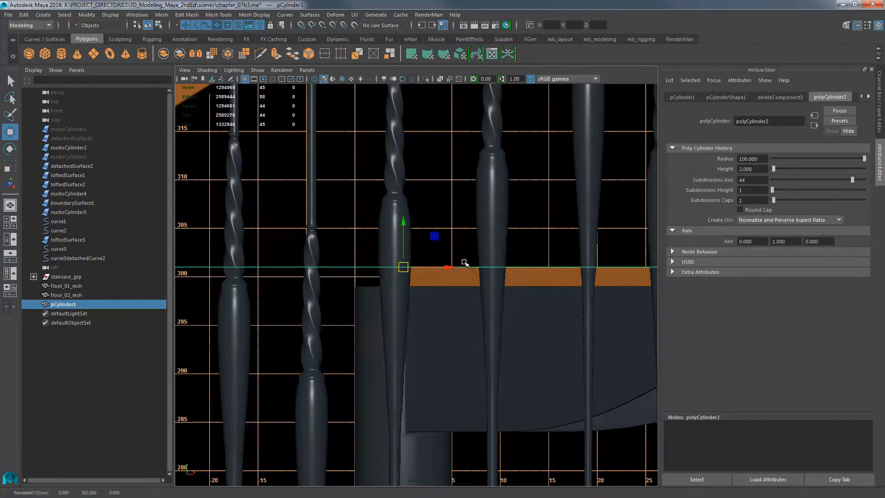
# Examine in perspective how the disc sits within the square stairwell opening and against the top tread.
pyautogui.press('space')
pyautogui.press('space')
pyautogui.keyDown('alt'); pyautogui.moveTo(482, 283); pyautogui.dragTo(396, 254); pyautogui.keyUp('alt')
pyautogui.keyDown('alt'); pyautogui.moveTo(470, 243); pyautogui.dragTo(395, 258, button='right'); pyautogui.keyUp('alt')
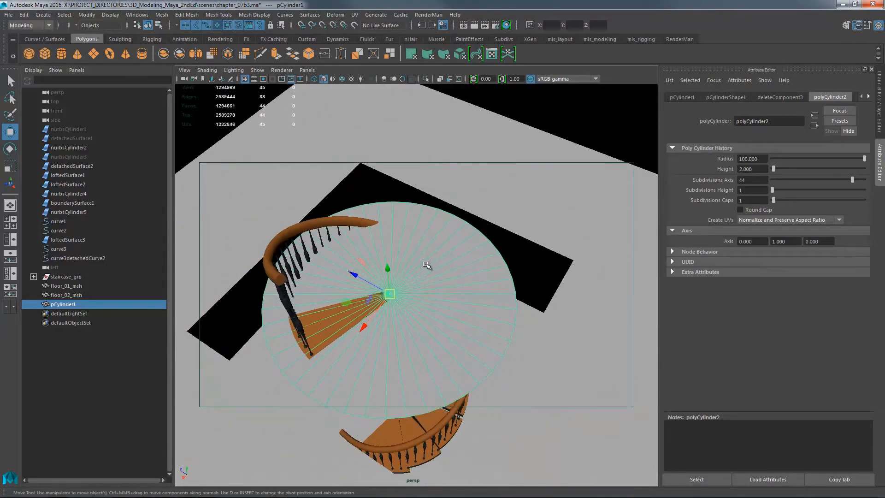
pyautogui.keyDown('alt'); pyautogui.moveTo(427, 265); pyautogui.dragTo(442, 253); pyautogui.keyUp('alt')
pyautogui.keyDown('alt'); pyautogui.moveTo(442, 253); pyautogui.dragTo(464, 247, button='right'); pyautogui.keyUp('alt')
pyautogui.keyDown('alt'); pyautogui.moveTo(464, 247); pyautogui.dragTo(491, 238, button='middle'); pyautogui.keyUp('alt')
pyautogui.keyDown('alt'); pyautogui.moveTo(513, 236); pyautogui.dragTo(528, 213); pyautogui.keyUp('alt')
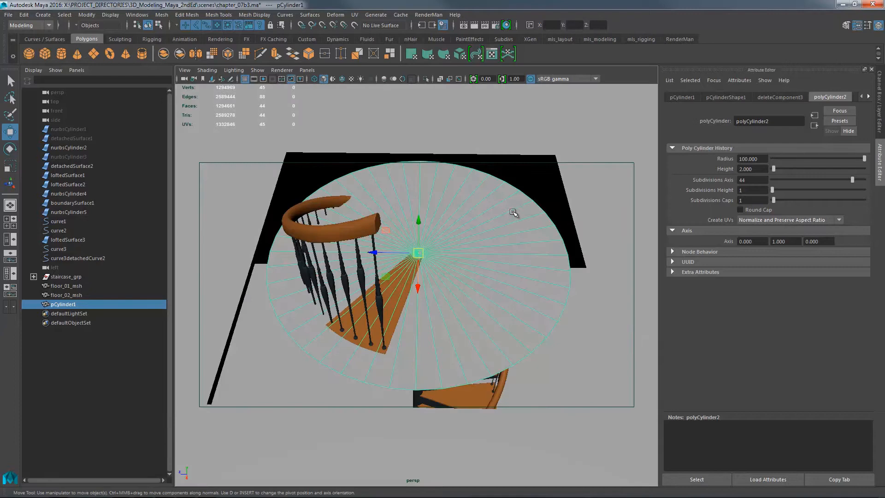
# Combine floor_02_msh and the disc into one mesh and delete its construction history.
pyautogui.click(576, 209)
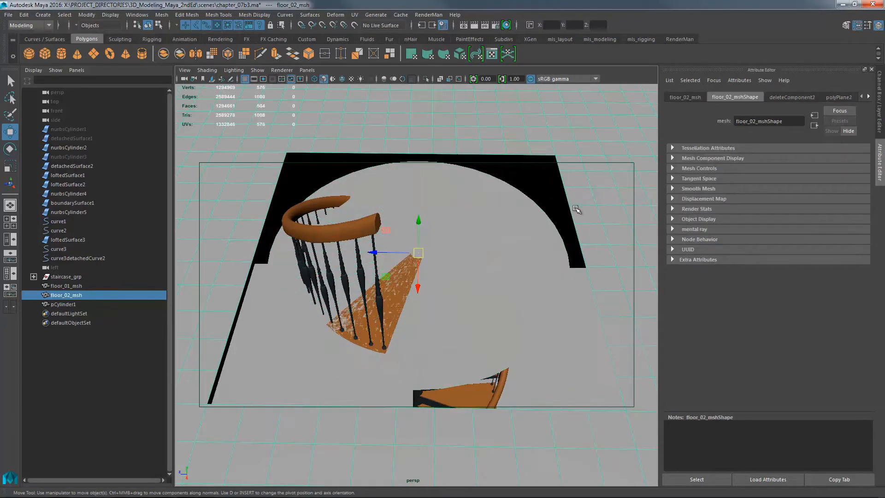
pyautogui.keyDown('shift'); pyautogui.click(539, 211); pyautogui.keyUp('shift')
pyautogui.keyDown('alt'); pyautogui.moveTo(551, 197); pyautogui.dragTo(541, 190); pyautogui.keyUp('alt')
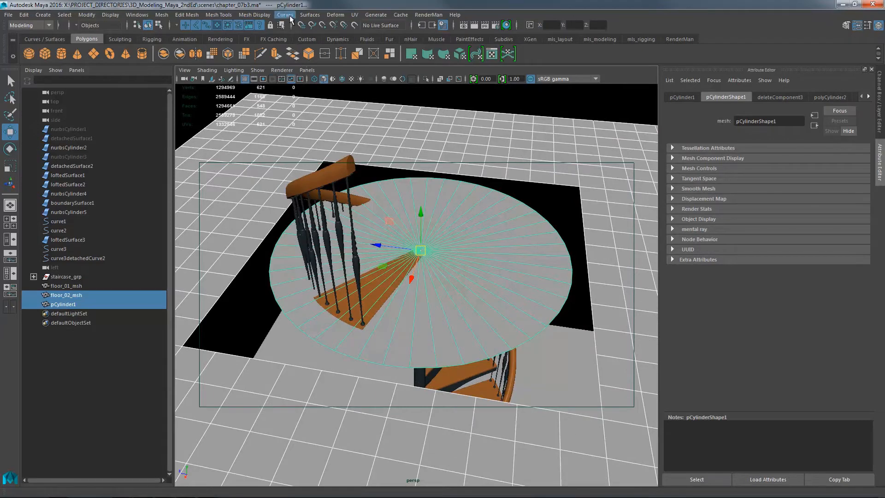
pyautogui.click(162, 15)
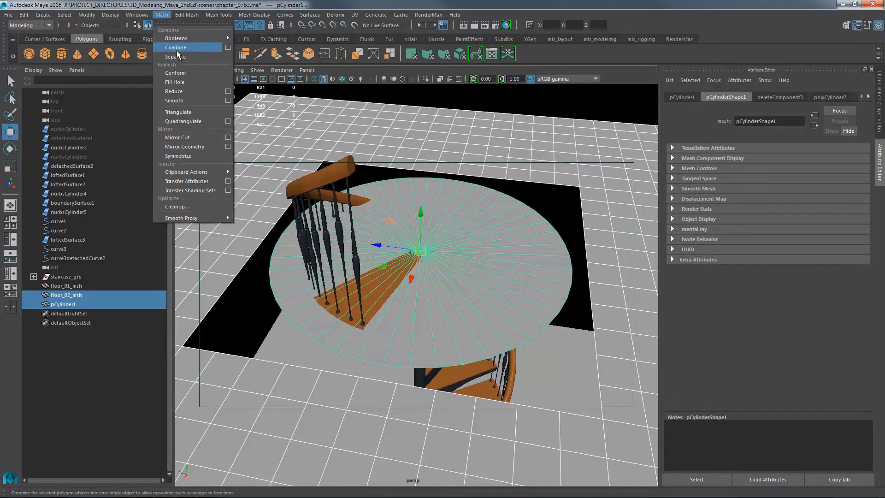
pyautogui.click(184, 39)
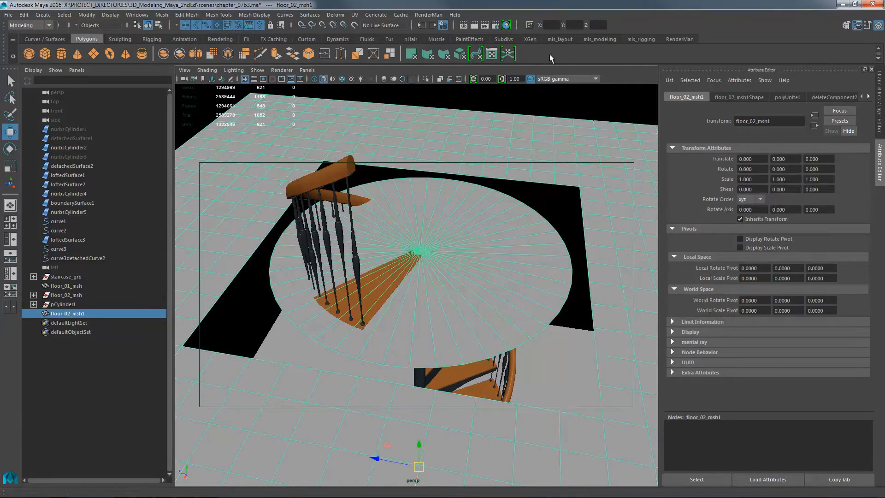
pyautogui.click(599, 38)
pyautogui.click(482, 53)
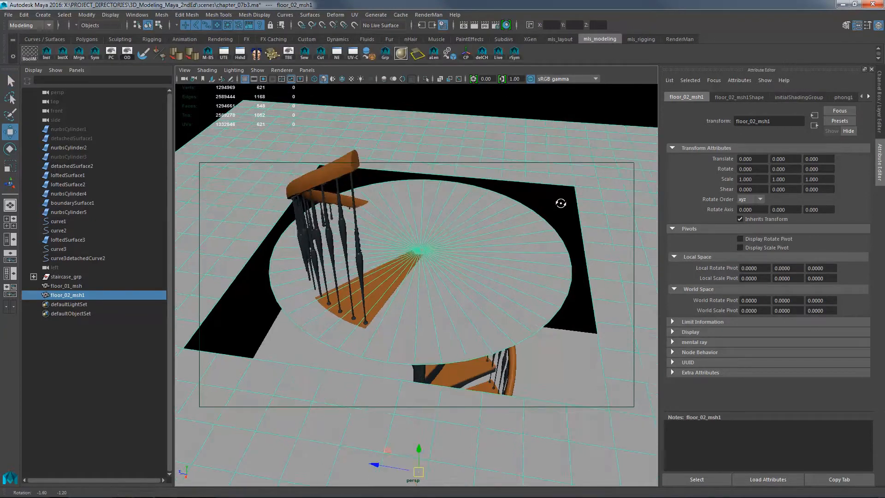
# Select both the square border edge loop of the stairwell opening and the circular border of the disc.
pyautogui.moveTo(538, 177); pyautogui.dragTo(538, 162, button='right')
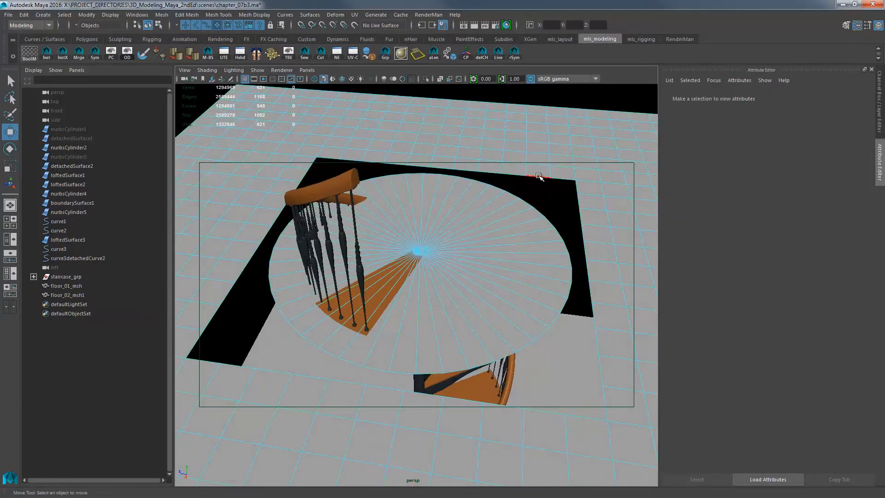
pyautogui.doubleClick(541, 177)
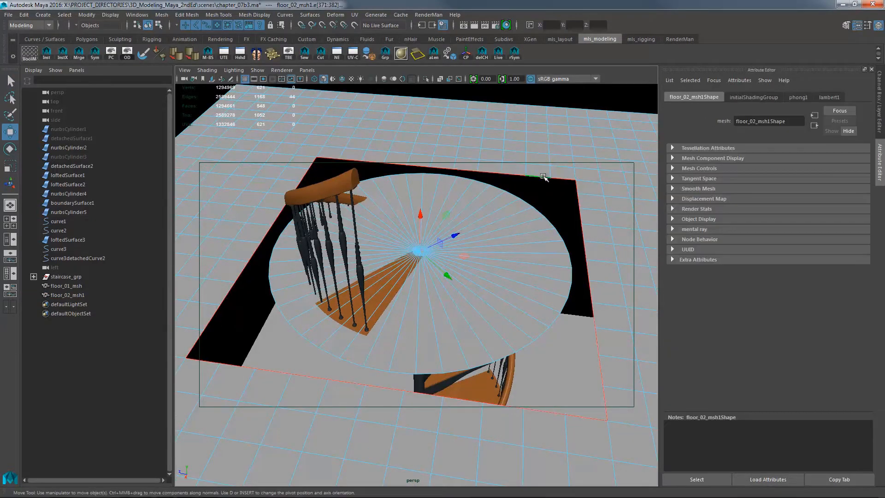
pyautogui.keyDown('shift'); pyautogui.doubleClick(538, 209); pyautogui.keyUp('shift')
pyautogui.keyDown('alt'); pyautogui.moveTo(548, 208); pyautogui.dragTo(522, 217); pyautogui.keyUp('alt')
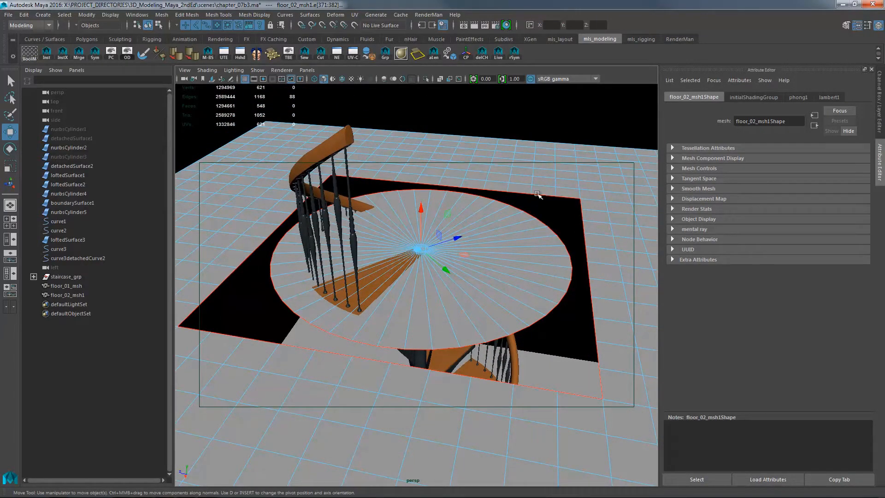
# Bridge the square and circular borders using a linear path with 0 divisions and a smoothing angle of 30.
pyautogui.click(214, 15)
pyautogui.moveTo(187, 15)
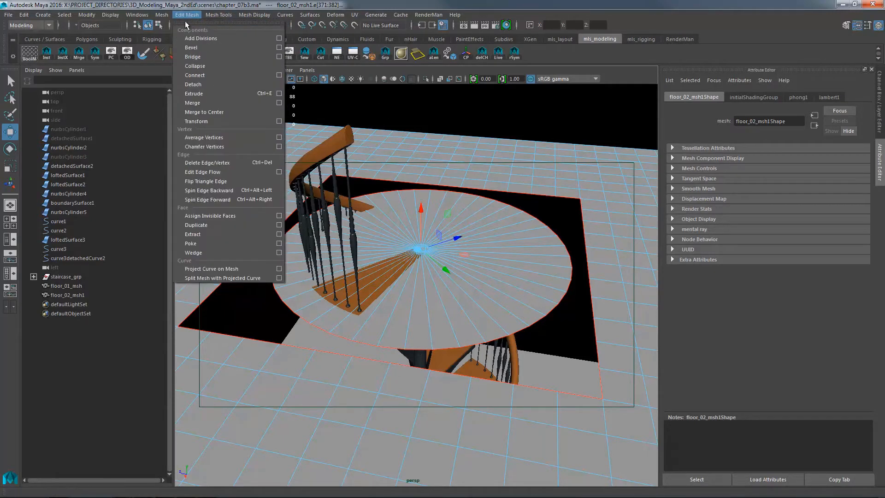
pyautogui.click(279, 57)
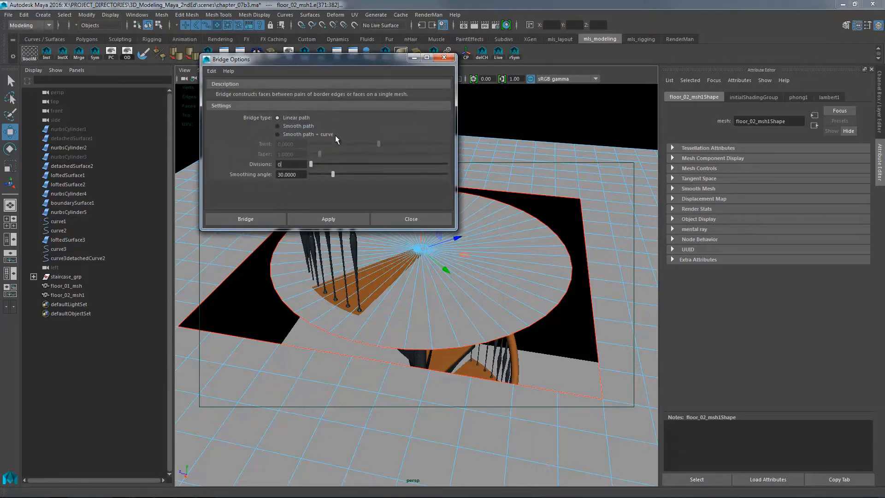
pyautogui.click(328, 219)
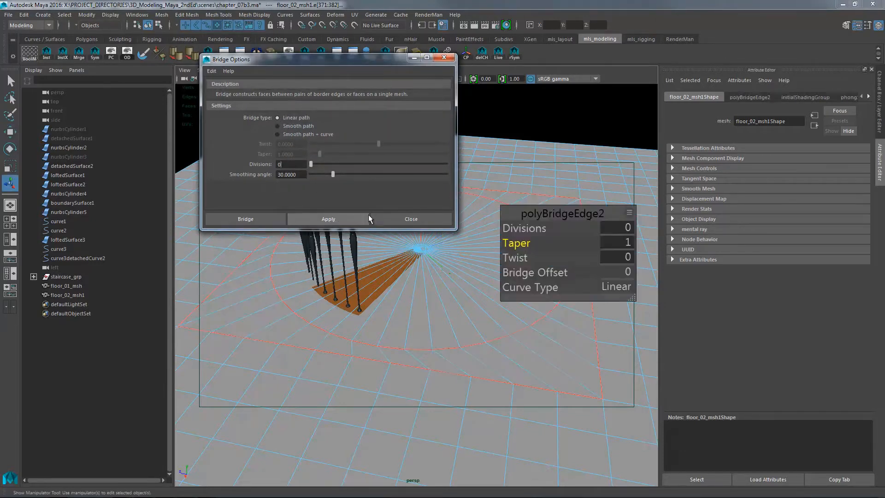
# Try out other Bridge Offset values on the bridge between square and circle, and set the offset back to 0.
pyautogui.keyDown('alt'); pyautogui.moveTo(438, 276); pyautogui.dragTo(458, 317); pyautogui.keyUp('alt')
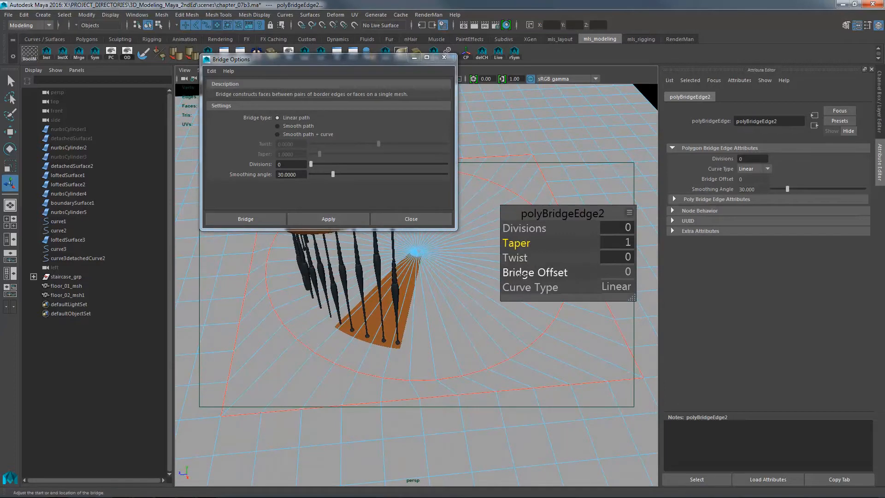
pyautogui.moveTo(521, 274); pyautogui.dragTo(732, 269)
pyautogui.moveTo(542, 273)
pyautogui.mouseDown()
pyautogui.moveTo(534, 273)
pyautogui.moveTo(548, 274)
pyautogui.mouseUp()
pyautogui.click(609, 272)
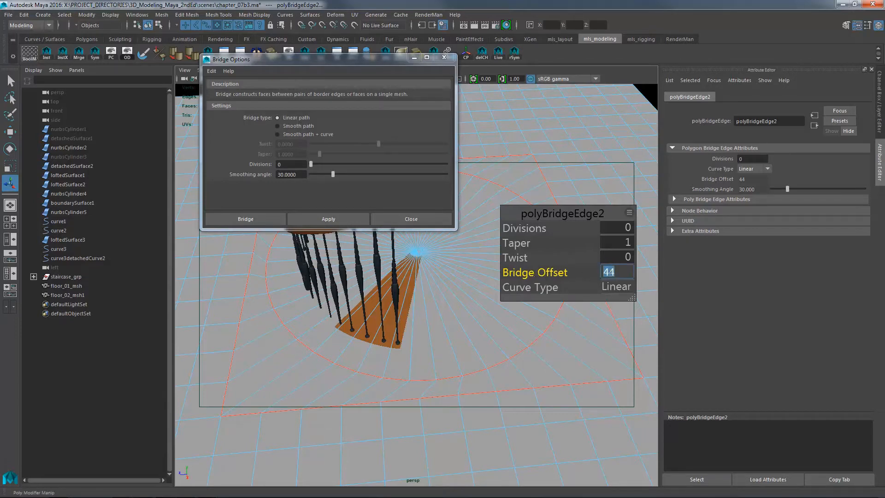
pyautogui.write('0')
pyautogui.press('Return')
# Select all the triangular disc faces inside the circular border and close the bridge options.
pyautogui.keyDown('alt'); pyautogui.moveTo(440, 240); pyautogui.dragTo(451, 328); pyautogui.keyUp('alt')
pyautogui.keyDown('alt'); pyautogui.moveTo(467, 315); pyautogui.dragTo(473, 290, button='middle'); pyautogui.keyUp('alt')
pyautogui.press('e')
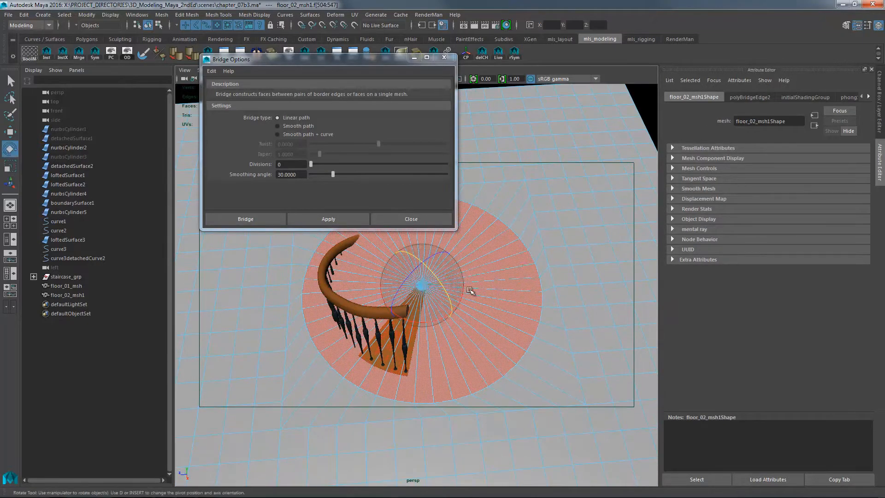
pyautogui.keyDown('alt'); pyautogui.moveTo(472, 292); pyautogui.dragTo(465, 273); pyautogui.keyUp('alt')
pyautogui.keyDown('alt'); pyautogui.moveTo(464, 272); pyautogui.dragTo(513, 277, button='right'); pyautogui.keyUp('alt')
pyautogui.moveTo(459, 295); pyautogui.dragTo(462, 287)
pyautogui.keyDown('alt'); pyautogui.moveTo(462, 287); pyautogui.dragTo(486, 304, button='right'); pyautogui.keyUp('alt')
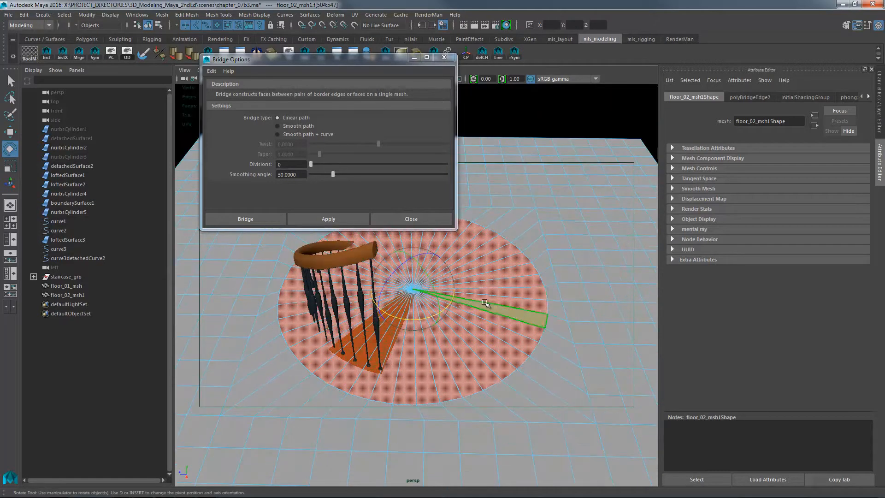
pyautogui.click(444, 58)
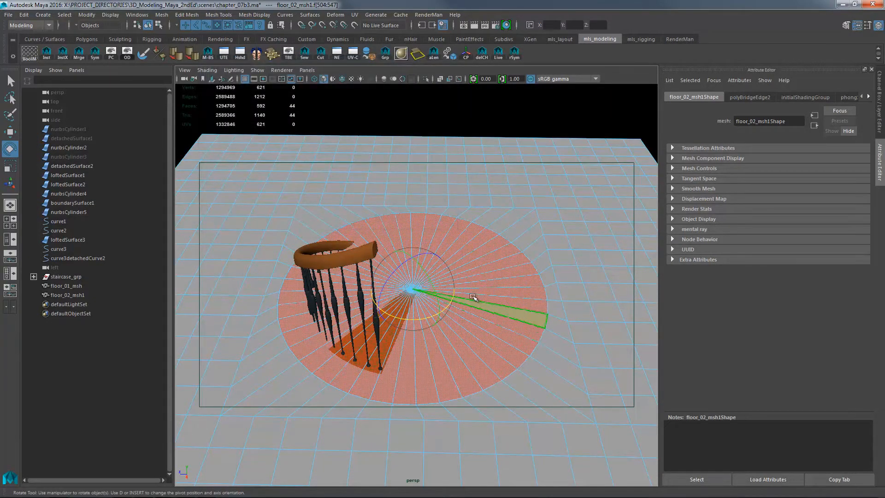
# Extrude the selected disc faces with an offset of 11.25 and delete the inner faces to open a circular stairwell.
pyautogui.keyDown('alt'); pyautogui.moveTo(530, 294); pyautogui.dragTo(475, 274); pyautogui.keyUp('alt')
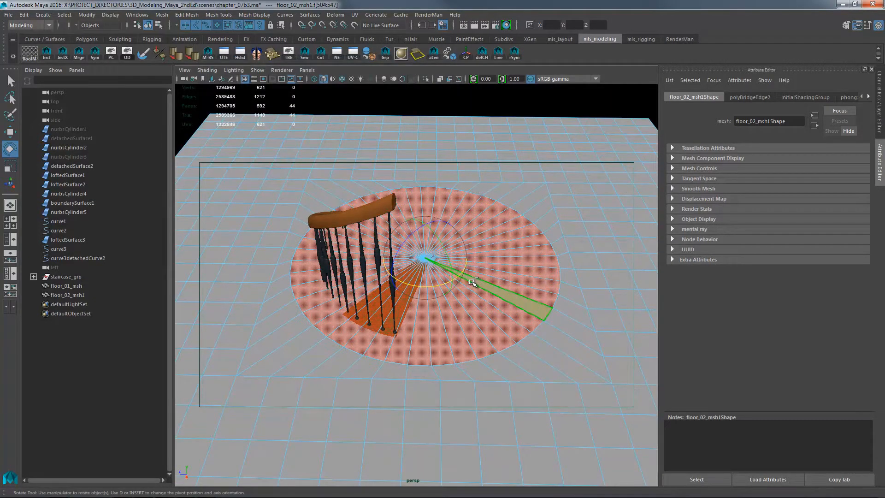
pyautogui.hotkey('ctrl', 'e')
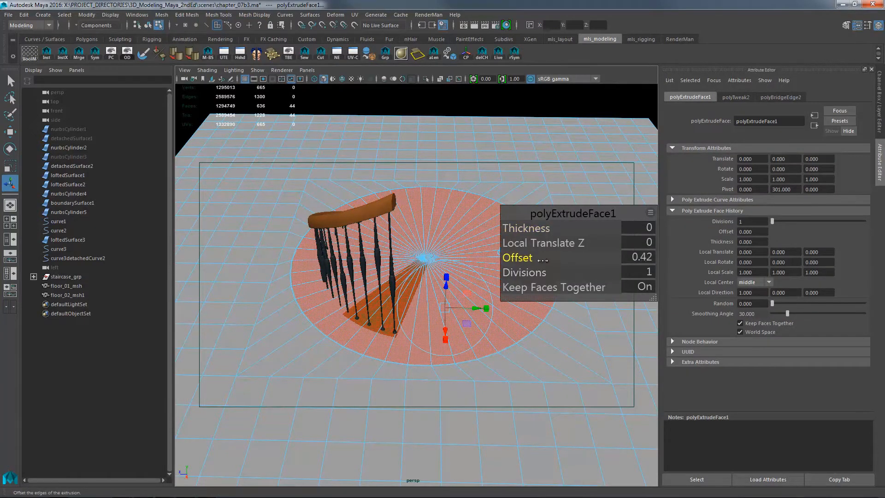
pyautogui.moveTo(542, 260); pyautogui.dragTo(779, 272)
pyautogui.moveTo(521, 252); pyautogui.dragTo(473, 243)
pyautogui.press('w')
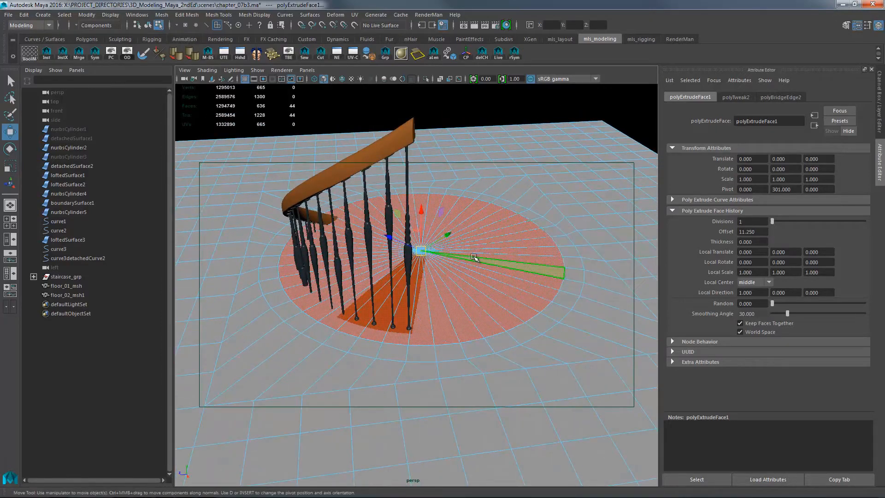
pyautogui.press('Delete')
pyautogui.moveTo(542, 280)
pyautogui.keyDown('alt'); pyautogui.mouseDown()
pyautogui.moveTo(393, 284)
pyautogui.moveTo(518, 285)
pyautogui.moveTo(531, 273)
pyautogui.mouseUp(); pyautogui.keyUp('alt')
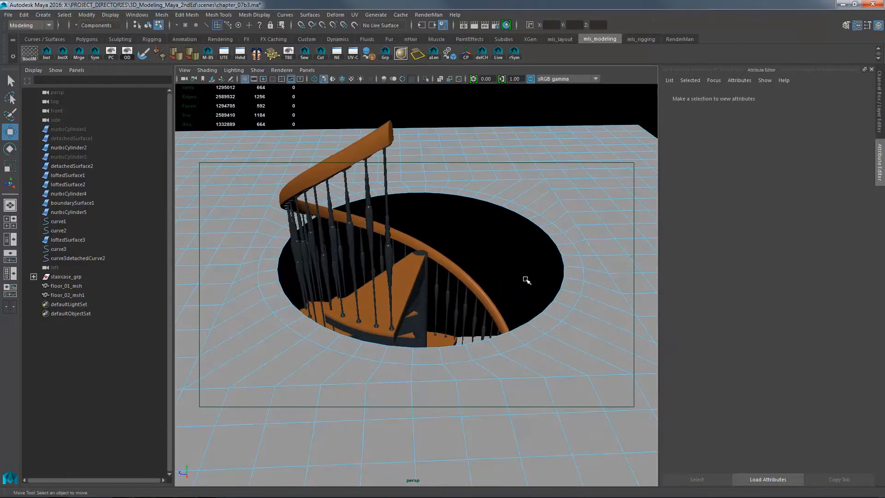
# Insert extra edge loops with the Multi-Cut tool in the bridged area around the circular opening.
pyautogui.keyDown('shift'); pyautogui.moveTo(515, 279); pyautogui.dragTo(551, 290, button='right'); pyautogui.keyUp('shift')
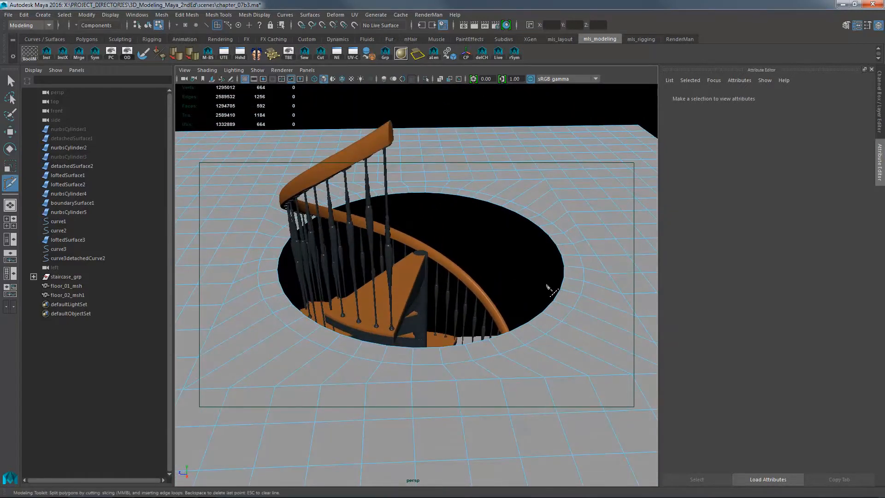
pyautogui.keyDown('ctrl'); pyautogui.click(598, 297); pyautogui.keyUp('ctrl')
pyautogui.keyDown('ctrl'); pyautogui.click(596, 299); pyautogui.keyUp('ctrl')
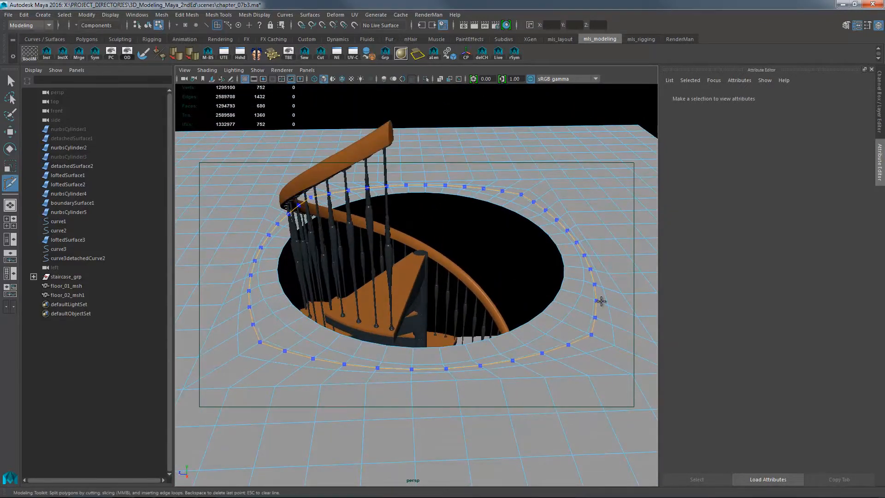
pyautogui.keyDown('ctrl'); pyautogui.click(618, 312); pyautogui.keyUp('ctrl')
pyautogui.press('w')
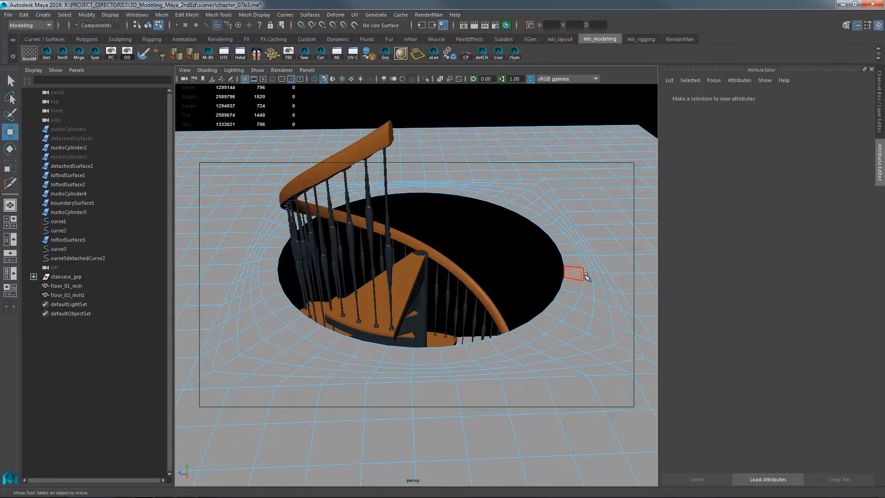
# Turn on textured display in object mode and assign the existing checkered material phong1 to the whole floor_02_msh1.
pyautogui.press('F8')
pyautogui.keyDown('alt'); pyautogui.moveTo(599, 261); pyautogui.dragTo(549, 253); pyautogui.keyUp('alt')
pyautogui.click(601, 262)
pyautogui.click(597, 147)
pyautogui.click(577, 201)
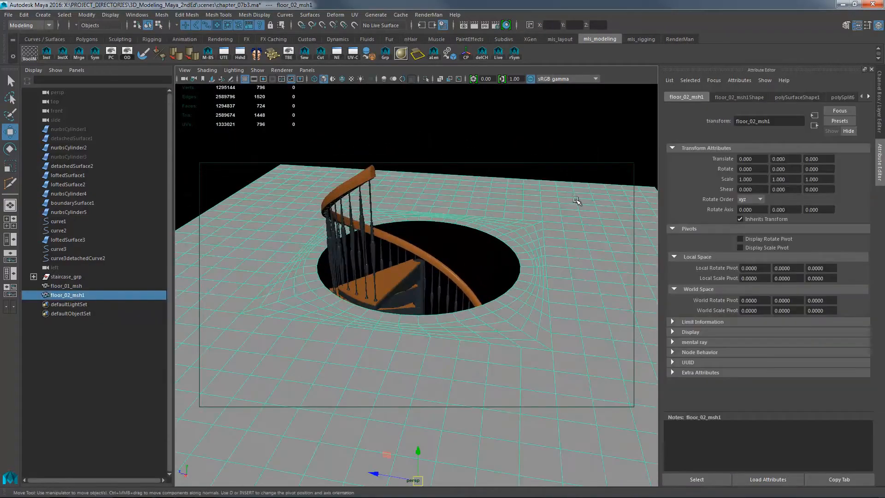
pyautogui.press('6')
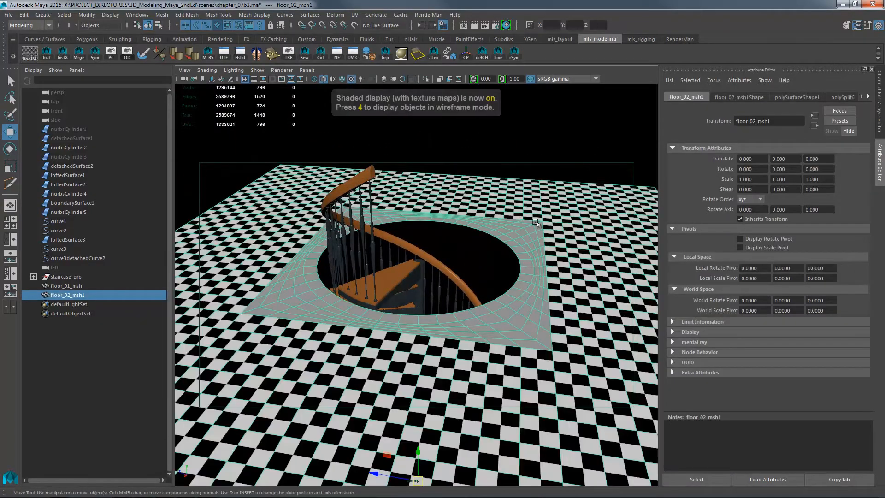
pyautogui.keyDown('alt'); pyautogui.moveTo(562, 258); pyautogui.dragTo(532, 263); pyautogui.keyUp('alt')
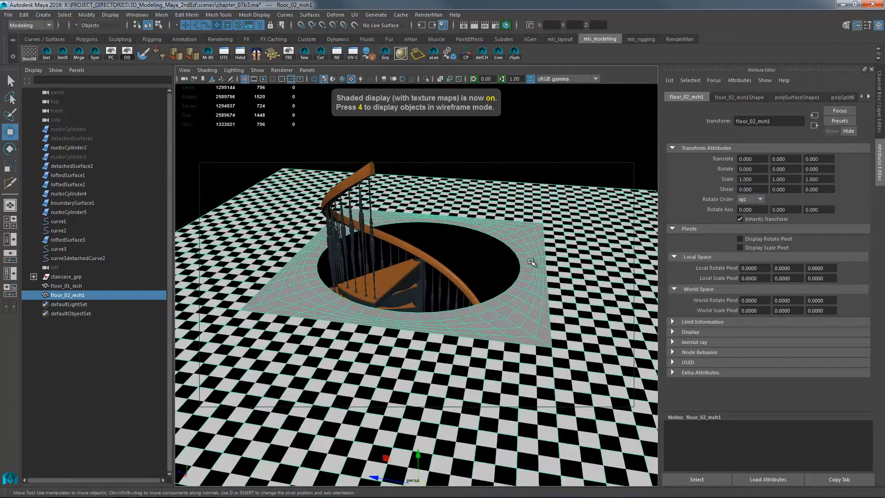
pyautogui.moveTo(530, 263)
pyautogui.mouseDown(button='right')
pyautogui.moveTo(540, 463)
pyautogui.moveTo(608, 476)
pyautogui.moveTo(599, 466)
pyautogui.mouseUp(button='right')
pyautogui.click(564, 155)
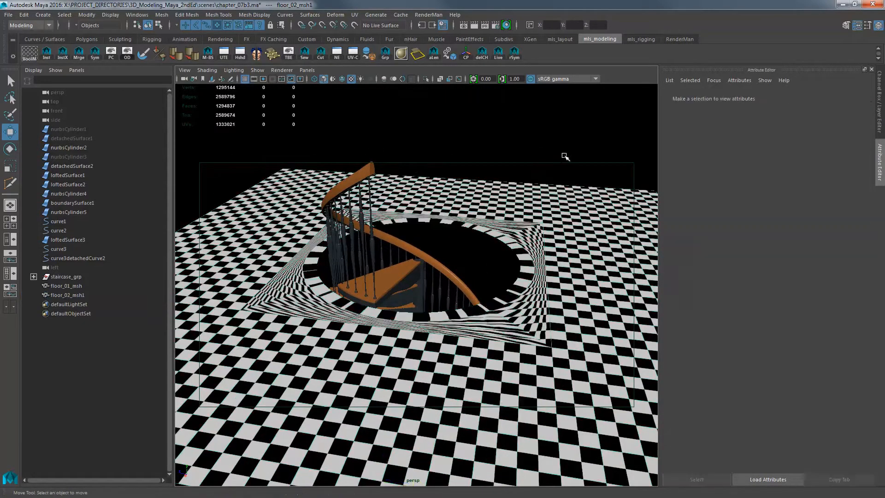
# Delete the construction history of the upper floor mesh floor_02_msh1.
pyautogui.keyDown('alt'); pyautogui.moveTo(549, 198); pyautogui.dragTo(496, 249); pyautogui.keyUp('alt')
pyautogui.keyDown('alt'); pyautogui.moveTo(495, 250); pyautogui.dragTo(555, 251, button='right'); pyautogui.keyUp('alt')
pyautogui.keyDown('alt'); pyautogui.moveTo(554, 251); pyautogui.dragTo(574, 239); pyautogui.keyUp('alt')
pyautogui.click(524, 255)
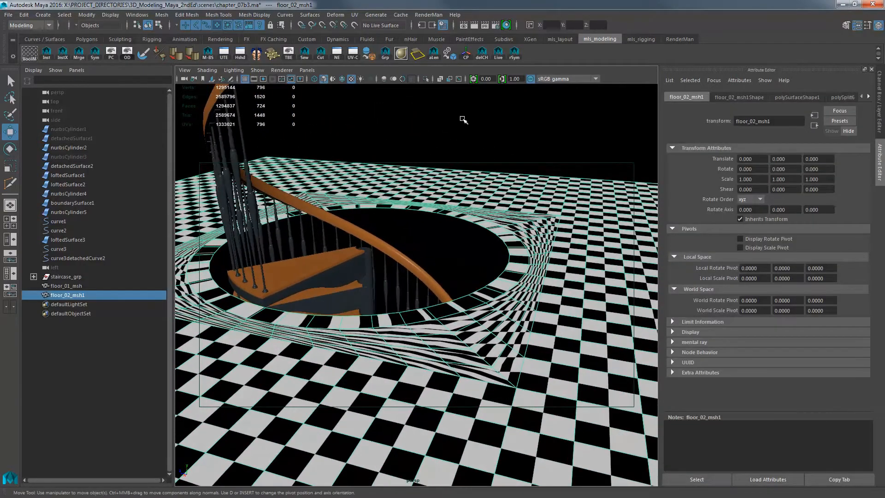
pyautogui.click(481, 54)
pyautogui.click(517, 163)
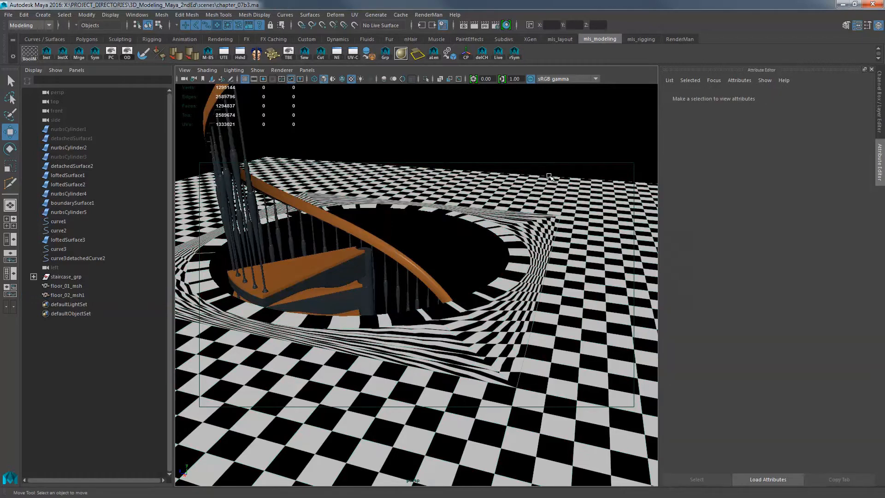
# Apply a planar UV projection to floor_02_msh1 from the Y axis, fitted to the bounding box.
pyautogui.click(548, 177)
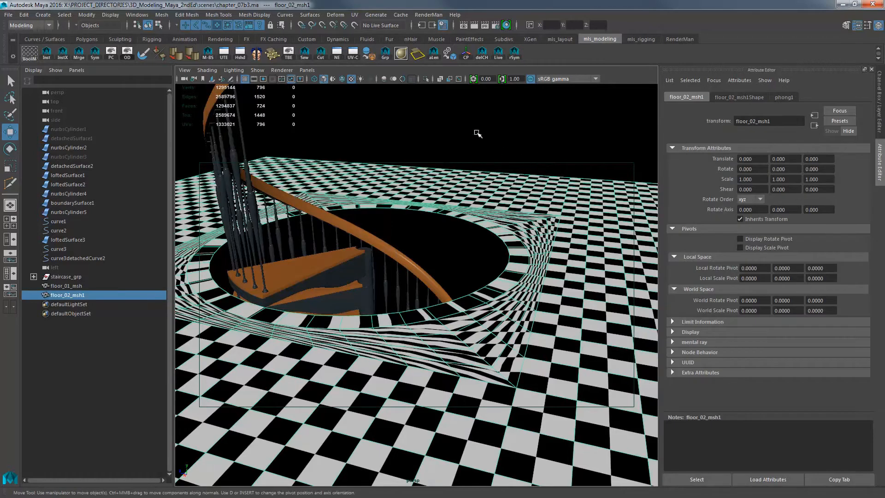
pyautogui.click(354, 14)
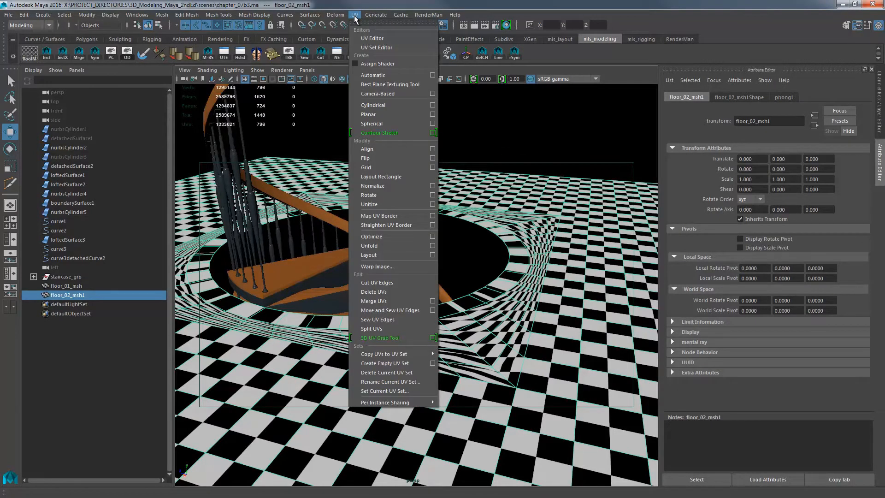
pyautogui.click(432, 114)
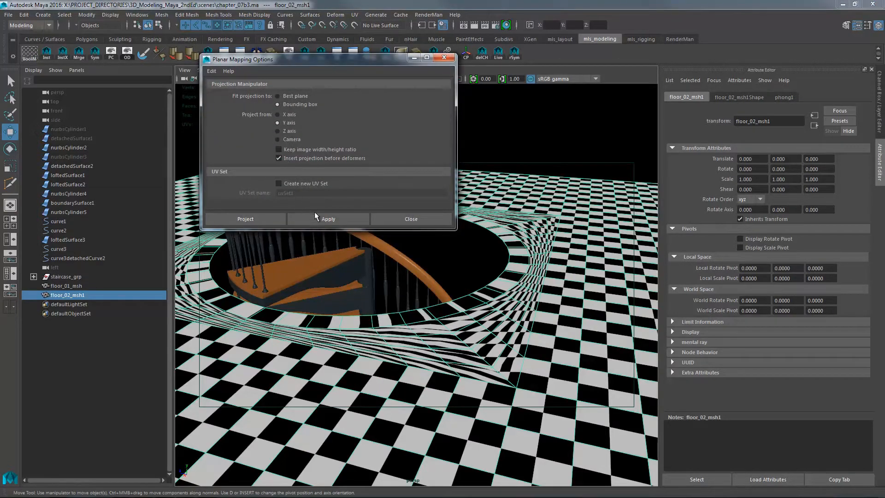
pyautogui.click(329, 219)
pyautogui.click(389, 220)
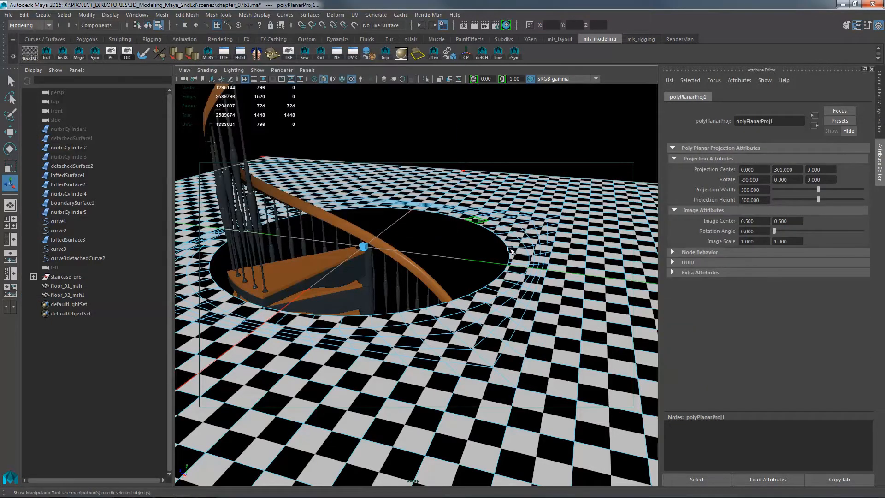
pyautogui.keyDown('alt'); pyautogui.moveTo(479, 220); pyautogui.dragTo(544, 227); pyautogui.keyUp('alt')
pyautogui.click(576, 121)
pyautogui.moveTo(583, 187); pyautogui.dragTo(589, 145, button='right')
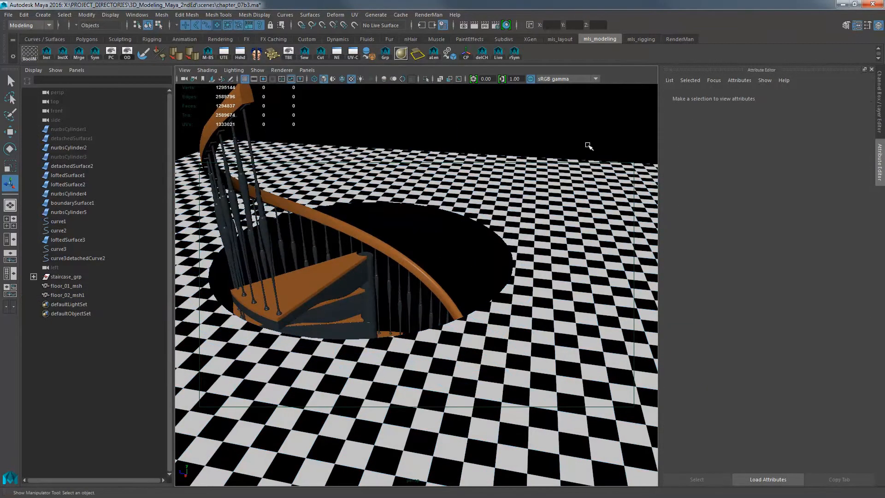
# Remove the inserted edge loops around the circular opening with Quad Draw in untextured shading, and reselect the floor as an object.
pyautogui.keyDown('alt'); pyautogui.moveTo(589, 145); pyautogui.dragTo(492, 253); pyautogui.keyUp('alt')
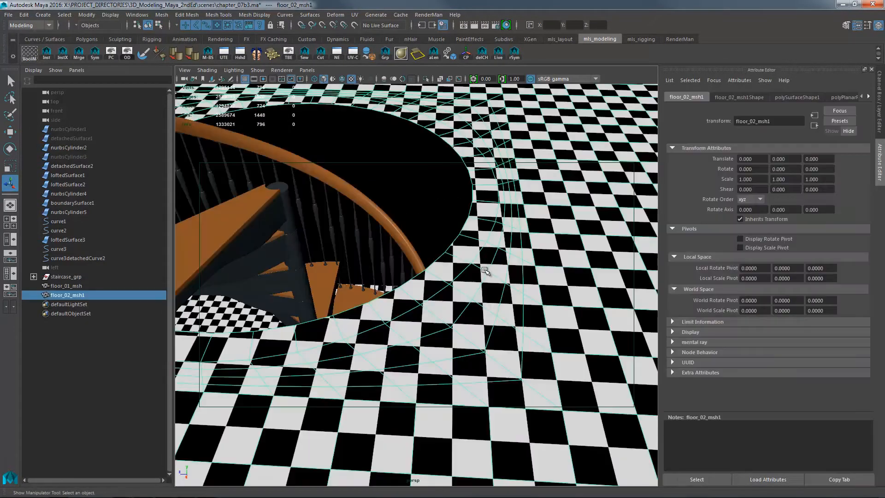
pyautogui.hotkey('ctrl', 'shift', 'q')
pyautogui.press('5')
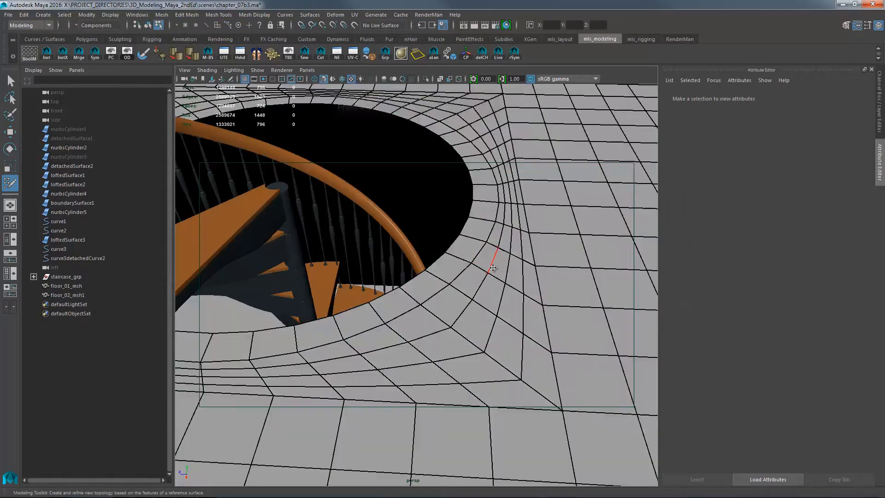
pyautogui.keyDown('ctrl'); pyautogui.keyDown('shift'); pyautogui.click(494, 260); pyautogui.keyUp('shift'); pyautogui.keyUp('ctrl')
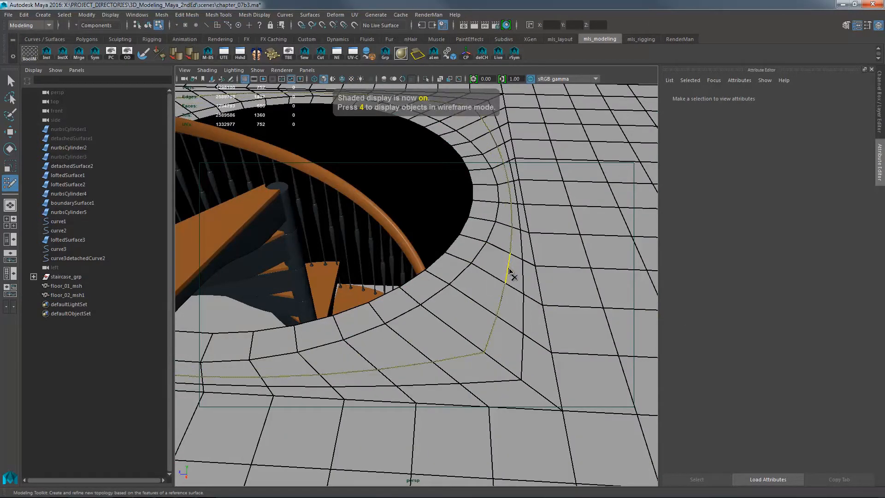
pyautogui.keyDown('ctrl'); pyautogui.keyDown('shift'); pyautogui.click(524, 272); pyautogui.keyUp('shift'); pyautogui.keyUp('ctrl')
pyautogui.keyDown('alt'); pyautogui.moveTo(534, 251); pyautogui.dragTo(485, 262, button='right'); pyautogui.keyUp('alt')
pyautogui.press('F8')
pyautogui.press('w')
pyautogui.click(569, 227)
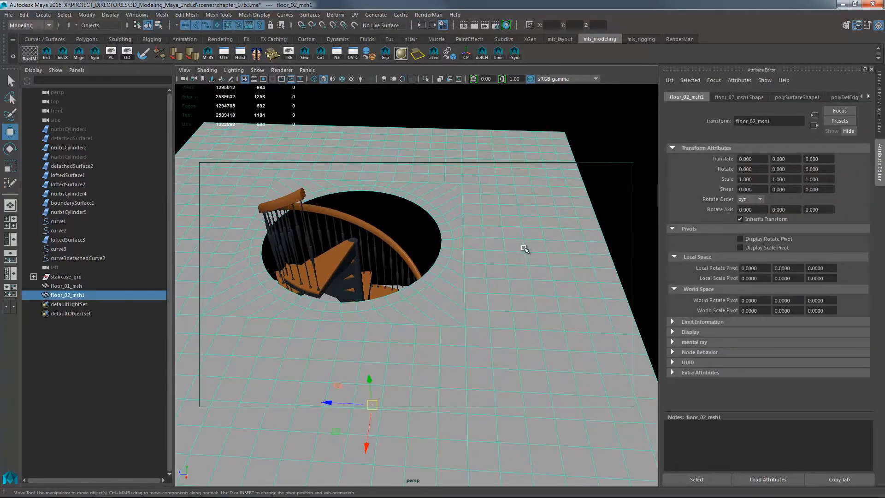
# Examine the checkered texture on both floors and the staircase inside the circular opening from several angles in textured display.
pyautogui.press('6')
pyautogui.keyDown('alt'); pyautogui.moveTo(549, 252); pyautogui.dragTo(554, 272); pyautogui.keyUp('alt')
pyautogui.click(612, 203)
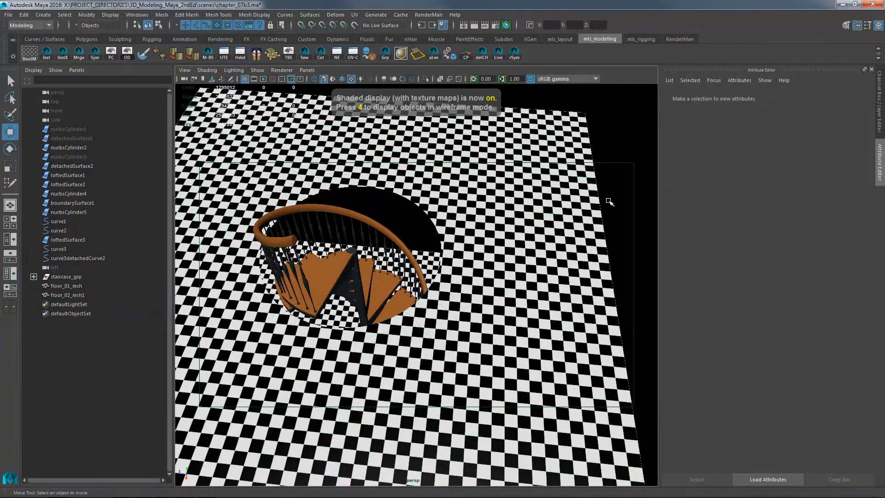
pyautogui.keyDown('alt'); pyautogui.moveTo(521, 238); pyautogui.dragTo(469, 257, button='right'); pyautogui.keyUp('alt')
pyautogui.keyDown('alt'); pyautogui.moveTo(469, 258); pyautogui.dragTo(318, 294); pyautogui.keyUp('alt')
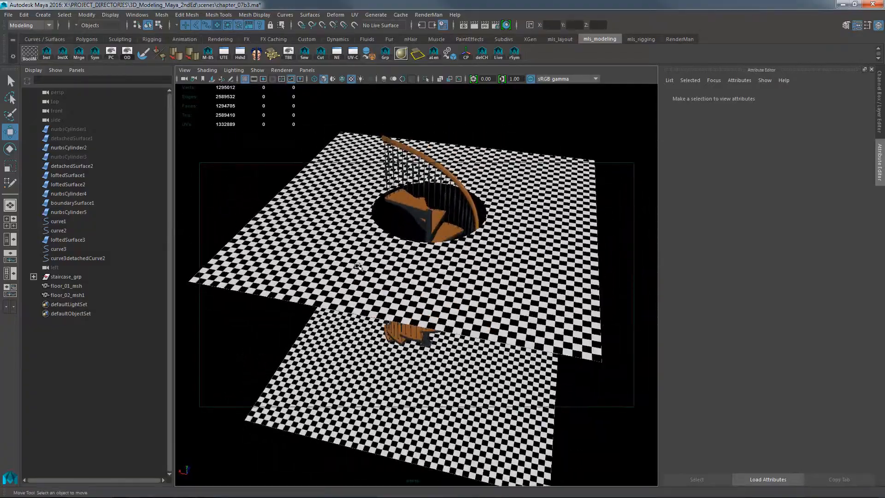
pyautogui.keyDown('alt'); pyautogui.moveTo(368, 272); pyautogui.dragTo(497, 241, button='right'); pyautogui.keyUp('alt')
pyautogui.keyDown('alt'); pyautogui.moveTo(497, 241); pyautogui.dragTo(486, 288, button='middle'); pyautogui.keyUp('alt')
pyautogui.keyDown('alt'); pyautogui.moveTo(486, 287); pyautogui.dragTo(429, 275); pyautogui.keyUp('alt')
pyautogui.keyDown('alt'); pyautogui.moveTo(429, 275); pyautogui.dragTo(476, 259, button='right'); pyautogui.keyUp('alt')
pyautogui.keyDown('alt'); pyautogui.moveTo(476, 259); pyautogui.dragTo(400, 238); pyautogui.keyUp('alt')
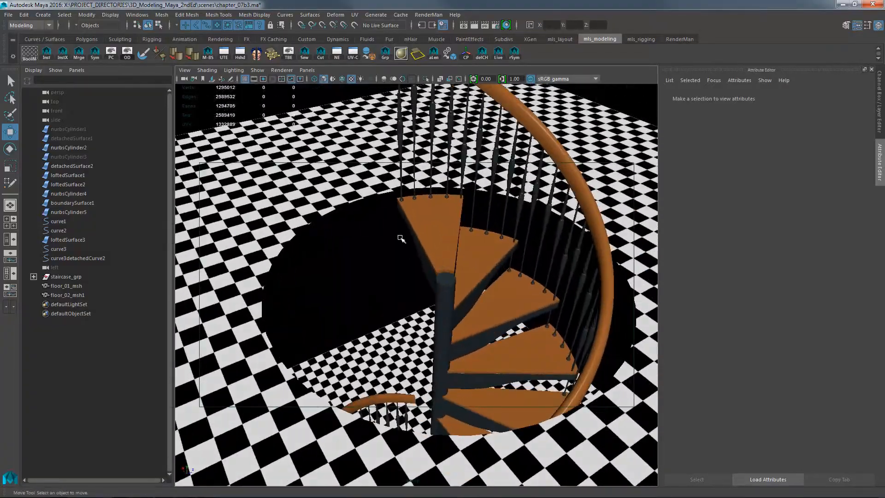
pyautogui.keyDown('alt'); pyautogui.moveTo(467, 263); pyautogui.dragTo(390, 278, button='right'); pyautogui.keyUp('alt')
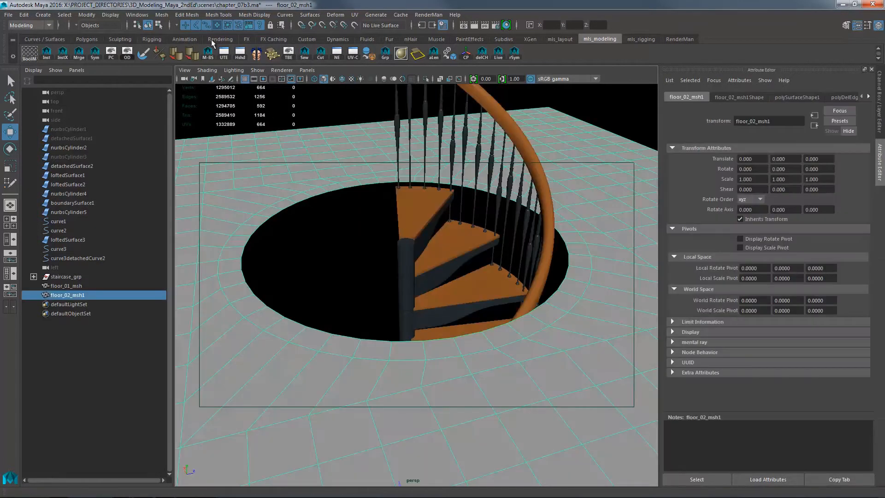
# Try to close the circular opening in floor_02_msh1 with Fill Hole.
pyautogui.click(161, 15)
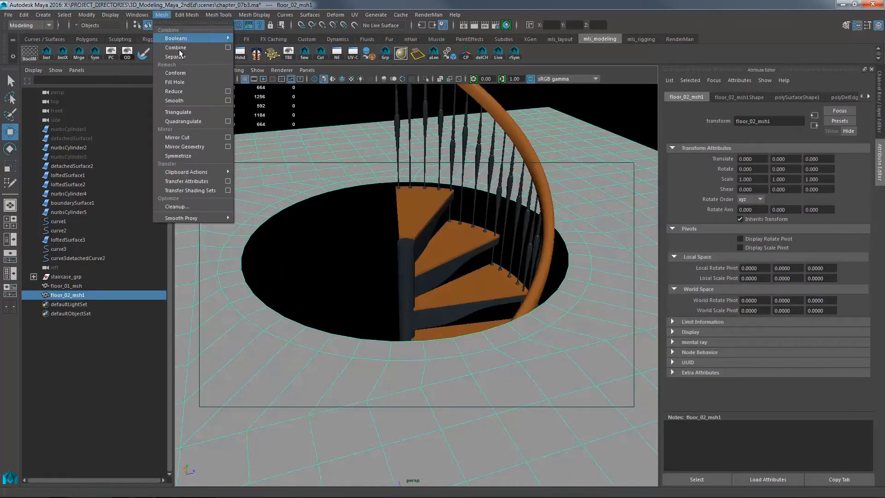
pyautogui.click(174, 82)
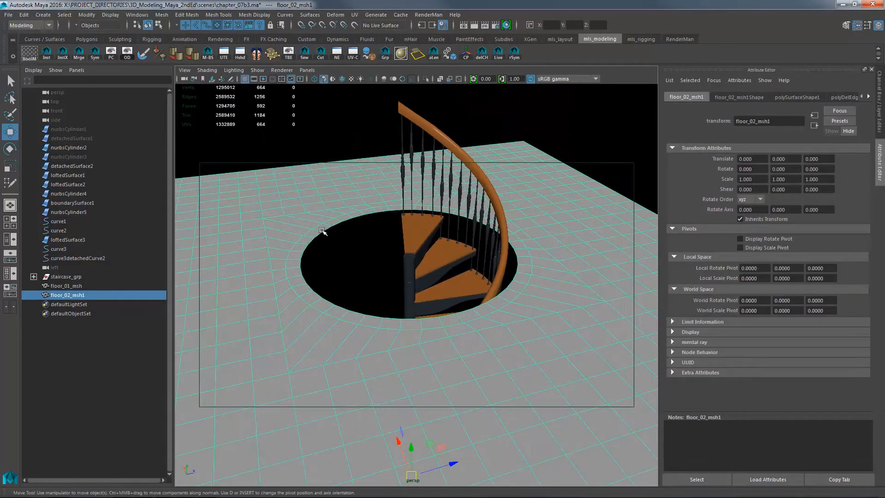
pyautogui.click(346, 246)
pyautogui.click(369, 203)
# Append a polygon strip straight across the circular opening of floor_02_msh1 with Append to Polygon, joining opposite boundary edges beside the central pole.
pyautogui.keyDown('alt'); pyautogui.moveTo(385, 214); pyautogui.dragTo(411, 227, button='right'); pyautogui.keyUp('alt')
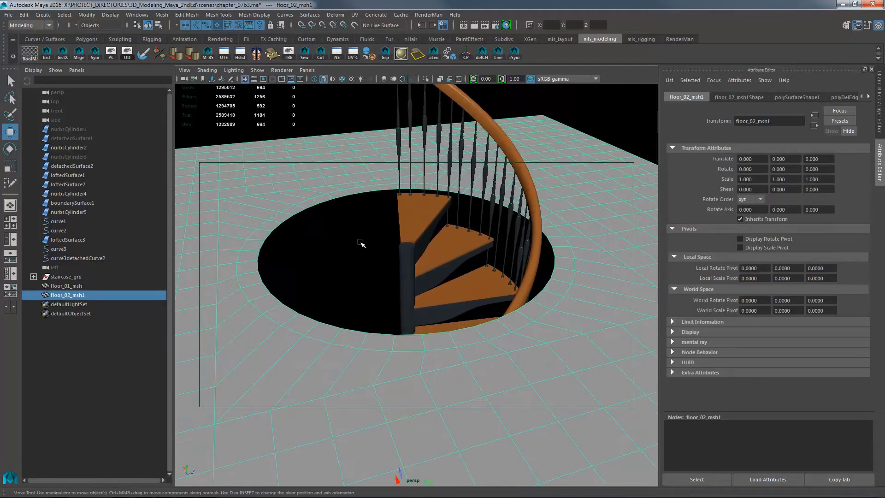
pyautogui.keyDown('alt'); pyautogui.moveTo(364, 246); pyautogui.dragTo(372, 257); pyautogui.keyUp('alt')
pyautogui.click(230, 16)
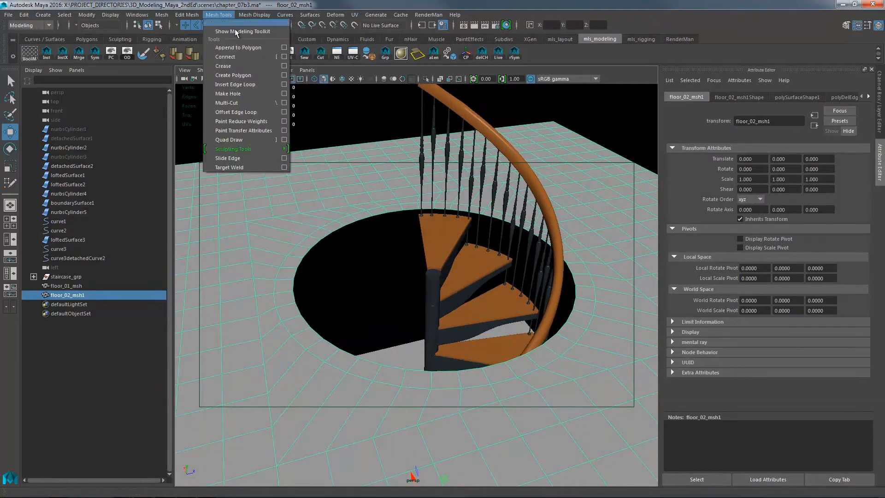
pyautogui.click(235, 48)
pyautogui.keyDown('alt'); pyautogui.moveTo(388, 225); pyautogui.dragTo(411, 202, button='right'); pyautogui.keyUp('alt')
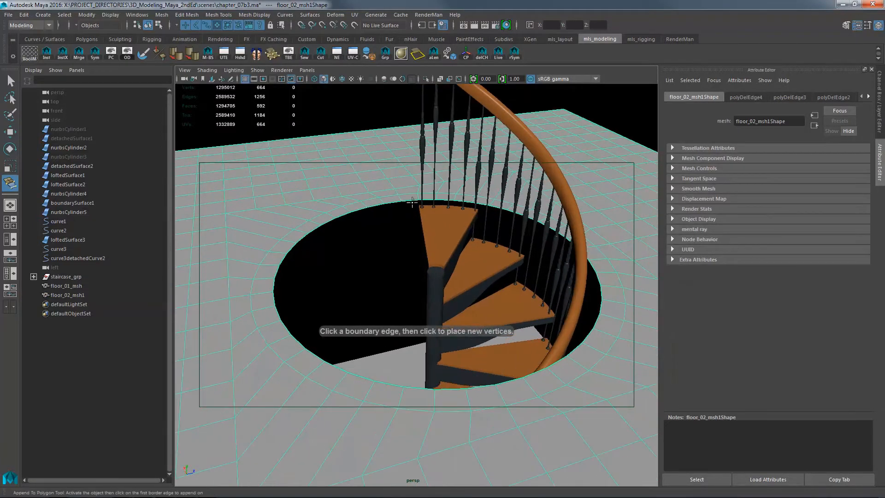
pyautogui.click(413, 198)
pyautogui.keyDown('alt'); pyautogui.moveTo(397, 234); pyautogui.dragTo(397, 289); pyautogui.keyUp('alt')
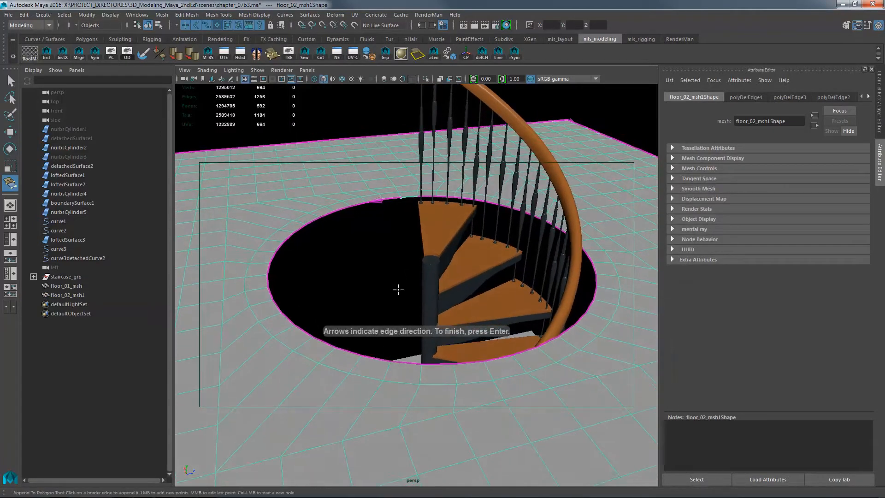
pyautogui.click(409, 361)
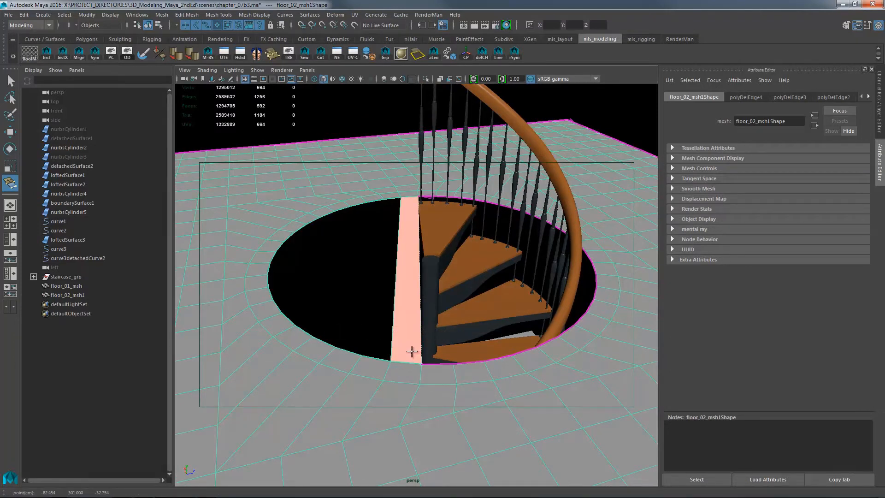
pyautogui.press('w')
# Select the full ring of faces around the circular opening and check its centre against the staircase's central pole.
pyautogui.keyDown('alt'); pyautogui.moveTo(397, 308); pyautogui.dragTo(288, 278); pyautogui.keyUp('alt')
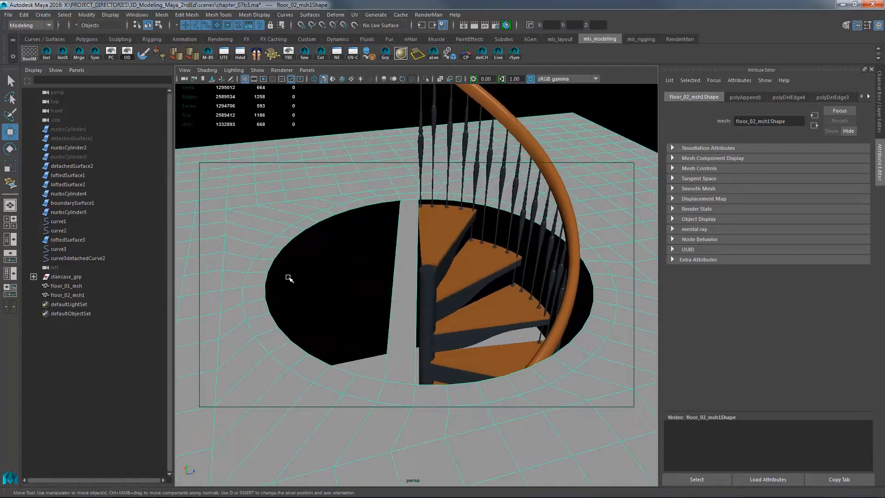
pyautogui.doubleClick(263, 310)
pyautogui.doubleClick(265, 327)
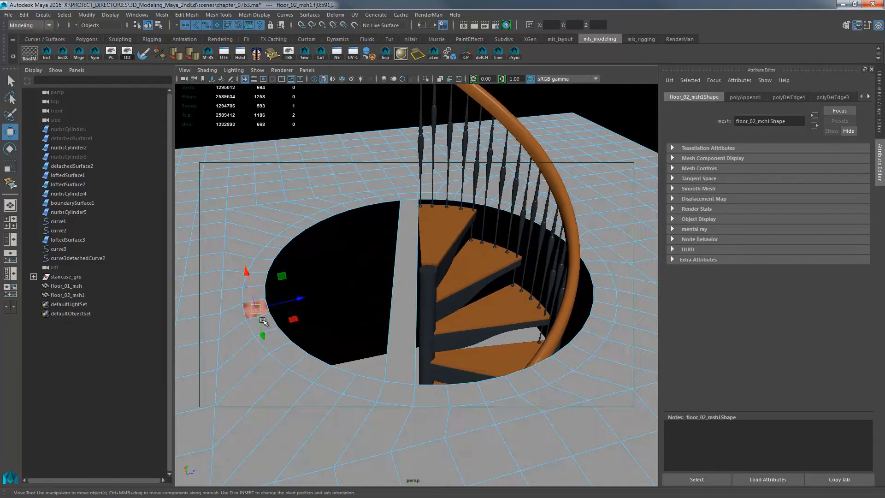
pyautogui.doubleClick(263, 323)
pyautogui.press('q')
pyautogui.click(301, 294)
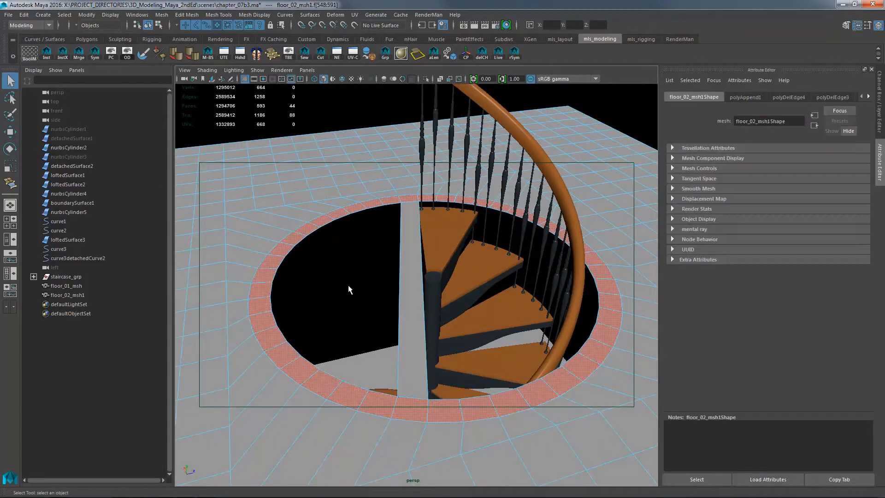
pyautogui.press('w')
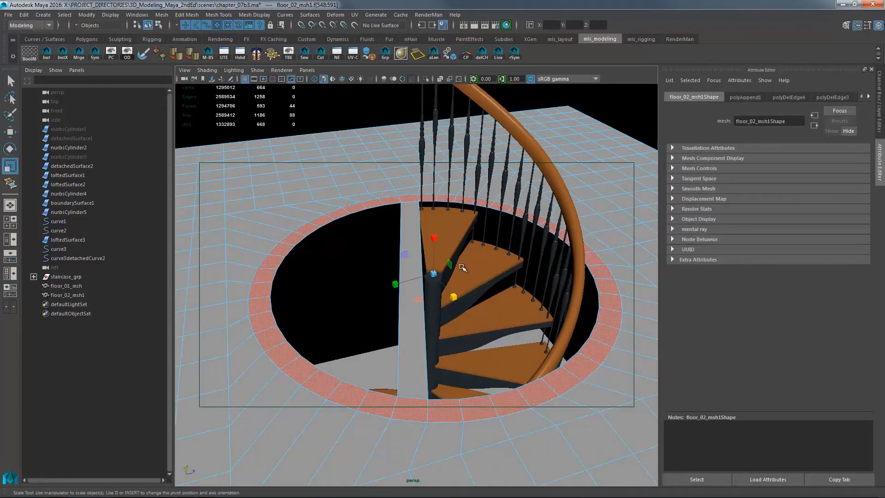
pyautogui.press('e')
pyautogui.moveTo(465, 291); pyautogui.dragTo(465, 290)
pyautogui.scroll(6, 462, 233)
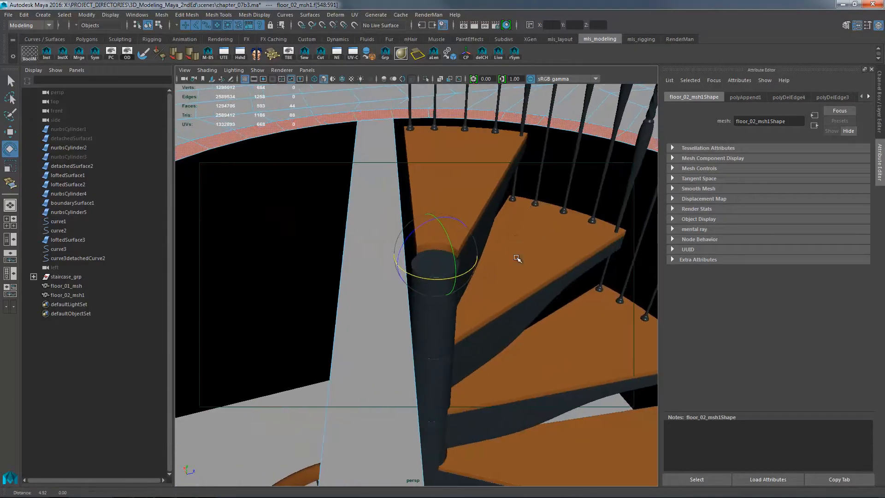
# Select the long edge of the new strip next to the central pole and move it slightly sideways.
pyautogui.keyDown('alt'); pyautogui.moveTo(461, 235); pyautogui.dragTo(417, 251); pyautogui.keyUp('alt')
pyautogui.keyDown('alt'); pyautogui.moveTo(417, 251); pyautogui.dragTo(464, 212, button='right'); pyautogui.keyUp('alt')
pyautogui.keyDown('alt'); pyautogui.moveTo(464, 211); pyautogui.dragTo(483, 223); pyautogui.keyUp('alt')
pyautogui.keyDown('alt'); pyautogui.moveTo(479, 224); pyautogui.dragTo(487, 221, button='right'); pyautogui.keyUp('alt')
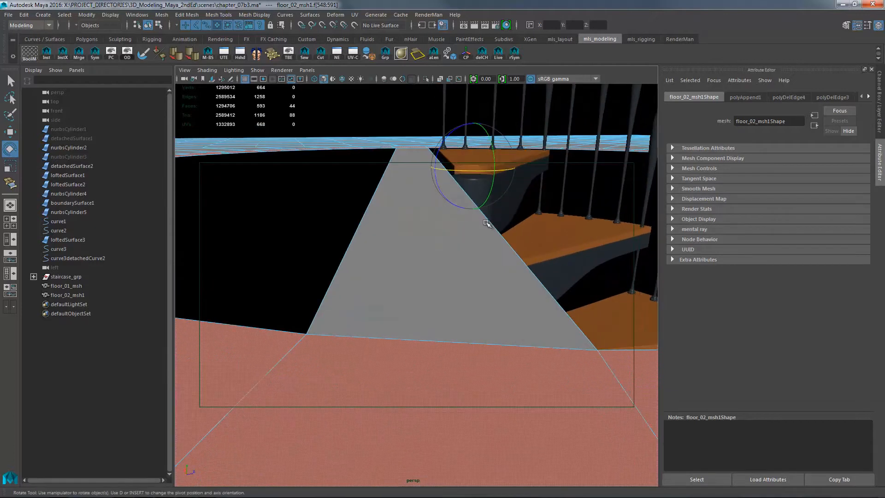
pyautogui.moveTo(452, 253); pyautogui.dragTo(444, 212, button='right')
pyautogui.click(495, 231)
pyautogui.press('w')
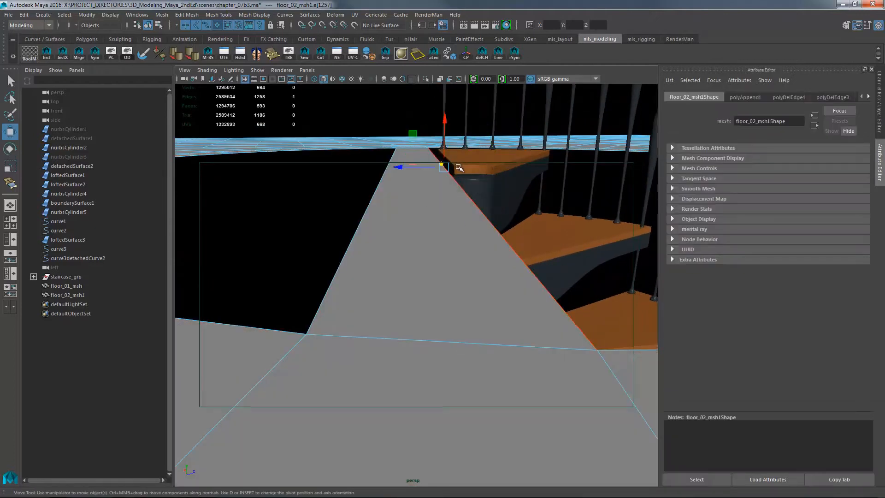
pyautogui.moveTo(402, 170); pyautogui.dragTo(413, 167)
# Append a large polygon from the strip's other long edge to the arc of the opening on the side without steps.
pyautogui.keyDown('alt'); pyautogui.moveTo(458, 209); pyautogui.dragTo(484, 255); pyautogui.keyUp('alt')
pyautogui.keyDown('alt'); pyautogui.moveTo(483, 256); pyautogui.dragTo(385, 355, button='right'); pyautogui.keyUp('alt')
pyautogui.keyDown('alt'); pyautogui.moveTo(385, 355); pyautogui.dragTo(418, 300, button='right'); pyautogui.keyUp('alt')
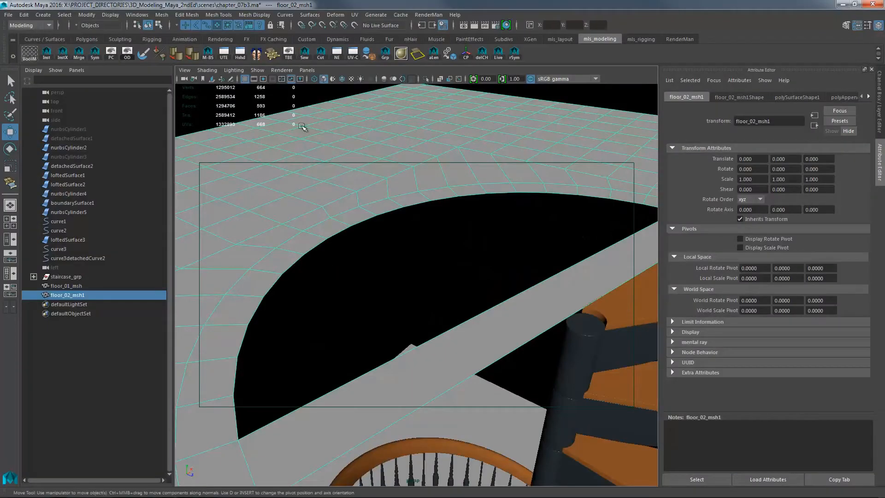
pyautogui.click(219, 15)
pyautogui.click(244, 33)
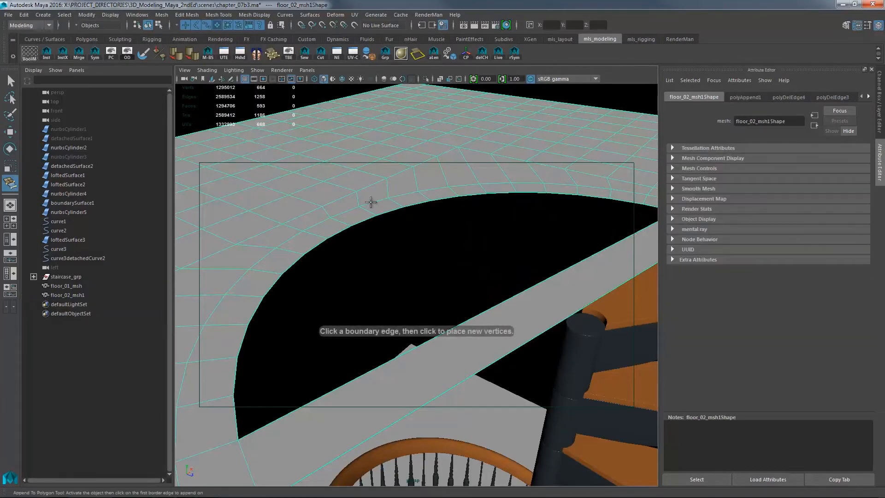
pyautogui.keyDown('alt'); pyautogui.moveTo(431, 230); pyautogui.dragTo(447, 278); pyautogui.keyUp('alt')
pyautogui.click(421, 277)
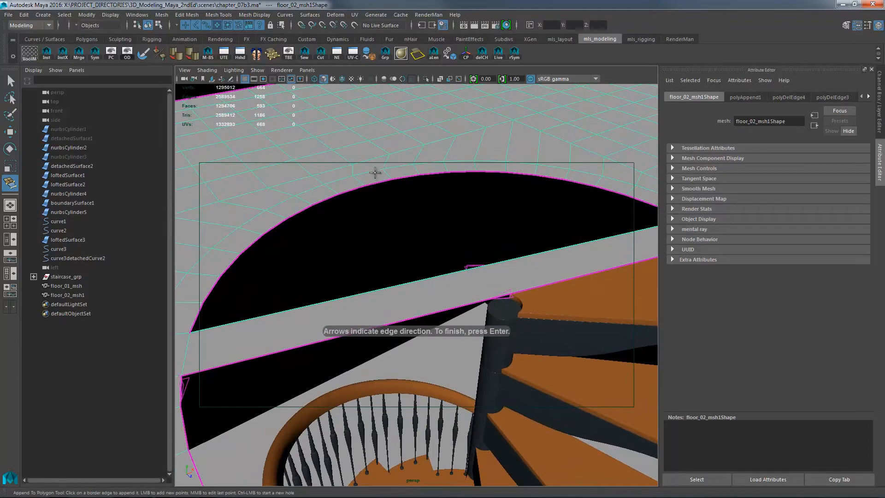
pyautogui.click(379, 181)
pyautogui.keyDown('alt'); pyautogui.moveTo(381, 187); pyautogui.dragTo(317, 265); pyautogui.keyUp('alt')
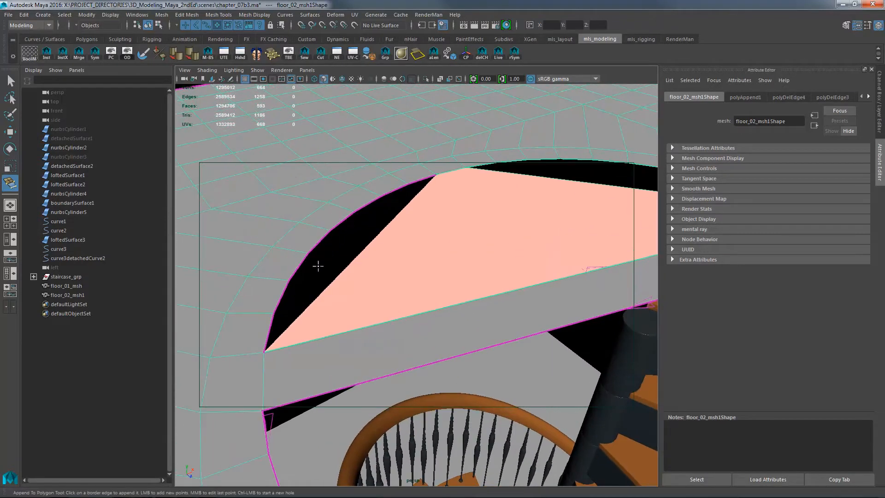
pyautogui.click(281, 294)
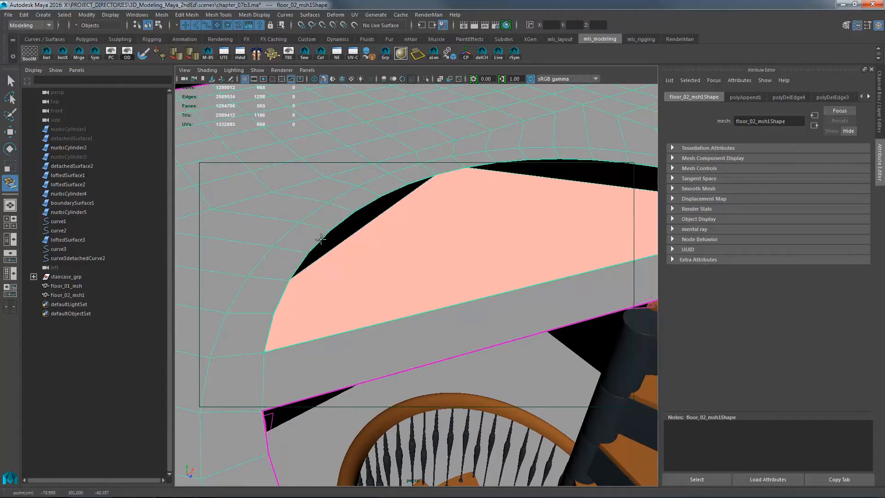
pyautogui.keyDown('alt'); pyautogui.moveTo(341, 228); pyautogui.dragTo(391, 198, button='right'); pyautogui.keyUp('alt')
pyautogui.keyDown('alt'); pyautogui.moveTo(318, 208); pyautogui.dragTo(355, 268, button='middle'); pyautogui.keyUp('alt')
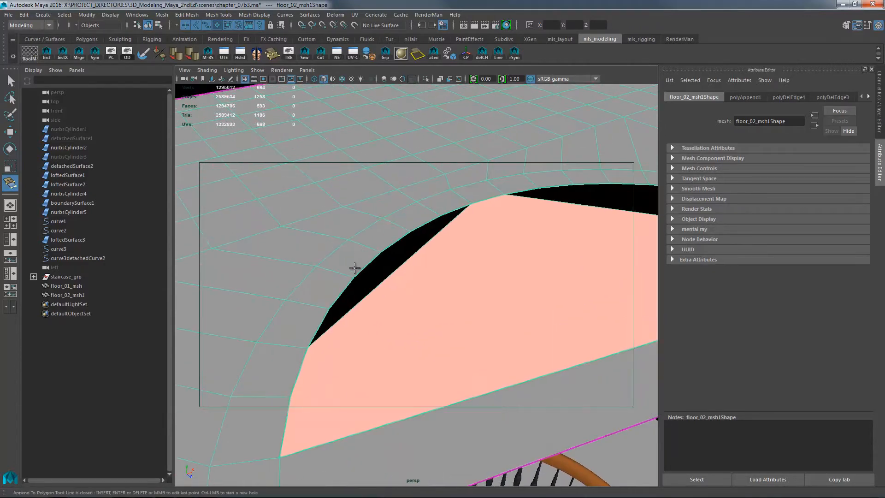
pyautogui.press('Return')
pyautogui.press('w')
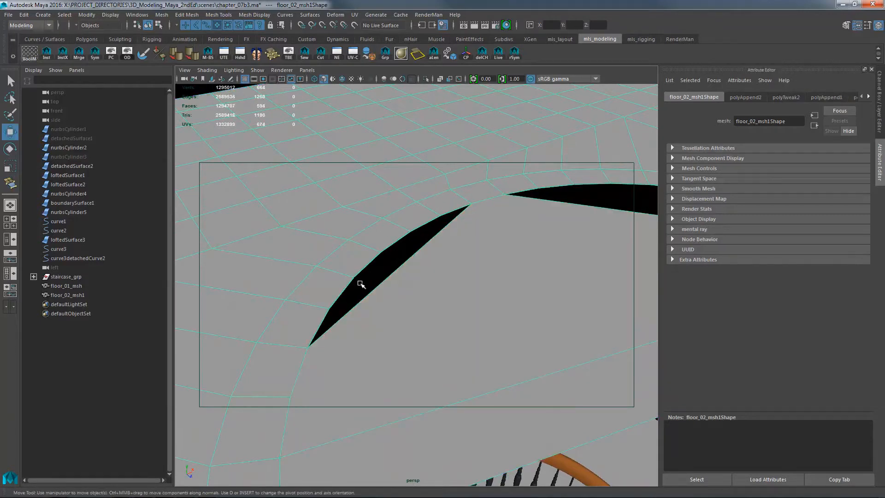
# Append a polygon between the large face's diagonal edge and the adjoining boundary edges in the middle of the arc.
pyautogui.press('g')
pyautogui.click(389, 275)
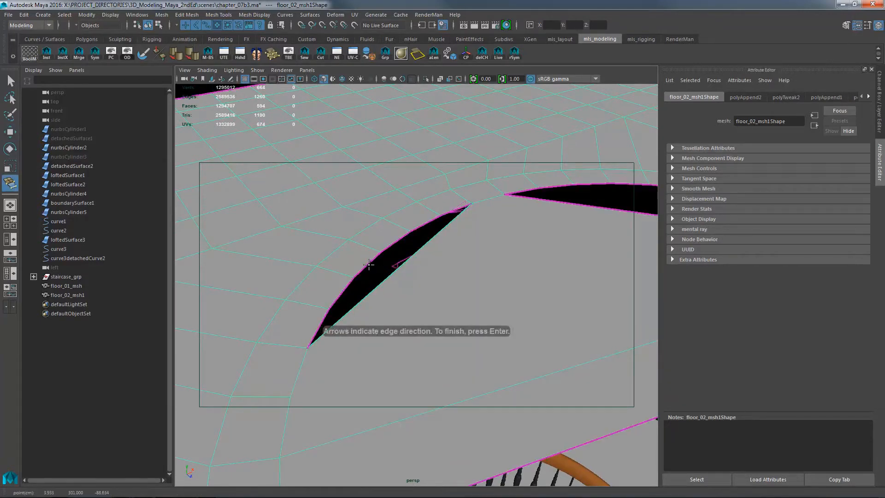
pyautogui.click(368, 266)
pyautogui.click(335, 300)
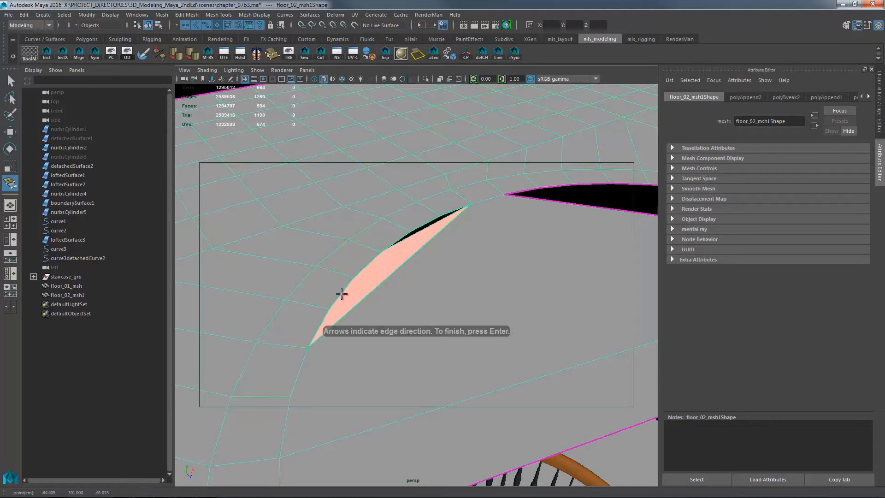
pyautogui.press('Return')
pyautogui.press('w')
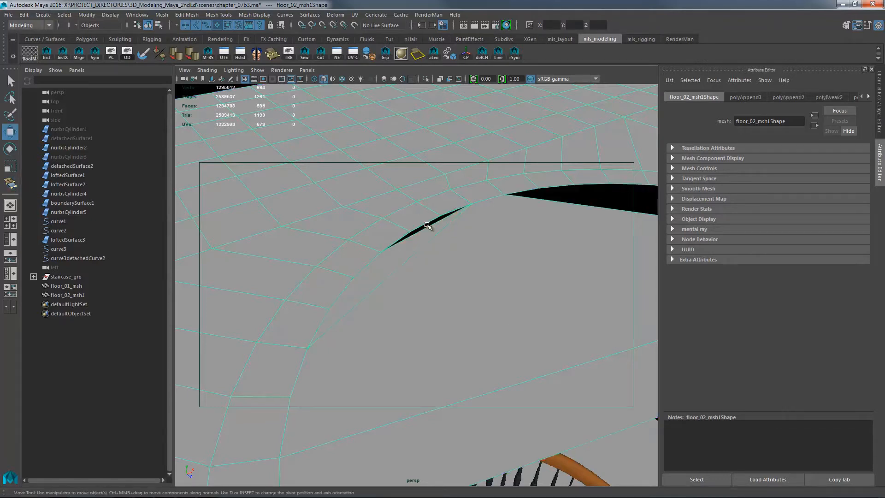
# Append polygons to fill the thin gaps still open between the new faces and the opening's arc.
pyautogui.keyDown('alt'); pyautogui.moveTo(425, 226); pyautogui.dragTo(488, 198, button='right'); pyautogui.keyUp('alt')
pyautogui.keyDown('alt'); pyautogui.moveTo(422, 222); pyautogui.dragTo(433, 243, button='middle'); pyautogui.keyUp('alt')
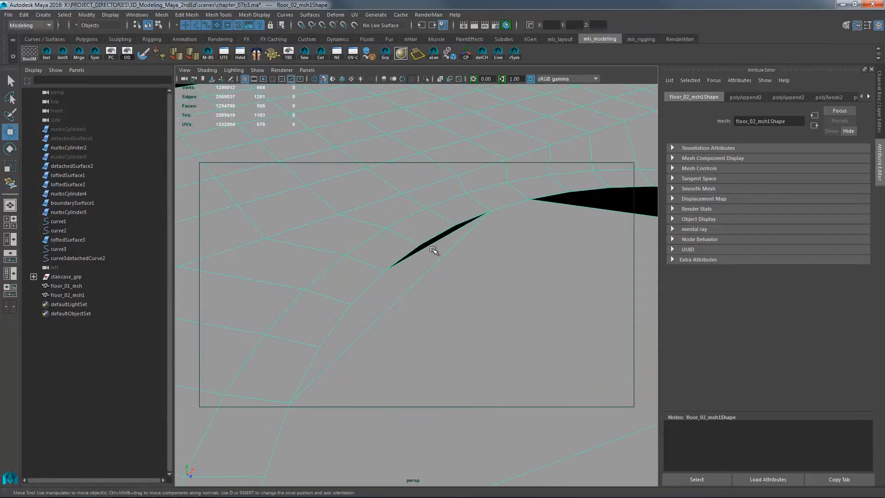
pyautogui.press('g')
pyautogui.click(435, 236)
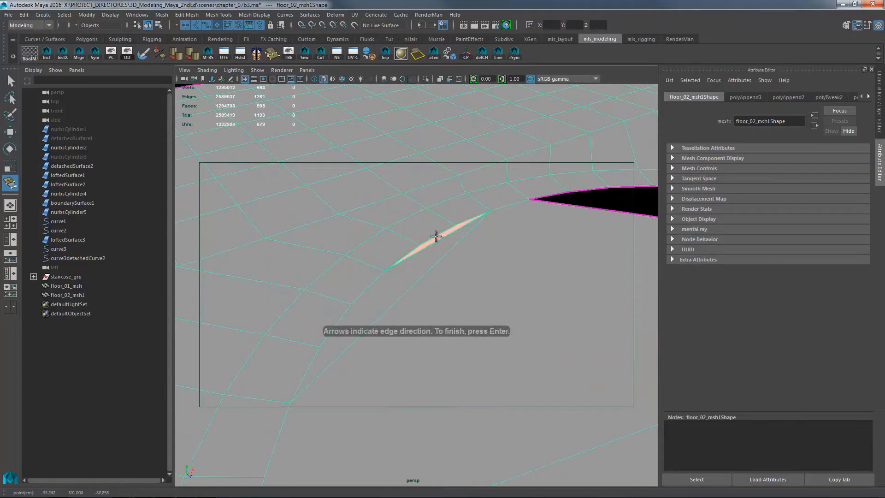
pyautogui.press('Return')
pyautogui.press('w')
pyautogui.keyDown('alt'); pyautogui.moveTo(578, 245); pyautogui.dragTo(515, 237); pyautogui.keyUp('alt')
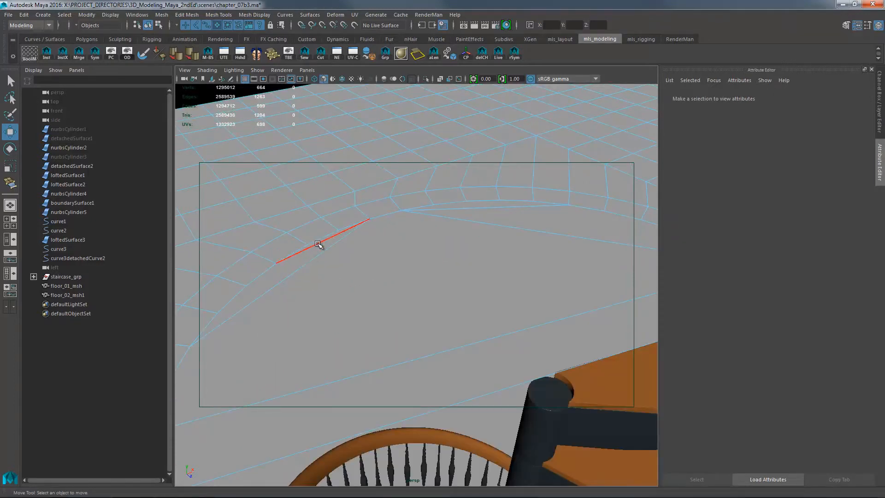
# Delete the inner edges between the appended polygons so the half circle is a single face.
pyautogui.click(320, 251)
pyautogui.press('q')
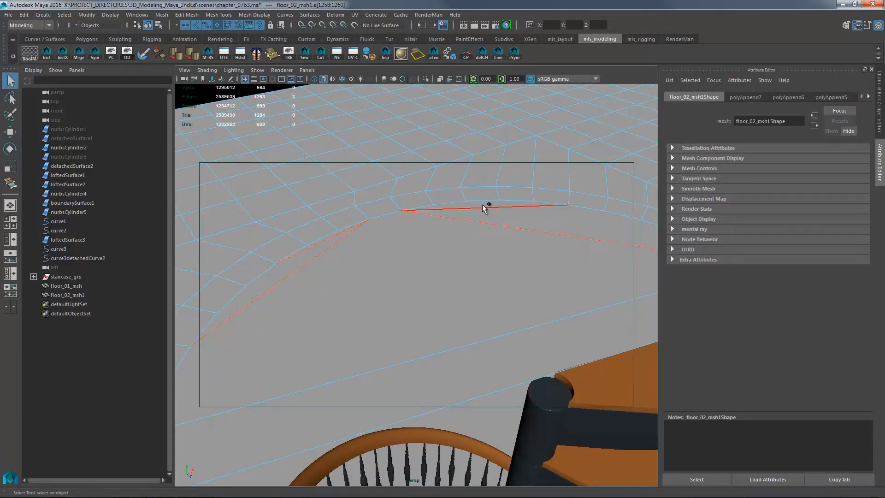
pyautogui.doubleClick(483, 206)
pyautogui.keyDown('alt'); pyautogui.moveTo(496, 216); pyautogui.dragTo(466, 219, button='middle'); pyautogui.keyUp('alt')
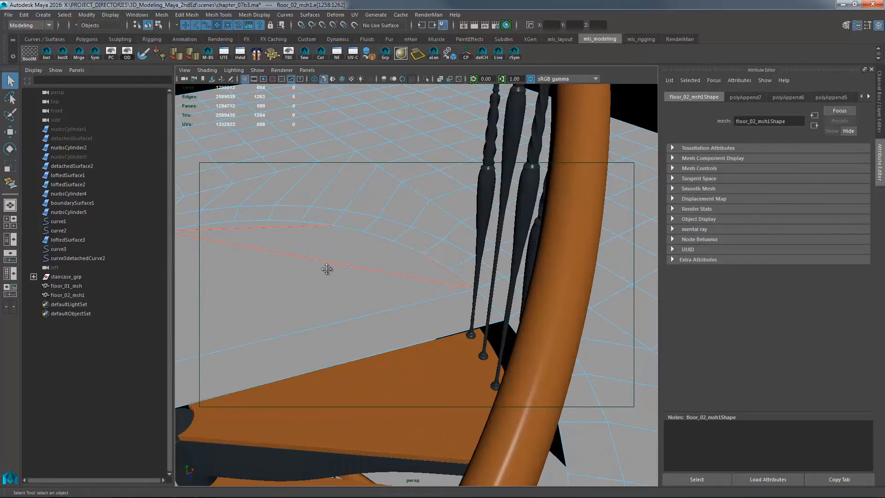
pyautogui.keyDown('alt'); pyautogui.moveTo(326, 269); pyautogui.dragTo(393, 289, button='middle'); pyautogui.keyUp('alt')
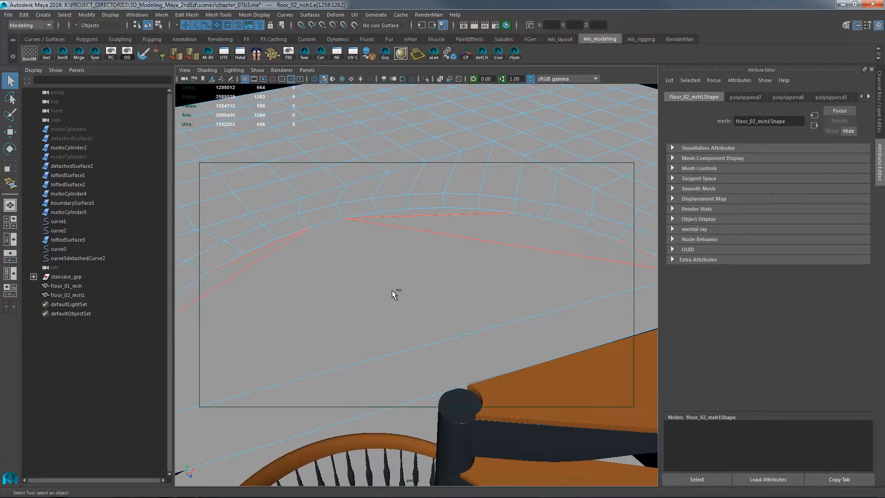
pyautogui.press('Delete')
# Select the half-circle face together with the ring faces along its arc on the upper floor.
pyautogui.keyDown('alt'); pyautogui.moveTo(429, 284); pyautogui.dragTo(367, 246); pyautogui.keyUp('alt')
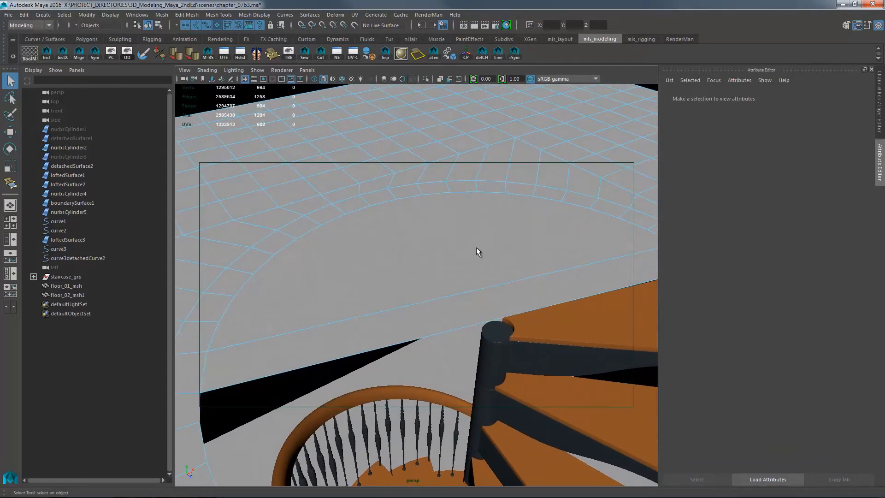
pyautogui.keyDown('alt'); pyautogui.moveTo(549, 240); pyautogui.dragTo(378, 231, button='right'); pyautogui.keyUp('alt')
pyautogui.keyDown('alt'); pyautogui.moveTo(405, 263); pyautogui.dragTo(465, 235); pyautogui.keyUp('alt')
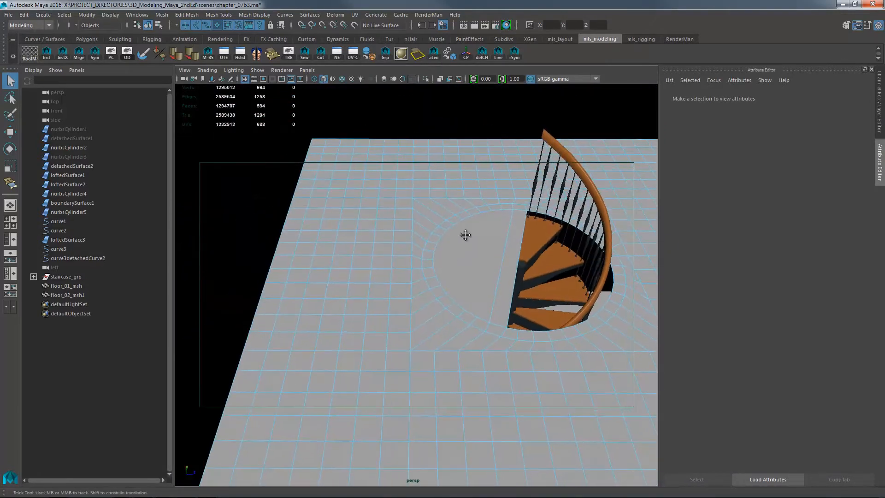
pyautogui.keyDown('alt'); pyautogui.moveTo(466, 235); pyautogui.dragTo(436, 253, button='middle'); pyautogui.keyUp('alt')
pyautogui.keyDown('alt'); pyautogui.moveTo(436, 253); pyautogui.dragTo(474, 258, button='right'); pyautogui.keyUp('alt')
pyautogui.keyDown('alt'); pyautogui.moveTo(474, 257); pyautogui.dragTo(449, 198); pyautogui.keyUp('alt')
pyautogui.moveTo(447, 180); pyautogui.dragTo(448, 209, button='right')
pyautogui.doubleClick(505, 216)
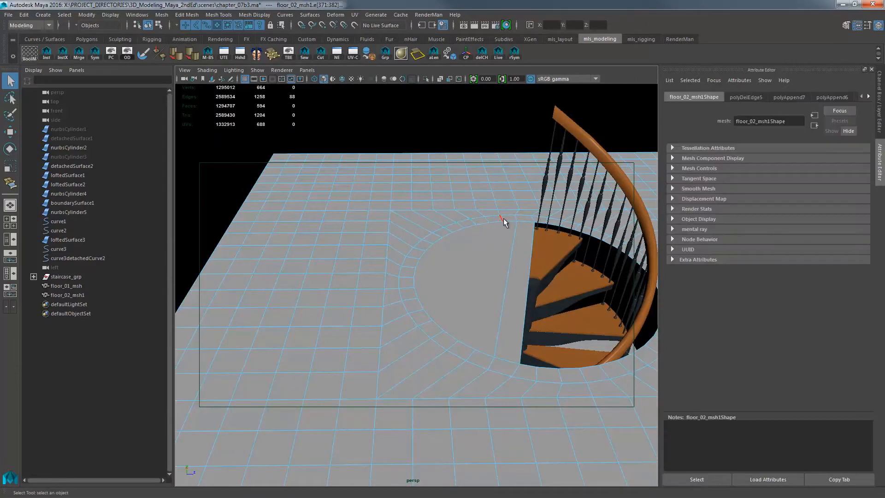
pyautogui.click(508, 217)
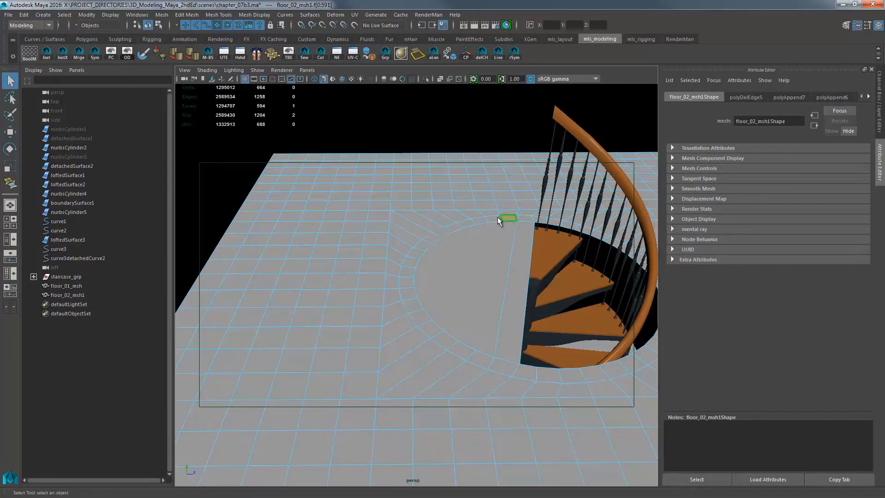
pyautogui.keyDown('shift'); pyautogui.doubleClick(476, 358); pyautogui.keyUp('shift')
pyautogui.keyDown('alt'); pyautogui.moveTo(493, 271); pyautogui.dragTo(427, 275); pyautogui.keyUp('alt')
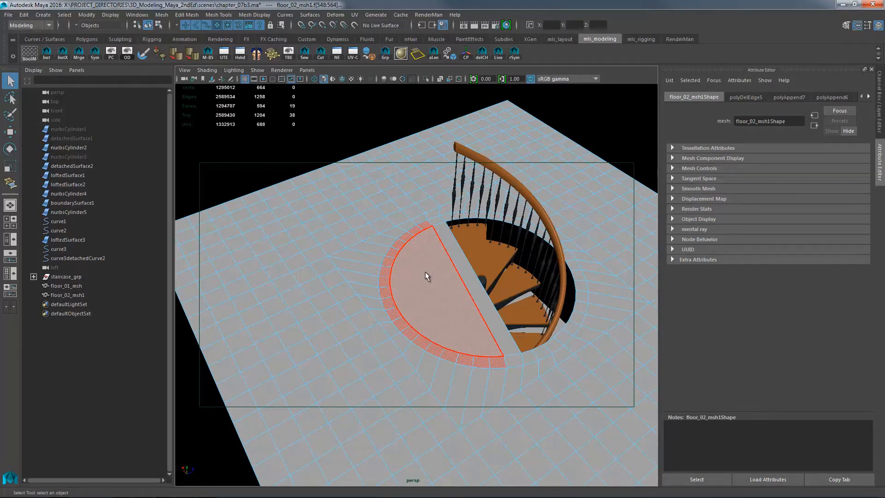
# Return to whole-object selection, select the upper floor mesh and display its checker texture around the stairwell.
pyautogui.moveTo(388, 220); pyautogui.dragTo(403, 144, button='right')
pyautogui.click(409, 157)
pyautogui.press('6')
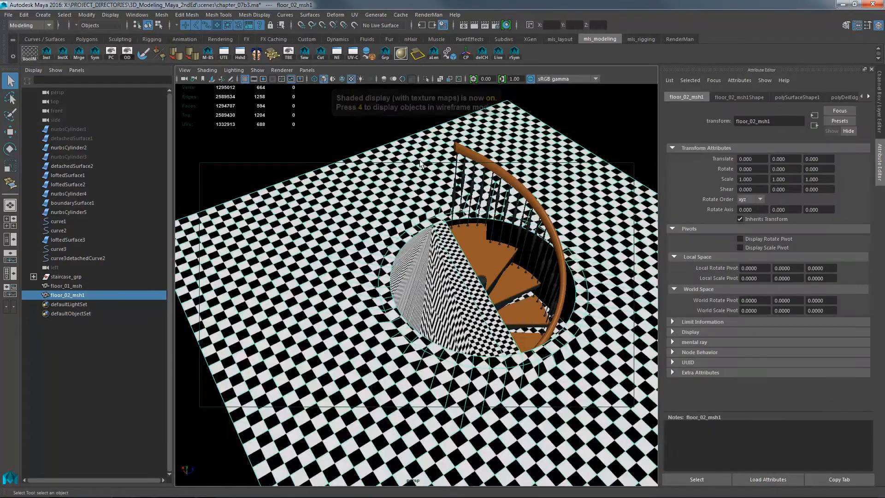
pyautogui.keyDown('alt'); pyautogui.moveTo(417, 162); pyautogui.dragTo(422, 243); pyautogui.keyUp('alt')
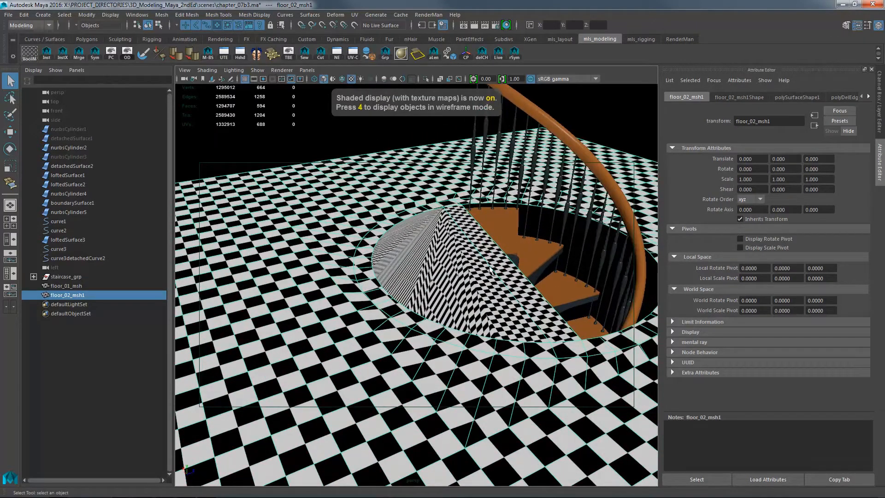
# Apply planar UV mapping to the upper floor, projected from the Y axis and fitted to the bounding box, then deselect it.
pyautogui.click(354, 14)
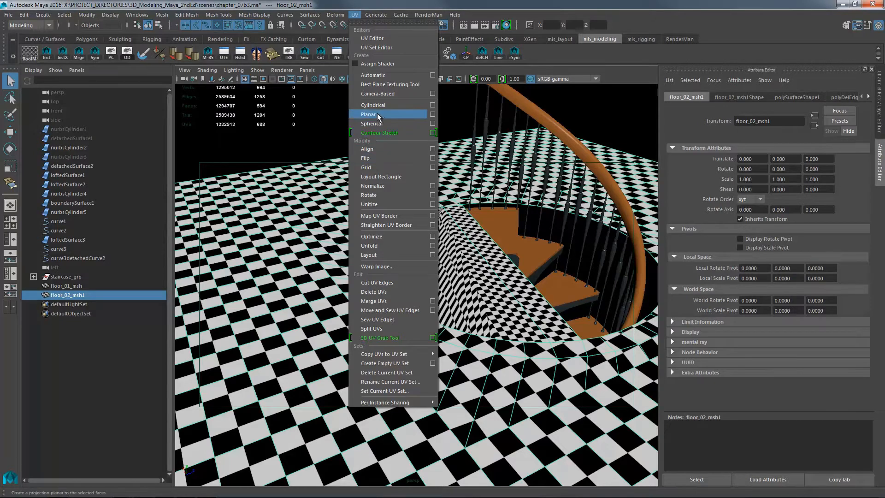
pyautogui.click(432, 115)
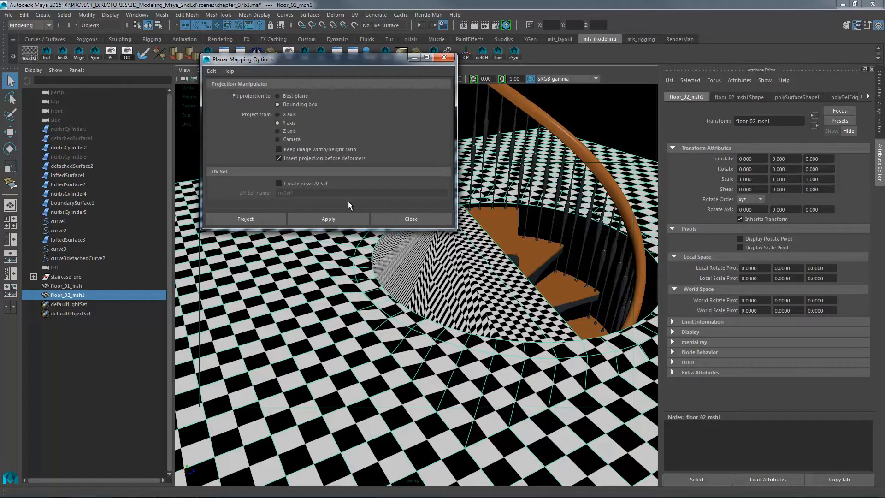
pyautogui.click(328, 219)
pyautogui.click(408, 218)
pyautogui.scroll(-5, 409, 157)
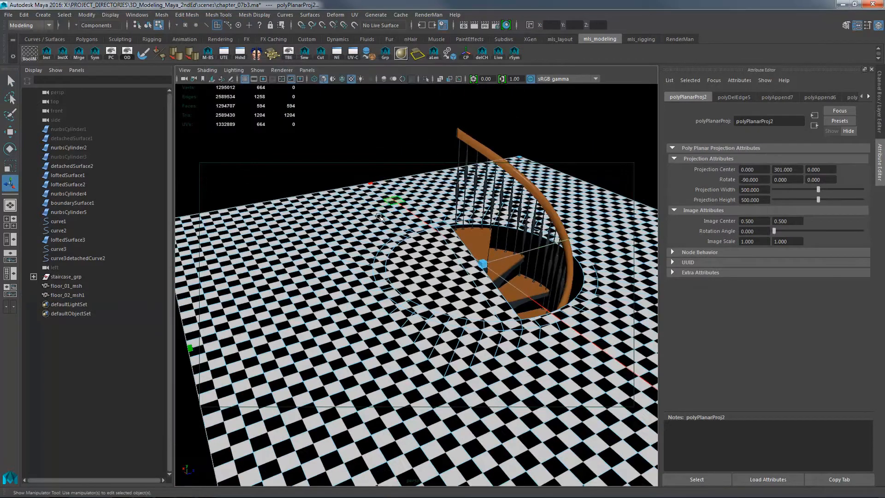
pyautogui.click(410, 157)
pyautogui.keyDown('alt'); pyautogui.moveTo(418, 201); pyautogui.dragTo(394, 208); pyautogui.keyUp('alt')
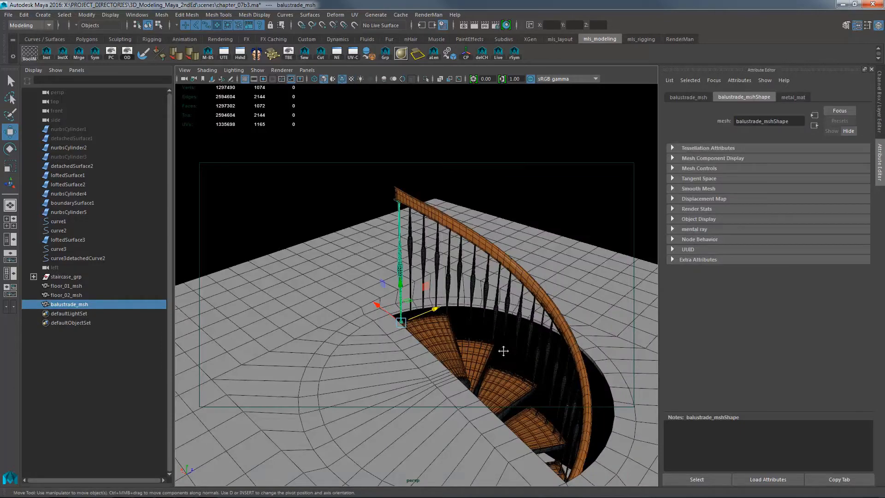
# Examine the upper floor's edge layout around the stairwell and the staircase standing on the lower floor.
pyautogui.keyDown('alt'); pyautogui.moveTo(503, 350); pyautogui.dragTo(470, 330, button='middle'); pyautogui.keyUp('alt')
pyautogui.keyDown('alt'); pyautogui.moveTo(470, 330); pyautogui.dragTo(421, 281); pyautogui.keyUp('alt')
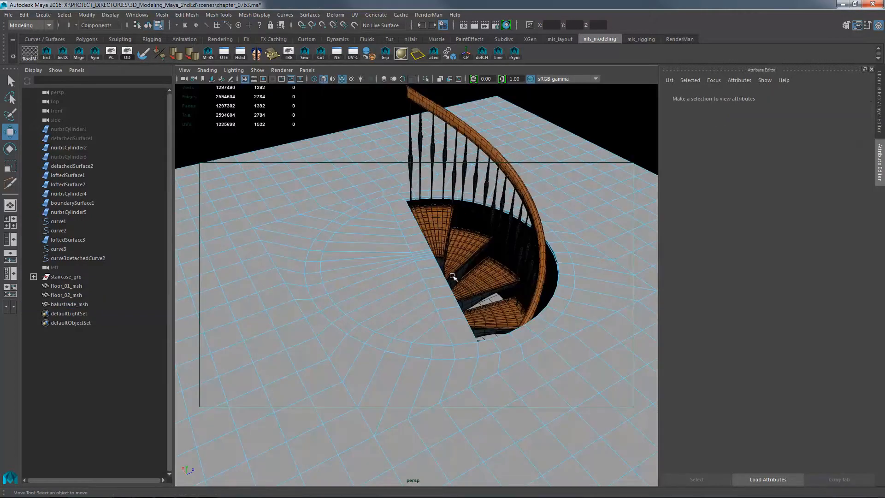
pyautogui.keyDown('alt'); pyautogui.moveTo(345, 310); pyautogui.dragTo(479, 237); pyautogui.keyUp('alt')
pyautogui.keyDown('alt'); pyautogui.moveTo(479, 238); pyautogui.dragTo(516, 221, button='right'); pyautogui.keyUp('alt')
pyautogui.press('F8')
pyautogui.click(405, 185)
pyautogui.keyDown('alt'); pyautogui.moveTo(368, 212); pyautogui.dragTo(501, 179, button='right'); pyautogui.keyUp('alt')
pyautogui.keyDown('alt'); pyautogui.moveTo(397, 168); pyautogui.dragTo(392, 249, button='middle'); pyautogui.keyUp('alt')
pyautogui.keyDown('alt'); pyautogui.moveTo(393, 250); pyautogui.dragTo(192, 341, button='right'); pyautogui.keyUp('alt')
pyautogui.keyDown('alt'); pyautogui.moveTo(428, 152); pyautogui.dragTo(435, 58, button='middle'); pyautogui.keyUp('alt')
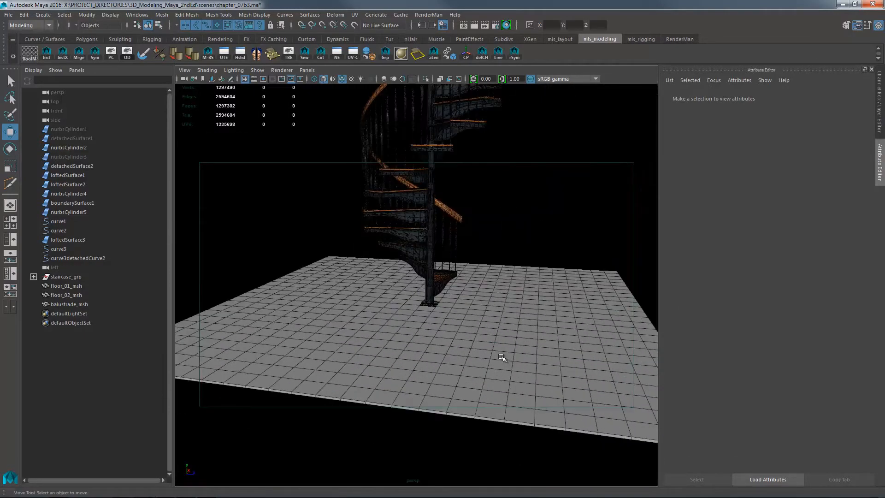
pyautogui.keyDown('alt'); pyautogui.moveTo(472, 225); pyautogui.dragTo(421, 304); pyautogui.keyUp('alt')
# Display textures in the viewport and examine the checker pattern on both floors from below and above.
pyautogui.click(578, 163)
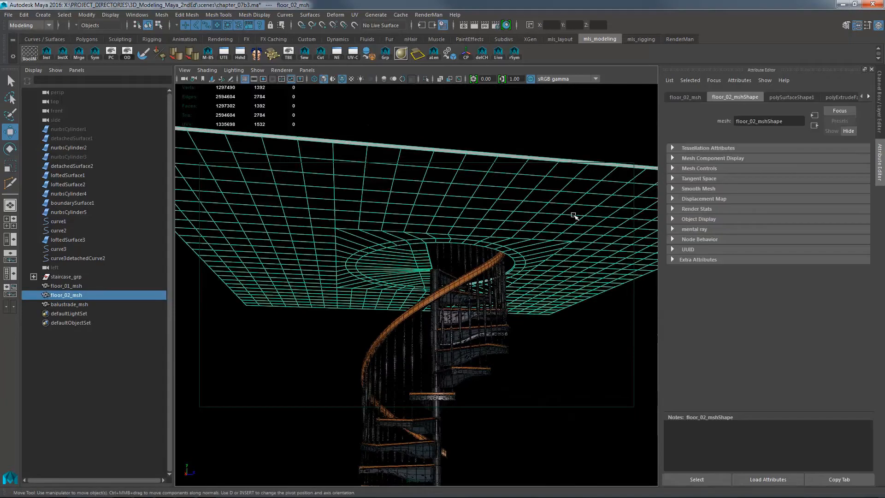
pyautogui.press('6')
pyautogui.click(579, 331)
pyautogui.keyDown('alt'); pyautogui.moveTo(579, 333); pyautogui.dragTo(549, 244); pyautogui.keyUp('alt')
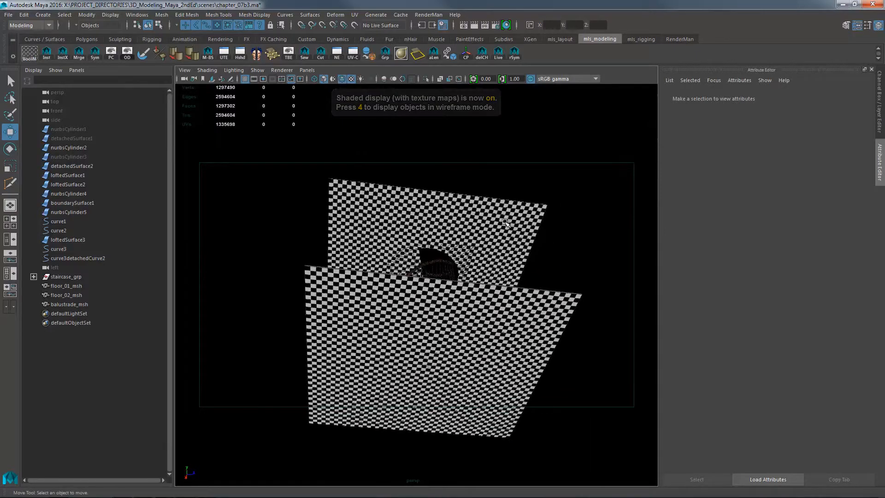
pyautogui.keyDown('alt'); pyautogui.moveTo(393, 226); pyautogui.dragTo(394, 282); pyautogui.keyUp('alt')
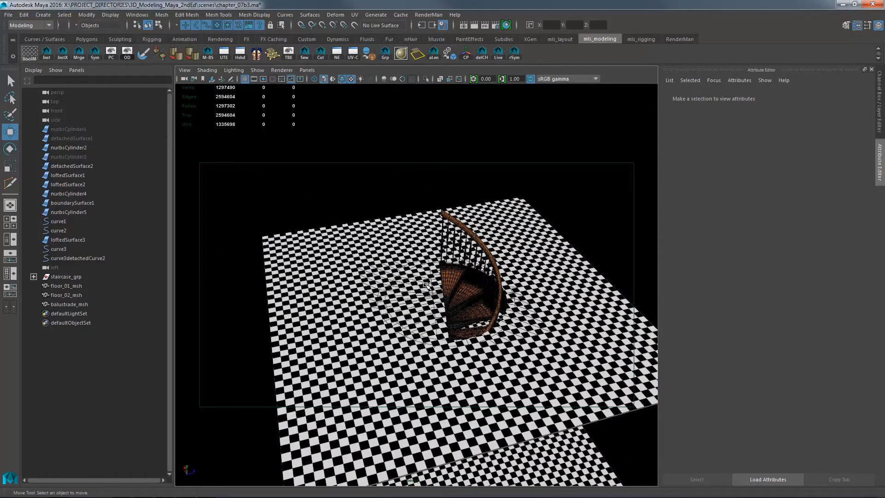
pyautogui.keyDown('alt'); pyautogui.moveTo(345, 291); pyautogui.dragTo(374, 290, button='right'); pyautogui.keyUp('alt')
pyautogui.keyDown('alt'); pyautogui.moveTo(374, 290); pyautogui.dragTo(354, 287); pyautogui.keyUp('alt')
pyautogui.keyDown('alt'); pyautogui.moveTo(354, 287); pyautogui.dragTo(398, 293, button='right'); pyautogui.keyUp('alt')
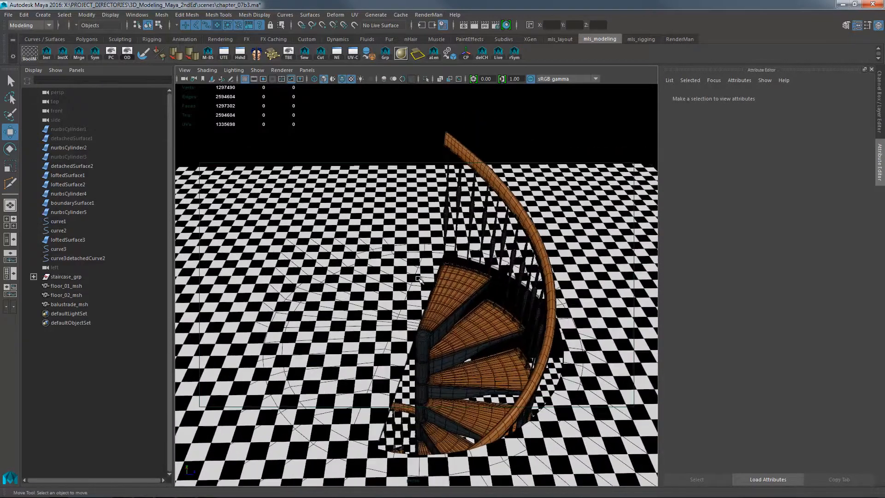
pyautogui.keyDown('alt'); pyautogui.moveTo(397, 294); pyautogui.dragTo(423, 261, button='middle'); pyautogui.keyUp('alt')
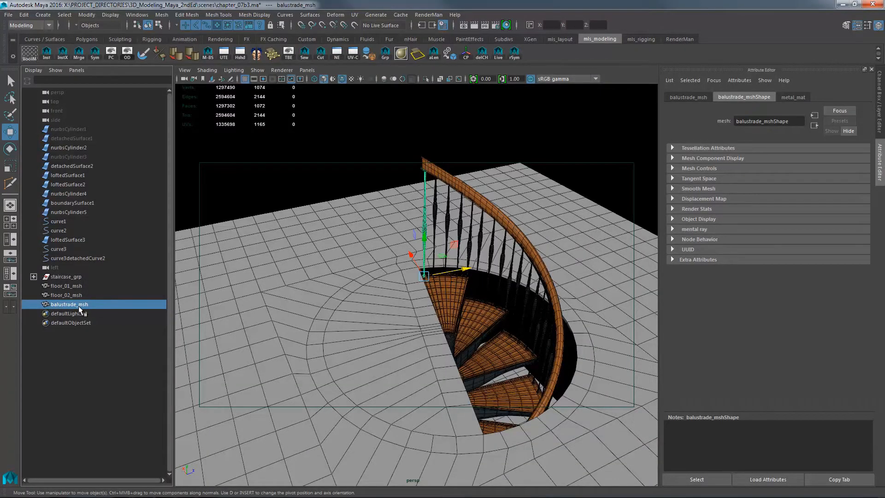
# Examine the single baluster at the handrail's upper end and how the landing's straight edge meets the stairs.
pyautogui.keyDown('alt'); pyautogui.moveTo(322, 262); pyautogui.dragTo(360, 258, button='right'); pyautogui.keyUp('alt')
pyautogui.keyDown('alt'); pyautogui.moveTo(359, 258); pyautogui.dragTo(384, 228); pyautogui.keyUp('alt')
pyautogui.keyDown('alt'); pyautogui.moveTo(383, 228); pyautogui.dragTo(389, 273, button='middle'); pyautogui.keyUp('alt')
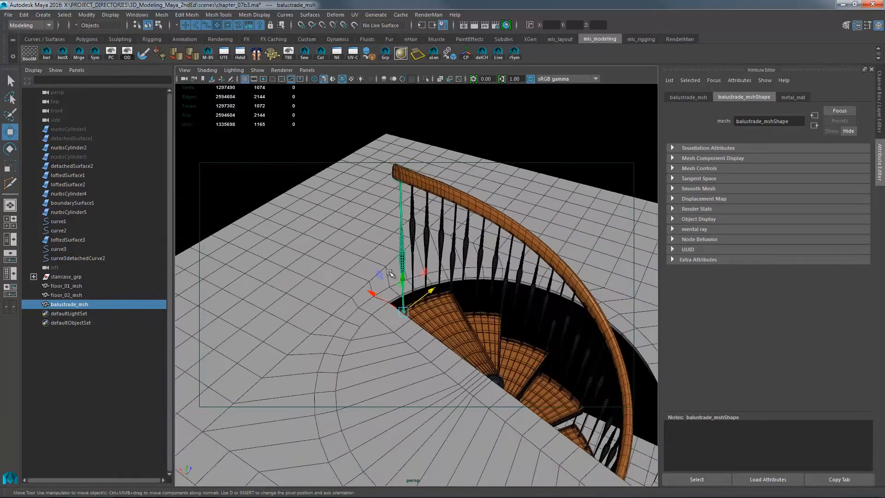
pyautogui.keyDown('alt'); pyautogui.moveTo(390, 273); pyautogui.dragTo(412, 272); pyautogui.keyUp('alt')
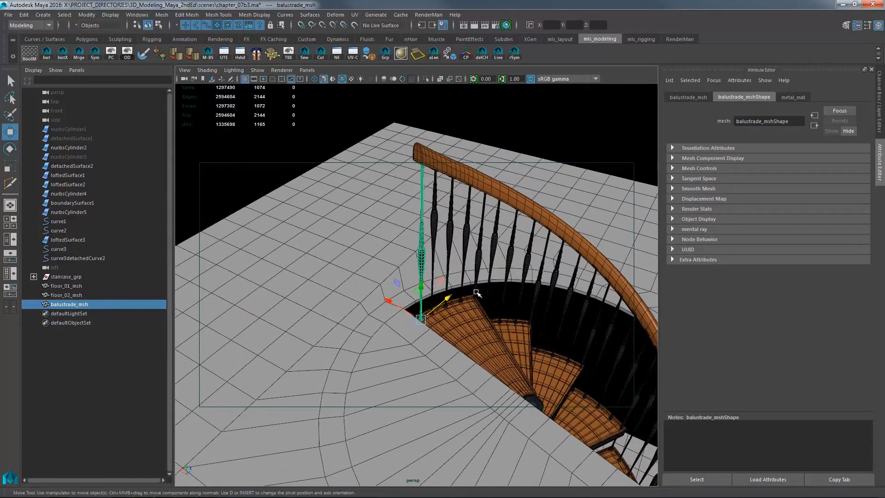
pyautogui.keyDown('alt'); pyautogui.moveTo(550, 278); pyautogui.dragTo(571, 301); pyautogui.keyUp('alt')
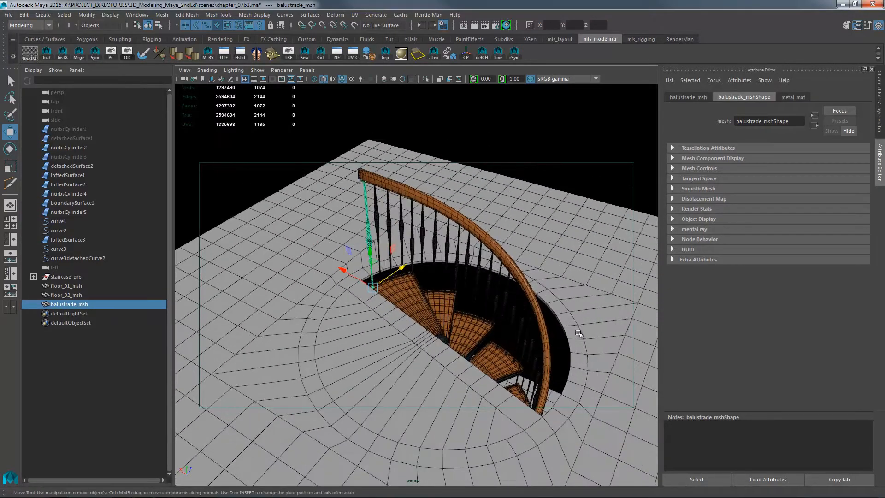
pyautogui.keyDown('alt'); pyautogui.moveTo(579, 332); pyautogui.dragTo(547, 298); pyautogui.keyUp('alt')
pyautogui.keyDown('alt'); pyautogui.moveTo(473, 291); pyautogui.dragTo(429, 270); pyautogui.keyUp('alt')
pyautogui.keyDown('alt'); pyautogui.moveTo(429, 270); pyautogui.dragTo(458, 217, button='middle'); pyautogui.keyUp('alt')
pyautogui.keyDown('alt'); pyautogui.moveTo(458, 217); pyautogui.dragTo(411, 258, button='right'); pyautogui.keyUp('alt')
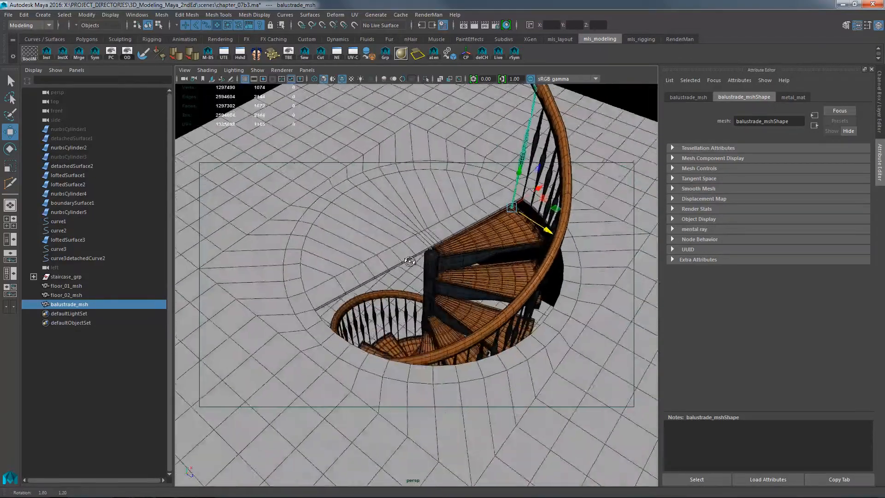
pyautogui.moveTo(411, 259)
pyautogui.keyDown('alt'); pyautogui.mouseDown()
pyautogui.moveTo(452, 258)
pyautogui.moveTo(467, 248)
pyautogui.moveTo(443, 273)
pyautogui.moveTo(417, 267)
pyautogui.mouseUp(); pyautogui.keyUp('alt')
pyautogui.keyDown('alt'); pyautogui.moveTo(417, 266); pyautogui.dragTo(415, 280, button='middle'); pyautogui.keyUp('alt')
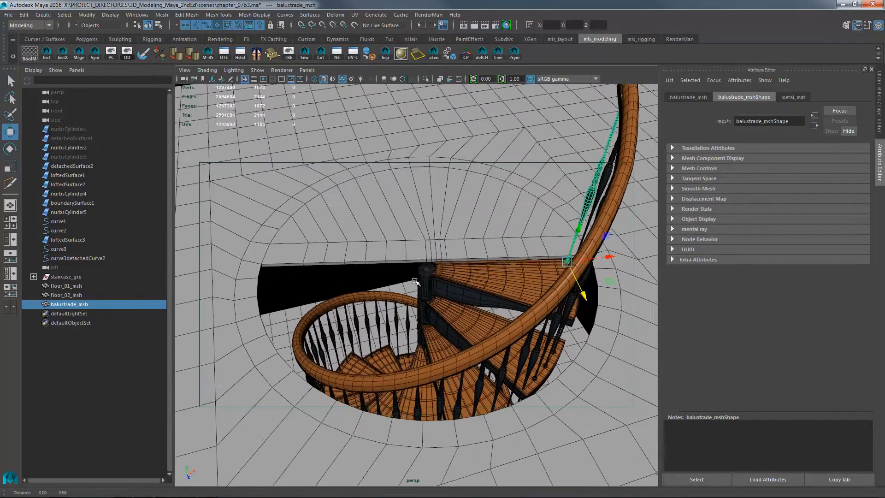
pyautogui.keyDown('alt'); pyautogui.moveTo(414, 280); pyautogui.dragTo(424, 277); pyautogui.keyUp('alt')
# Select and delete a section of the landing faces beside the central column, through the floor's full thickness.
pyautogui.keyDown('alt'); pyautogui.moveTo(500, 247); pyautogui.dragTo(534, 251, button='right'); pyautogui.keyUp('alt')
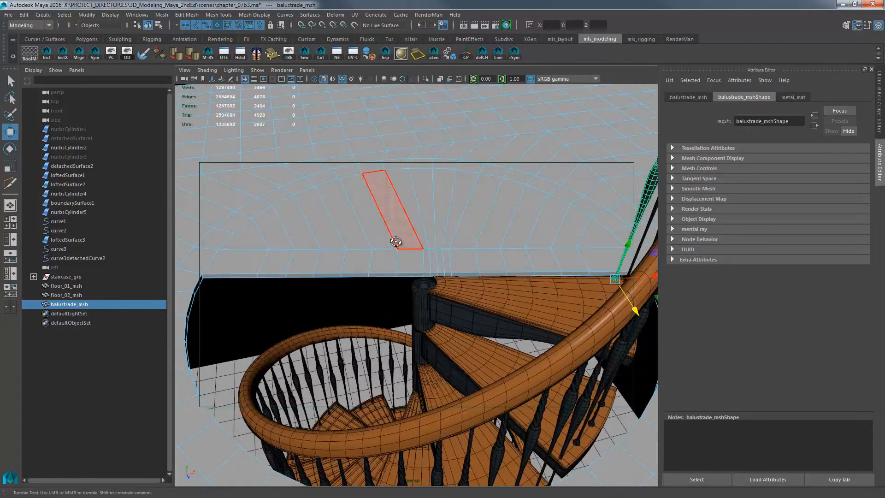
pyautogui.keyDown('alt'); pyautogui.moveTo(396, 241); pyautogui.dragTo(412, 263); pyautogui.keyUp('alt')
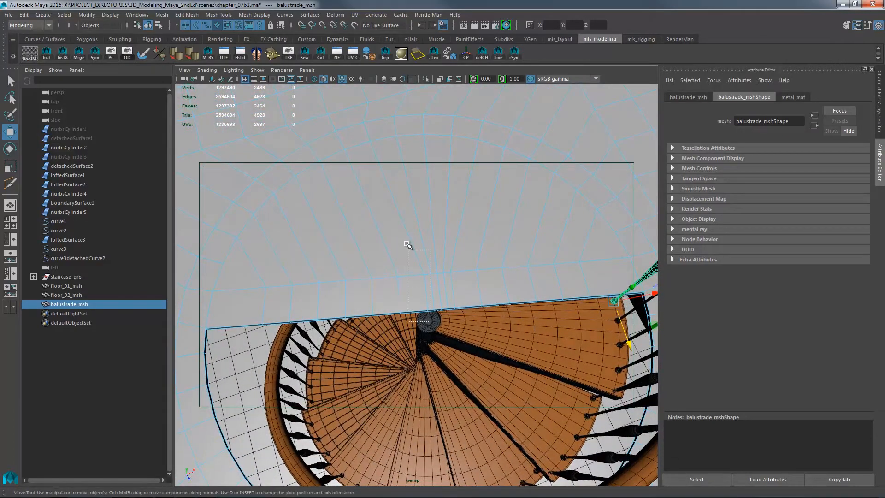
pyautogui.moveTo(355, 213); pyautogui.dragTo(354, 211)
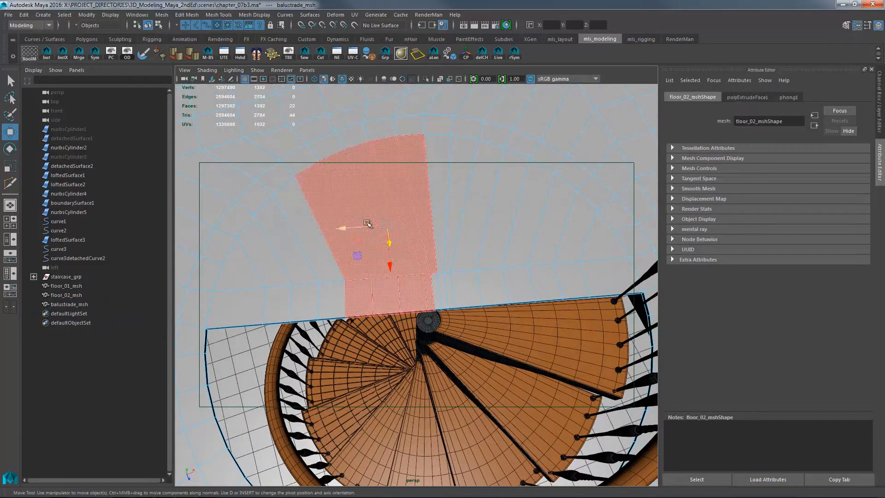
pyautogui.keyDown('alt'); pyautogui.moveTo(382, 260); pyautogui.dragTo(420, 238, button='middle'); pyautogui.keyUp('alt')
pyautogui.keyDown('alt'); pyautogui.moveTo(420, 239); pyautogui.dragTo(415, 244); pyautogui.keyUp('alt')
pyautogui.keyDown('alt'); pyautogui.moveTo(414, 245); pyautogui.dragTo(479, 259, button='right'); pyautogui.keyUp('alt')
pyautogui.keyDown('alt'); pyautogui.moveTo(479, 259); pyautogui.dragTo(446, 246, button='middle'); pyautogui.keyUp('alt')
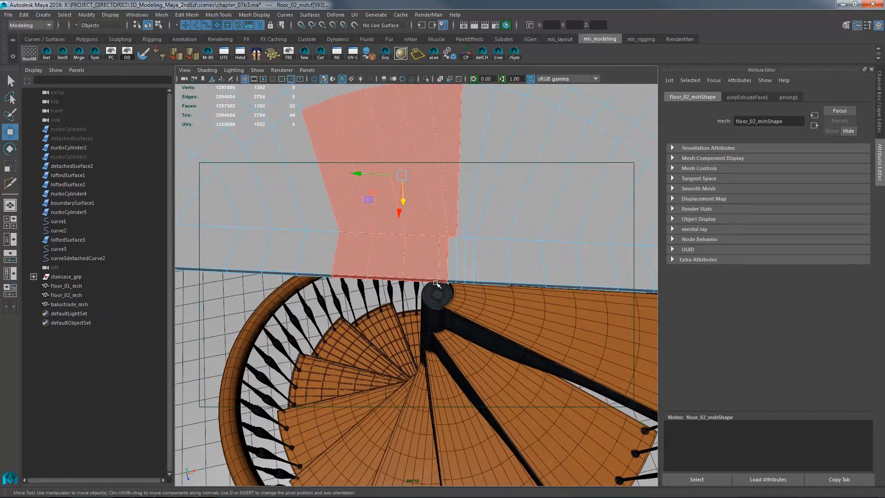
pyautogui.press('Delete')
pyautogui.keyDown('alt'); pyautogui.moveTo(470, 277); pyautogui.dragTo(392, 261); pyautogui.keyUp('alt')
pyautogui.keyDown('alt'); pyautogui.moveTo(392, 261); pyautogui.dragTo(424, 275, button='right'); pyautogui.keyUp('alt')
pyautogui.keyDown('alt'); pyautogui.moveTo(425, 275); pyautogui.dragTo(410, 267, button='middle'); pyautogui.keyUp('alt')
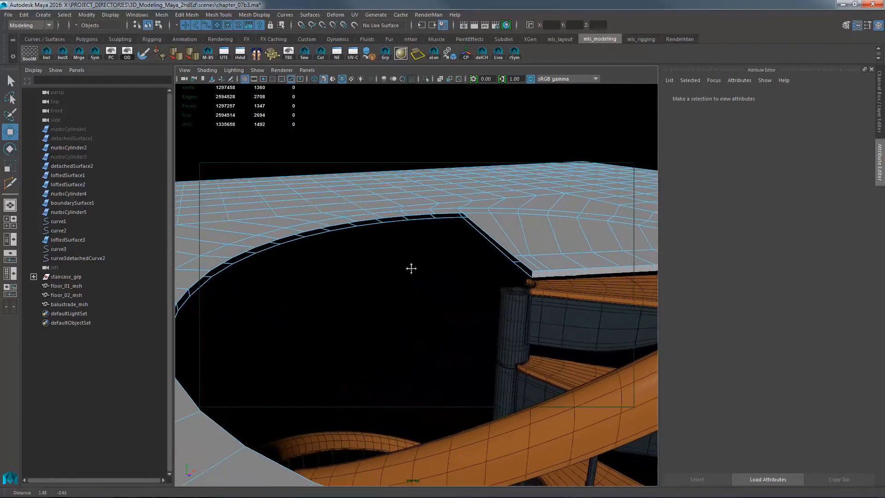
pyautogui.keyDown('alt'); pyautogui.moveTo(411, 267); pyautogui.dragTo(484, 261); pyautogui.keyUp('alt')
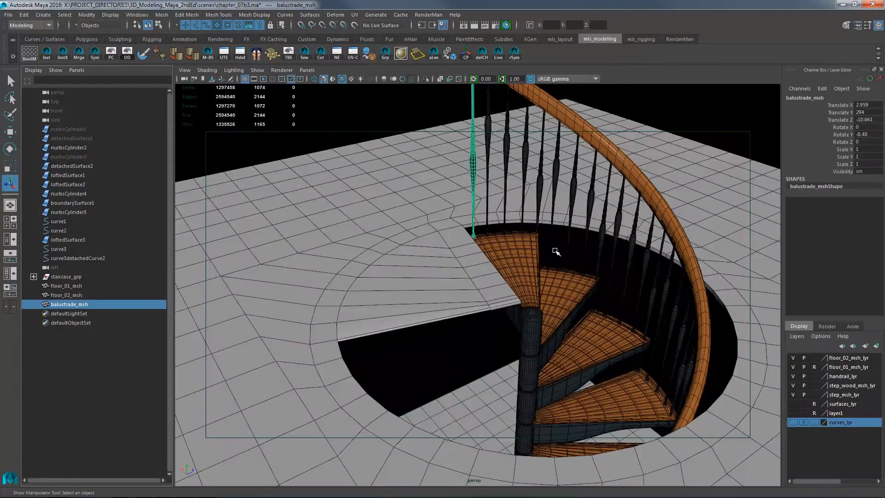
# Move the single baluster off the top stair onto the upper floor beside the stairwell, at about X 23.5, Y 296, Z 3.2.
pyautogui.keyDown('alt'); pyautogui.moveTo(555, 251); pyautogui.dragTo(476, 314); pyautogui.keyUp('alt')
pyautogui.press('w')
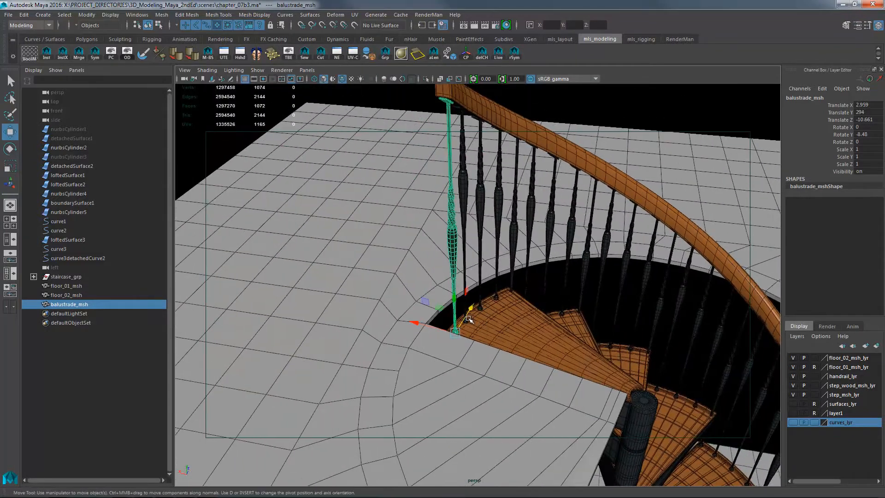
pyautogui.moveTo(420, 322); pyautogui.dragTo(375, 308)
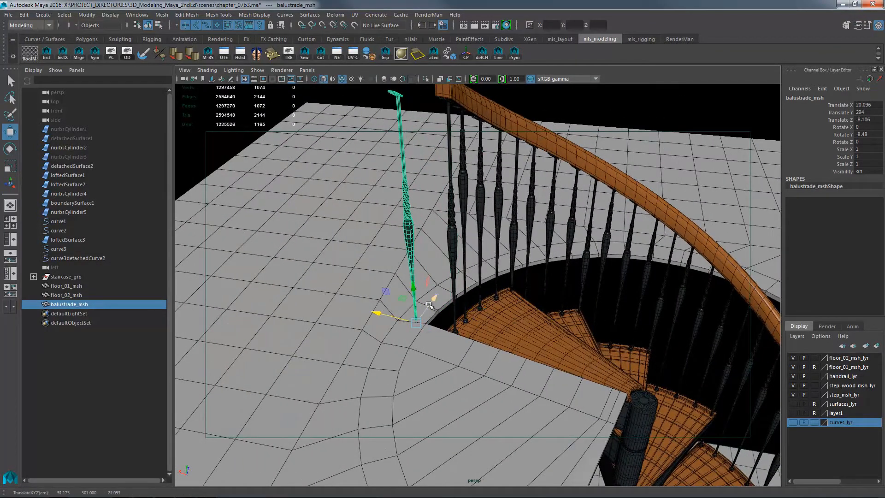
pyautogui.keyDown('alt'); pyautogui.moveTo(375, 308); pyautogui.dragTo(438, 316, button='right'); pyautogui.keyUp('alt')
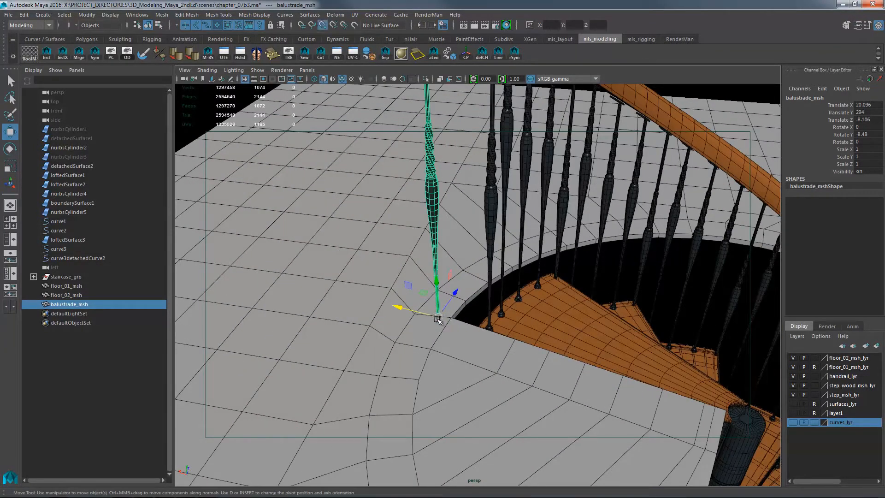
pyautogui.moveTo(437, 319); pyautogui.dragTo(436, 288)
# Select the vertices of the tilted plate on top of the moved baluster and frame them.
pyautogui.keyDown('alt'); pyautogui.moveTo(571, 282); pyautogui.dragTo(507, 328); pyautogui.keyUp('alt')
pyautogui.keyDown('alt'); pyautogui.moveTo(560, 293); pyautogui.dragTo(488, 276); pyautogui.keyUp('alt')
pyautogui.keyDown('alt'); pyautogui.moveTo(613, 260); pyautogui.dragTo(687, 249, button='right'); pyautogui.keyUp('alt')
pyautogui.keyDown('alt'); pyautogui.moveTo(504, 260); pyautogui.dragTo(583, 262); pyautogui.keyUp('alt')
pyautogui.keyDown('alt'); pyautogui.moveTo(645, 219); pyautogui.dragTo(710, 202, button='right'); pyautogui.keyUp('alt')
pyautogui.keyDown('alt'); pyautogui.moveTo(502, 178); pyautogui.dragTo(484, 224, button='middle'); pyautogui.keyUp('alt')
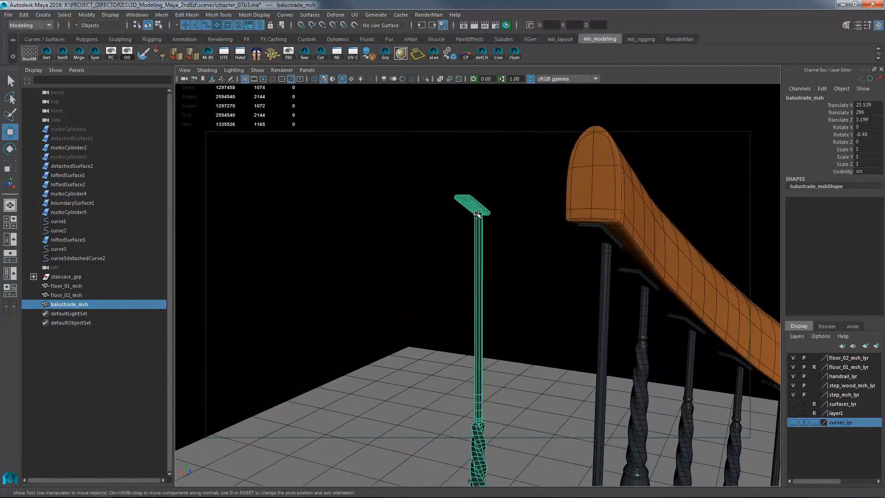
pyautogui.keyDown('alt'); pyautogui.moveTo(462, 251); pyautogui.dragTo(693, 242); pyautogui.keyUp('alt')
pyautogui.moveTo(336, 188); pyautogui.dragTo(282, 183, button='right')
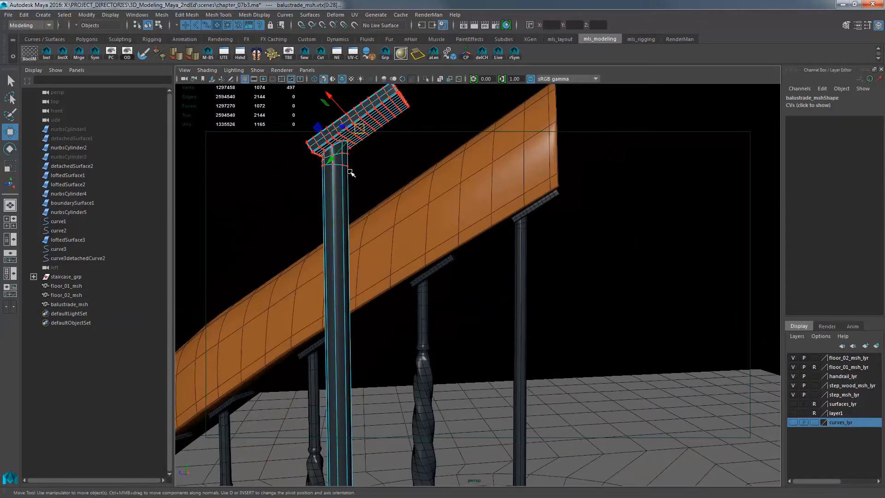
pyautogui.keyDown('alt'); pyautogui.moveTo(387, 166); pyautogui.dragTo(481, 200, button='middle'); pyautogui.keyUp('alt')
pyautogui.keyDown('alt'); pyautogui.moveTo(502, 186); pyautogui.dragTo(478, 259, button='right'); pyautogui.keyUp('alt')
pyautogui.press('f')
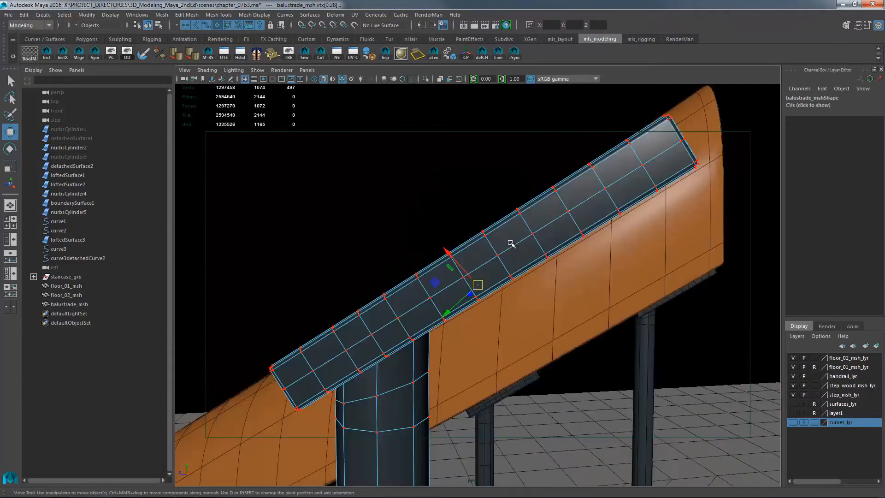
pyautogui.keyDown('alt'); pyautogui.moveTo(570, 278); pyautogui.dragTo(515, 282); pyautogui.keyUp('alt')
# Try to level the baluster's tilted top plate by rotating its vertices in the right view.
pyautogui.press('space')
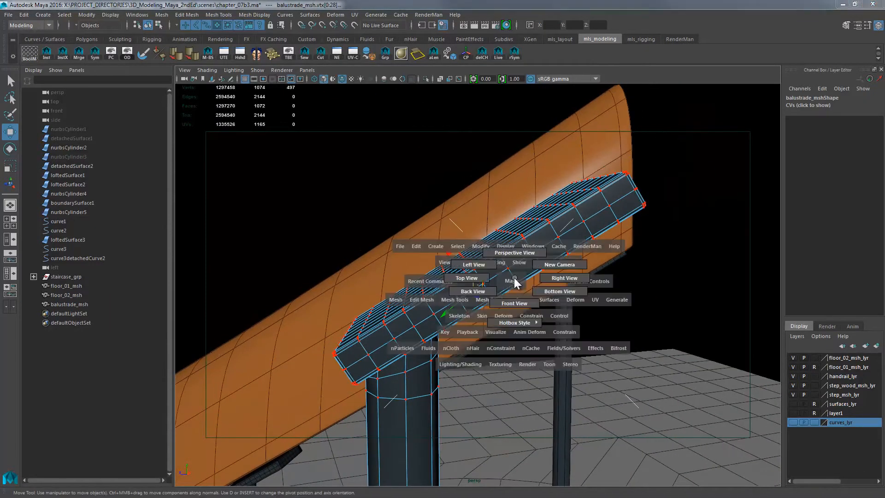
pyautogui.click(565, 277)
pyautogui.press('f')
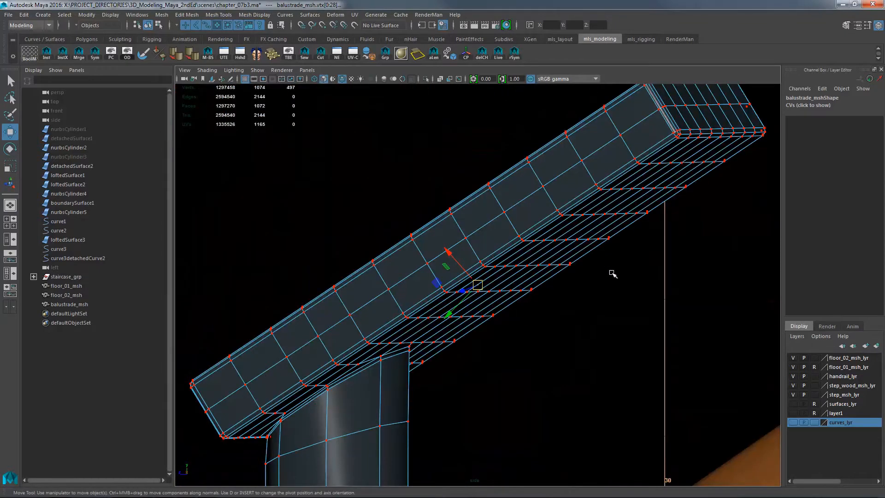
pyautogui.press('e')
pyautogui.keyDown('alt'); pyautogui.moveTo(517, 316); pyautogui.dragTo(572, 282, button='middle'); pyautogui.keyUp('alt')
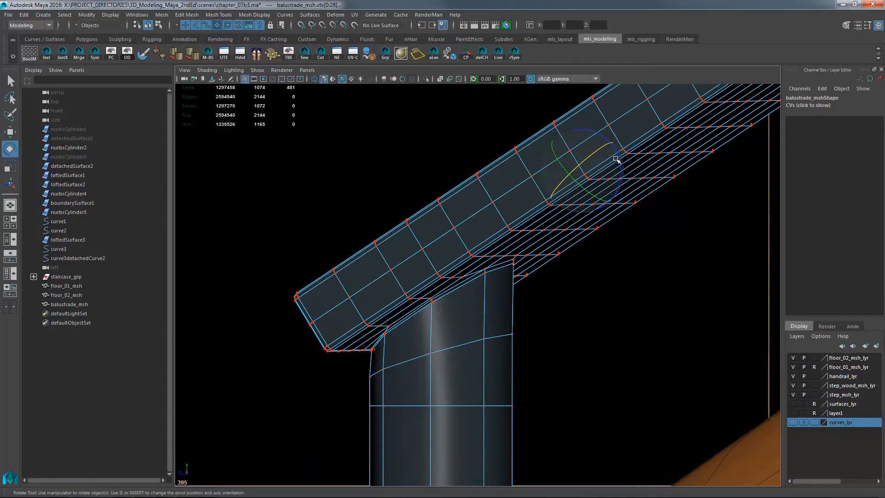
pyautogui.moveTo(618, 160); pyautogui.dragTo(614, 182)
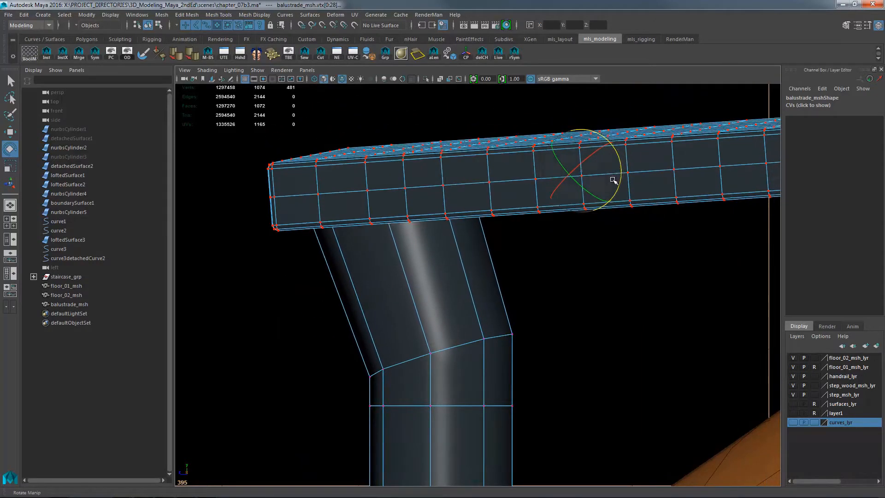
pyautogui.hotkey('ctrl', 'z')
pyautogui.keyDown('alt'); pyautogui.moveTo(634, 264); pyautogui.dragTo(498, 279); pyautogui.keyUp('alt')
pyautogui.press('space')
pyautogui.keyDown('alt'); pyautogui.moveTo(585, 265); pyautogui.dragTo(516, 272, button='right'); pyautogui.keyUp('alt')
pyautogui.keyDown('alt'); pyautogui.moveTo(516, 272); pyautogui.dragTo(506, 299); pyautogui.keyUp('alt')
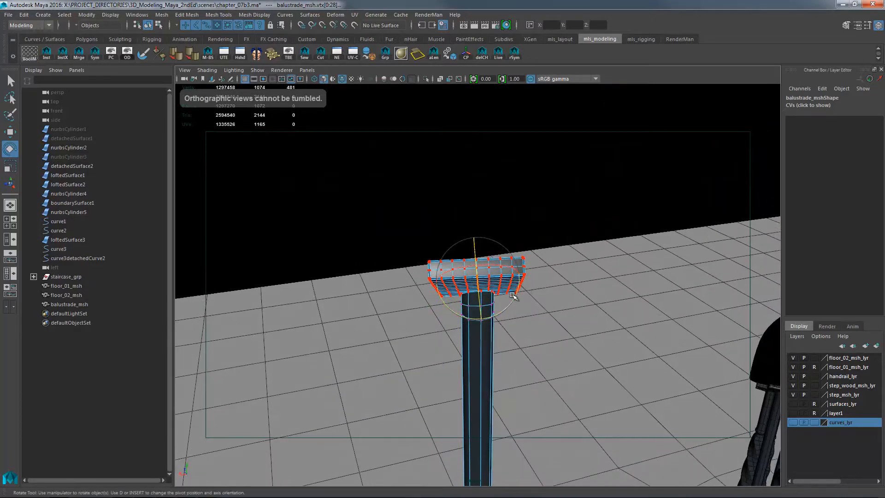
# Return the baluster to object mode and set its Y rotation to 0.
pyautogui.press('F8')
pyautogui.doubleClick(864, 134)
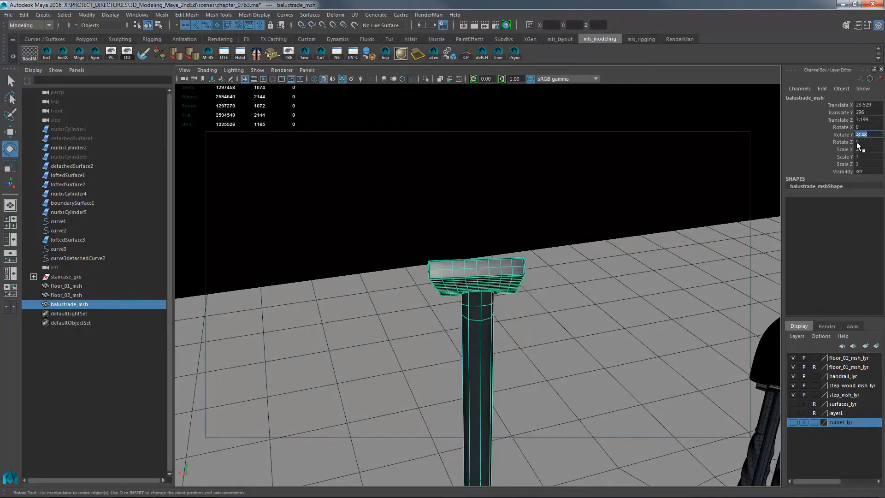
pyautogui.write('0')
pyautogui.press('Return')
# In the side view, rotate the vertices of the baluster's tilted top plate level and move them down onto the post.
pyautogui.keyDown('alt'); pyautogui.moveTo(569, 264); pyautogui.dragTo(592, 269); pyautogui.keyUp('alt')
pyautogui.press('space')
pyautogui.moveTo(592, 268); pyautogui.dragTo(657, 267)
pyautogui.press('space')
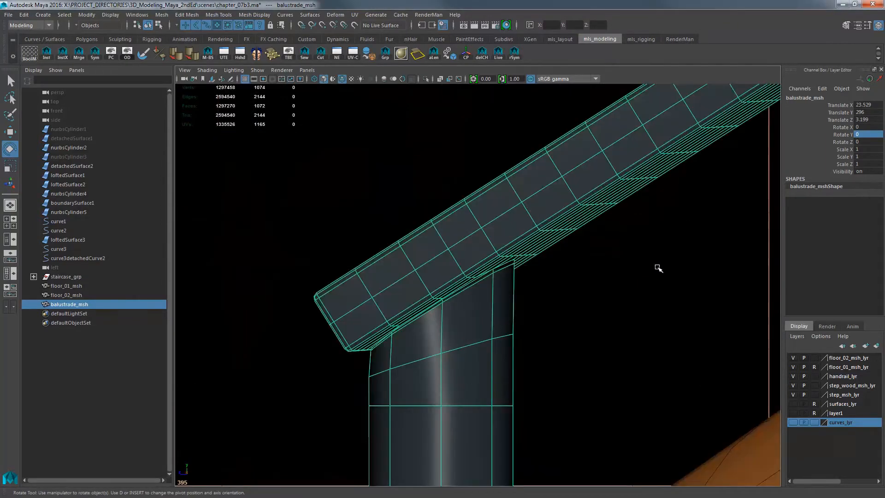
pyautogui.keyDown('alt'); pyautogui.moveTo(734, 193); pyautogui.dragTo(660, 233, button='middle'); pyautogui.keyUp('alt')
pyautogui.keyDown('alt'); pyautogui.moveTo(660, 233); pyautogui.dragTo(642, 230, button='right'); pyautogui.keyUp('alt')
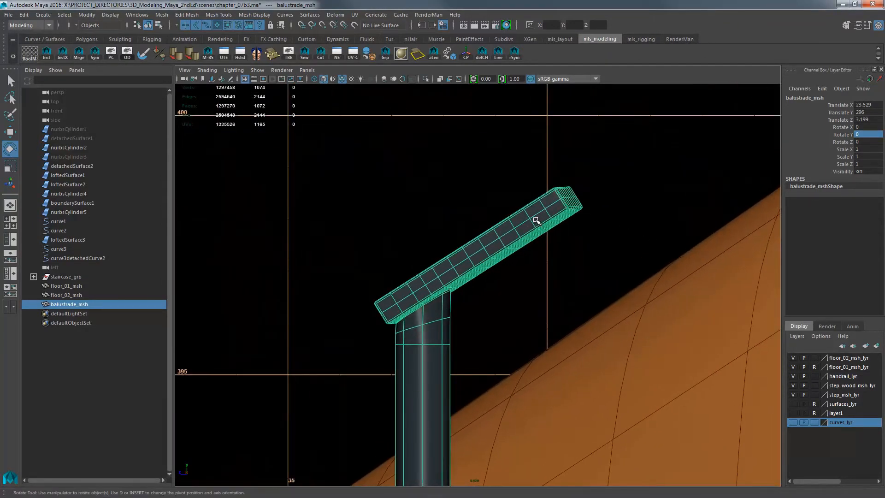
pyautogui.moveTo(537, 221); pyautogui.dragTo(484, 219, button='right')
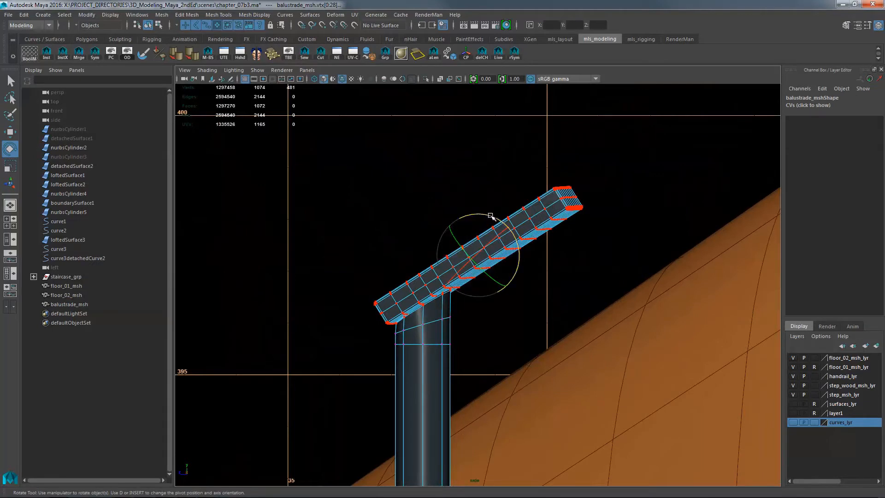
pyautogui.moveTo(491, 217); pyautogui.dragTo(493, 290)
pyautogui.hotkey('ctrl', 'z')
pyautogui.press('w')
pyautogui.press('e')
pyautogui.press('w')
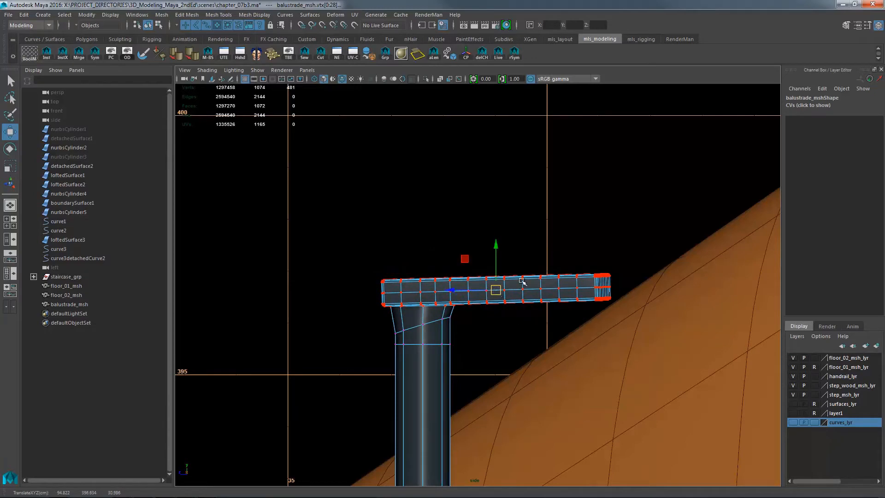
pyautogui.click(596, 237)
# Examine the adapted baluster beside the stairwell and spiral handrail from several angles in the perspective view.
pyautogui.press('space')
pyautogui.moveTo(610, 238); pyautogui.dragTo(643, 236)
pyautogui.keyDown('alt'); pyautogui.moveTo(637, 273); pyautogui.dragTo(581, 254); pyautogui.keyUp('alt')
pyautogui.keyDown('alt'); pyautogui.moveTo(580, 253); pyautogui.dragTo(541, 277, button='right'); pyautogui.keyUp('alt')
pyautogui.moveTo(542, 276)
pyautogui.keyDown('alt'); pyautogui.mouseDown()
pyautogui.moveTo(570, 302)
pyautogui.moveTo(549, 260)
pyautogui.mouseUp(); pyautogui.keyUp('alt')
pyautogui.keyDown('alt'); pyautogui.moveTo(548, 260); pyautogui.dragTo(510, 327, button='right'); pyautogui.keyUp('alt')
pyautogui.keyDown('alt'); pyautogui.moveTo(509, 327); pyautogui.dragTo(547, 230); pyautogui.keyUp('alt')
pyautogui.moveTo(507, 209); pyautogui.dragTo(601, 284)
pyautogui.keyDown('alt'); pyautogui.moveTo(600, 285); pyautogui.dragTo(533, 305, button='right'); pyautogui.keyUp('alt')
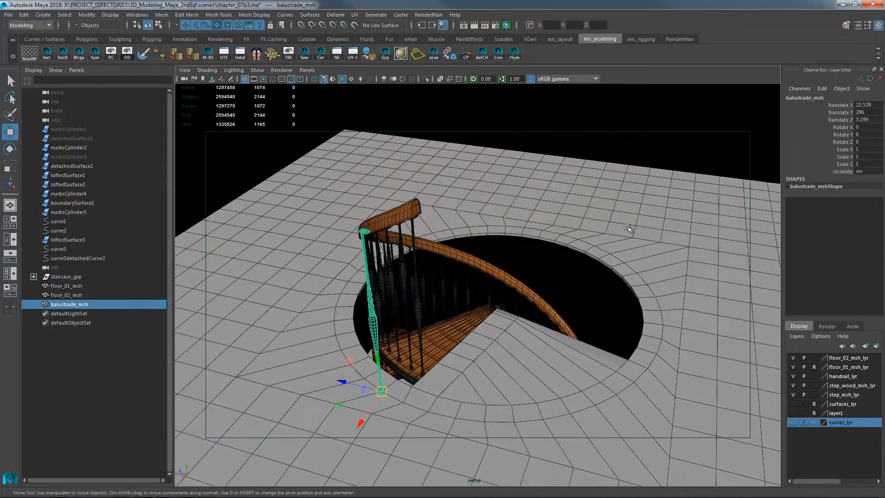
pyautogui.keyDown('alt'); pyautogui.moveTo(658, 333); pyautogui.dragTo(572, 341); pyautogui.keyUp('alt')
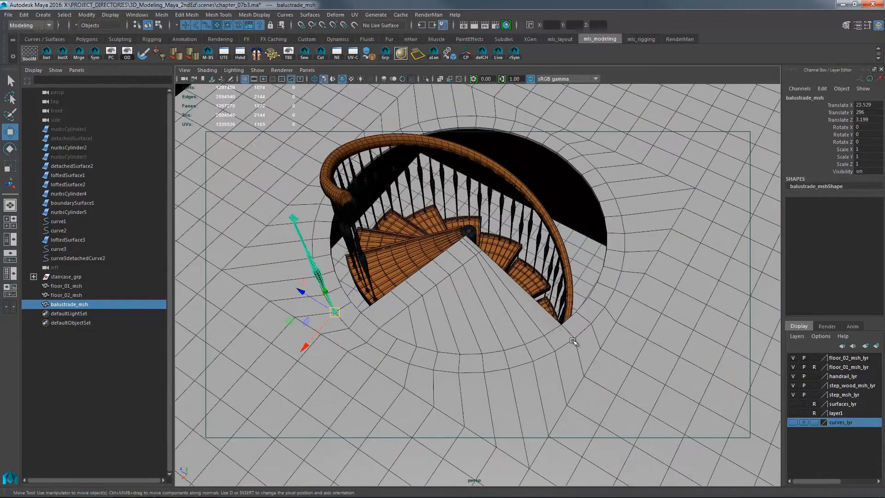
pyautogui.keyDown('alt'); pyautogui.moveTo(456, 240); pyautogui.dragTo(400, 288); pyautogui.keyUp('alt')
pyautogui.keyDown('alt'); pyautogui.moveTo(400, 288); pyautogui.dragTo(533, 275, button='right'); pyautogui.keyUp('alt')
pyautogui.keyDown('alt'); pyautogui.moveTo(477, 295); pyautogui.dragTo(469, 267, button='right'); pyautogui.keyUp('alt')
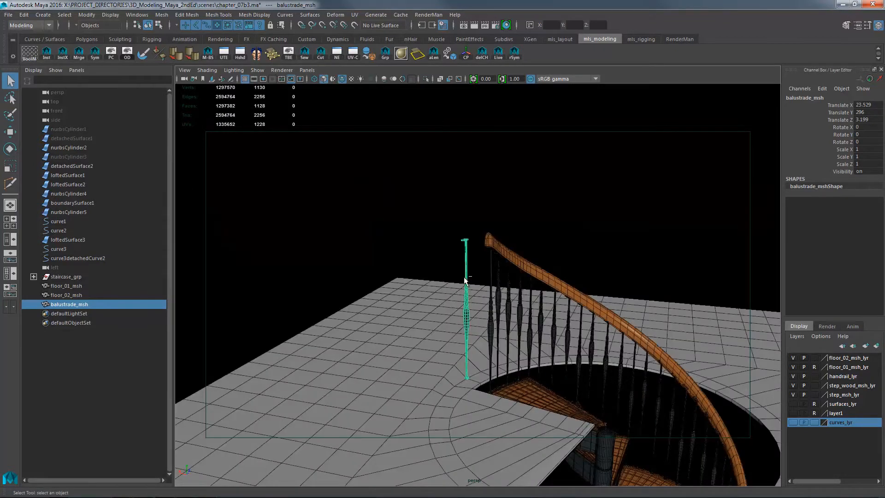
# Group the baluster, rename the group balustrade_grp and select it.
pyautogui.hotkey('ctrl', 'g')
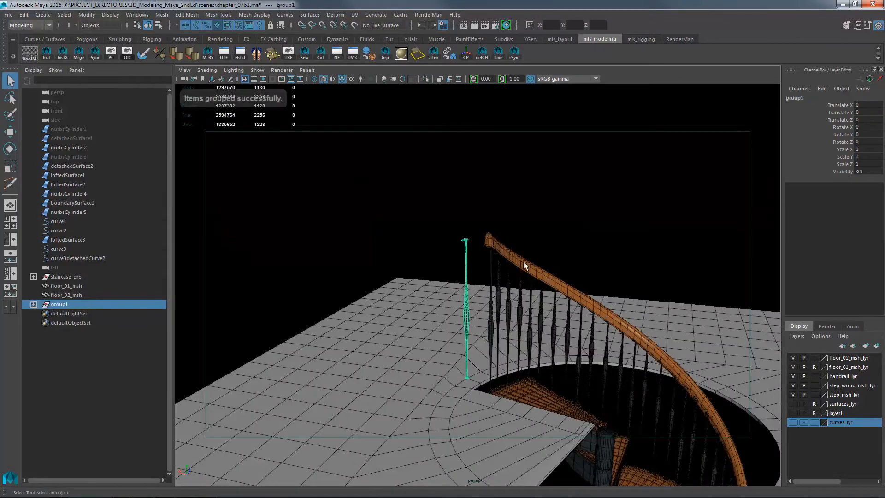
pyautogui.keyDown('alt'); pyautogui.moveTo(498, 237); pyautogui.dragTo(469, 210, button='middle'); pyautogui.keyUp('alt')
pyautogui.doubleClick(69, 305)
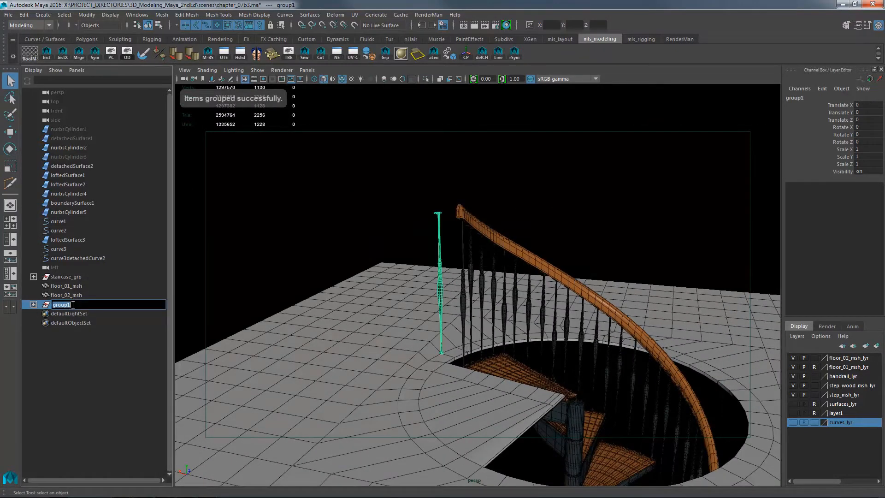
pyautogui.write('balustrade_grp')
pyautogui.press('Return')
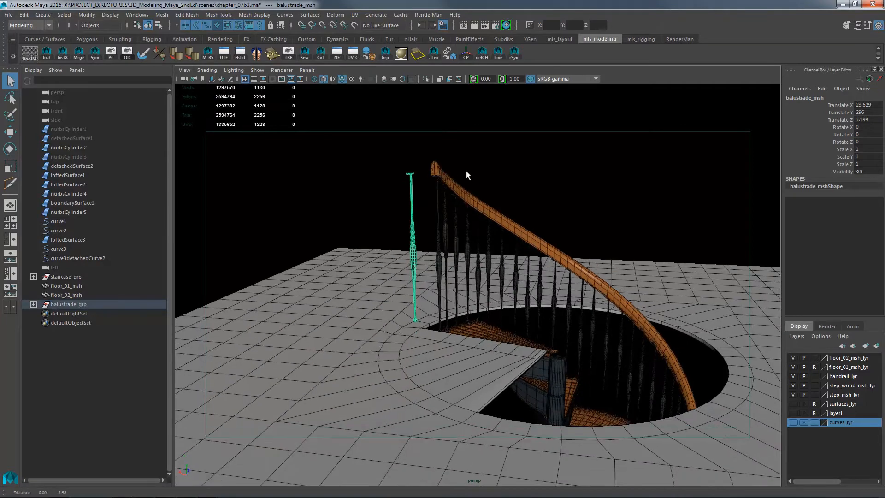
pyautogui.keyDown('alt'); pyautogui.moveTo(466, 174); pyautogui.dragTo(367, 196, button='middle'); pyautogui.keyUp('alt')
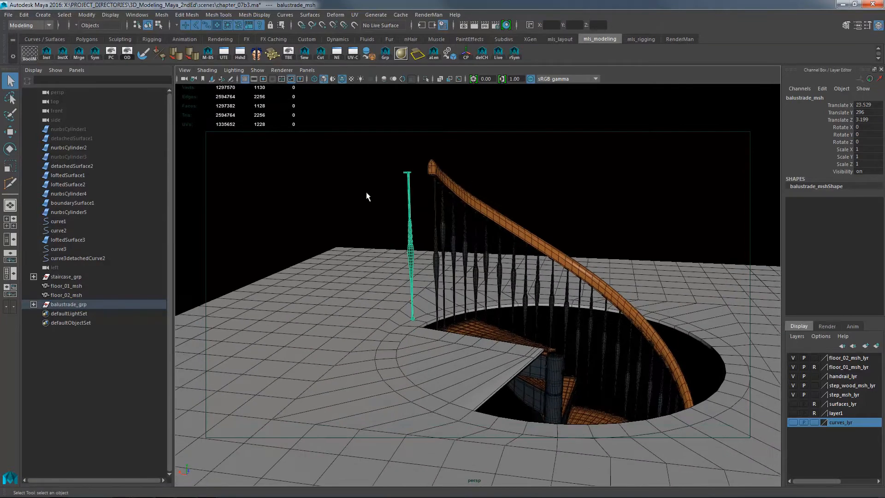
pyautogui.click(69, 304)
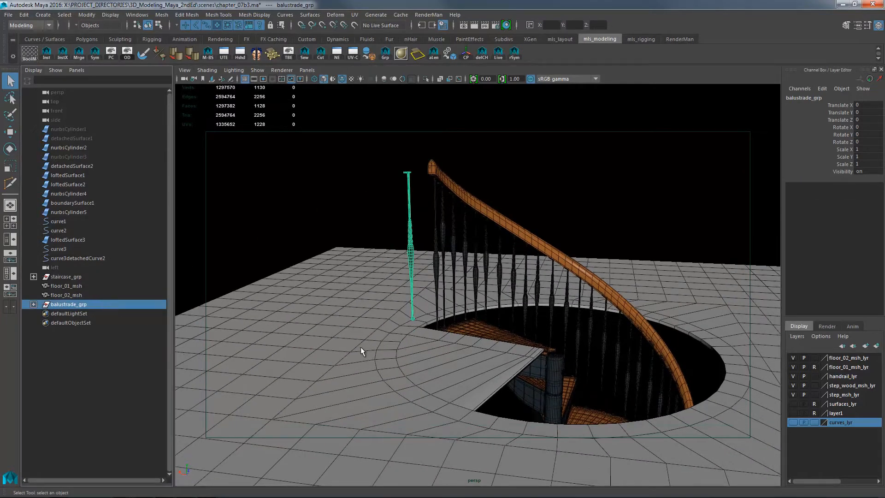
# Open the Duplicate Special options for balustrade_grp and set the Y translation to 0 and the number of copies to 43.
pyautogui.click(42, 15)
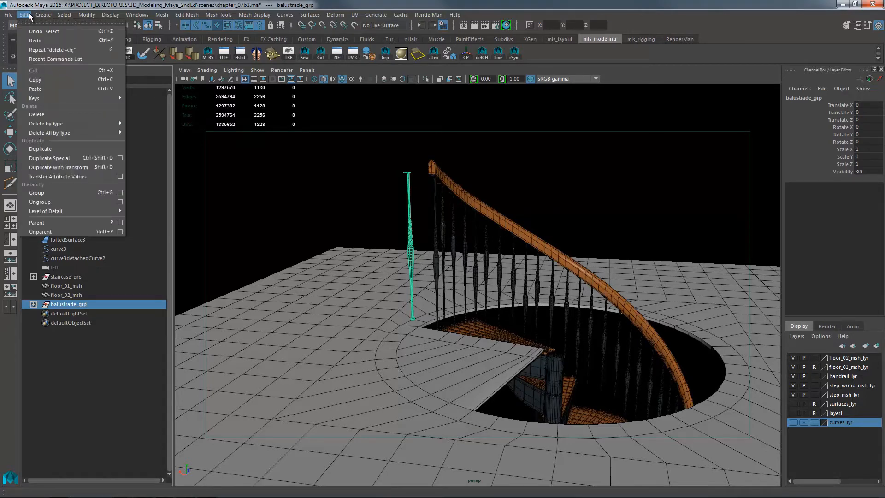
pyautogui.click(29, 14)
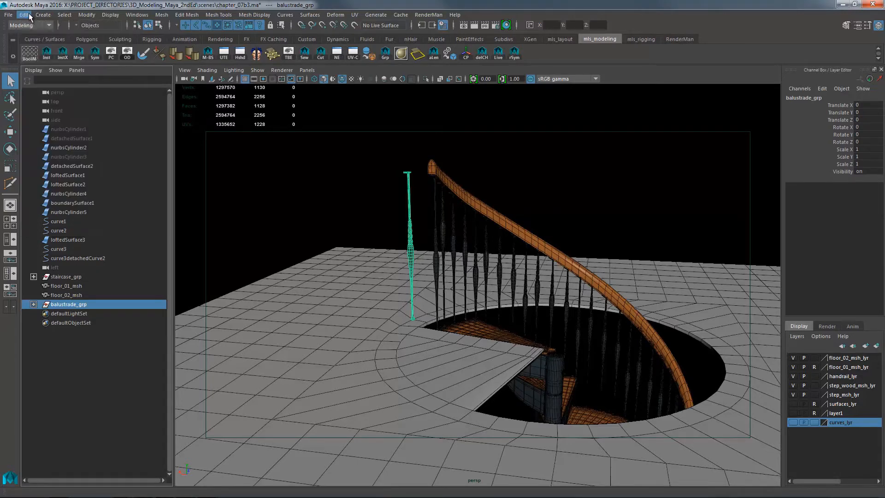
pyautogui.click(560, 40)
pyautogui.click(64, 53)
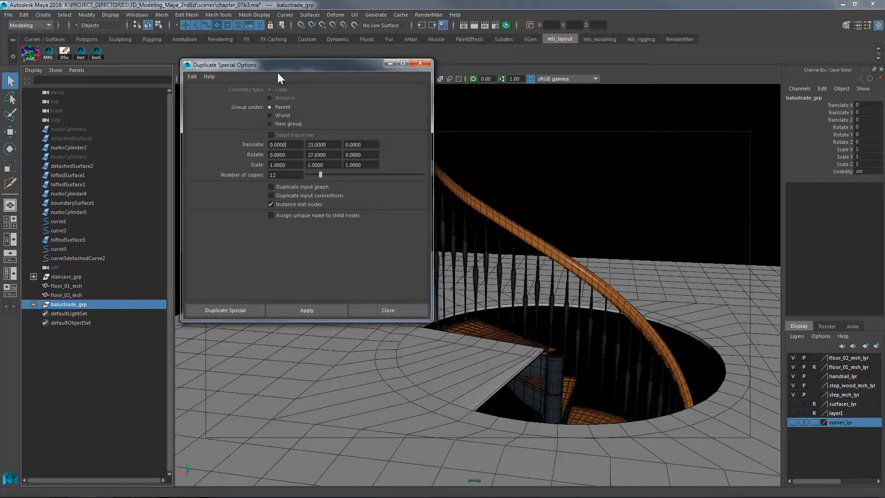
pyautogui.moveTo(278, 73); pyautogui.dragTo(174, 83)
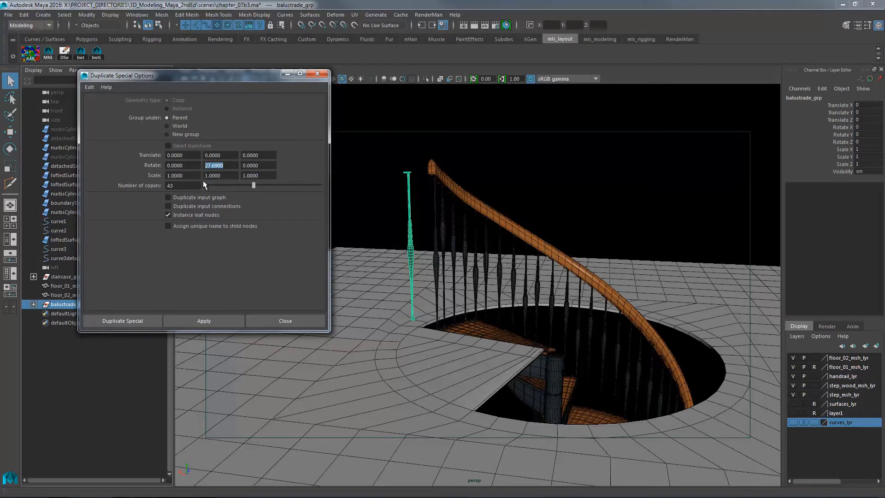
# Compute 360 / 44 in Calculator and set the Y rotation in the Duplicate Special options to 8.182.
pyautogui.hotkey('alt', 'Tab')
pyautogui.write('360 / ')
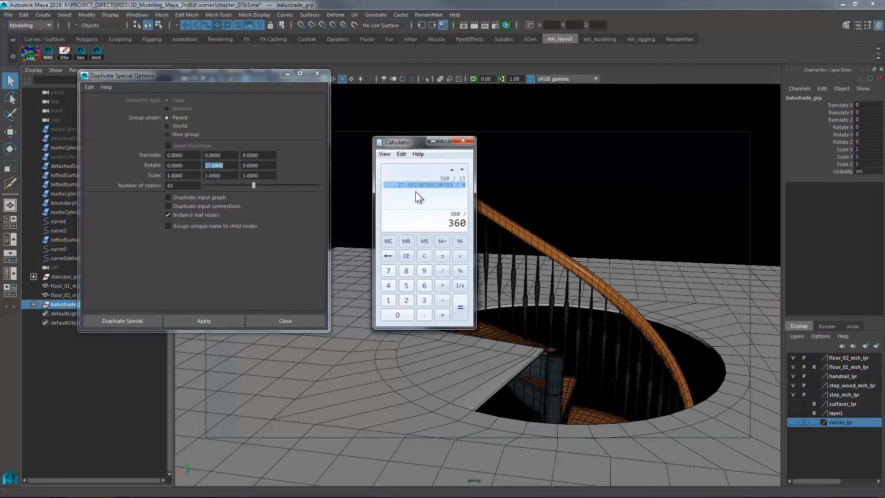
pyautogui.write('44')
pyautogui.press('Return')
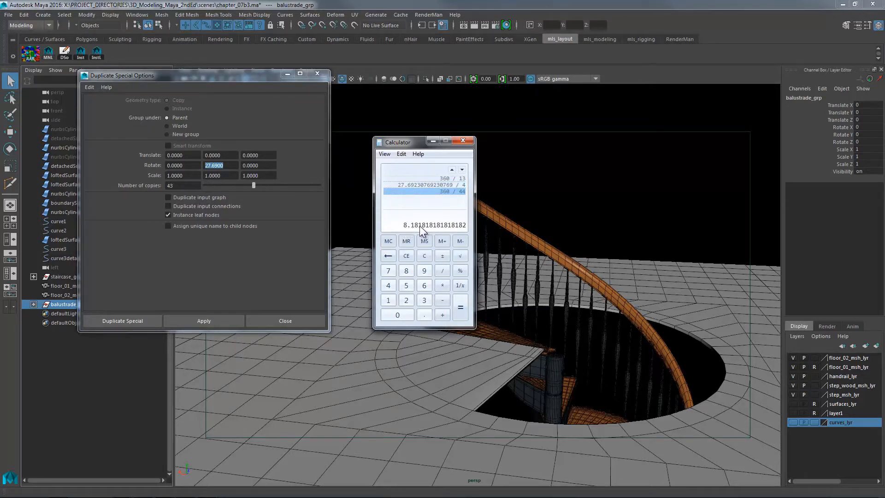
pyautogui.hotkey('alt', 'Tab')
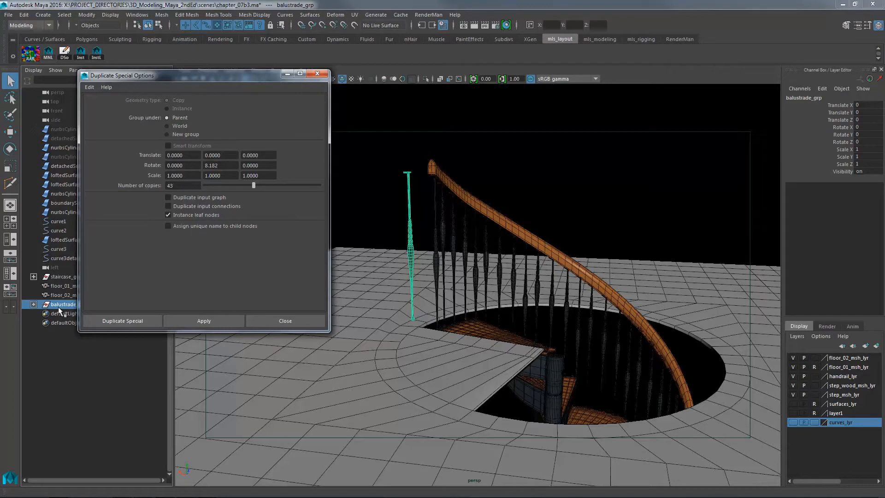
# Create the instanced copies of balustrade_grp around the stairwell, close the duplicate options and clear the selection.
pyautogui.click(64, 305)
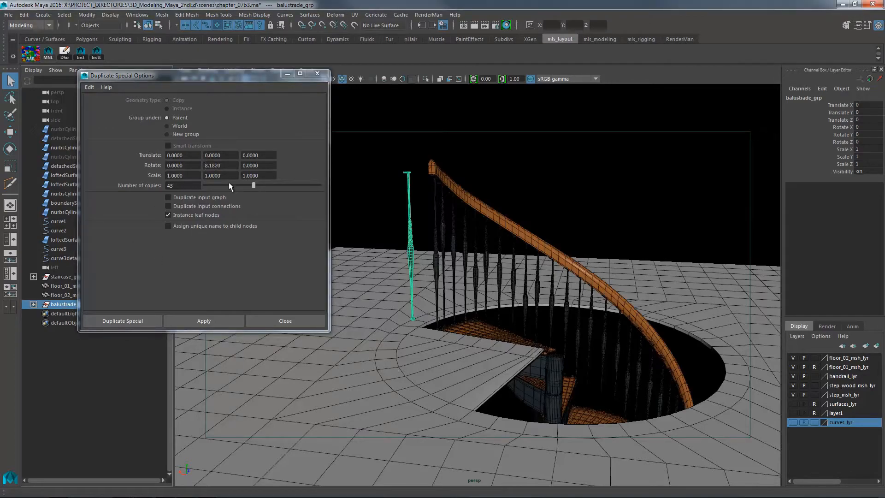
pyautogui.click(203, 318)
pyautogui.click(262, 318)
pyautogui.keyDown('alt'); pyautogui.moveTo(473, 249); pyautogui.dragTo(427, 183); pyautogui.keyUp('alt')
pyautogui.keyDown('alt'); pyautogui.moveTo(463, 202); pyautogui.dragTo(448, 196, button='right'); pyautogui.keyUp('alt')
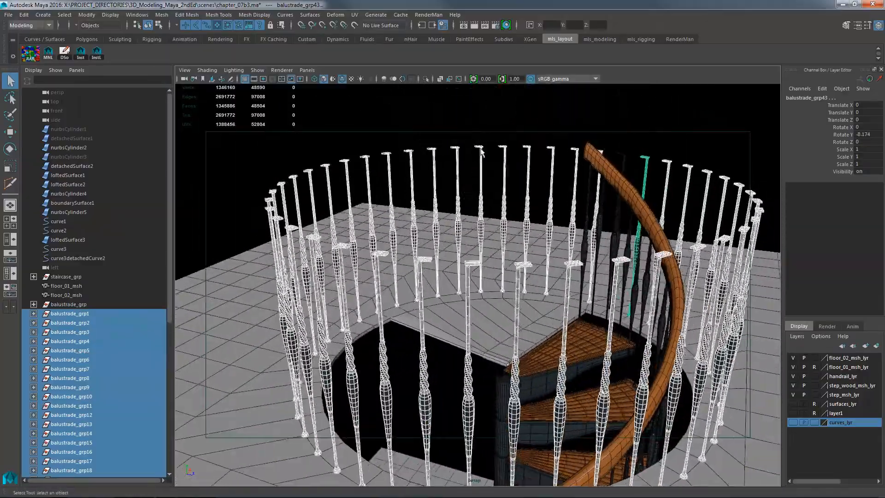
pyautogui.click(503, 118)
pyautogui.keyDown('alt'); pyautogui.moveTo(471, 154); pyautogui.dragTo(462, 166, button='middle'); pyautogui.keyUp('alt')
pyautogui.keyDown('alt'); pyautogui.moveTo(462, 166); pyautogui.dragTo(423, 179); pyautogui.keyUp('alt')
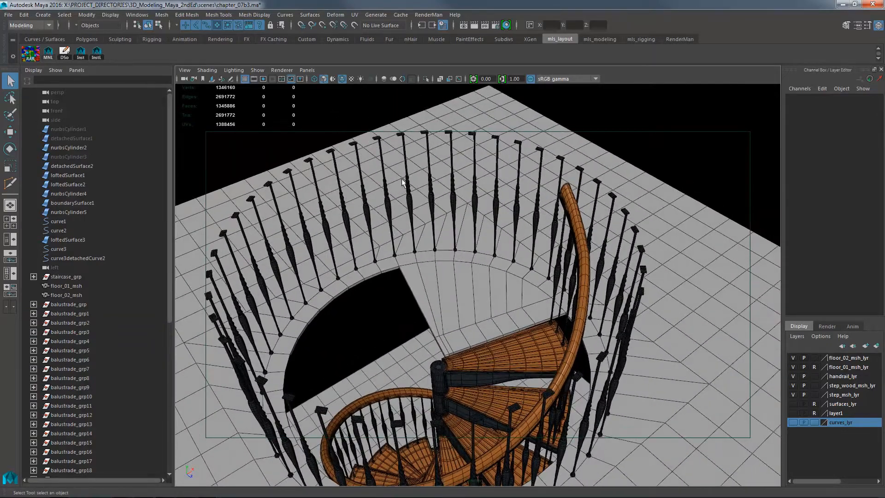
# Delete the nine balusters from balustrade_grp2 to balustrade_grp10 to open the access to the stairs.
pyautogui.click(405, 183)
pyautogui.keyDown('alt'); pyautogui.moveTo(558, 164); pyautogui.dragTo(403, 181); pyautogui.keyUp('alt')
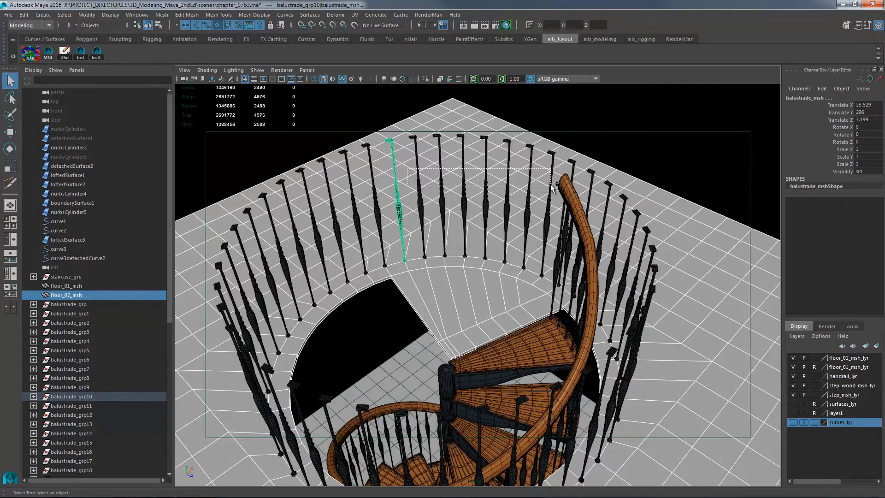
pyautogui.keyDown('shift'); pyautogui.moveTo(550, 185); pyautogui.dragTo(556, 186); pyautogui.keyUp('shift')
pyautogui.moveTo(456, 197)
pyautogui.keyDown('alt'); pyautogui.mouseDown()
pyautogui.moveTo(501, 193)
pyautogui.moveTo(461, 277)
pyautogui.moveTo(405, 194)
pyautogui.moveTo(355, 160)
pyautogui.moveTo(374, 147)
pyautogui.moveTo(395, 154)
pyautogui.mouseUp(); pyautogui.keyUp('alt')
pyautogui.keyDown('shift'); pyautogui.click(503, 184); pyautogui.keyUp('shift')
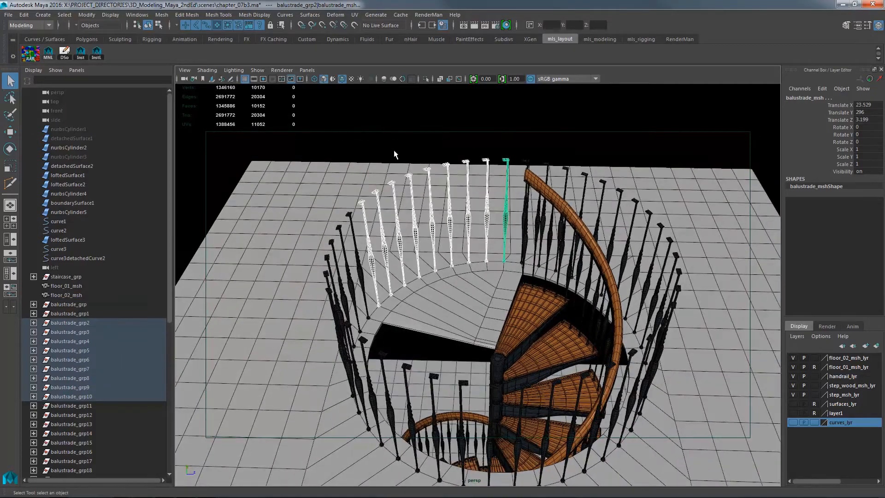
pyautogui.press('Delete')
# Create a NURBS circle at the origin and raise it above the upper balusters to about Y 408.
pyautogui.keyDown('alt'); pyautogui.moveTo(365, 198); pyautogui.dragTo(507, 207); pyautogui.keyUp('alt')
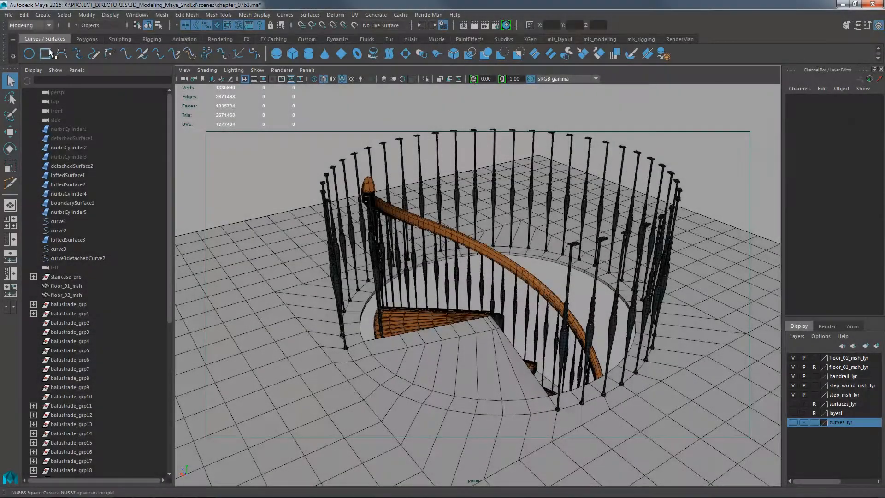
pyautogui.click(29, 54)
pyautogui.keyDown('alt'); pyautogui.moveTo(685, 328); pyautogui.dragTo(447, 319, button='right'); pyautogui.keyUp('alt')
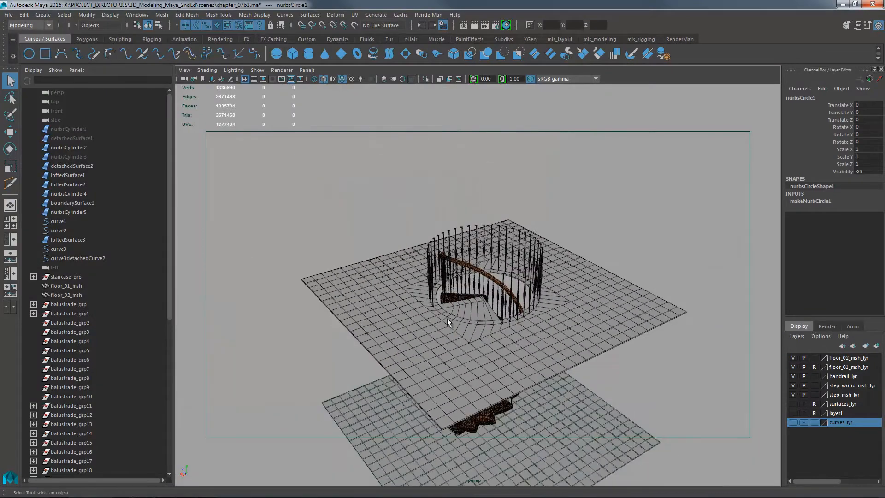
pyautogui.press('w')
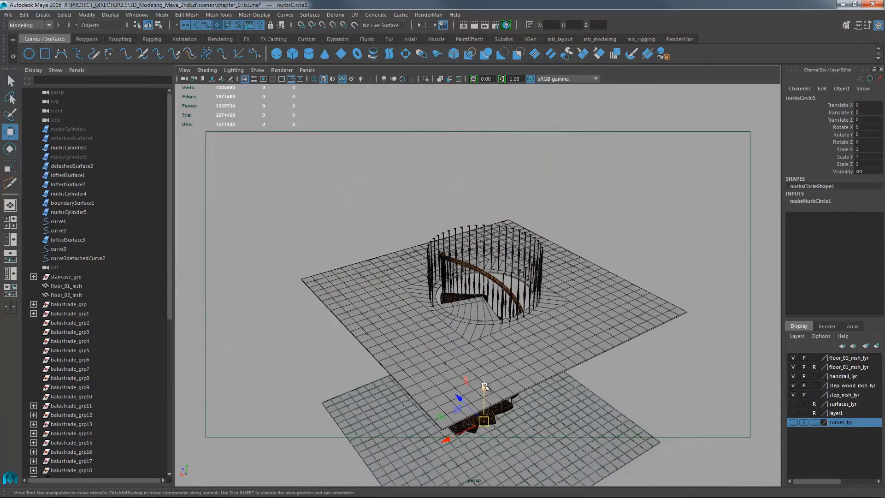
pyautogui.moveTo(485, 386); pyautogui.dragTo(499, 154)
pyautogui.moveTo(489, 187); pyautogui.dragTo(490, 187)
pyautogui.keyDown('alt'); pyautogui.moveTo(490, 188); pyautogui.dragTo(578, 223, button='right'); pyautogui.keyUp('alt')
pyautogui.moveTo(579, 223)
pyautogui.keyDown('alt'); pyautogui.mouseDown()
pyautogui.moveTo(582, 191)
pyautogui.moveTo(604, 207)
pyautogui.moveTo(587, 221)
pyautogui.mouseUp(); pyautogui.keyUp('alt')
# Lower the circle in the front view to the level of the baluster tops, at Translate Y 397.
pyautogui.press('space')
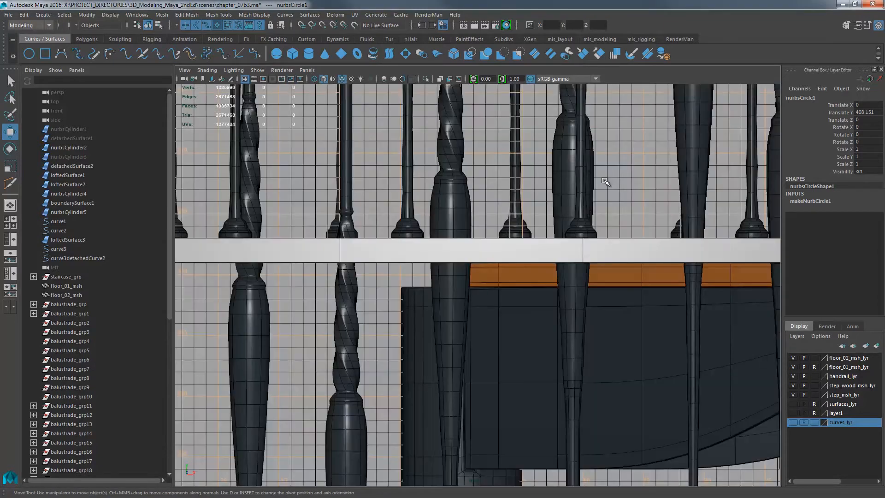
pyautogui.press('f')
pyautogui.scroll(-8, 375, 203)
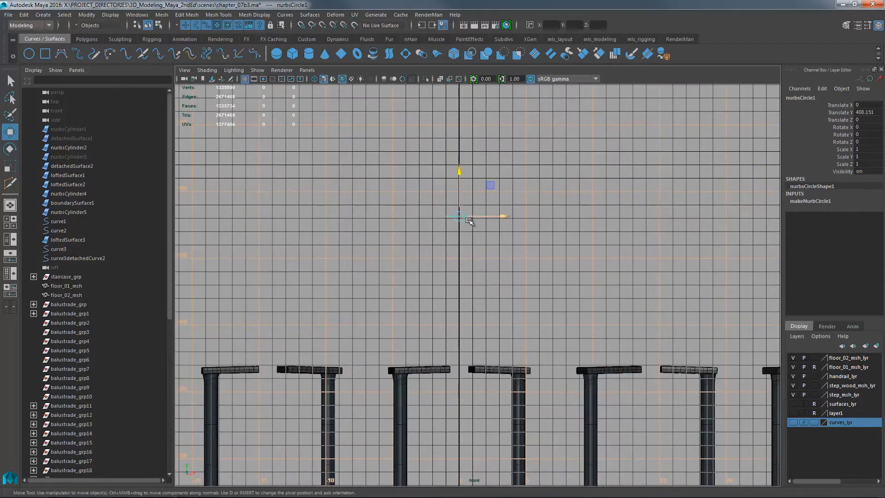
pyautogui.moveTo(458, 217); pyautogui.dragTo(454, 364)
pyautogui.keyDown('alt'); pyautogui.moveTo(492, 374); pyautogui.dragTo(507, 272, button='middle'); pyautogui.keyUp('alt')
pyautogui.keyDown('alt'); pyautogui.moveTo(507, 272); pyautogui.dragTo(579, 267, button='right'); pyautogui.keyUp('alt')
pyautogui.press('space')
pyautogui.moveTo(587, 263); pyautogui.dragTo(611, 258)
pyautogui.keyDown('alt'); pyautogui.moveTo(565, 219); pyautogui.dragTo(582, 213, button='right'); pyautogui.keyUp('alt')
pyautogui.keyDown('alt'); pyautogui.moveTo(582, 213); pyautogui.dragTo(554, 249, button='middle'); pyautogui.keyUp('alt')
# Set the circle's radius to 100 so that it runs along the baluster tops.
pyautogui.click(817, 202)
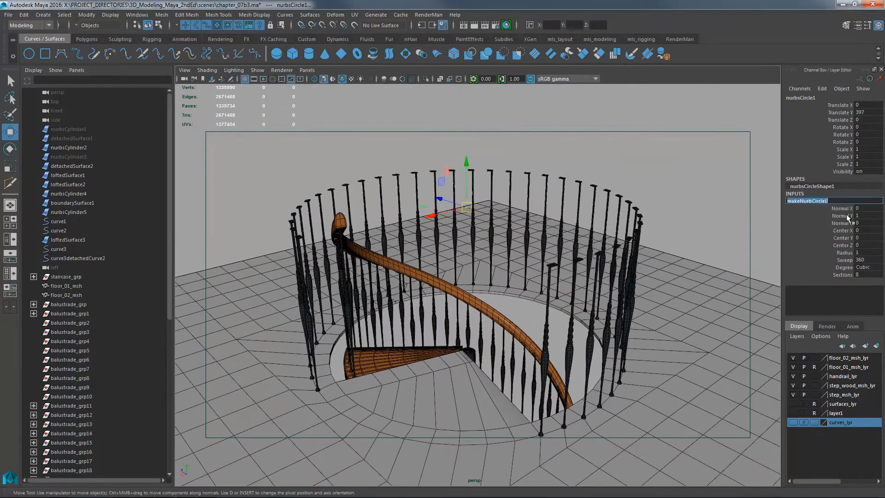
pyautogui.click(848, 210)
pyautogui.click(849, 253)
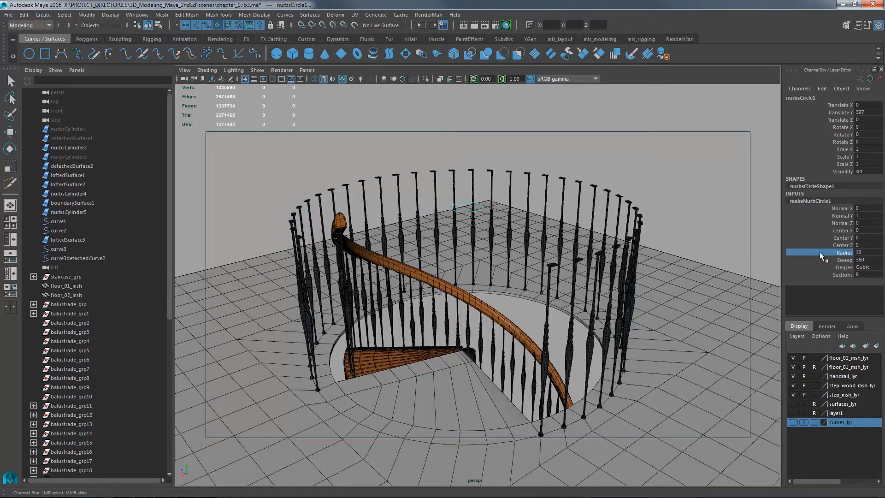
pyautogui.click(858, 253)
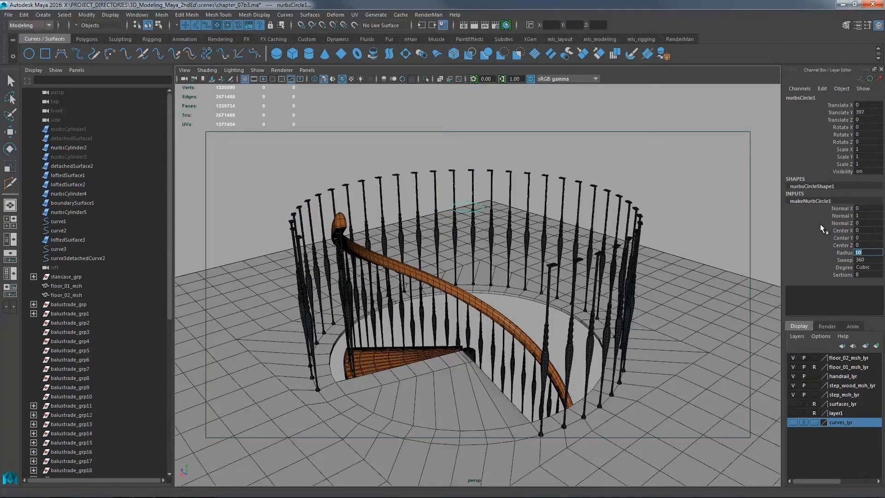
pyautogui.write('2')
pyautogui.write('0')
pyautogui.press('Return')
pyautogui.moveTo(588, 220)
pyautogui.keyDown('alt'); pyautogui.mouseDown()
pyautogui.moveTo(563, 231)
pyautogui.moveTo(589, 223)
pyautogui.mouseUp(); pyautogui.keyUp('alt')
# Set the circle's sections to 24 and its sweep to 270.
pyautogui.doubleClick(856, 275)
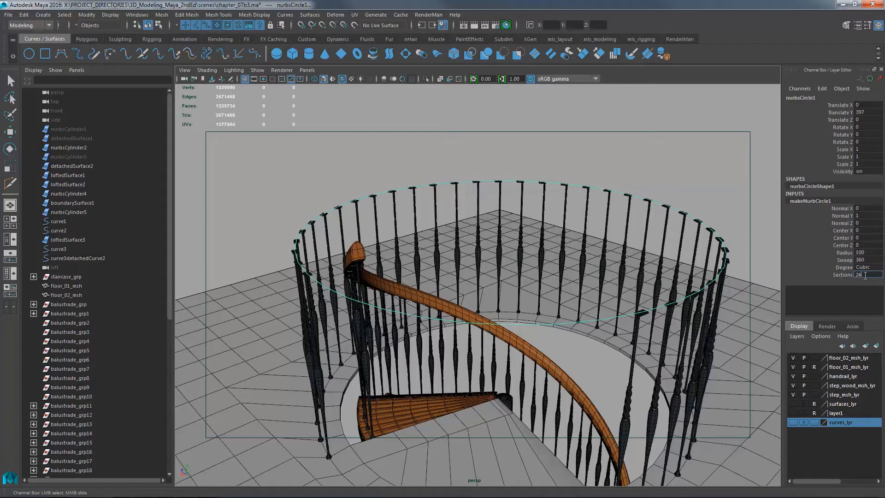
pyautogui.doubleClick(866, 261)
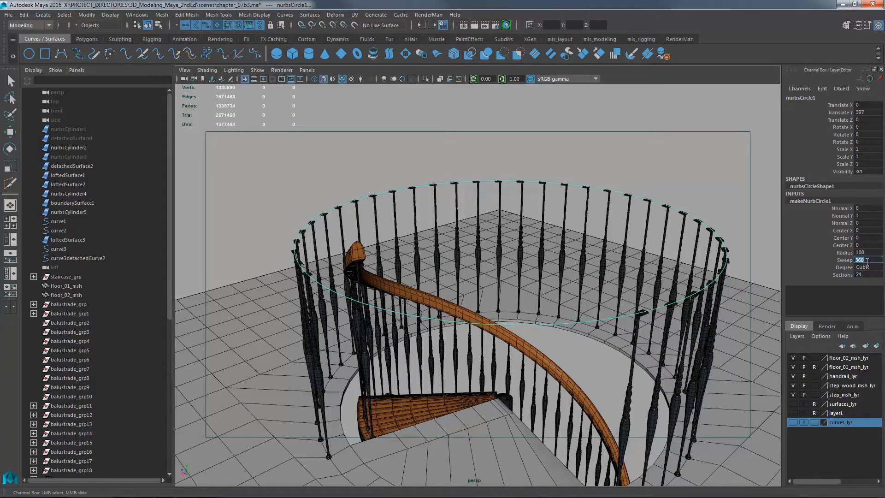
pyautogui.press('Return')
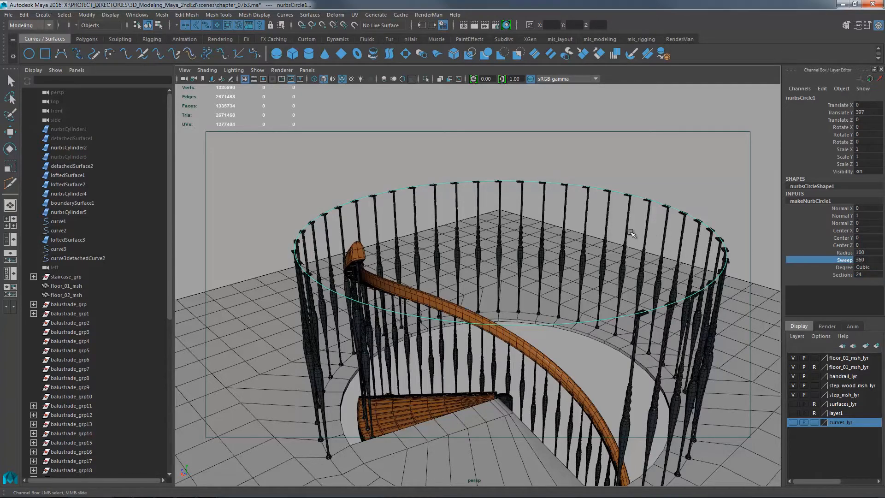
pyautogui.click(840, 254)
pyautogui.click(846, 259)
pyautogui.keyDown('alt'); pyautogui.moveTo(642, 222); pyautogui.dragTo(644, 258); pyautogui.keyUp('alt')
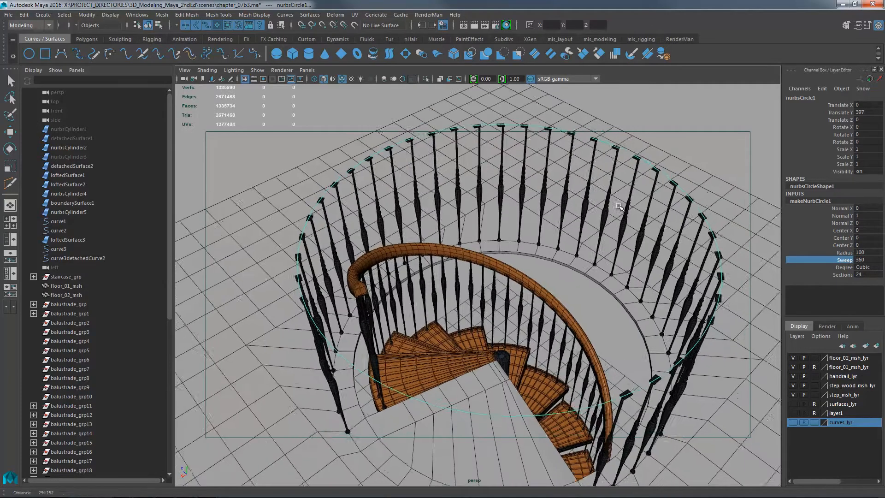
pyautogui.keyDown('alt'); pyautogui.moveTo(644, 259); pyautogui.dragTo(632, 221, button='right'); pyautogui.keyUp('alt')
pyautogui.doubleClick(869, 261)
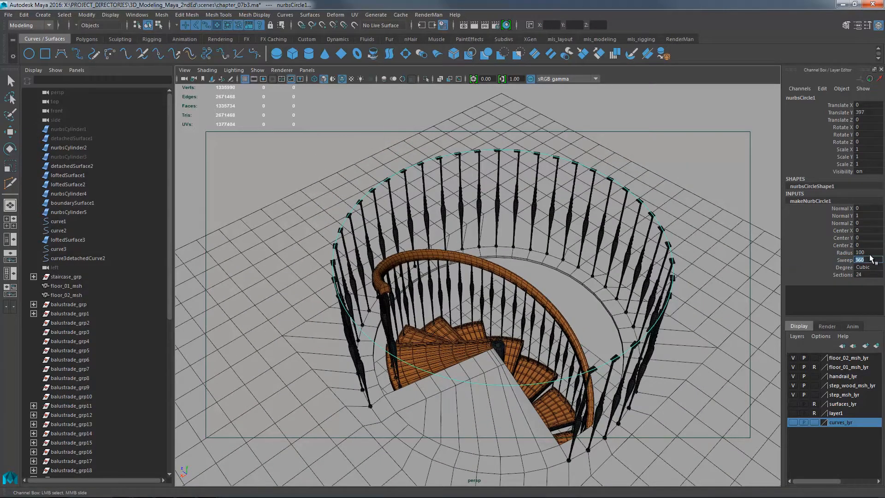
pyautogui.write('270')
pyautogui.press('Return')
# Rotate the open circle about Y to -9.855 so that one end meets the baluster beside the stair opening.
pyautogui.keyDown('alt'); pyautogui.moveTo(742, 258); pyautogui.dragTo(646, 245); pyautogui.keyUp('alt')
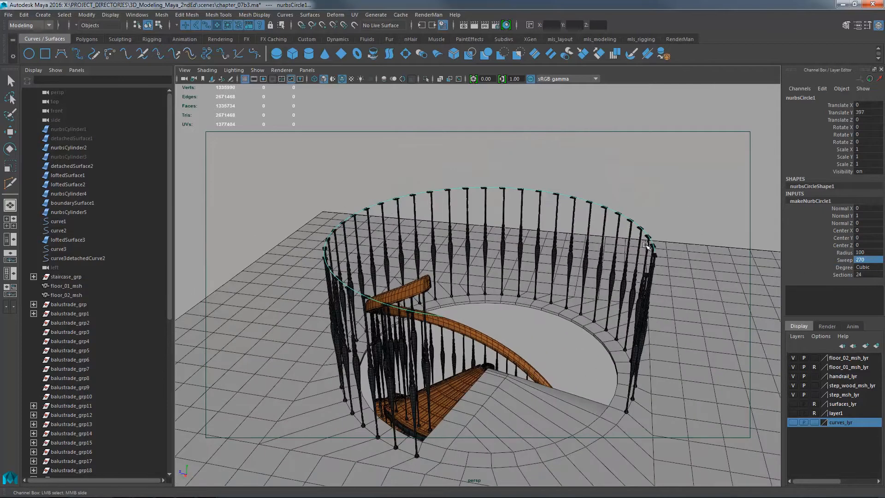
pyautogui.click(848, 134)
pyautogui.keyDown('alt'); pyautogui.moveTo(559, 178); pyautogui.dragTo(638, 170, button='right'); pyautogui.keyUp('alt')
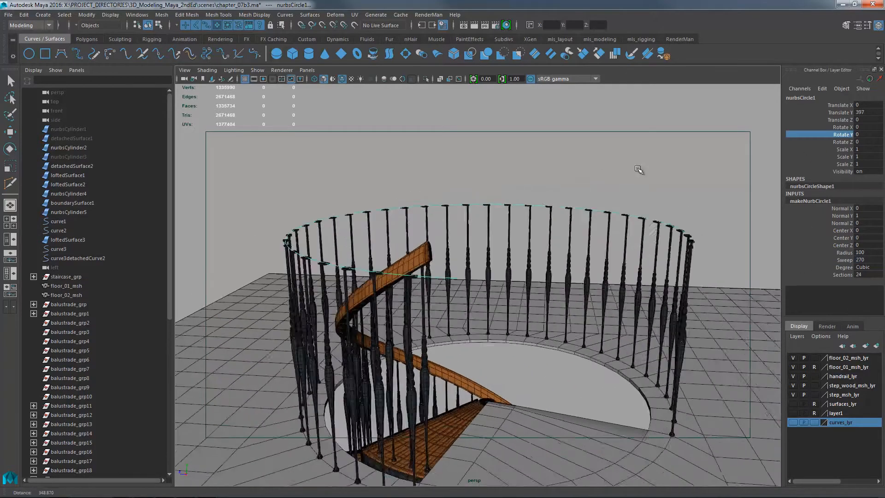
pyautogui.keyDown('alt'); pyautogui.moveTo(638, 170); pyautogui.dragTo(577, 172); pyautogui.keyUp('alt')
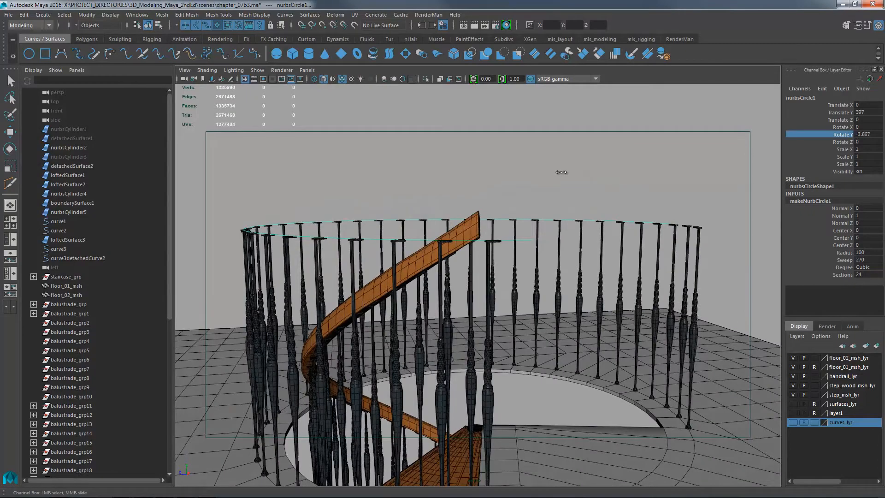
pyautogui.moveTo(537, 168); pyautogui.dragTo(539, 171, button='middle')
pyautogui.keyDown('alt'); pyautogui.moveTo(536, 197); pyautogui.dragTo(475, 316); pyautogui.keyUp('alt')
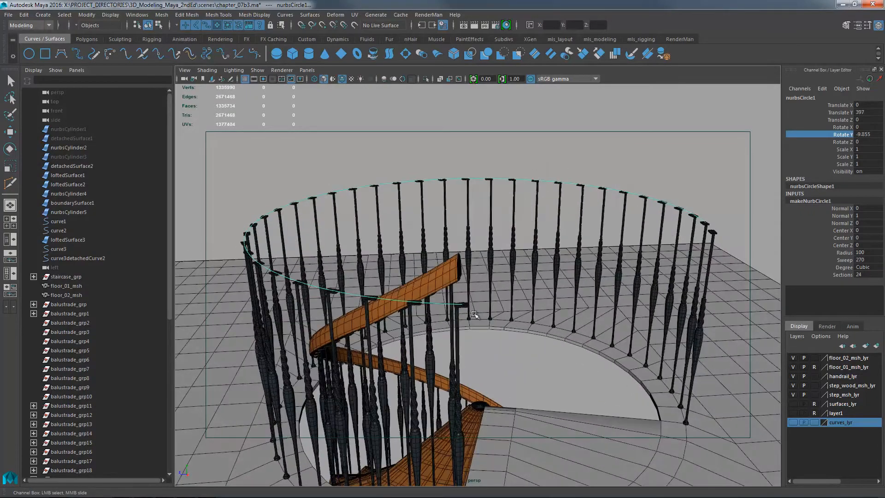
# Set the circle's sweep to 280 to extend the arc towards the last baluster.
pyautogui.keyDown('alt'); pyautogui.moveTo(560, 274); pyautogui.dragTo(548, 278); pyautogui.keyUp('alt')
pyautogui.keyDown('alt'); pyautogui.moveTo(547, 277); pyautogui.dragTo(507, 230, button='middle'); pyautogui.keyUp('alt')
pyautogui.keyDown('alt'); pyautogui.moveTo(507, 231); pyautogui.dragTo(614, 211); pyautogui.keyUp('alt')
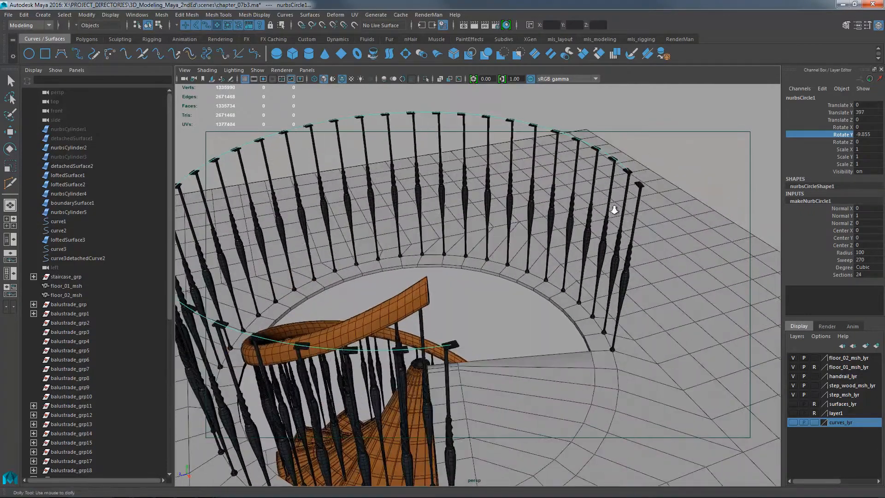
pyautogui.keyDown('alt'); pyautogui.moveTo(614, 212); pyautogui.dragTo(642, 244, button='right'); pyautogui.keyUp('alt')
pyautogui.keyDown('alt'); pyautogui.moveTo(641, 245); pyautogui.dragTo(677, 217); pyautogui.keyUp('alt')
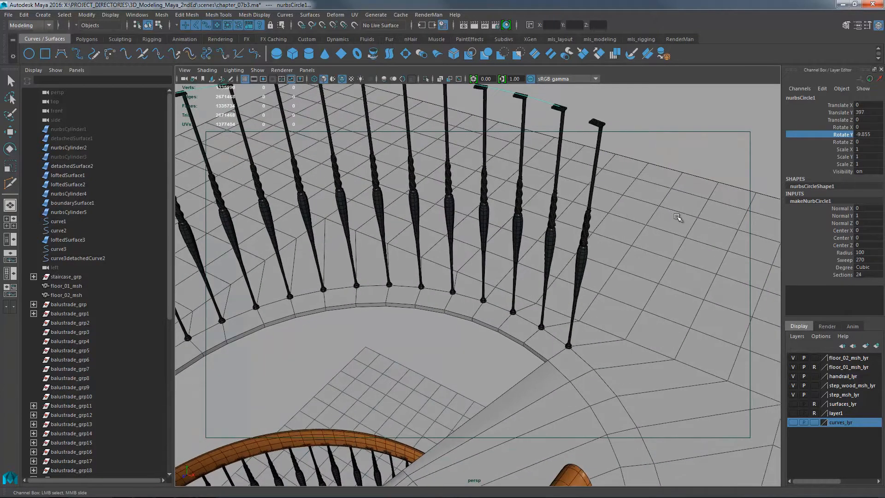
pyautogui.doubleClick(868, 260)
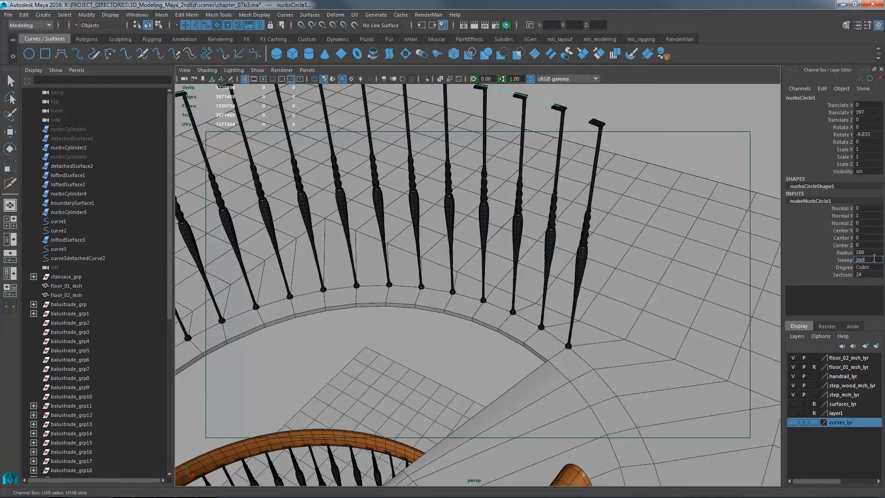
pyautogui.press('Return')
# Rotate the arc about Y to -19.022 so that its ends line up with the first and last balusters.
pyautogui.keyDown('alt'); pyautogui.moveTo(706, 251); pyautogui.dragTo(571, 239); pyautogui.keyUp('alt')
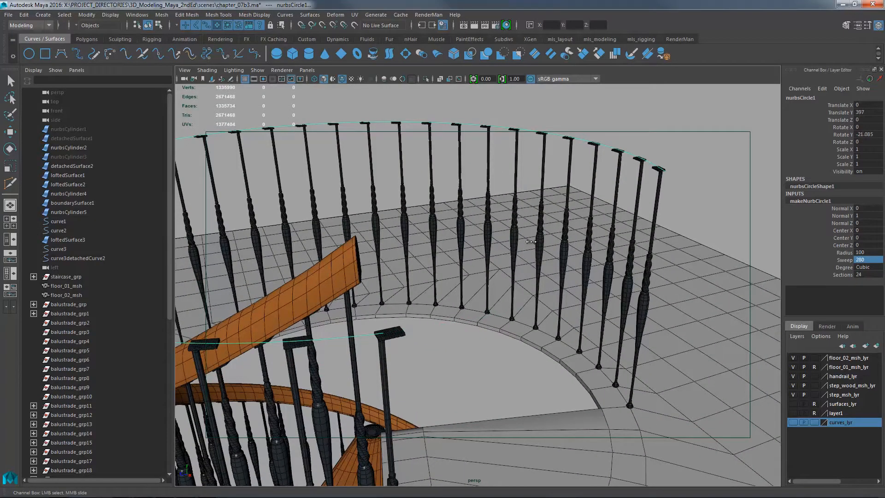
pyautogui.keyDown('alt'); pyautogui.moveTo(546, 244); pyautogui.dragTo(519, 219); pyautogui.keyUp('alt')
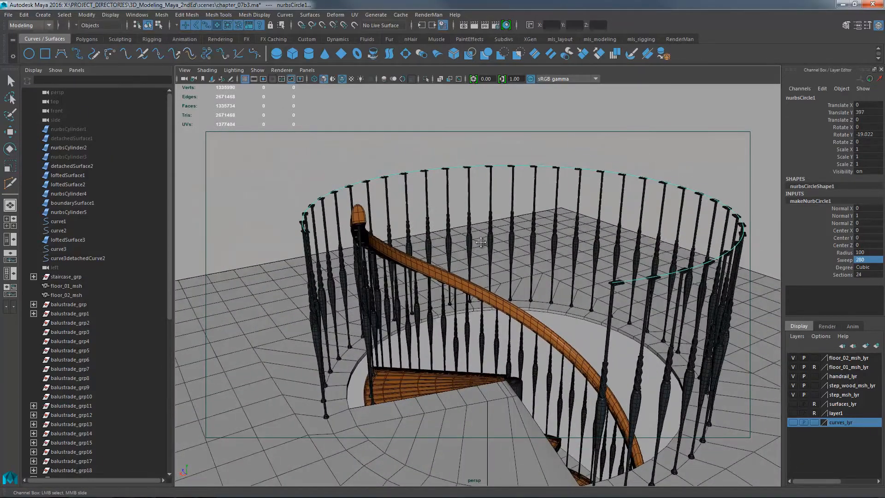
pyautogui.keyDown('alt'); pyautogui.moveTo(481, 241); pyautogui.dragTo(509, 248, button='middle'); pyautogui.keyUp('alt')
pyautogui.keyDown('alt'); pyautogui.moveTo(470, 254); pyautogui.dragTo(489, 249); pyautogui.keyUp('alt')
pyautogui.keyDown('alt'); pyautogui.moveTo(489, 244); pyautogui.dragTo(440, 248, button='middle'); pyautogui.keyUp('alt')
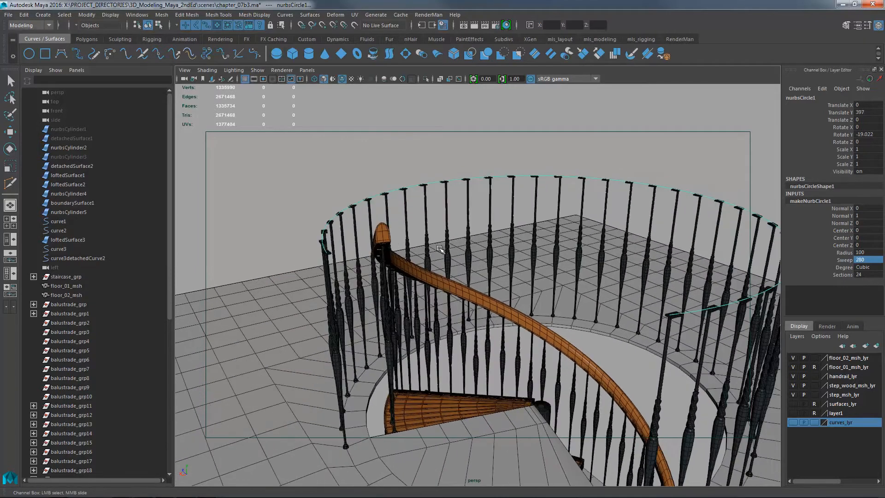
# Duplicate the open arc above the balusters and raise the copy to 402.476 in Y.
pyautogui.hotkey('ctrl', 'd')
pyautogui.press('w')
pyautogui.moveTo(556, 185); pyautogui.dragTo(441, 216)
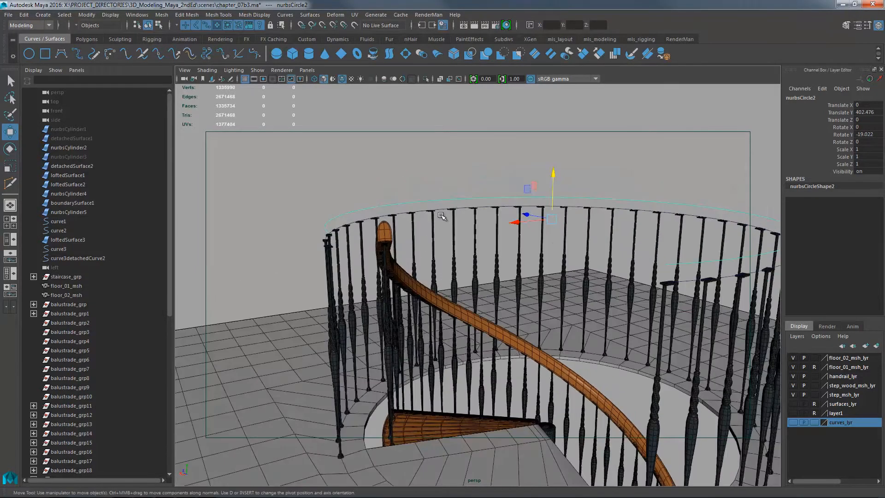
# Loft a surface between the original arc and its raised copy.
pyautogui.keyDown('shift'); pyautogui.click(442, 212); pyautogui.keyUp('shift')
pyautogui.click(309, 14)
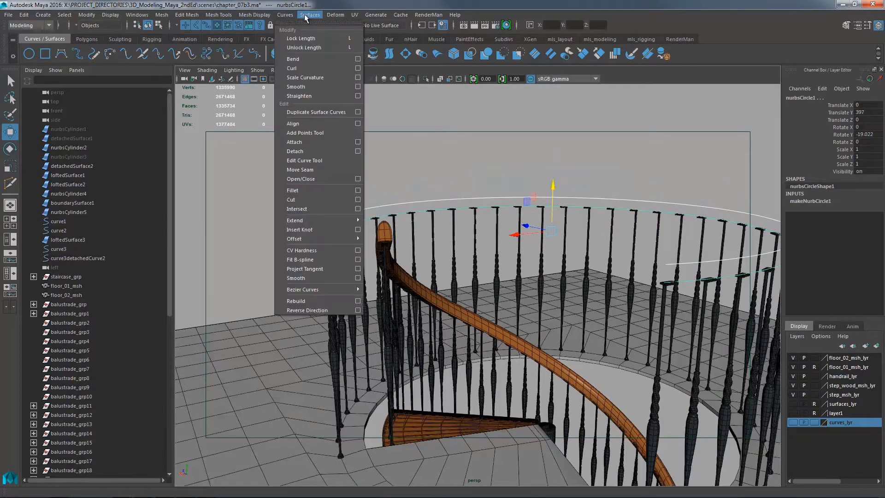
pyautogui.click(333, 38)
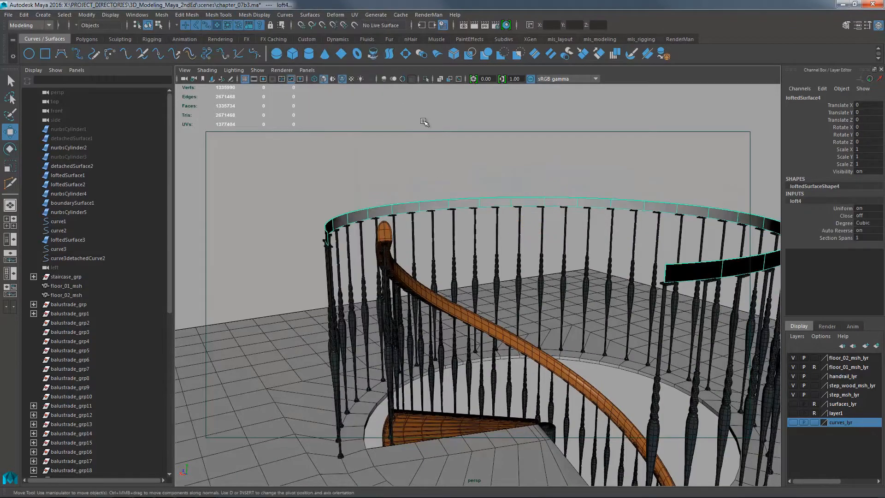
# Convert the lofted band to a quad polygon mesh with 100 iso params in U and 2 in V.
pyautogui.keyDown('alt'); pyautogui.moveTo(548, 225); pyautogui.dragTo(462, 212); pyautogui.keyUp('alt')
pyautogui.keyDown('alt'); pyautogui.moveTo(462, 213); pyautogui.dragTo(554, 208, button='right'); pyautogui.keyUp('alt')
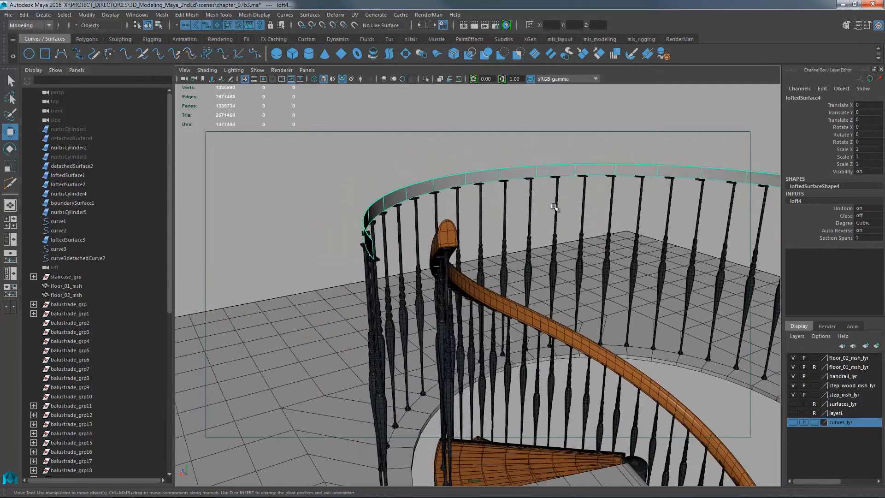
pyautogui.doubleClick(662, 54)
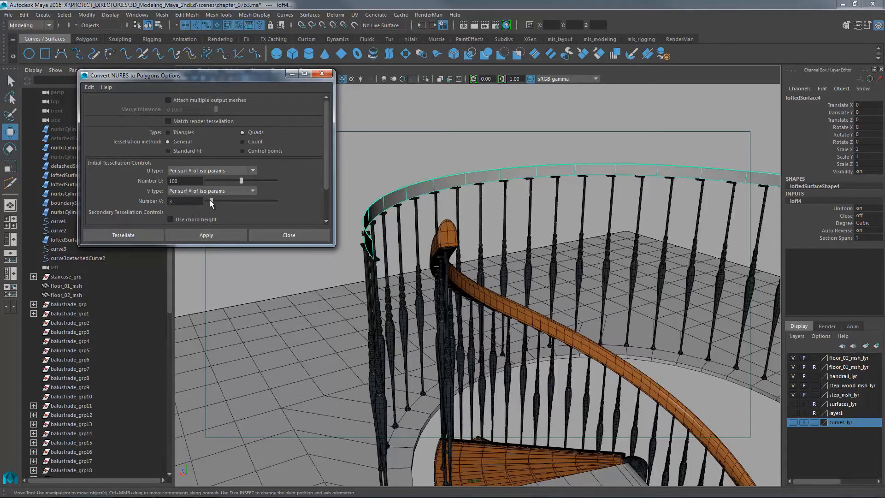
pyautogui.click(206, 235)
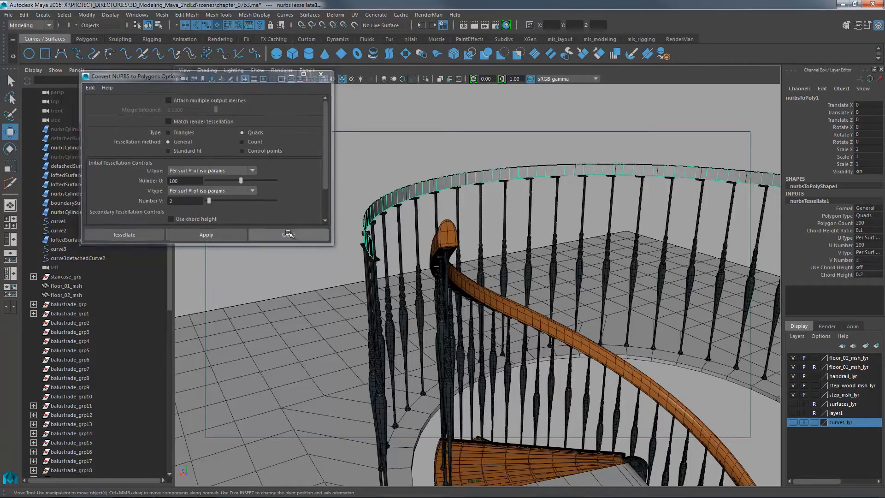
pyautogui.click(289, 235)
# Add the new lofted surface to surfaces_lyr.
pyautogui.keyDown('alt'); pyautogui.moveTo(694, 288); pyautogui.dragTo(439, 262); pyautogui.keyUp('alt')
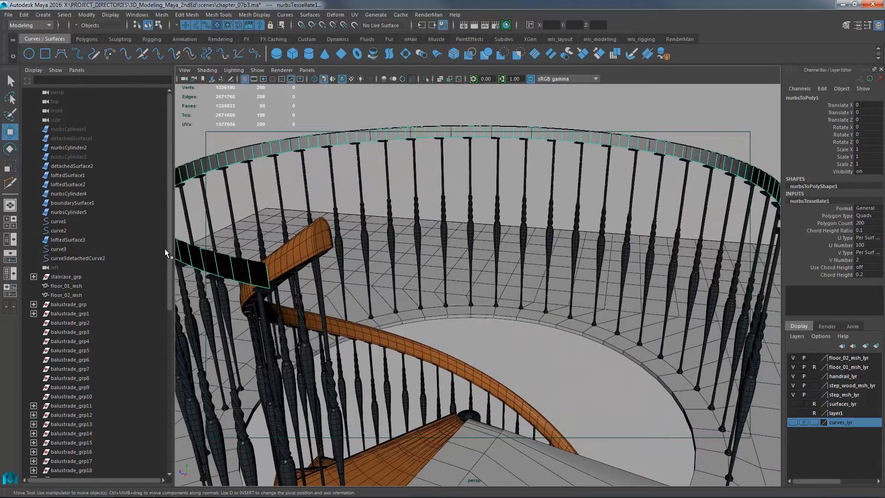
pyautogui.moveTo(165, 251); pyautogui.dragTo(164, 430)
pyautogui.click(74, 442)
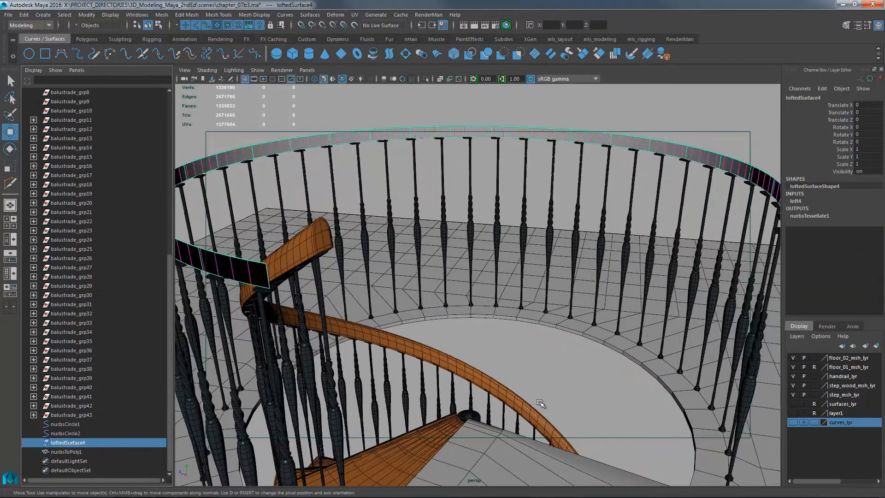
pyautogui.rightClick(844, 408)
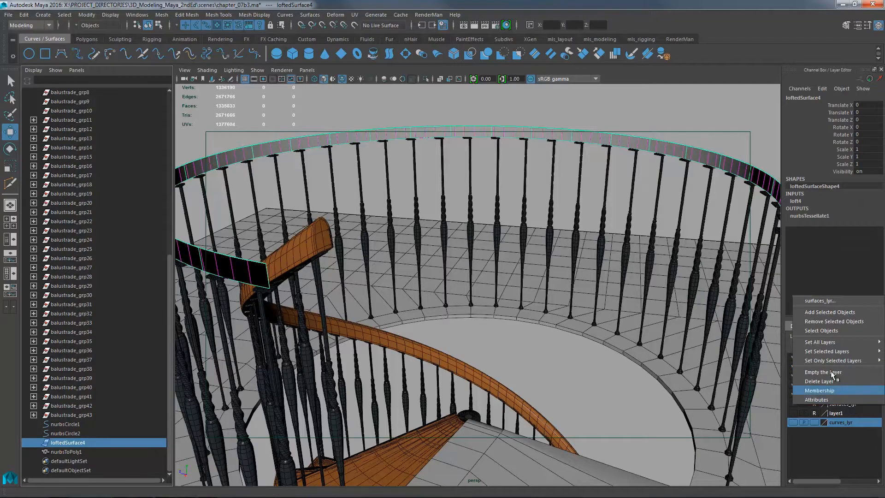
pyautogui.click(811, 322)
# Add both circular curves, nurbsCircle1 and nurbsCircle2, to curves_lyr.
pyautogui.moveTo(85, 425); pyautogui.dragTo(82, 433)
pyautogui.rightClick(841, 423)
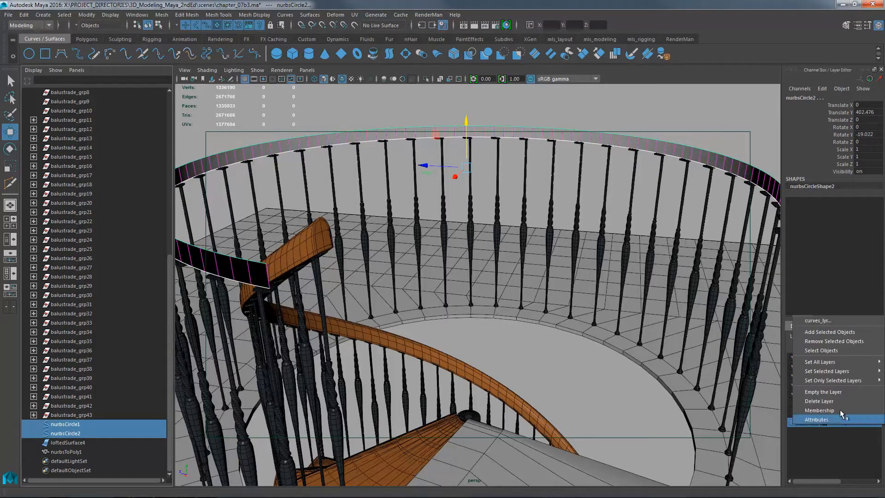
pyautogui.click(820, 329)
# Extrude all faces of the converted polygon band with a thickness of 3.
pyautogui.keyDown('alt'); pyautogui.moveTo(502, 199); pyautogui.dragTo(469, 229); pyautogui.keyUp('alt')
pyautogui.click(403, 199)
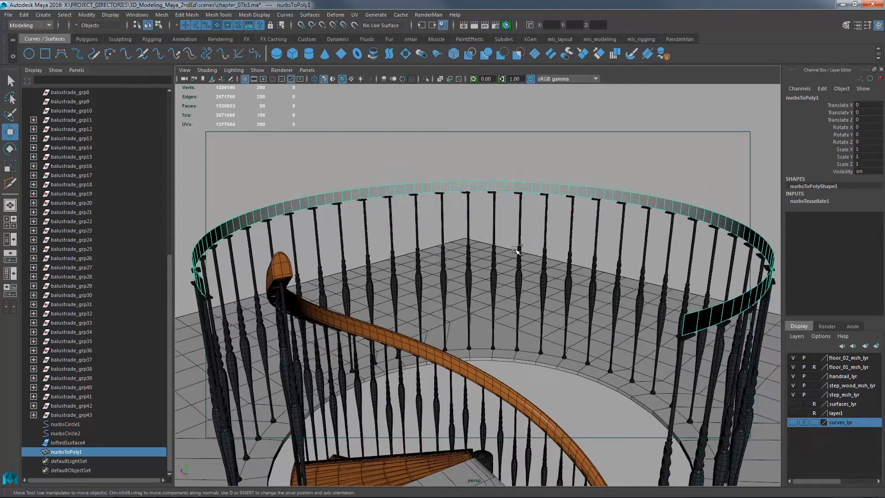
pyautogui.hotkey('ctrl', 'e')
pyautogui.click(745, 230)
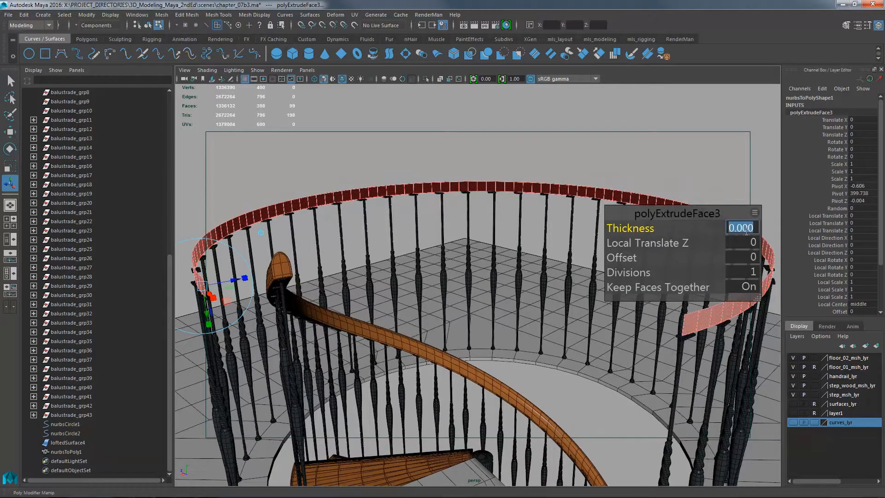
pyautogui.write('3')
pyautogui.press('Return')
pyautogui.keyDown('alt'); pyautogui.moveTo(455, 267); pyautogui.dragTo(570, 236); pyautogui.keyUp('alt')
pyautogui.click(256, 240)
pyautogui.keyDown('alt'); pyautogui.moveTo(282, 265); pyautogui.dragTo(350, 252); pyautogui.keyUp('alt')
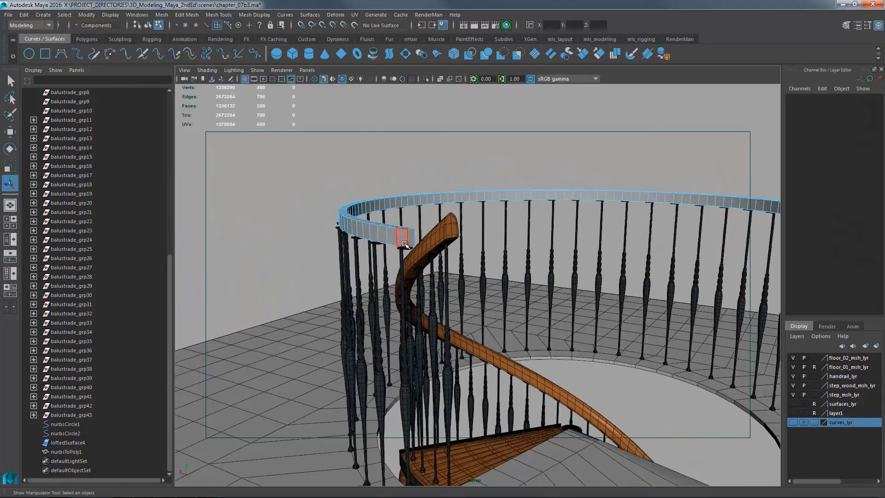
pyautogui.press('F10')
pyautogui.click(407, 235)
pyautogui.press('F11')
pyautogui.click(405, 236)
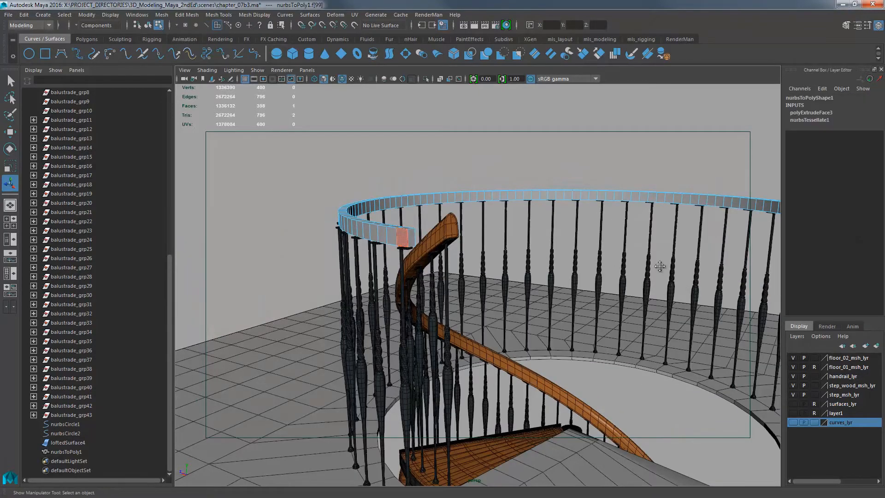
pyautogui.keyDown('alt'); pyautogui.moveTo(661, 266); pyautogui.dragTo(536, 207); pyautogui.keyUp('alt')
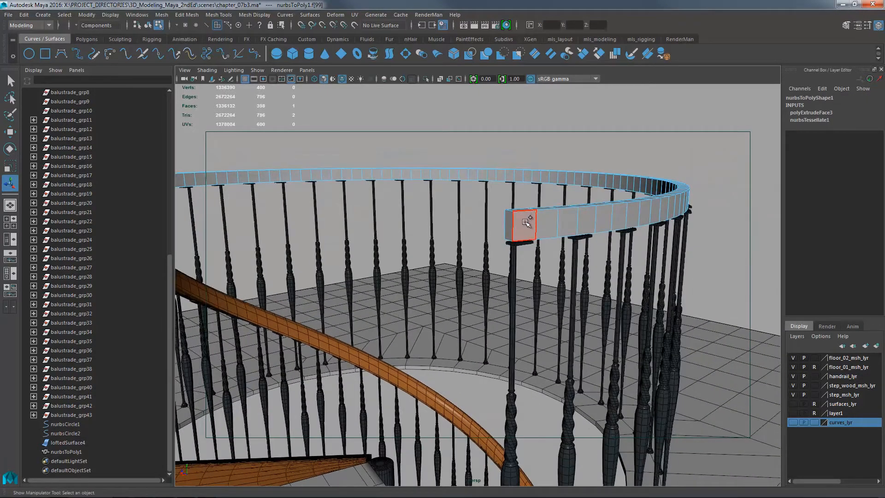
pyautogui.keyDown('shift'); pyautogui.click(526, 223); pyautogui.keyUp('shift')
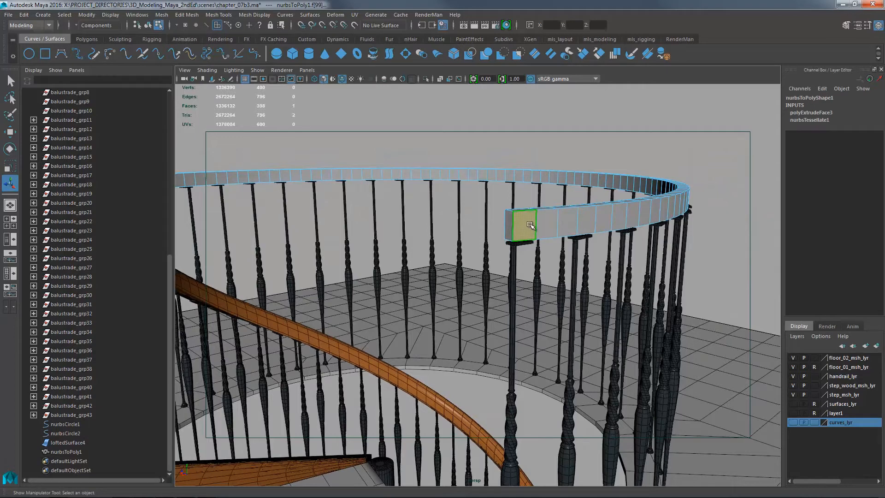
pyautogui.keyDown('shift'); pyautogui.click(531, 222); pyautogui.keyUp('shift')
pyautogui.doubleClick(531, 222)
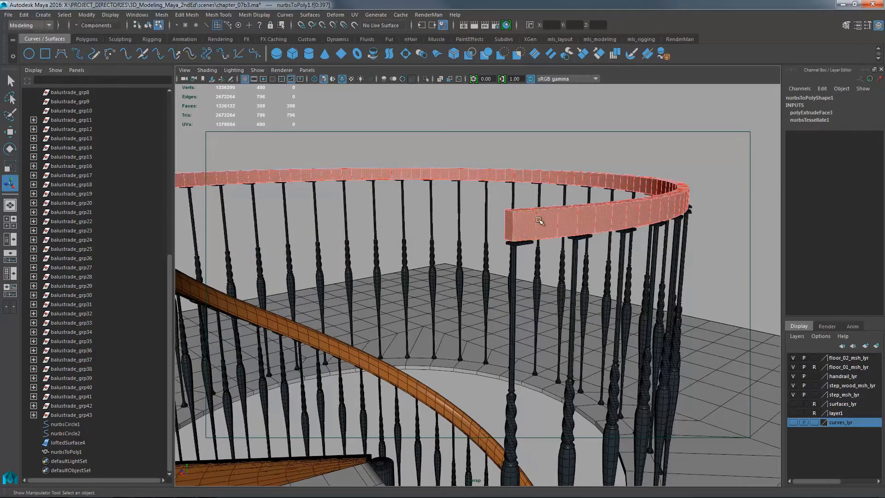
# Extrude the handrail's whole outward-facing face loop with a thickness of 3.
pyautogui.click(535, 223)
pyautogui.keyDown('alt'); pyautogui.moveTo(350, 255); pyautogui.dragTo(420, 214); pyautogui.keyUp('alt')
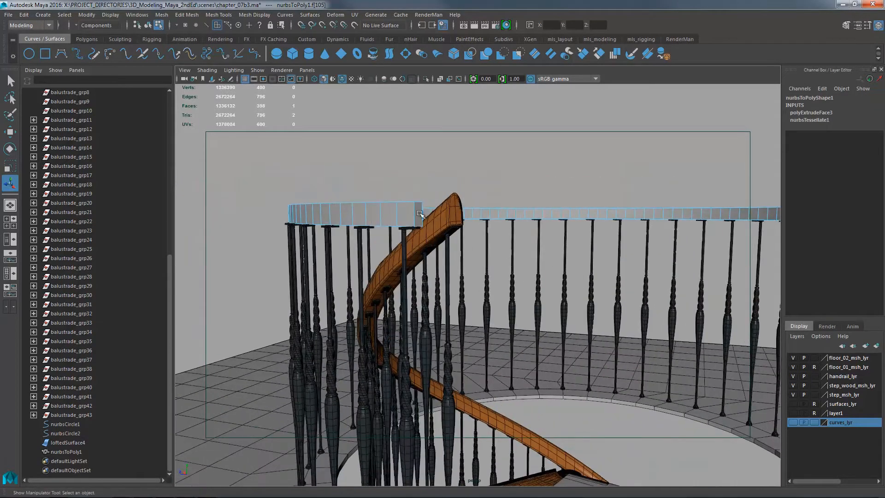
pyautogui.keyDown('shift'); pyautogui.doubleClick(408, 213); pyautogui.keyUp('shift')
pyautogui.keyDown('alt'); pyautogui.moveTo(556, 218); pyautogui.dragTo(555, 245); pyautogui.keyUp('alt')
pyautogui.hotkey('ctrl', 'e')
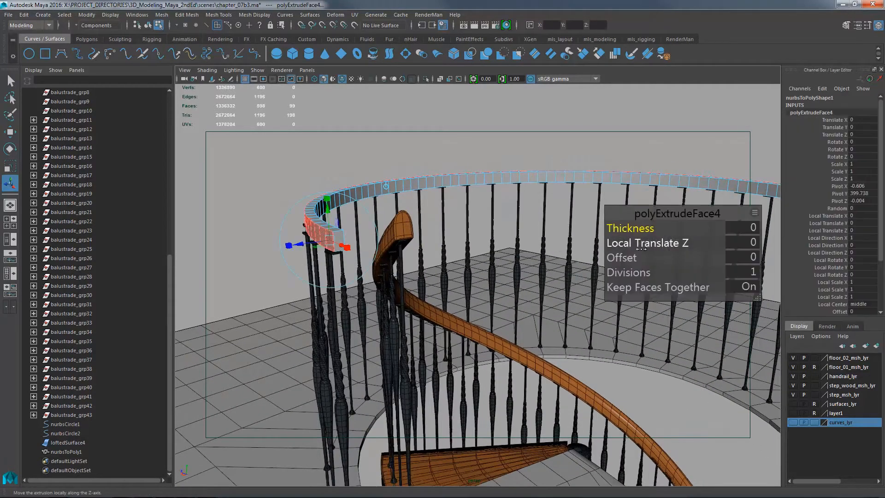
pyautogui.click(744, 226)
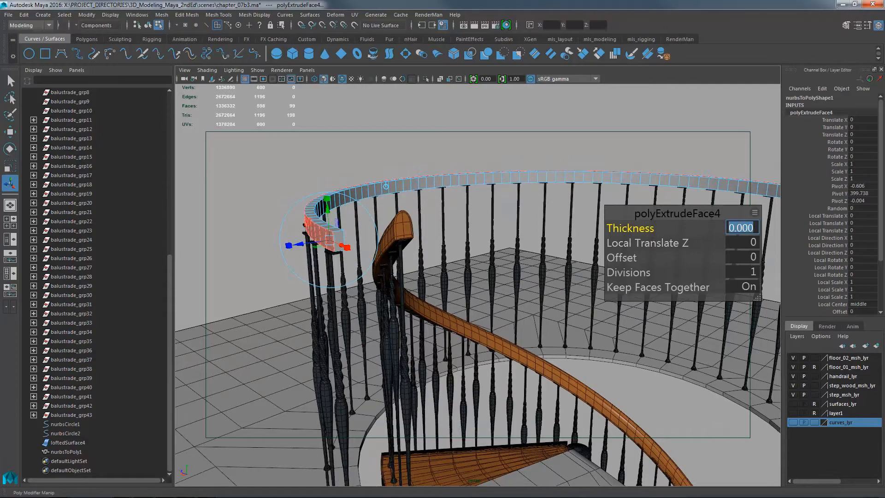
pyautogui.write('3')
pyautogui.press('Return')
# Delete the faces that cap both ends of the upper handrail.
pyautogui.click(487, 136)
pyautogui.keyDown('alt'); pyautogui.moveTo(493, 203); pyautogui.dragTo(544, 217); pyautogui.keyUp('alt')
pyautogui.moveTo(511, 223)
pyautogui.keyDown('alt'); pyautogui.mouseDown(button='right')
pyautogui.moveTo(545, 225)
pyautogui.moveTo(512, 225)
pyautogui.mouseUp(button='right'); pyautogui.keyUp('alt')
pyautogui.keyDown('alt'); pyautogui.moveTo(511, 225); pyautogui.dragTo(441, 286); pyautogui.keyUp('alt')
pyautogui.keyDown('alt'); pyautogui.moveTo(440, 334); pyautogui.dragTo(464, 325, button='right'); pyautogui.keyUp('alt')
pyautogui.keyDown('alt'); pyautogui.moveTo(464, 325); pyautogui.dragTo(445, 271, button='middle'); pyautogui.keyUp('alt')
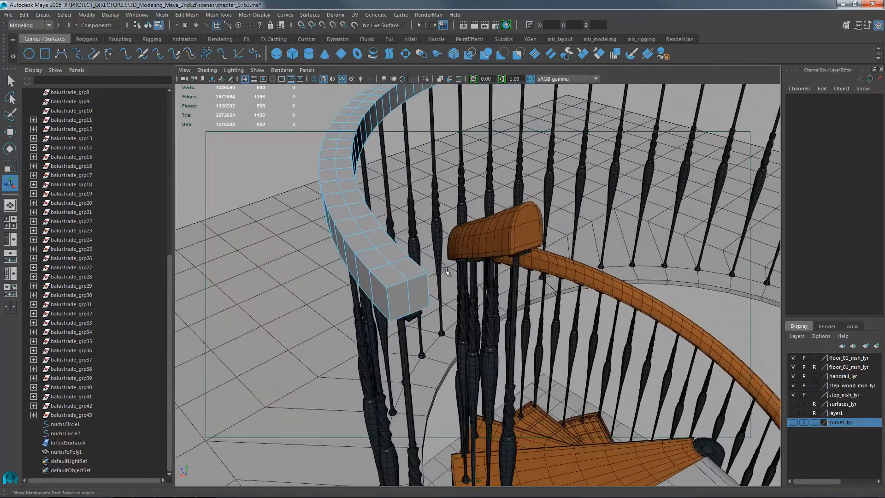
pyautogui.click(417, 295)
pyautogui.keyDown('alt'); pyautogui.moveTo(417, 295); pyautogui.dragTo(461, 242); pyautogui.keyUp('alt')
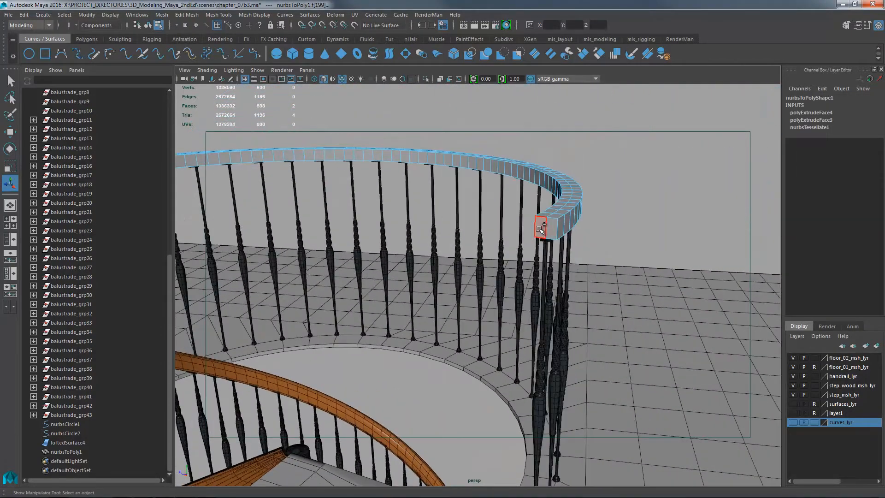
pyautogui.keyDown('shift'); pyautogui.click(552, 230); pyautogui.keyUp('shift')
pyautogui.press('Delete')
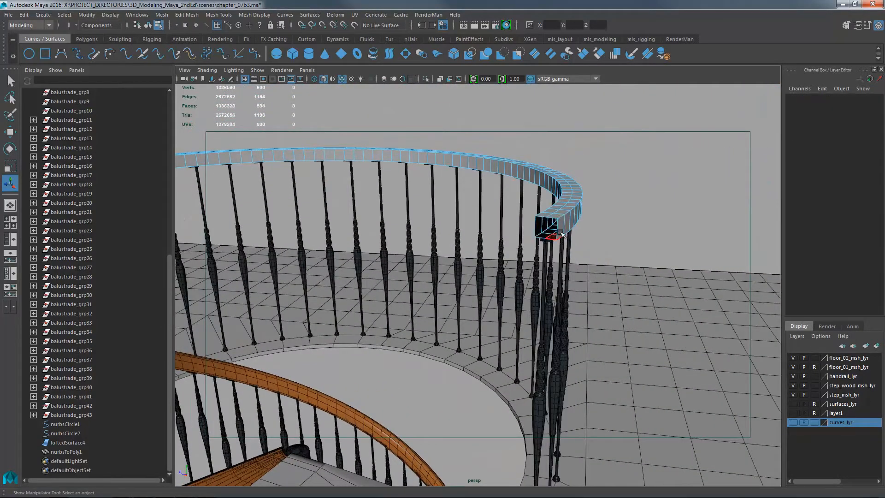
# Raise the centre edge loop along the handrail's top to give it a peaked profile.
pyautogui.press('F8')
pyautogui.keyDown('alt'); pyautogui.moveTo(571, 199); pyautogui.dragTo(576, 223); pyautogui.keyUp('alt')
pyautogui.moveTo(577, 223); pyautogui.dragTo(579, 195, button='right')
pyautogui.doubleClick(567, 217)
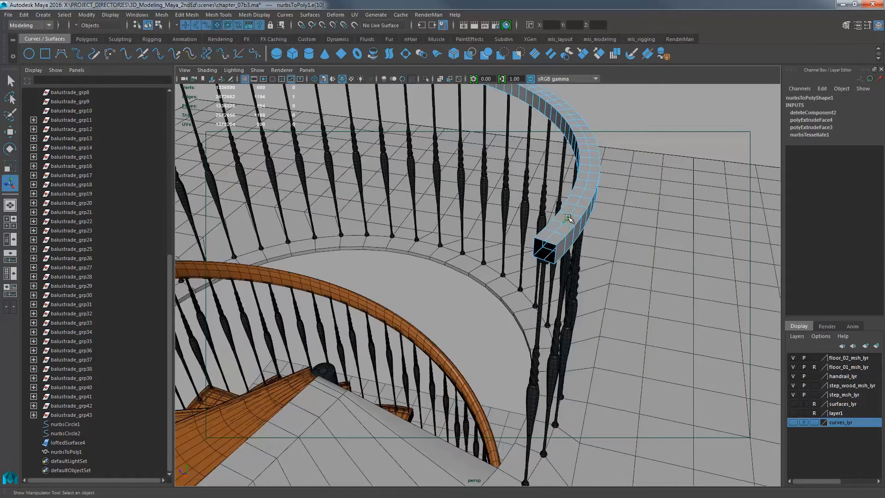
pyautogui.keyDown('alt'); pyautogui.moveTo(568, 217); pyautogui.dragTo(311, 166); pyautogui.keyUp('alt')
pyautogui.press('w')
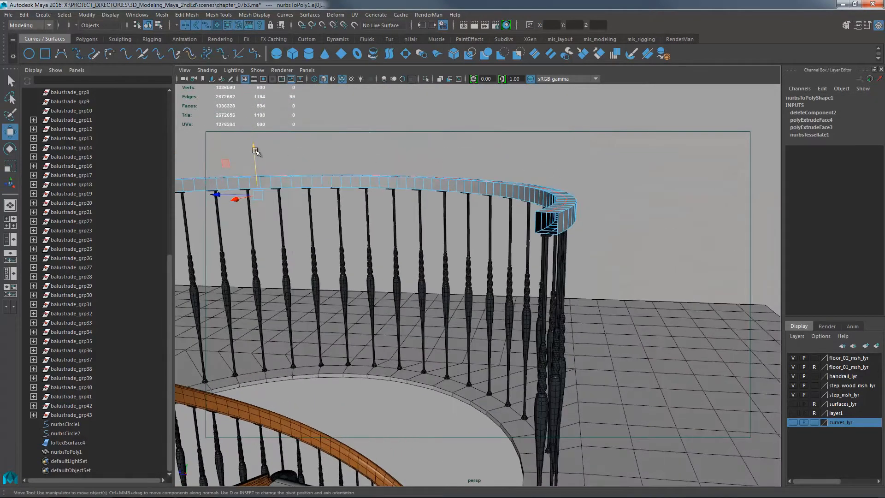
pyautogui.moveTo(254, 151); pyautogui.dragTo(257, 140)
pyautogui.keyDown('alt'); pyautogui.moveTo(519, 185); pyautogui.dragTo(571, 203); pyautogui.keyUp('alt')
pyautogui.keyDown('alt'); pyautogui.moveTo(571, 202); pyautogui.dragTo(622, 176, button='right'); pyautogui.keyUp('alt')
pyautogui.keyDown('alt'); pyautogui.moveTo(622, 175); pyautogui.dragTo(588, 171, button='middle'); pyautogui.keyUp('alt')
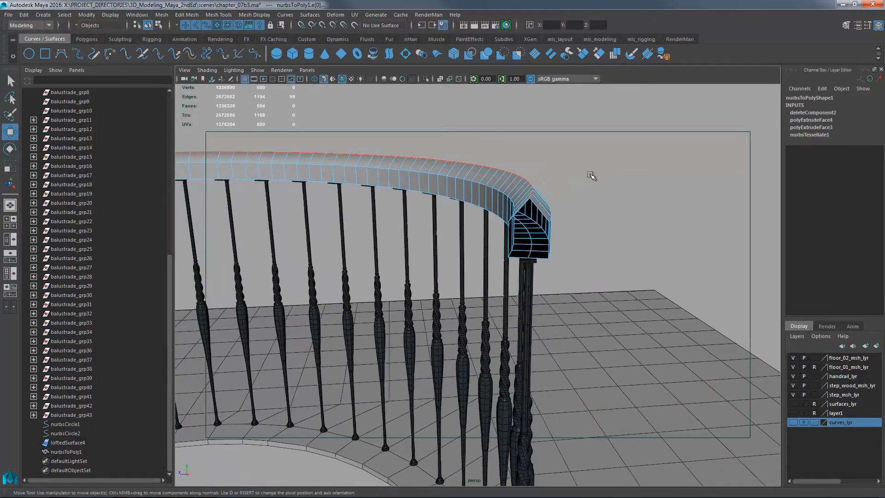
pyautogui.keyDown('alt'); pyautogui.moveTo(590, 176); pyautogui.dragTo(390, 174, button='right'); pyautogui.keyUp('alt')
pyautogui.moveTo(258, 178); pyautogui.dragTo(253, 175)
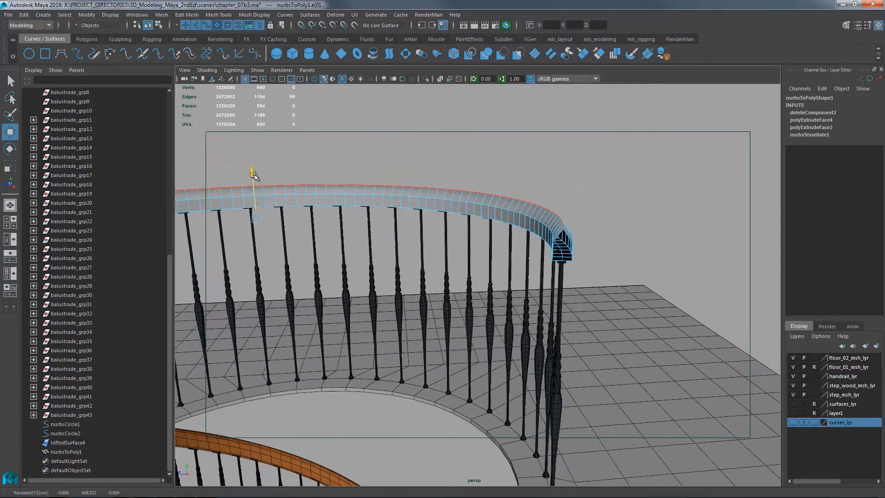
# Insert one edge loop along each sloping top side of the handrail with the Multi-Cut tool.
pyautogui.keyDown('alt'); pyautogui.moveTo(449, 204); pyautogui.dragTo(529, 165); pyautogui.keyUp('alt')
pyautogui.click(507, 220)
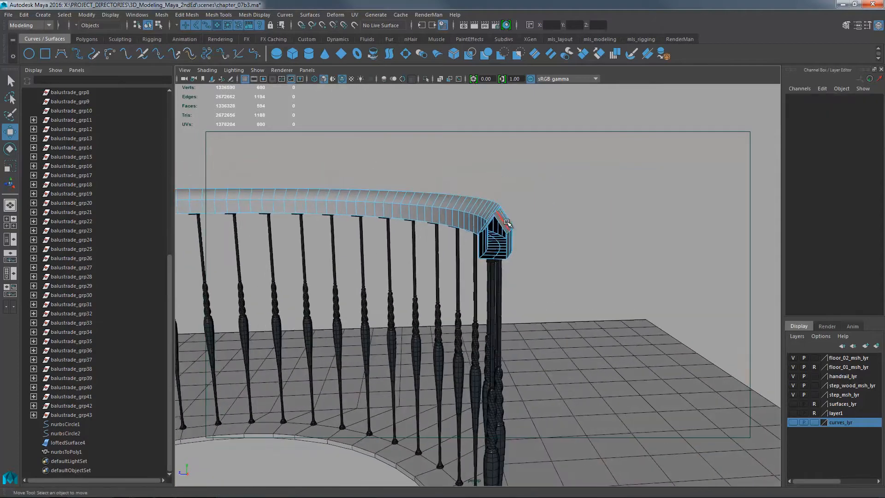
pyautogui.click(558, 200)
pyautogui.click(511, 229)
pyautogui.keyDown('alt'); pyautogui.moveTo(627, 171); pyautogui.dragTo(490, 222); pyautogui.keyUp('alt')
pyautogui.hotkey('ctrl', 'shift', 'x')
pyautogui.moveTo(544, 206); pyautogui.dragTo(594, 193, button='right')
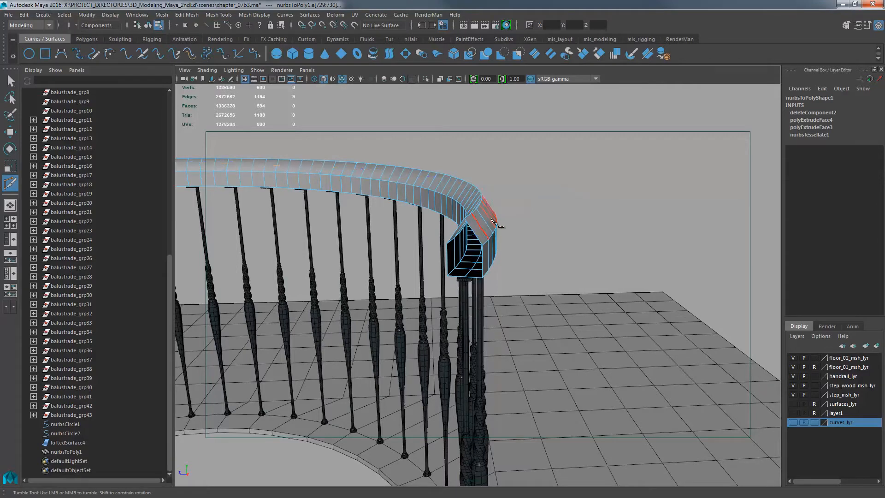
pyautogui.keyDown('ctrl'); pyautogui.click(488, 208); pyautogui.keyUp('ctrl')
pyautogui.keyDown('alt'); pyautogui.moveTo(488, 208); pyautogui.dragTo(494, 225); pyautogui.keyUp('alt')
pyautogui.keyDown('ctrl'); pyautogui.click(464, 221); pyautogui.keyUp('ctrl')
pyautogui.press('w')
# Fill the open holes at the ends of the handrail mesh.
pyautogui.moveTo(492, 214); pyautogui.dragTo(515, 200, button='right')
pyautogui.click(490, 213)
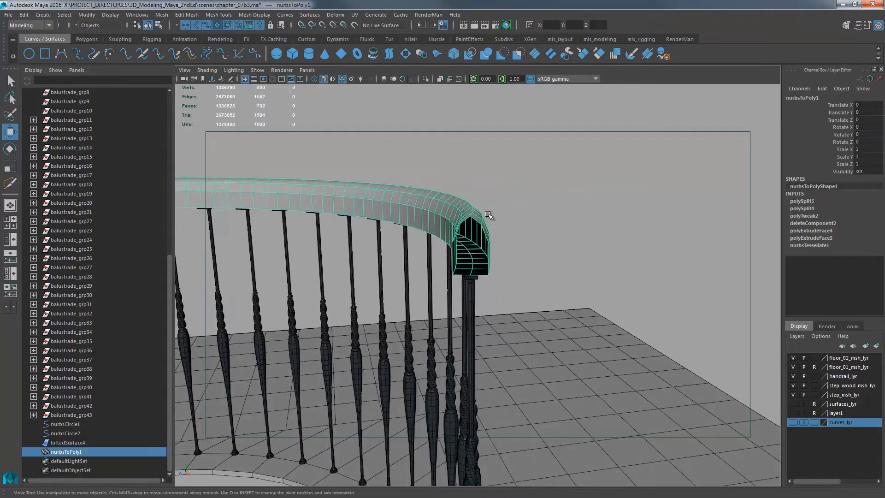
pyautogui.click(162, 14)
pyautogui.click(175, 82)
pyautogui.keyDown('alt'); pyautogui.moveTo(516, 230); pyautogui.dragTo(544, 224); pyautogui.keyUp('alt')
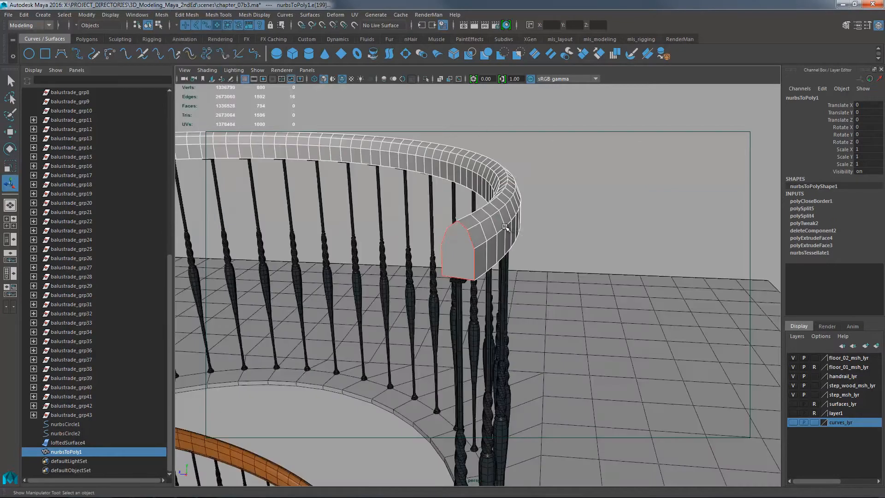
pyautogui.click(572, 188)
# Extrude the two end cap faces of the handrail with an offset of 1.18.
pyautogui.click(465, 248)
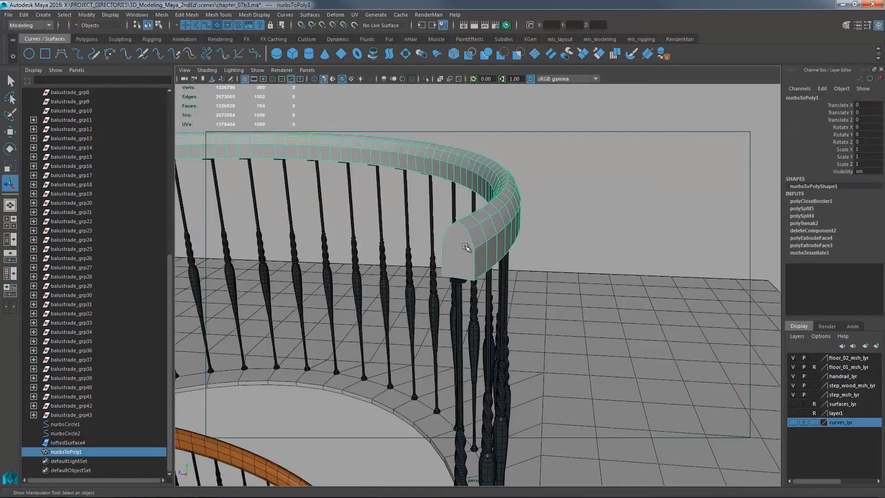
pyautogui.press('F11')
pyautogui.click(462, 250)
pyautogui.keyDown('alt'); pyautogui.moveTo(488, 235); pyautogui.dragTo(672, 178); pyautogui.keyUp('alt')
pyautogui.keyDown('alt'); pyautogui.moveTo(359, 237); pyautogui.dragTo(449, 210); pyautogui.keyUp('alt')
pyautogui.keyDown('shift'); pyautogui.click(445, 210); pyautogui.keyUp('shift')
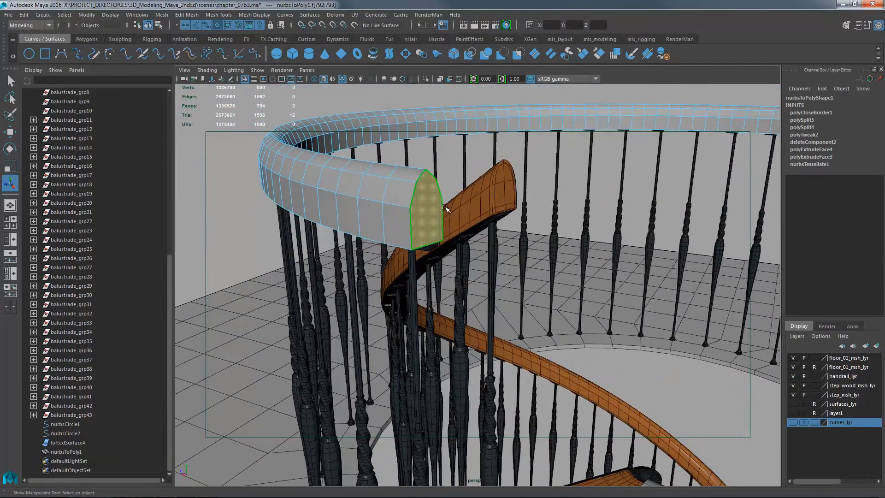
pyautogui.hotkey('ctrl', 'e')
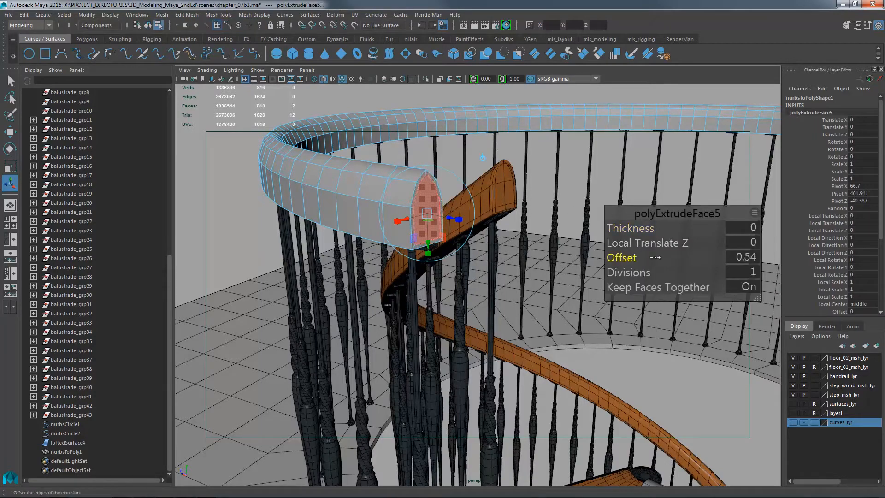
pyautogui.keyDown('alt'); pyautogui.moveTo(517, 237); pyautogui.dragTo(446, 231); pyautogui.keyUp('alt')
pyautogui.keyDown('alt'); pyautogui.moveTo(446, 231); pyautogui.dragTo(488, 228, button='middle'); pyautogui.keyUp('alt')
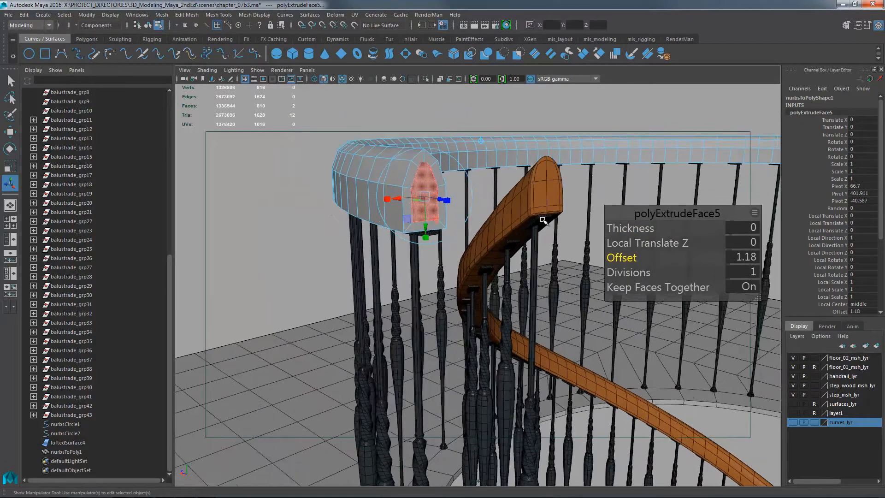
# Split the inset face of the handrail's near end cap with a vertical and a horizontal Multi-Cut.
pyautogui.keyDown('alt'); pyautogui.moveTo(488, 229); pyautogui.dragTo(503, 186, button='right'); pyautogui.keyUp('alt')
pyautogui.keyDown('alt'); pyautogui.moveTo(503, 187); pyautogui.dragTo(501, 223, button='middle'); pyautogui.keyUp('alt')
pyautogui.hotkey('ctrl', 'shift', 'x')
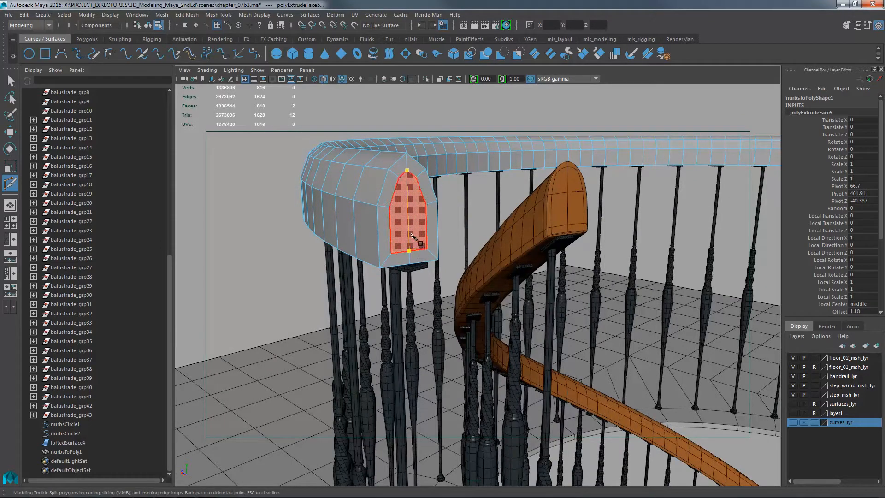
pyautogui.rightClick(411, 234)
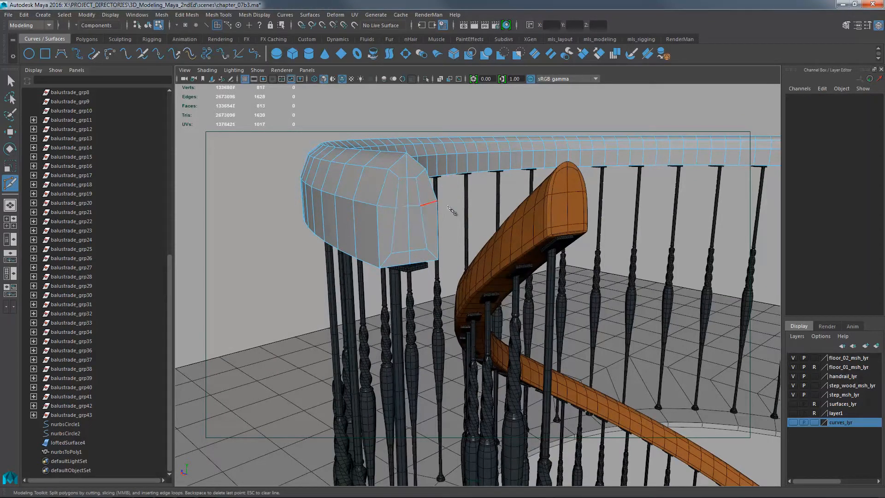
# Cut vertical and horizontal edges across the inset face of the handrail's opposite end cap.
pyautogui.keyDown('alt'); pyautogui.moveTo(636, 267); pyautogui.dragTo(571, 219); pyautogui.keyUp('alt')
pyautogui.keyDown('alt'); pyautogui.moveTo(570, 218); pyautogui.dragTo(640, 203, button='right'); pyautogui.keyUp('alt')
pyautogui.keyDown('alt'); pyautogui.moveTo(641, 203); pyautogui.dragTo(603, 223, button='middle'); pyautogui.keyUp('alt')
pyautogui.keyDown('ctrl'); pyautogui.keyDown('shift'); pyautogui.moveTo(605, 203); pyautogui.dragTo(645, 189, button='right'); pyautogui.keyUp('shift'); pyautogui.keyUp('ctrl')
pyautogui.keyDown('alt'); pyautogui.moveTo(537, 221); pyautogui.dragTo(598, 206); pyautogui.keyUp('alt')
pyautogui.keyDown('alt'); pyautogui.moveTo(598, 206); pyautogui.dragTo(638, 152, button='right'); pyautogui.keyUp('alt')
pyautogui.keyDown('alt'); pyautogui.moveTo(638, 152); pyautogui.dragTo(555, 217, button='middle'); pyautogui.keyUp('alt')
pyautogui.keyDown('alt'); pyautogui.moveTo(556, 217); pyautogui.dragTo(566, 147, button='right'); pyautogui.keyUp('alt')
pyautogui.keyDown('alt'); pyautogui.moveTo(566, 147); pyautogui.dragTo(542, 189, button='middle'); pyautogui.keyUp('alt')
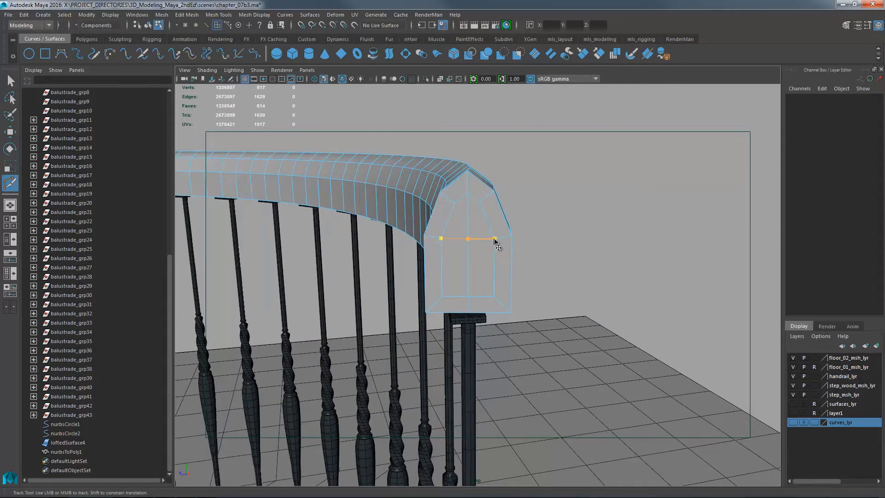
pyautogui.keyDown('alt'); pyautogui.moveTo(579, 185); pyautogui.dragTo(276, 216, button='right'); pyautogui.keyUp('alt')
# Bevel the handrail's end cap outlines and lower lengthwise edges with 2 segments.
pyautogui.press('w')
pyautogui.press('F8')
pyautogui.click(489, 261)
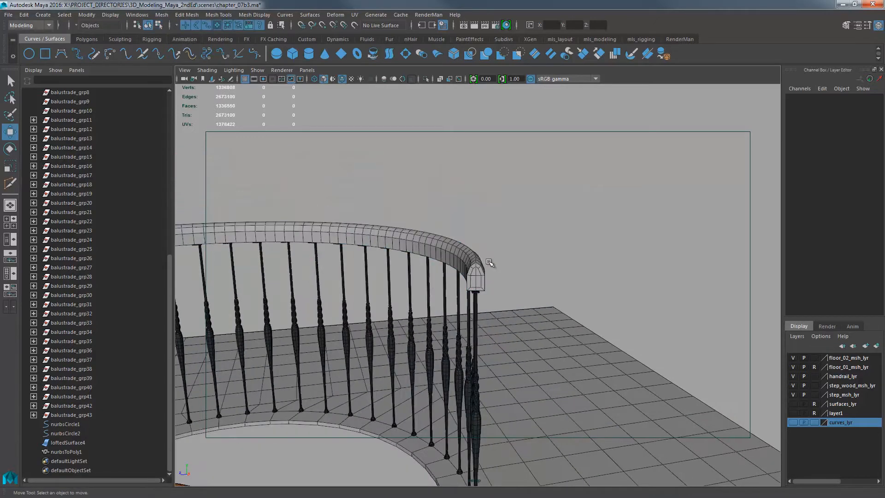
pyautogui.click(484, 271)
pyautogui.keyDown('alt'); pyautogui.moveTo(496, 263); pyautogui.dragTo(570, 261); pyautogui.keyUp('alt')
pyautogui.keyDown('alt'); pyautogui.moveTo(570, 262); pyautogui.dragTo(561, 238, button='middle'); pyautogui.keyUp('alt')
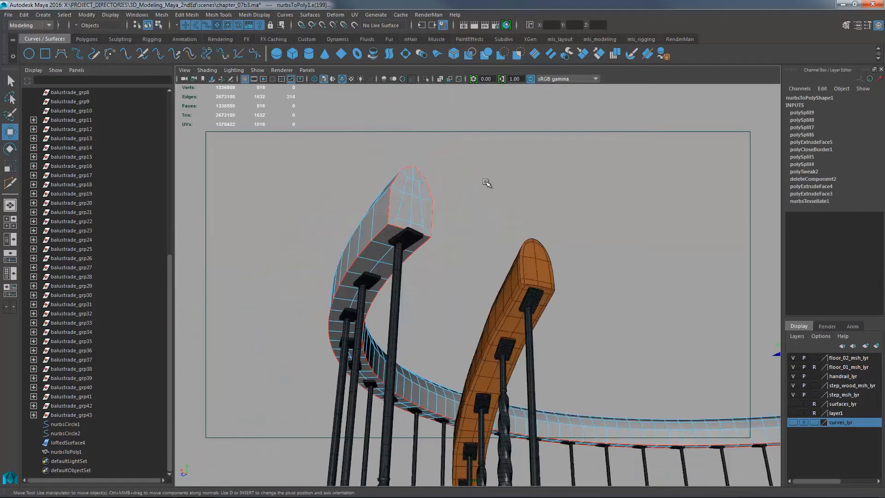
pyautogui.keyDown('alt'); pyautogui.moveTo(486, 183); pyautogui.dragTo(524, 179); pyautogui.keyUp('alt')
pyautogui.press('space')
pyautogui.click(442, 177)
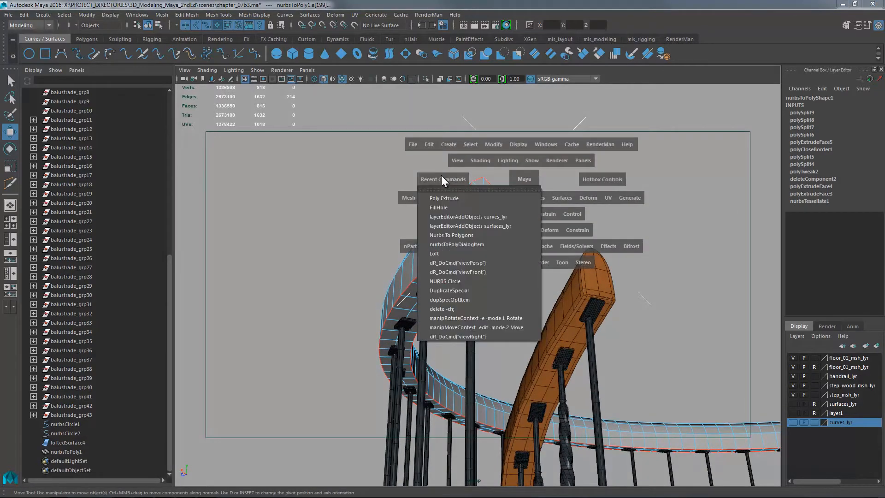
pyautogui.click(442, 176)
pyautogui.click(434, 199)
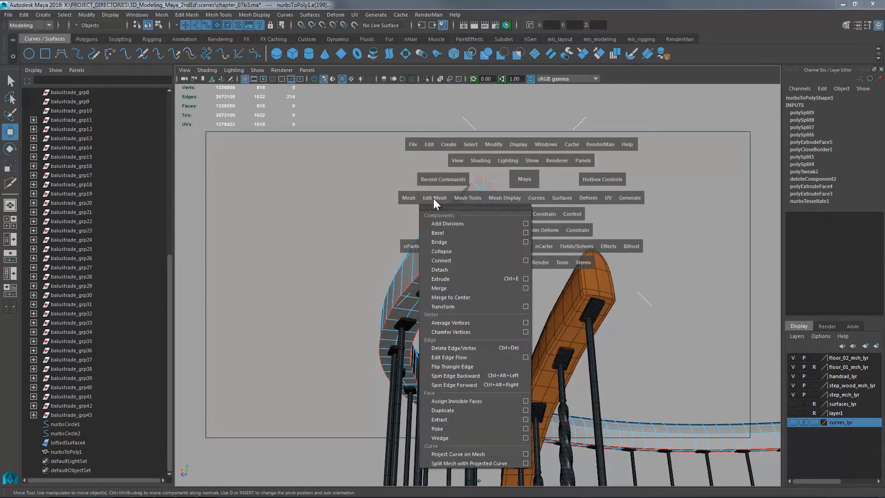
pyautogui.click(440, 233)
pyautogui.keyDown('alt'); pyautogui.moveTo(546, 192); pyautogui.dragTo(496, 197); pyautogui.keyUp('alt')
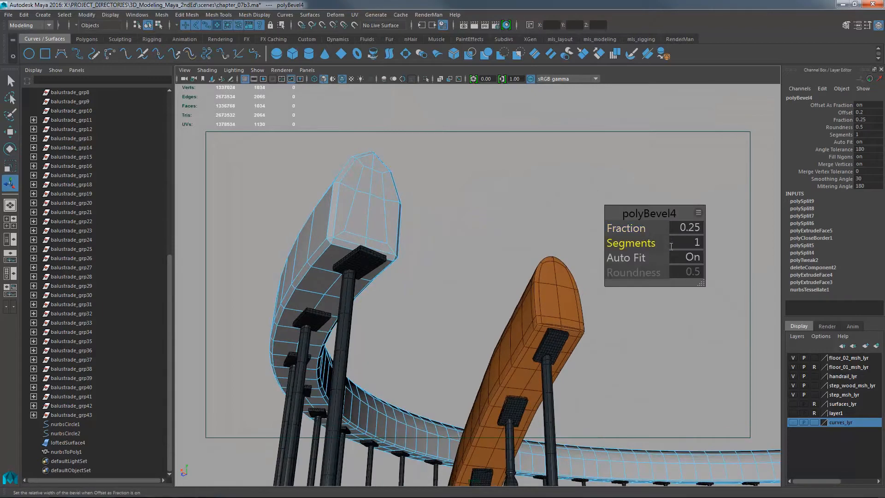
pyautogui.press('Return')
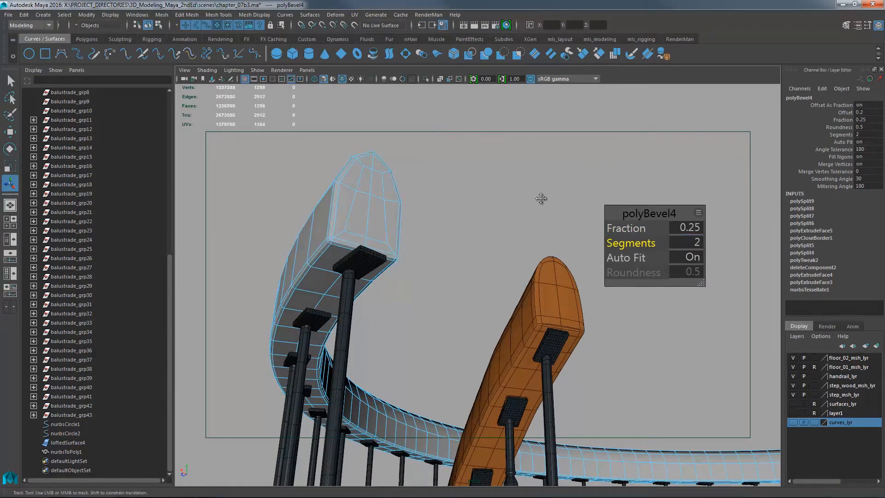
# Try bevel fractions of 1 and 0.5, and restore the fraction to 0.25.
pyautogui.keyDown('alt'); pyautogui.moveTo(540, 198); pyautogui.dragTo(605, 250); pyautogui.keyUp('alt')
pyautogui.click(677, 228)
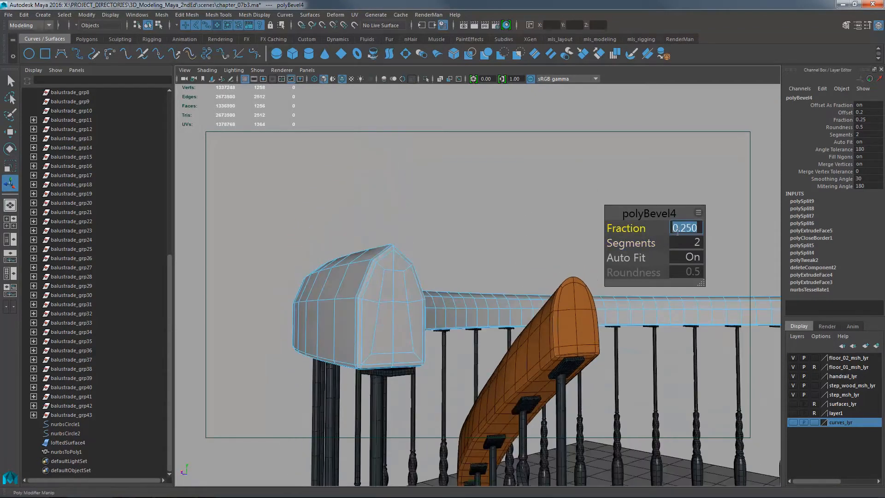
pyautogui.write('1')
pyautogui.press('Return')
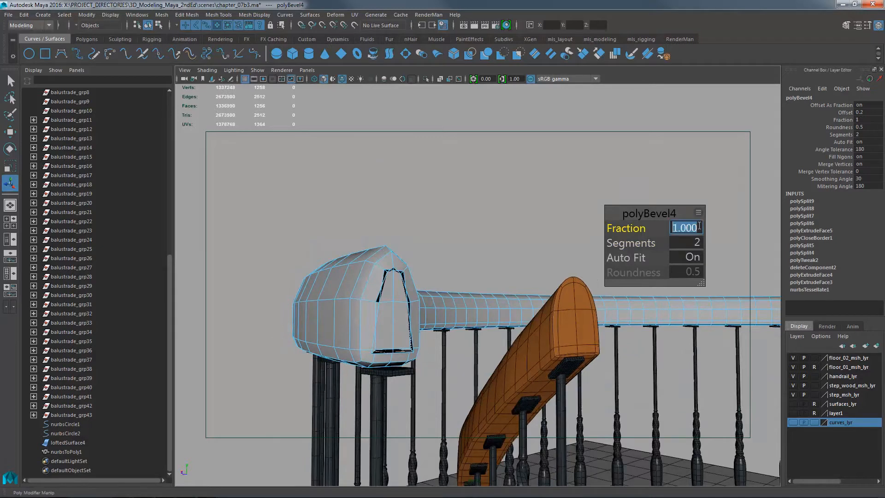
pyautogui.write('0.5')
pyautogui.press('Return')
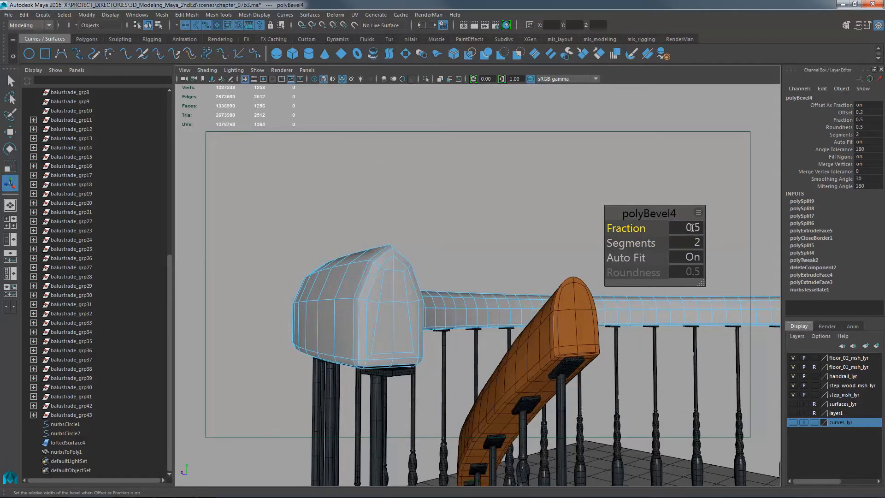
pyautogui.click(696, 229)
pyautogui.write('.25')
pyautogui.press('Return')
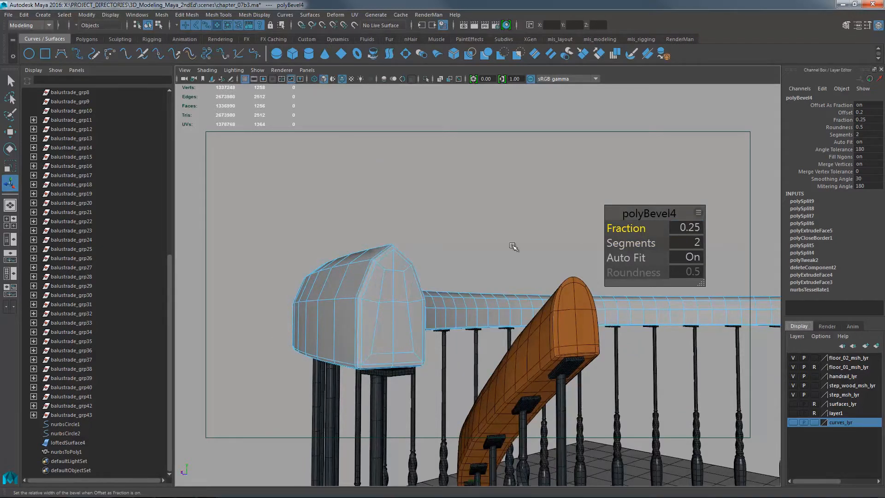
# Turn on smooth preview for the handrail and assign it the orange wood material used on the stair rail.
pyautogui.moveTo(389, 271); pyautogui.dragTo(429, 235, button='right')
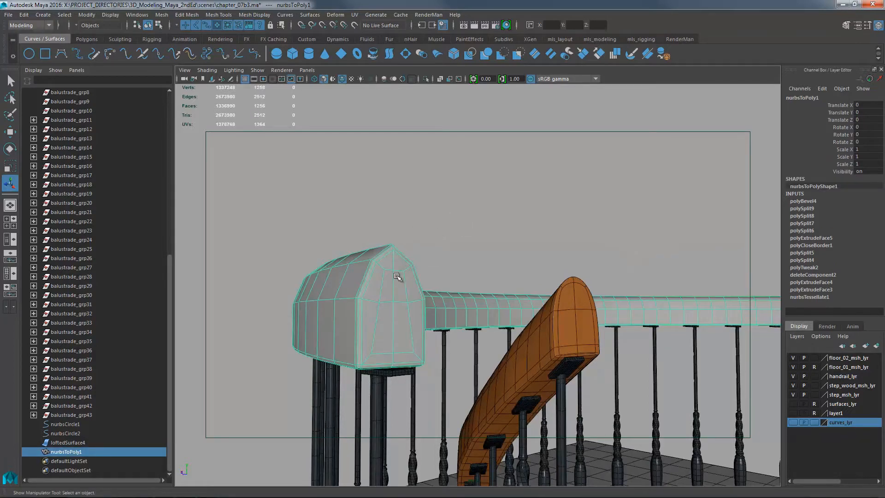
pyautogui.press('3')
pyautogui.click(495, 223)
pyautogui.moveTo(402, 276); pyautogui.dragTo(482, 480, button='right')
# Inspect the balustrade and handrail from several angles in textured and plain shaded display.
pyautogui.keyDown('alt'); pyautogui.moveTo(693, 248); pyautogui.dragTo(511, 247, button='right'); pyautogui.keyUp('alt')
pyautogui.keyDown('alt'); pyautogui.moveTo(512, 247); pyautogui.dragTo(575, 149); pyautogui.keyUp('alt')
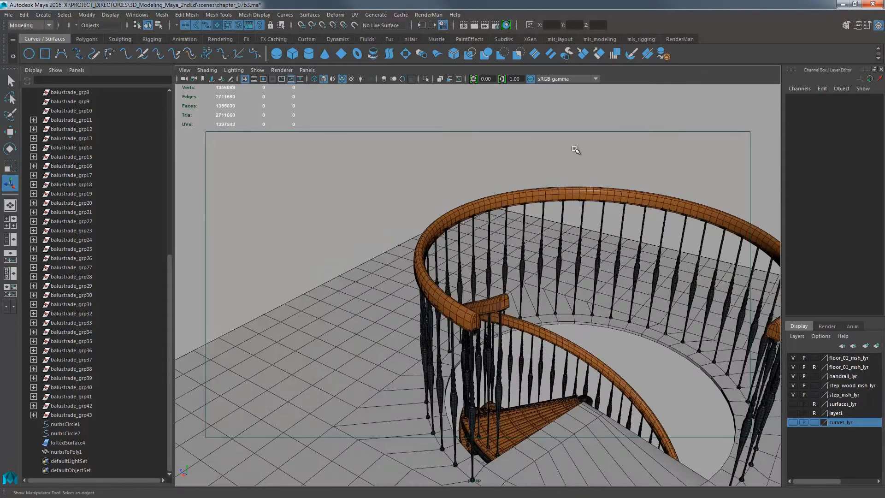
pyautogui.keyDown('alt'); pyautogui.moveTo(767, 215); pyautogui.dragTo(628, 214, button='middle'); pyautogui.keyUp('alt')
pyautogui.keyDown('alt'); pyautogui.moveTo(627, 213); pyautogui.dragTo(577, 184, button='right'); pyautogui.keyUp('alt')
pyautogui.moveTo(599, 198)
pyautogui.keyDown('alt'); pyautogui.mouseDown()
pyautogui.moveTo(563, 225)
pyautogui.moveTo(521, 221)
pyautogui.moveTo(628, 283)
pyautogui.moveTo(621, 293)
pyautogui.moveTo(592, 263)
pyautogui.moveTo(586, 268)
pyautogui.moveTo(594, 262)
pyautogui.moveTo(629, 284)
pyautogui.moveTo(509, 271)
pyautogui.mouseUp(); pyautogui.keyUp('alt')
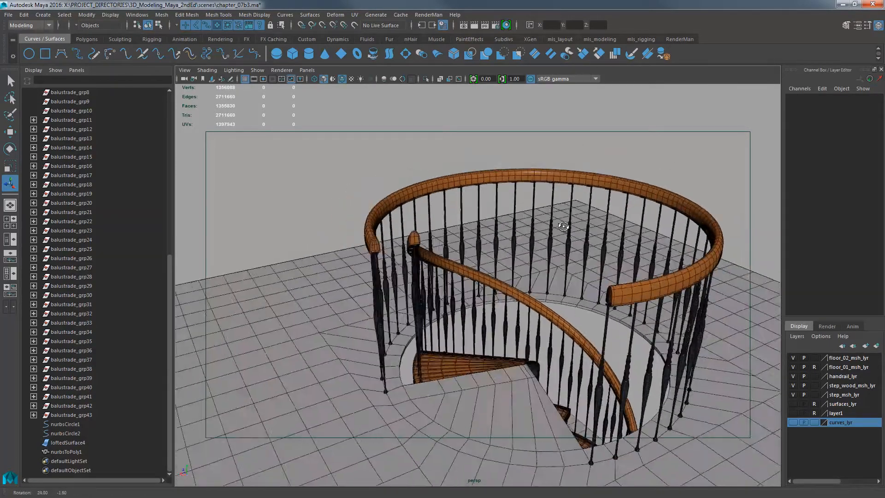
pyautogui.press('6')
pyautogui.keyDown('alt'); pyautogui.moveTo(509, 271); pyautogui.dragTo(527, 246, button='right'); pyautogui.keyUp('alt')
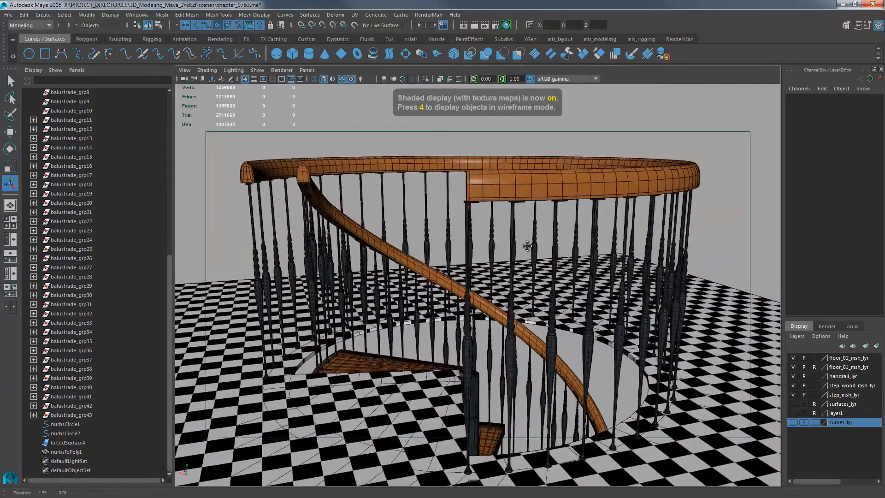
pyautogui.keyDown('alt'); pyautogui.moveTo(527, 245); pyautogui.dragTo(524, 252, button='middle'); pyautogui.keyUp('alt')
pyautogui.moveTo(518, 282)
pyautogui.keyDown('alt'); pyautogui.mouseDown()
pyautogui.moveTo(500, 257)
pyautogui.moveTo(539, 272)
pyautogui.moveTo(601, 271)
pyautogui.mouseUp(); pyautogui.keyUp('alt')
pyautogui.press('5')
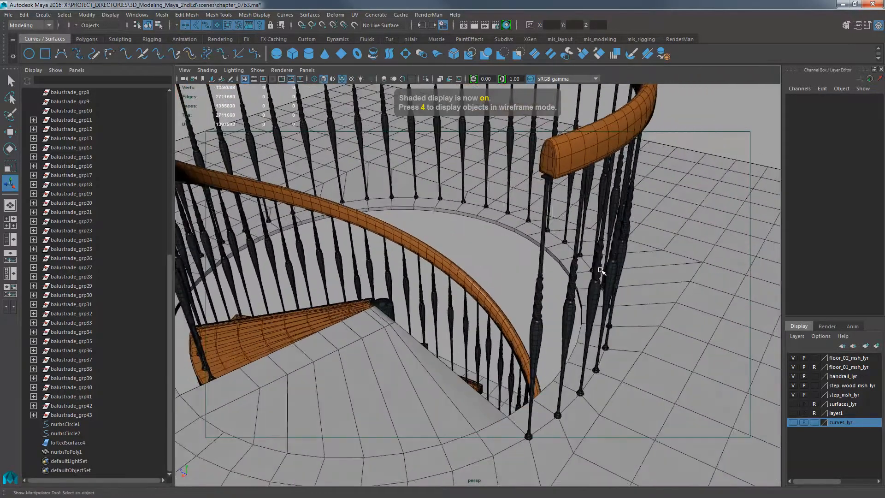
# Move the vertices at one handrail end outward along the rail so it extends past the last baluster.
pyautogui.keyDown('alt'); pyautogui.moveTo(601, 271); pyautogui.dragTo(572, 292, button='middle'); pyautogui.keyUp('alt')
pyautogui.keyDown('alt'); pyautogui.moveTo(573, 292); pyautogui.dragTo(533, 247, button='right'); pyautogui.keyUp('alt')
pyautogui.keyDown('alt'); pyautogui.moveTo(533, 247); pyautogui.dragTo(508, 235, button='middle'); pyautogui.keyUp('alt')
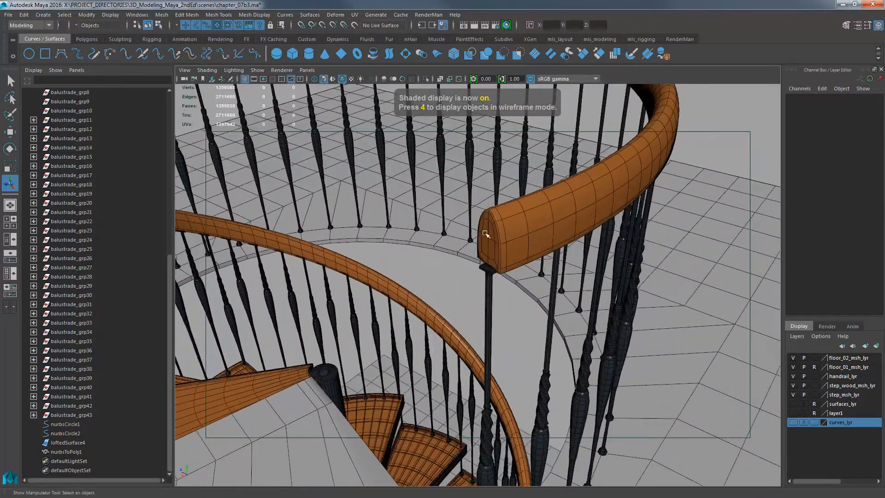
pyautogui.moveTo(492, 235)
pyautogui.mouseDown(button='right')
pyautogui.moveTo(492, 245)
pyautogui.moveTo(497, 227)
pyautogui.mouseUp(button='right')
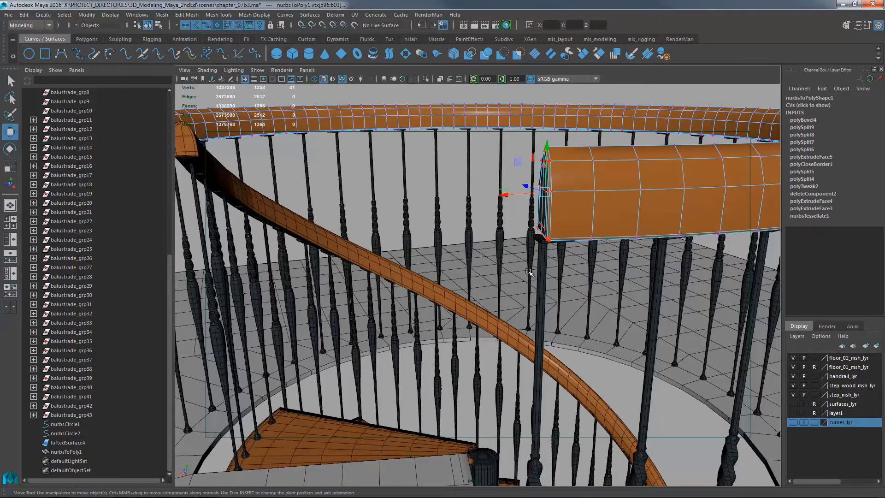
pyautogui.press('f')
pyautogui.keyDown('alt'); pyautogui.moveTo(493, 278); pyautogui.dragTo(447, 290, button='right'); pyautogui.keyUp('alt')
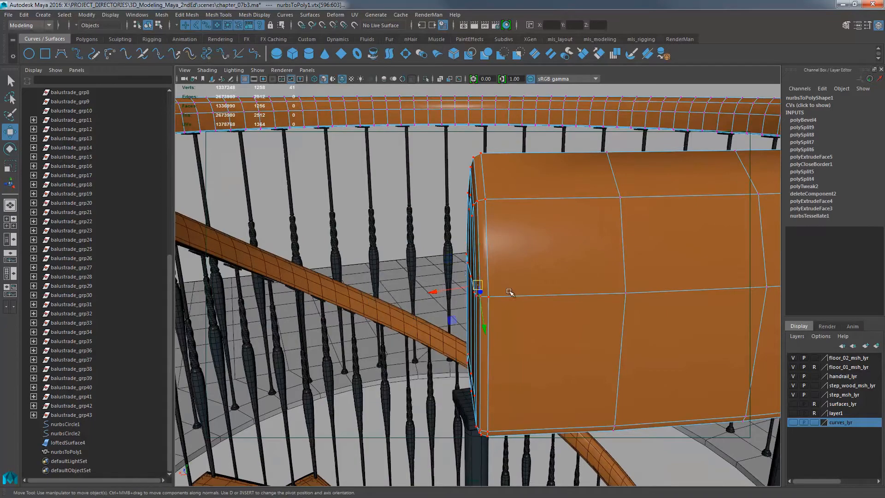
pyautogui.click(442, 312)
pyautogui.keyDown('alt'); pyautogui.moveTo(450, 306); pyautogui.dragTo(538, 344); pyautogui.keyUp('alt')
pyautogui.click(430, 296)
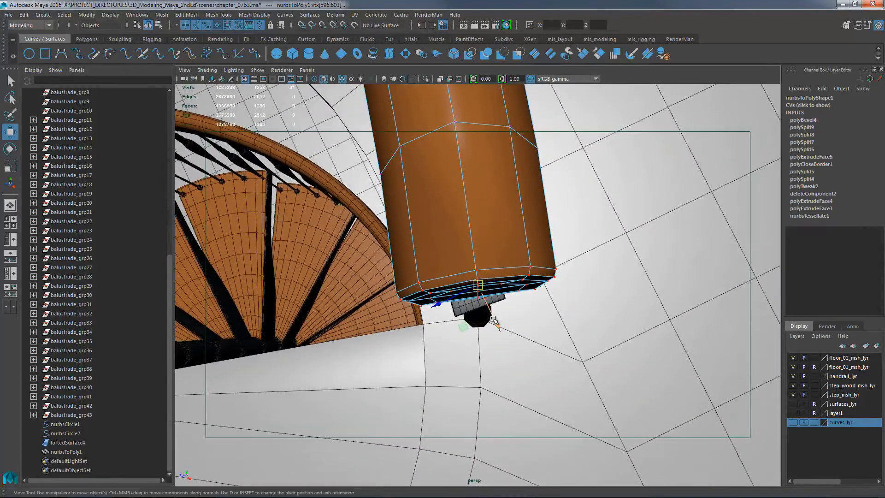
pyautogui.keyDown('alt'); pyautogui.moveTo(488, 314); pyautogui.dragTo(568, 312); pyautogui.keyUp('alt')
# Insert an edge loop across the stretched section of the extended handrail end with Quad Draw.
pyautogui.hotkey('ctrl', 'shift', 'q')
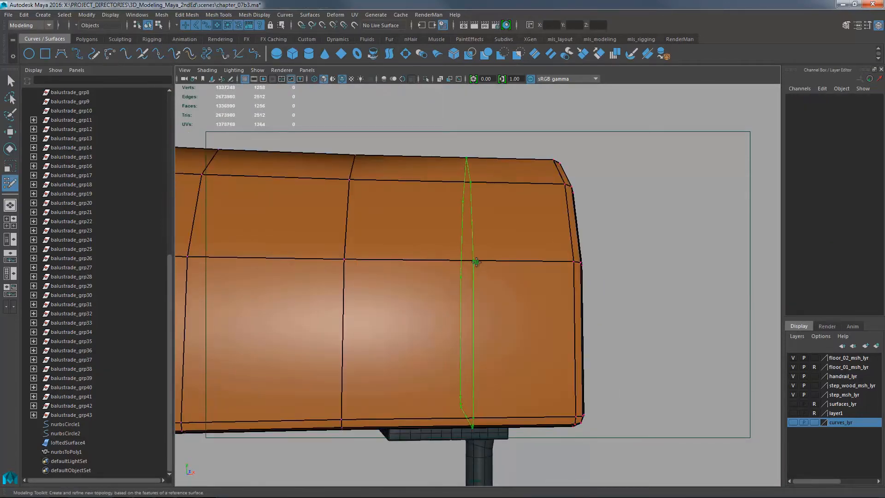
pyautogui.keyDown('alt'); pyautogui.moveTo(648, 257); pyautogui.dragTo(515, 256, button='right'); pyautogui.keyUp('alt')
pyautogui.moveTo(515, 256)
pyautogui.keyDown('alt'); pyautogui.mouseDown()
pyautogui.moveTo(592, 293)
pyautogui.moveTo(546, 228)
pyautogui.mouseUp(); pyautogui.keyUp('alt')
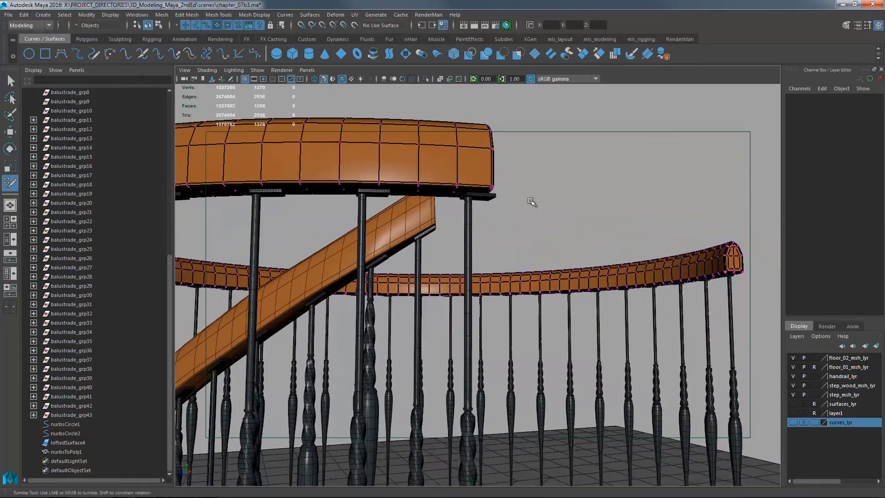
# Move the vertices at the handrail's other end outward past its last baluster.
pyautogui.press('w')
pyautogui.keyDown('alt'); pyautogui.moveTo(439, 173); pyautogui.dragTo(462, 208); pyautogui.keyUp('alt')
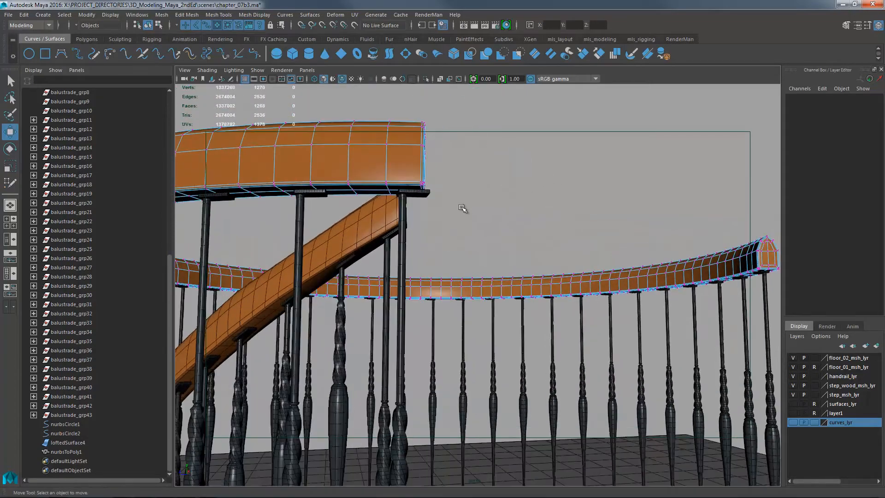
pyautogui.moveTo(416, 108); pyautogui.dragTo(416, 108)
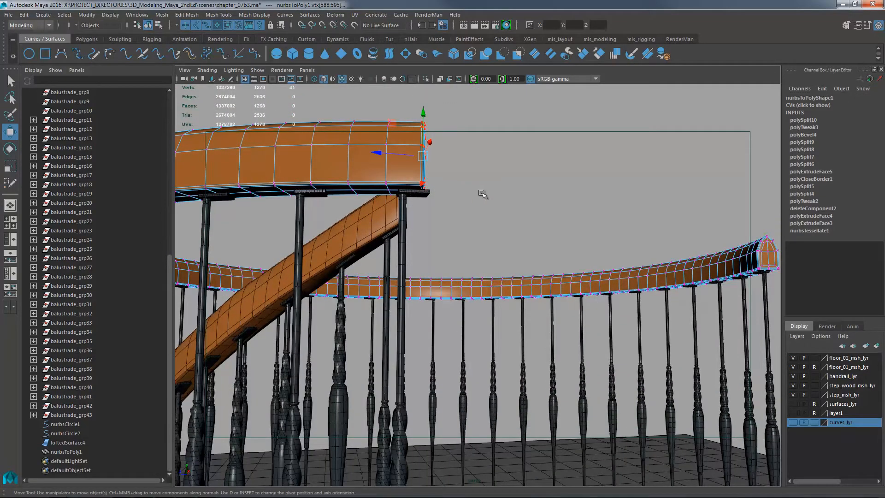
pyautogui.press('f')
pyautogui.keyDown('alt'); pyautogui.moveTo(537, 239); pyautogui.dragTo(438, 271); pyautogui.keyUp('alt')
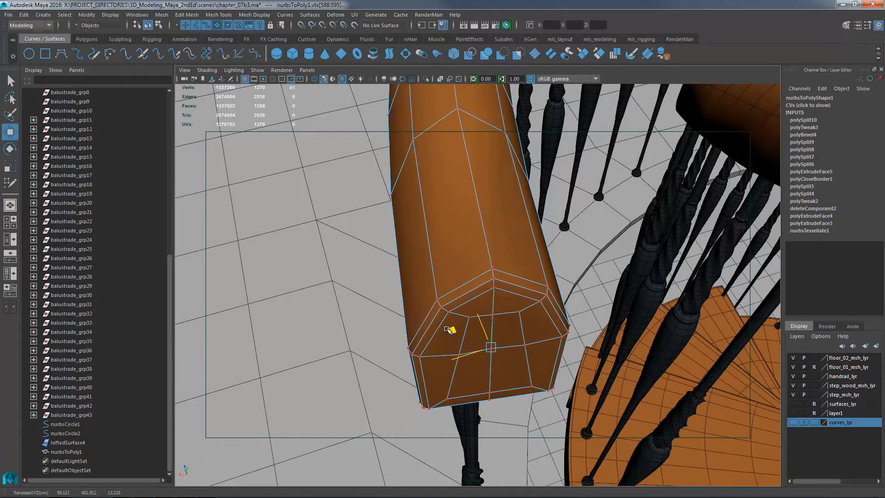
pyautogui.keyDown('alt'); pyautogui.moveTo(448, 333); pyautogui.dragTo(529, 261); pyautogui.keyUp('alt')
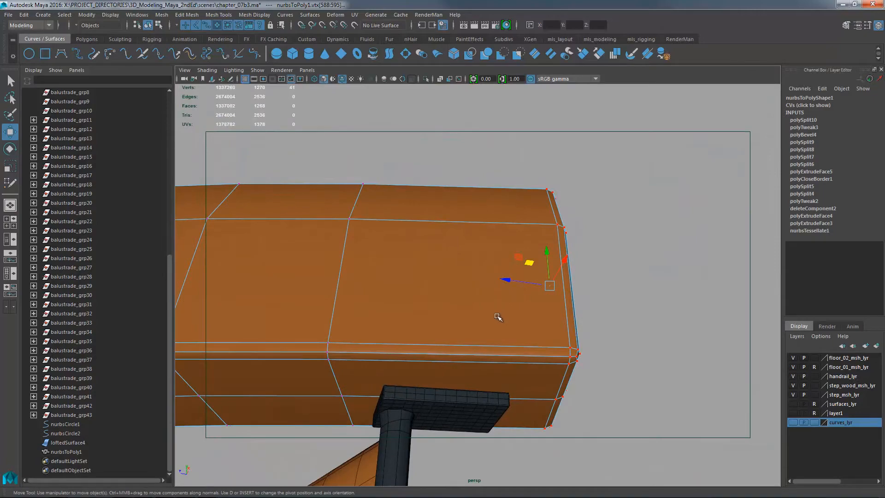
# Insert an edge loop across the stretched section at the second handrail end with Multi-Cut.
pyautogui.press('g')
pyautogui.click(557, 224)
pyautogui.rightClick(509, 255)
pyautogui.keyDown('alt'); pyautogui.moveTo(509, 255); pyautogui.dragTo(583, 179); pyautogui.keyUp('alt')
pyautogui.press('w')
pyautogui.click(583, 180)
pyautogui.keyDown('alt'); pyautogui.moveTo(628, 211); pyautogui.dragTo(543, 221); pyautogui.keyUp('alt')
pyautogui.keyDown('alt'); pyautogui.moveTo(544, 222); pyautogui.dragTo(320, 198, button='right'); pyautogui.keyUp('alt')
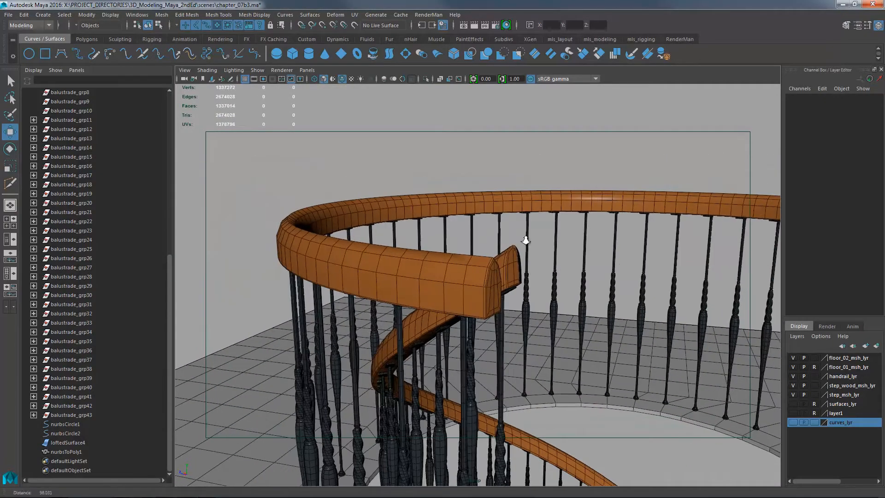
pyautogui.keyDown('alt'); pyautogui.moveTo(526, 241); pyautogui.dragTo(406, 258, button='right'); pyautogui.keyUp('alt')
pyautogui.keyDown('alt'); pyautogui.moveTo(415, 276); pyautogui.dragTo(622, 253); pyautogui.keyUp('alt')
pyautogui.keyDown('alt'); pyautogui.moveTo(621, 253); pyautogui.dragTo(533, 211, button='right'); pyautogui.keyUp('alt')
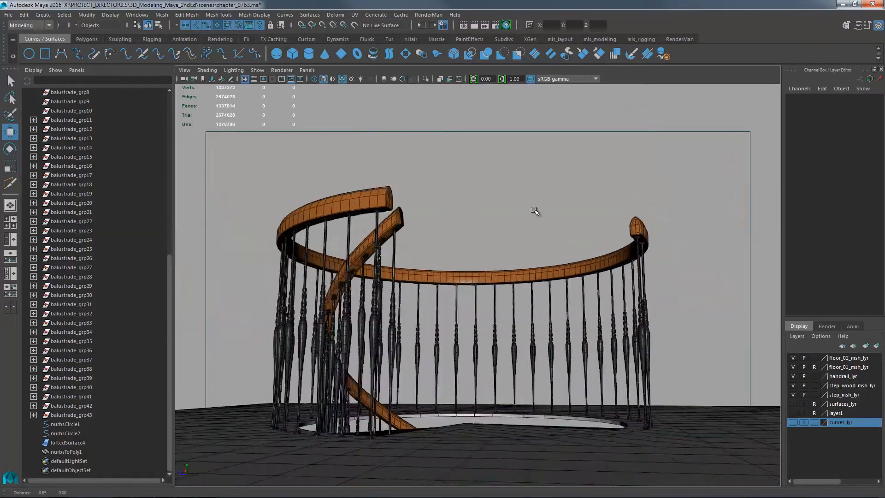
# Select the loop of side faces around the stair opening in the upper floor and harden their edges.
pyautogui.keyDown('alt'); pyautogui.moveTo(533, 211); pyautogui.dragTo(519, 236); pyautogui.keyUp('alt')
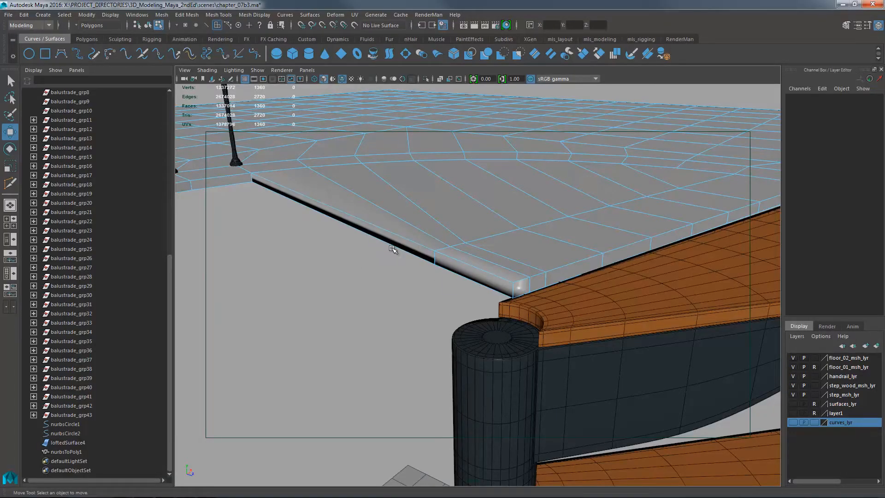
pyautogui.click(530, 285)
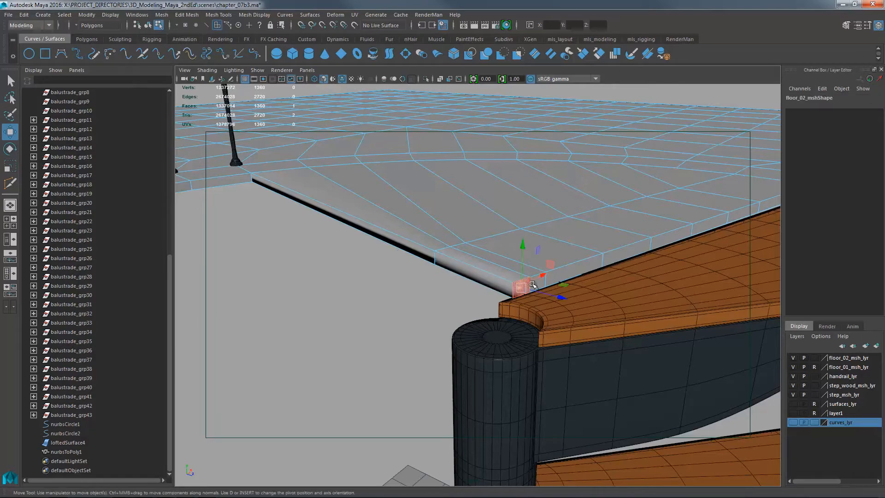
pyautogui.press('q')
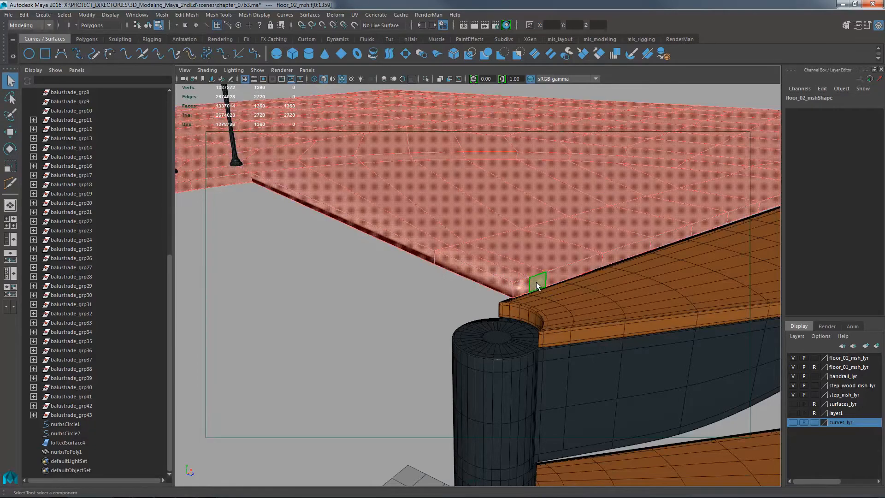
pyautogui.click(522, 287)
pyautogui.keyDown('shift'); pyautogui.doubleClick(521, 289); pyautogui.keyUp('shift')
pyautogui.keyDown('alt'); pyautogui.moveTo(520, 289); pyautogui.dragTo(391, 290, button='right'); pyautogui.keyUp('alt')
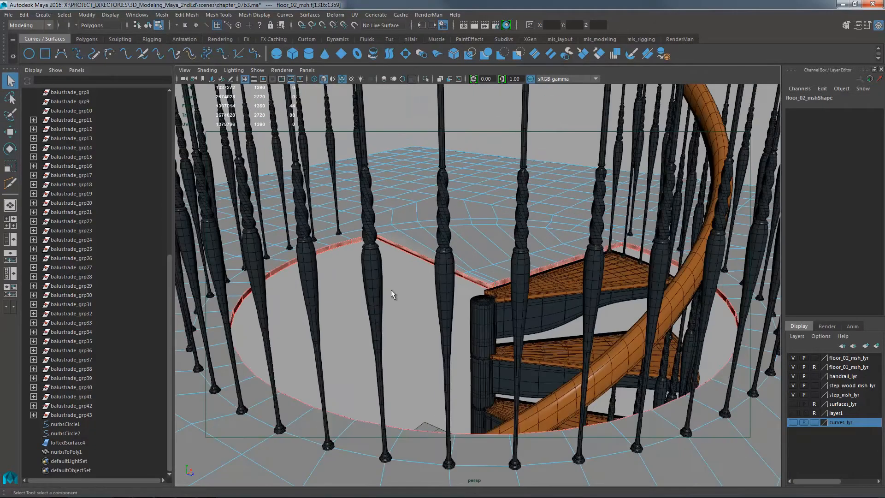
pyautogui.keyDown('alt'); pyautogui.moveTo(391, 290); pyautogui.dragTo(427, 272); pyautogui.keyUp('alt')
pyautogui.keyDown('alt'); pyautogui.moveTo(428, 273); pyautogui.dragTo(521, 276, button='right'); pyautogui.keyUp('alt')
pyautogui.keyDown('alt'); pyautogui.moveTo(522, 277); pyautogui.dragTo(541, 309, button='middle'); pyautogui.keyUp('alt')
pyautogui.keyDown('alt'); pyautogui.moveTo(449, 276); pyautogui.dragTo(498, 262, button='right'); pyautogui.keyUp('alt')
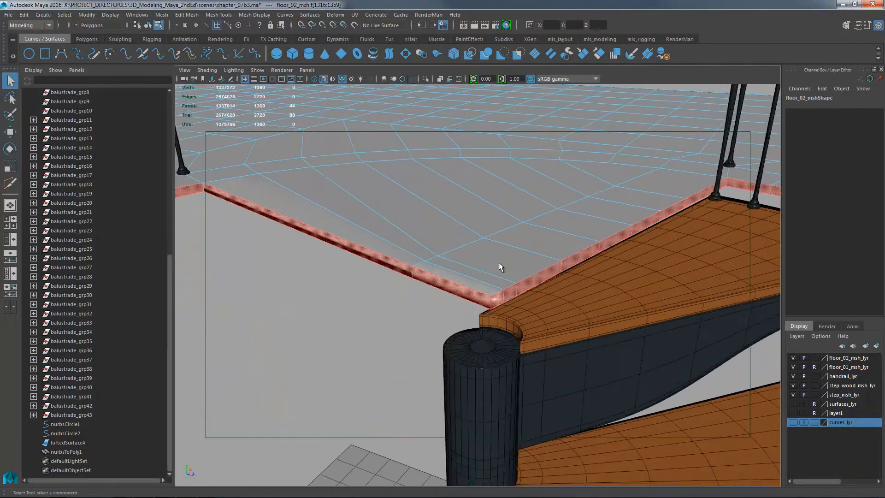
pyautogui.keyDown('alt'); pyautogui.moveTo(393, 290); pyautogui.dragTo(422, 262, button='middle'); pyautogui.keyUp('alt')
pyautogui.click(254, 15)
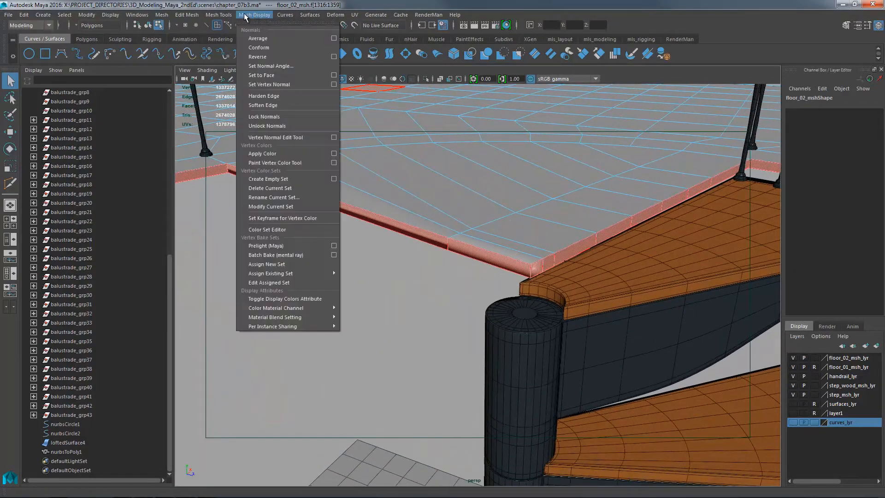
pyautogui.moveTo(285, 16)
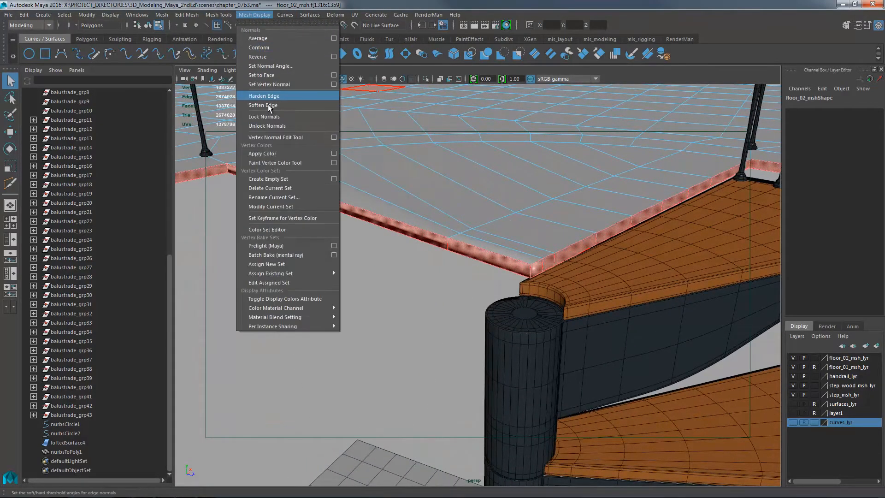
pyautogui.click(274, 95)
pyautogui.click(428, 242)
pyautogui.press('F8')
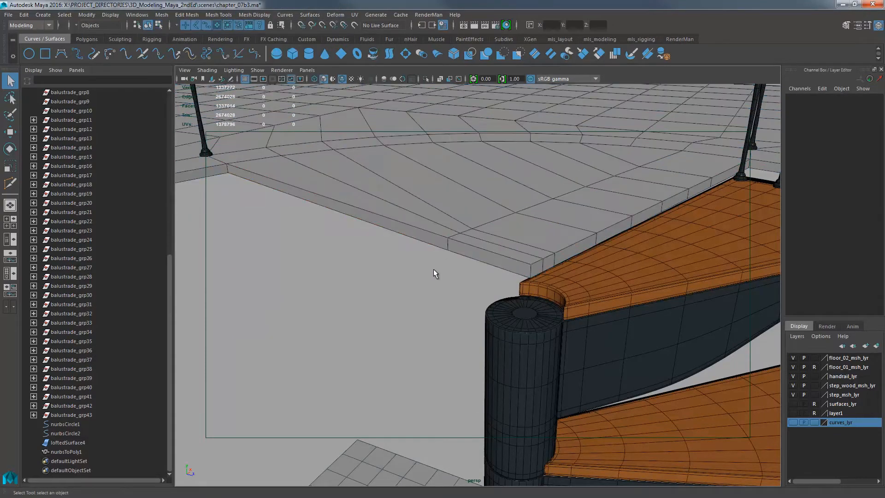
# Examine the whole spiral staircase, both floors and the upper balustrade from below and above.
pyautogui.keyDown('alt'); pyautogui.moveTo(672, 294); pyautogui.dragTo(511, 365, button='right'); pyautogui.keyUp('alt')
pyautogui.keyDown('alt'); pyautogui.moveTo(511, 365); pyautogui.dragTo(449, 193, button='middle'); pyautogui.keyUp('alt')
pyautogui.keyDown('alt'); pyautogui.moveTo(449, 193); pyautogui.dragTo(464, 235); pyautogui.keyUp('alt')
pyautogui.keyDown('alt'); pyautogui.moveTo(464, 235); pyautogui.dragTo(384, 208, button='right'); pyautogui.keyUp('alt')
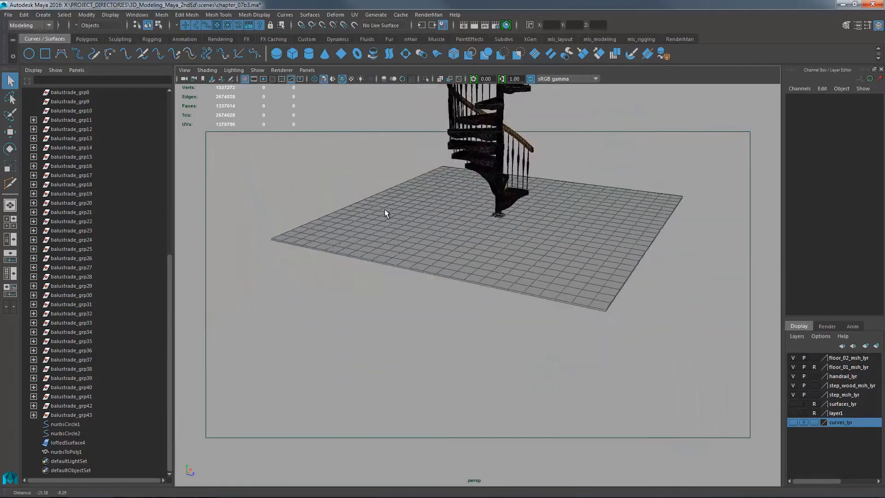
pyautogui.keyDown('alt'); pyautogui.moveTo(384, 208); pyautogui.dragTo(391, 143, button='middle'); pyautogui.keyUp('alt')
pyautogui.keyDown('alt'); pyautogui.moveTo(392, 143); pyautogui.dragTo(434, 211, button='right'); pyautogui.keyUp('alt')
pyautogui.keyDown('alt'); pyautogui.moveTo(434, 211); pyautogui.dragTo(461, 322, button='middle'); pyautogui.keyUp('alt')
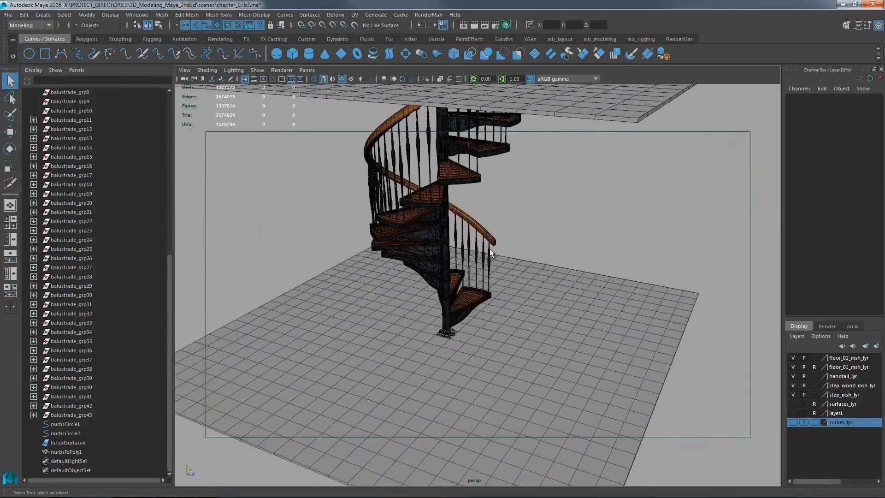
pyautogui.keyDown('alt'); pyautogui.moveTo(461, 323); pyautogui.dragTo(523, 223); pyautogui.keyUp('alt')
pyautogui.keyDown('alt'); pyautogui.moveTo(523, 223); pyautogui.dragTo(523, 207, button='middle'); pyautogui.keyUp('alt')
pyautogui.keyDown('alt'); pyautogui.moveTo(522, 207); pyautogui.dragTo(559, 322); pyautogui.keyUp('alt')
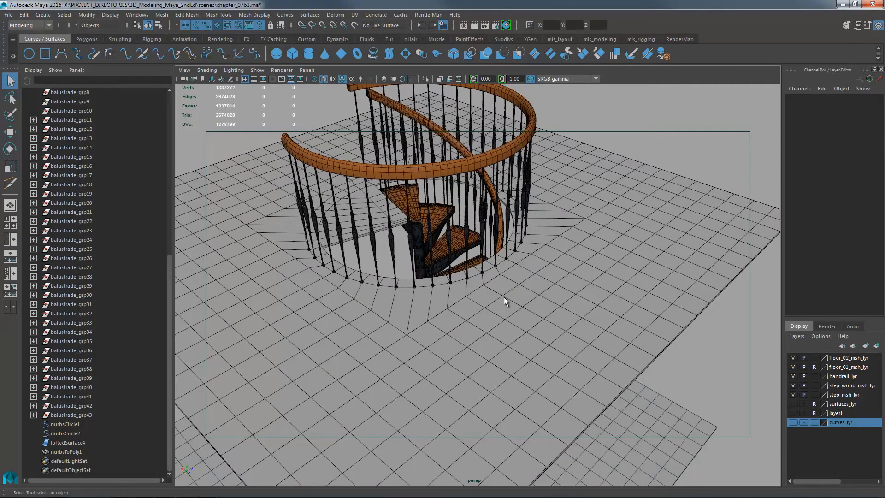
pyautogui.keyDown('alt'); pyautogui.moveTo(463, 209); pyautogui.dragTo(550, 220); pyautogui.keyUp('alt')
pyautogui.keyDown('alt'); pyautogui.moveTo(550, 220); pyautogui.dragTo(517, 244, button='middle'); pyautogui.keyUp('alt')
pyautogui.keyDown('alt'); pyautogui.moveTo(517, 245); pyautogui.dragTo(521, 287); pyautogui.keyUp('alt')
pyautogui.keyDown('alt'); pyautogui.moveTo(521, 286); pyautogui.dragTo(552, 281, button='right'); pyautogui.keyUp('alt')
pyautogui.keyDown('alt'); pyautogui.moveTo(552, 281); pyautogui.dragTo(552, 244); pyautogui.keyUp('alt')
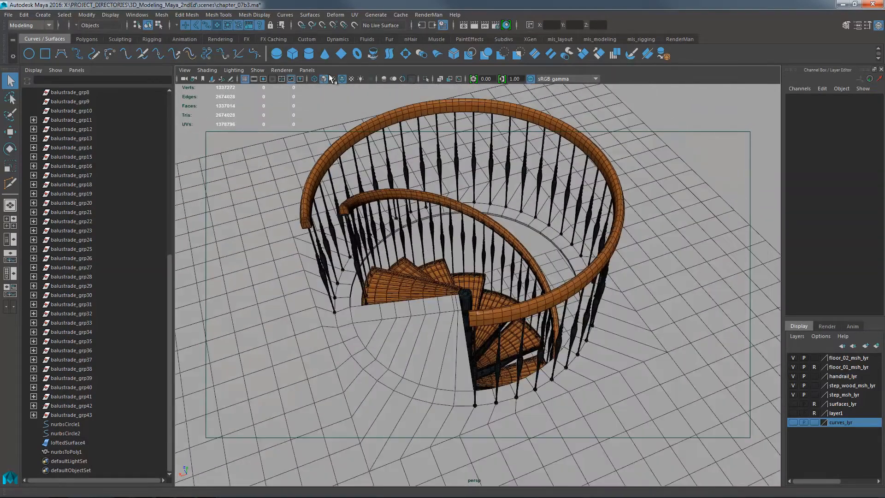
# Turn off the wireframe overlay on shaded objects and examine the handrail ends at the top of the stairs.
pyautogui.click(345, 79)
pyautogui.moveTo(480, 199)
pyautogui.keyDown('alt'); pyautogui.mouseDown()
pyautogui.moveTo(577, 252)
pyautogui.moveTo(557, 269)
pyautogui.moveTo(437, 264)
pyautogui.moveTo(411, 230)
pyautogui.mouseUp(); pyautogui.keyUp('alt')
pyautogui.keyDown('alt'); pyautogui.moveTo(411, 229); pyautogui.dragTo(438, 170, button='right'); pyautogui.keyUp('alt')
pyautogui.keyDown('alt'); pyautogui.moveTo(438, 170); pyautogui.dragTo(505, 289, button='middle'); pyautogui.keyUp('alt')
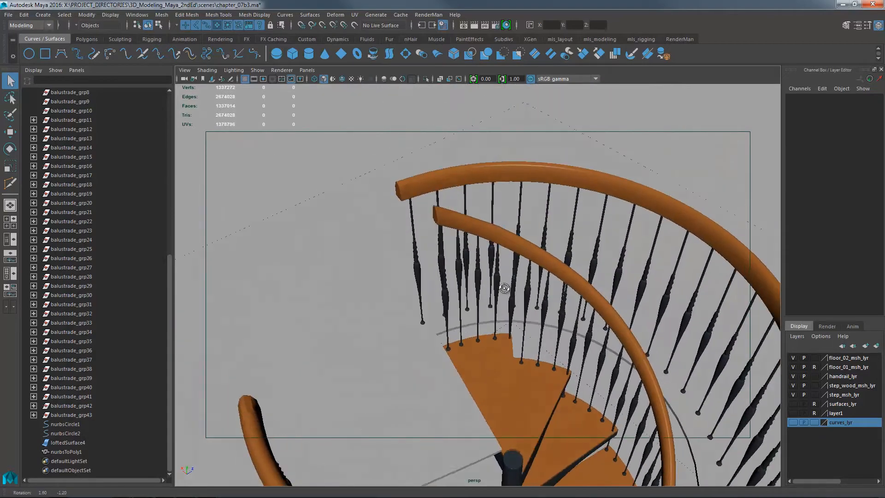
pyautogui.keyDown('alt'); pyautogui.moveTo(505, 289); pyautogui.dragTo(388, 243); pyautogui.keyUp('alt')
pyautogui.keyDown('alt'); pyautogui.moveTo(388, 243); pyautogui.dragTo(462, 230, button='right'); pyautogui.keyUp('alt')
pyautogui.keyDown('alt'); pyautogui.moveTo(461, 229); pyautogui.dragTo(516, 286, button='middle'); pyautogui.keyUp('alt')
pyautogui.keyDown('alt'); pyautogui.moveTo(517, 286); pyautogui.dragTo(449, 228); pyautogui.keyUp('alt')
pyautogui.keyDown('alt'); pyautogui.moveTo(449, 228); pyautogui.dragTo(500, 232, button='right'); pyautogui.keyUp('alt')
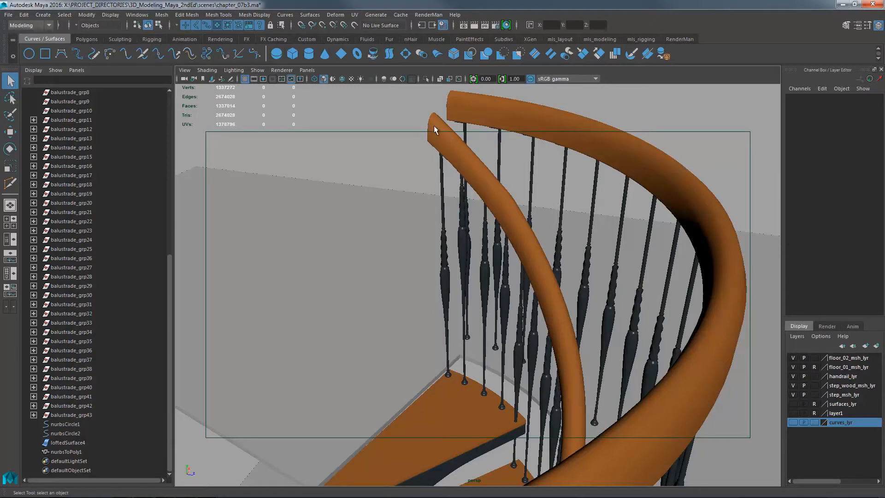
pyautogui.keyDown('alt'); pyautogui.moveTo(433, 129); pyautogui.dragTo(471, 262); pyautogui.keyUp('alt')
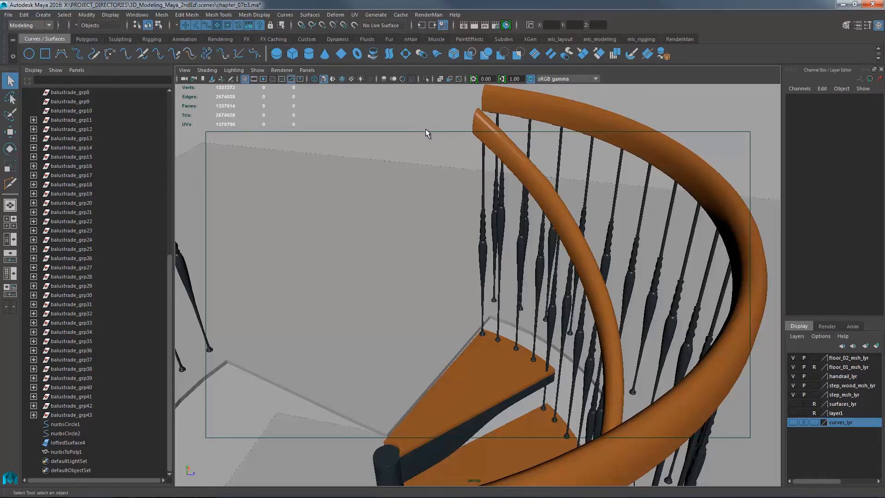
pyautogui.keyDown('alt'); pyautogui.moveTo(599, 190); pyautogui.dragTo(494, 216, button='right'); pyautogui.keyUp('alt')
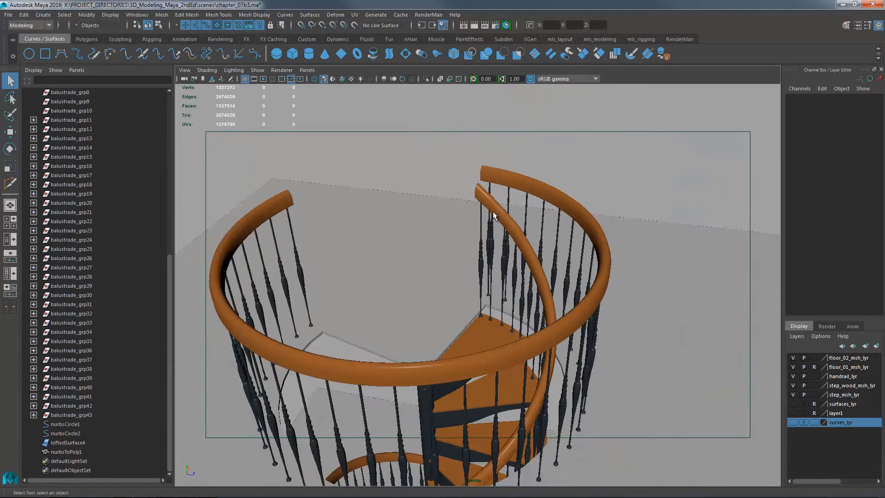
pyautogui.keyDown('alt'); pyautogui.moveTo(493, 216); pyautogui.dragTo(483, 233); pyautogui.keyUp('alt')
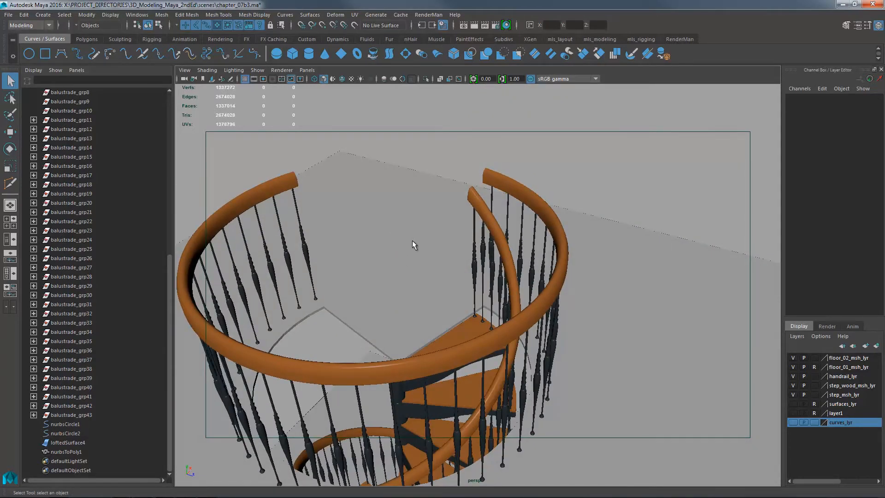
pyautogui.keyDown('alt'); pyautogui.moveTo(412, 241); pyautogui.dragTo(454, 209); pyautogui.keyUp('alt')
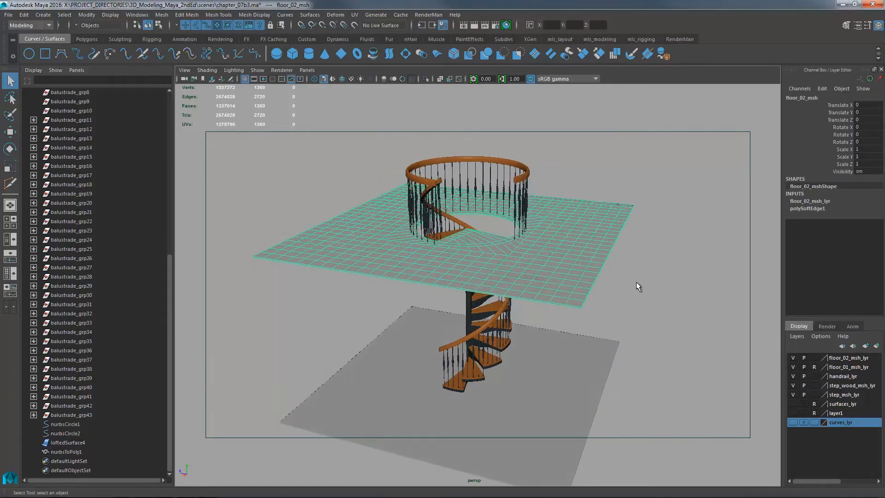
# Preview the two floors with their textures displayed and return the viewport to plain shaded display.
pyautogui.click(636, 281)
pyautogui.keyDown('alt'); pyautogui.moveTo(635, 281); pyautogui.dragTo(632, 263); pyautogui.keyUp('alt')
pyautogui.press('6')
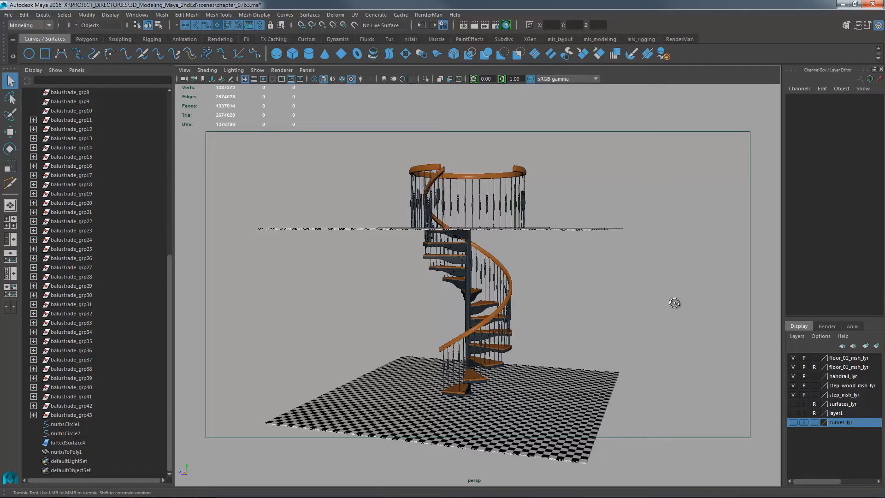
pyautogui.keyDown('alt'); pyautogui.moveTo(674, 303); pyautogui.dragTo(686, 278); pyautogui.keyUp('alt')
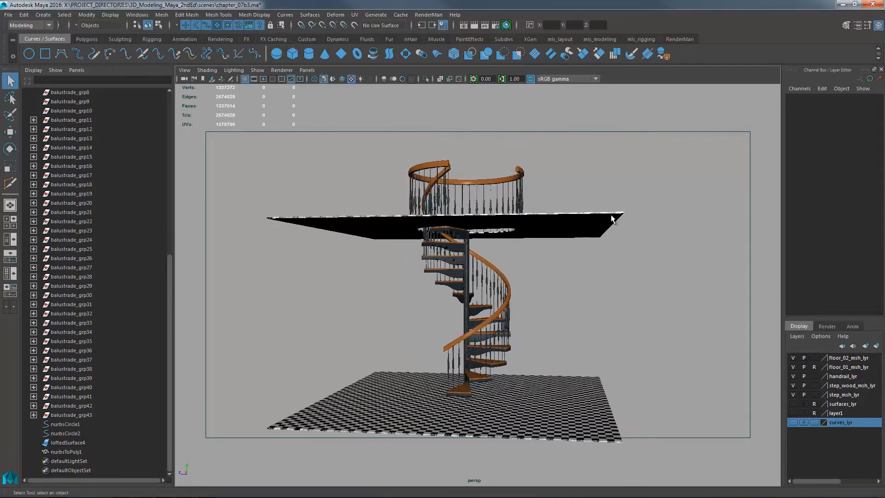
pyautogui.click(611, 216)
pyautogui.keyDown('alt'); pyautogui.moveTo(618, 259); pyautogui.dragTo(613, 288); pyautogui.keyUp('alt')
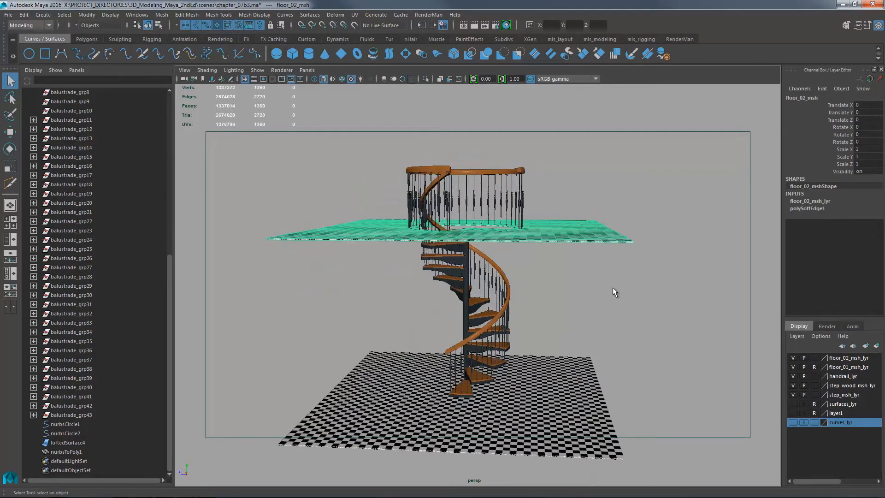
pyautogui.press('5')
# In the top view, select the square of floor faces around the stairwell, invert the selection and delete the surrounding faces.
pyautogui.moveTo(634, 281)
pyautogui.keyDown('alt'); pyautogui.mouseDown()
pyautogui.moveTo(650, 300)
pyautogui.moveTo(568, 295)
pyautogui.mouseUp(); pyautogui.keyUp('alt')
pyautogui.press('space')
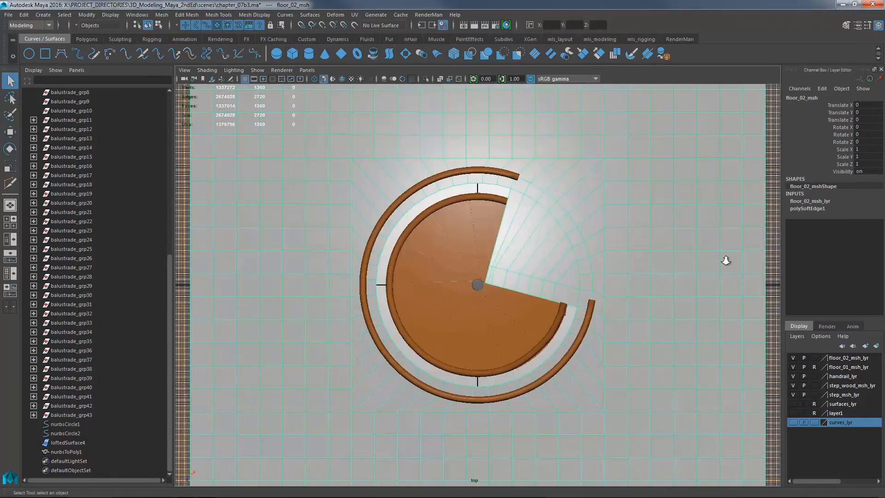
pyautogui.keyDown('alt'); pyautogui.moveTo(466, 249); pyautogui.dragTo(487, 252, button='right'); pyautogui.keyUp('alt')
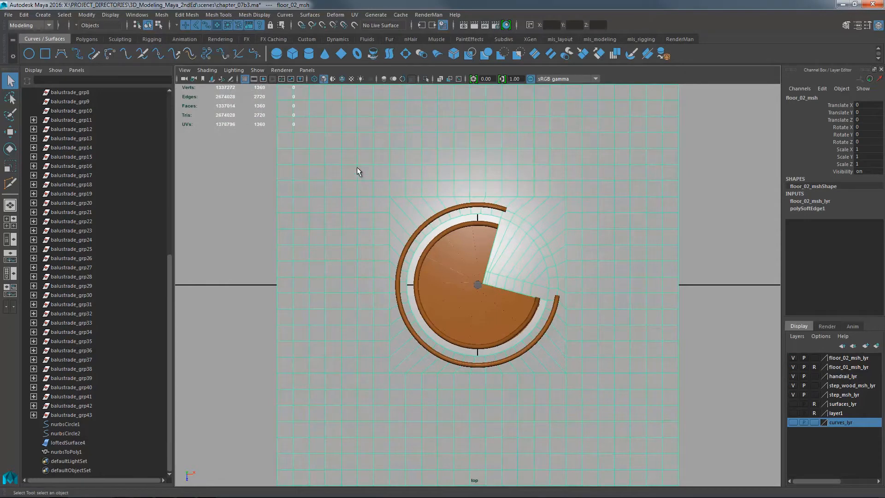
pyautogui.moveTo(589, 392); pyautogui.dragTo(593, 387)
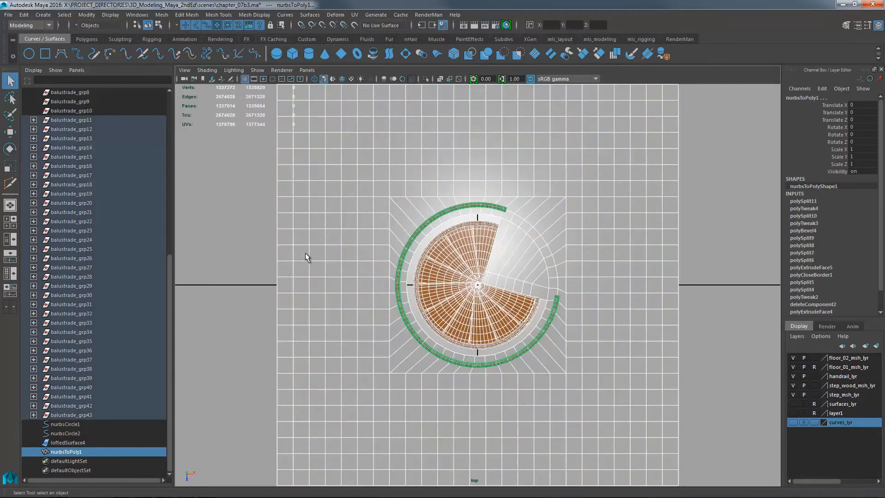
pyautogui.click(304, 192)
pyautogui.moveTo(325, 206); pyautogui.dragTo(318, 281, button='right')
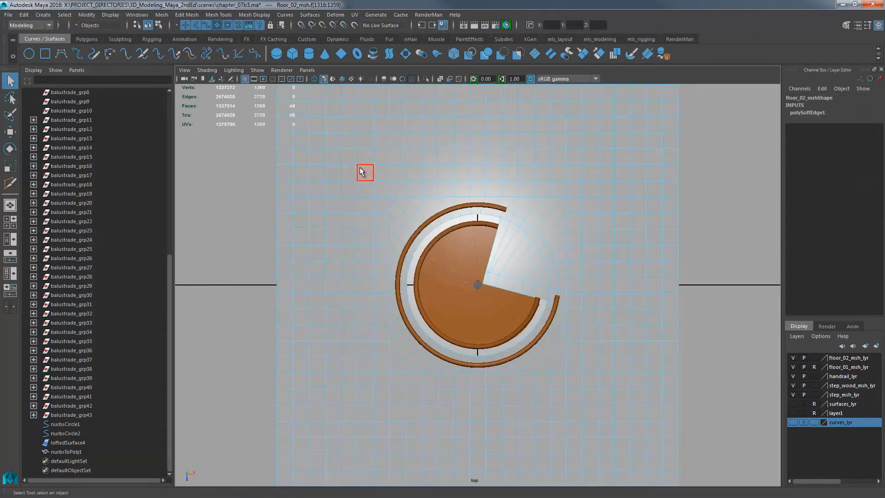
pyautogui.moveTo(572, 385); pyautogui.dragTo(604, 405)
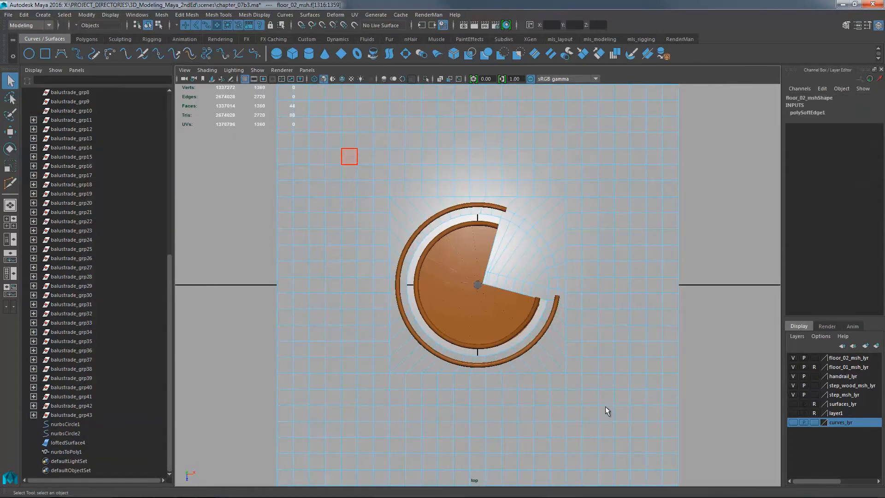
pyautogui.moveTo(629, 333)
pyautogui.keyDown('alt'); pyautogui.mouseDown(button='middle')
pyautogui.moveTo(648, 325)
pyautogui.moveTo(616, 309)
pyautogui.moveTo(617, 321)
pyautogui.mouseUp(button='middle'); pyautogui.keyUp('alt')
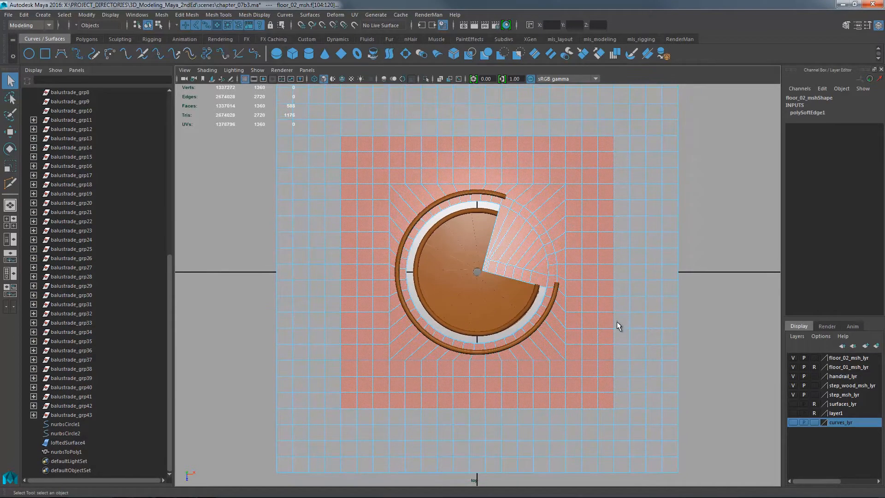
pyautogui.keyDown('alt'); pyautogui.moveTo(629, 329); pyautogui.dragTo(502, 273, button='right'); pyautogui.keyUp('alt')
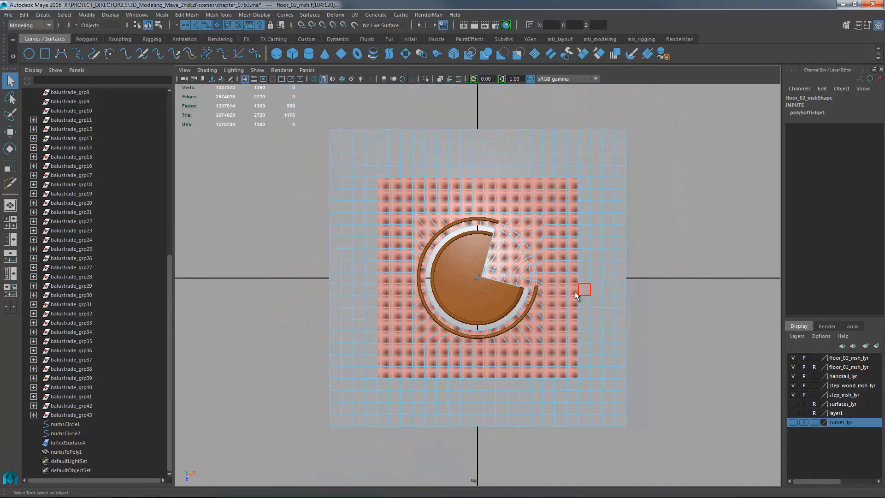
pyautogui.click(64, 14)
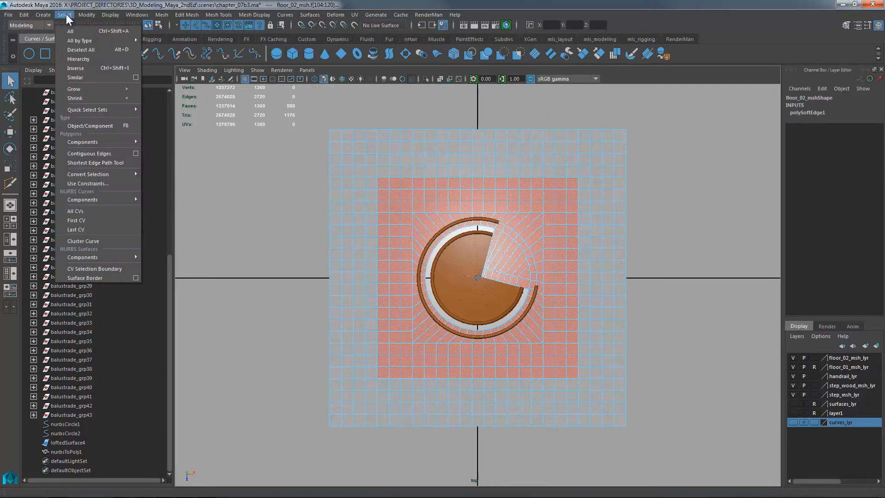
pyautogui.click(120, 68)
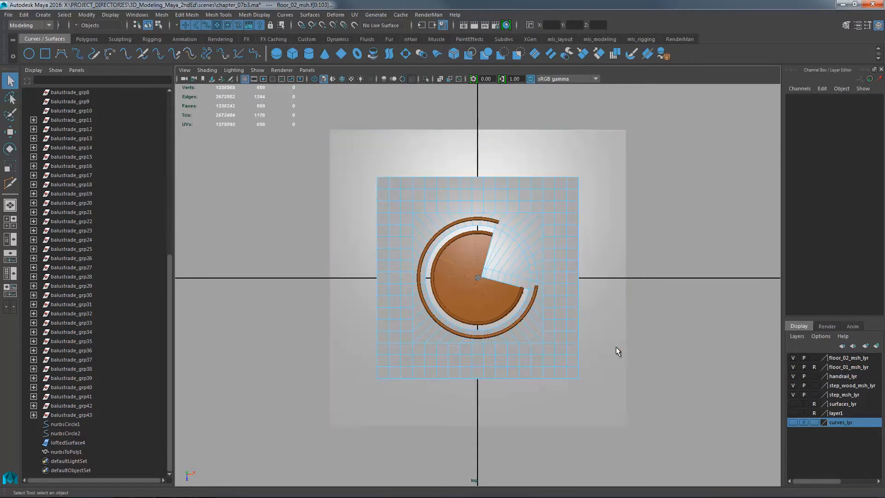
pyautogui.press('Delete')
# Trim the upper floor further by deleting the outermost faces on all its sides.
pyautogui.press('space')
pyautogui.moveTo(621, 285); pyautogui.dragTo(562, 282)
pyautogui.click(572, 313)
pyautogui.click(585, 222)
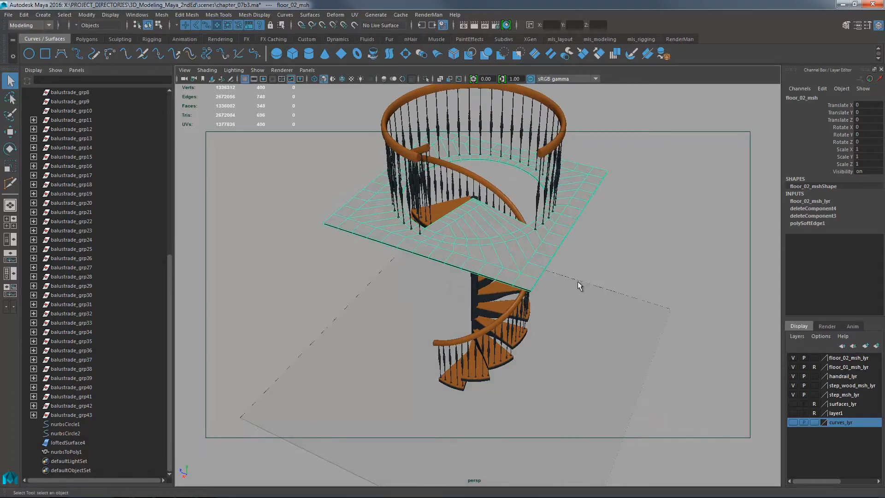
# Select the upper and lower border edge loops around the trimmed floor's perimeter and bridge them to close its open sides.
pyautogui.moveTo(610, 271); pyautogui.dragTo(613, 202, button='right')
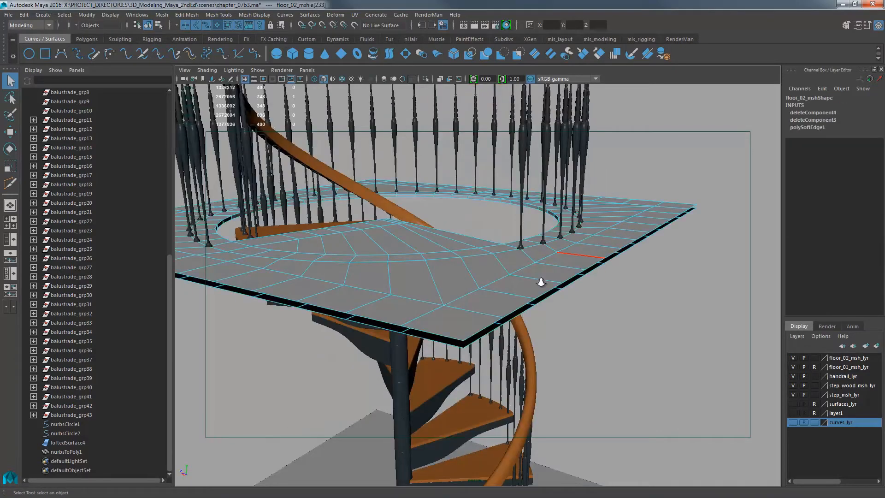
pyautogui.scroll(1, 553, 288)
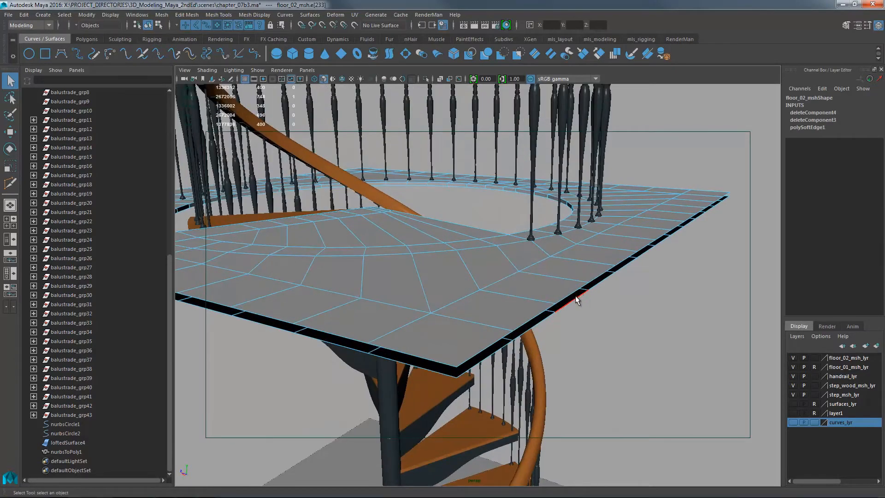
pyautogui.doubleClick(571, 295)
pyautogui.keyDown('shift'); pyautogui.doubleClick(574, 299); pyautogui.keyUp('shift')
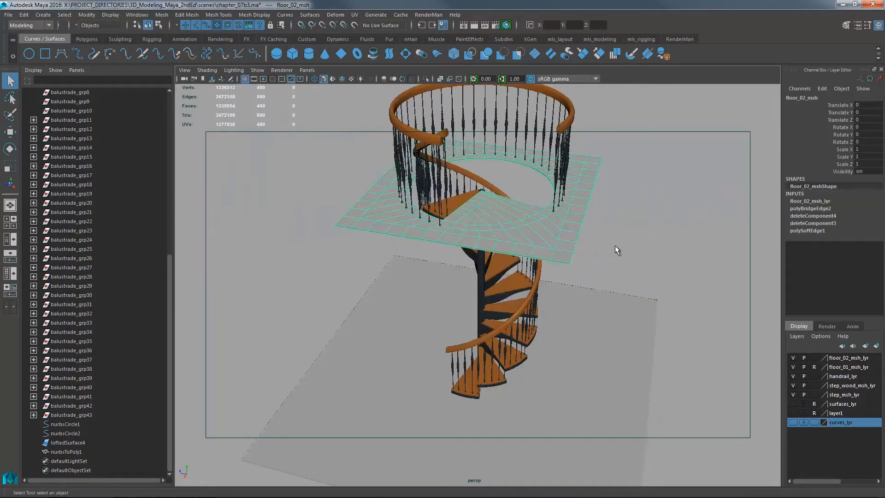
# Display textures in the viewport and select the upper floor.
pyautogui.press('6')
pyautogui.click(619, 212)
pyautogui.click(590, 173)
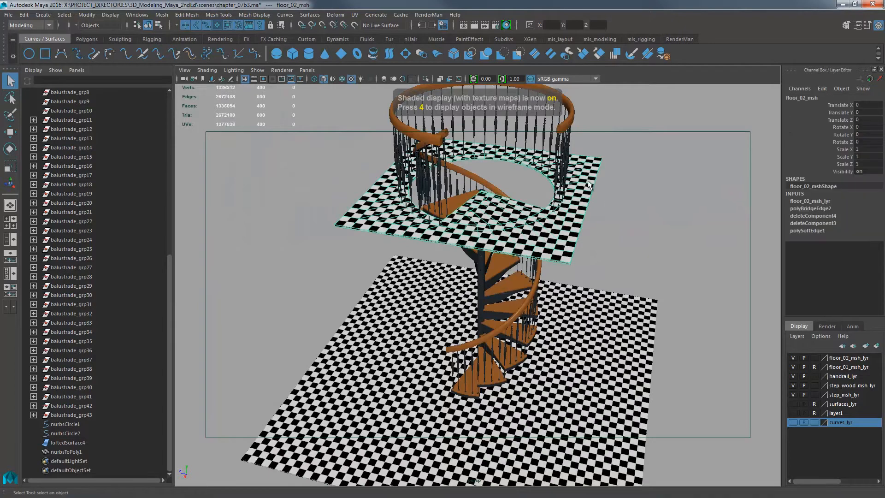
# Assign a brown material to the upper floor.
pyautogui.rightClick(588, 181)
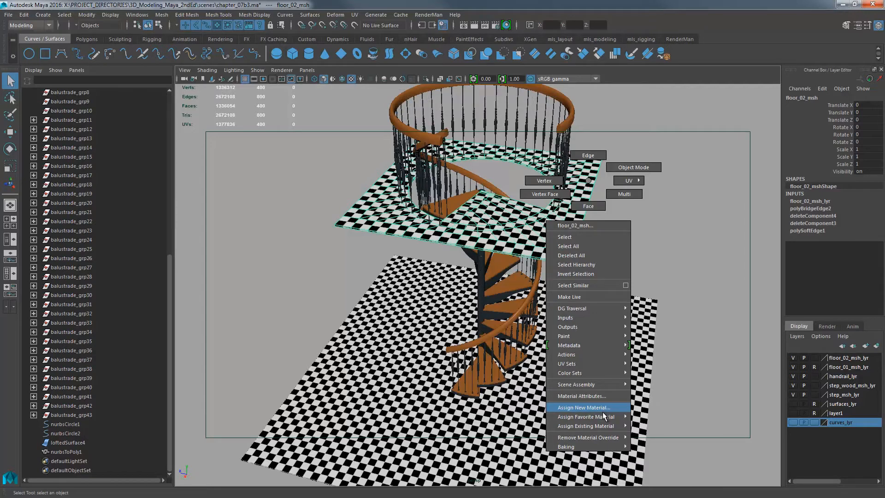
pyautogui.moveTo(674, 395); pyautogui.dragTo(675, 395, button='right')
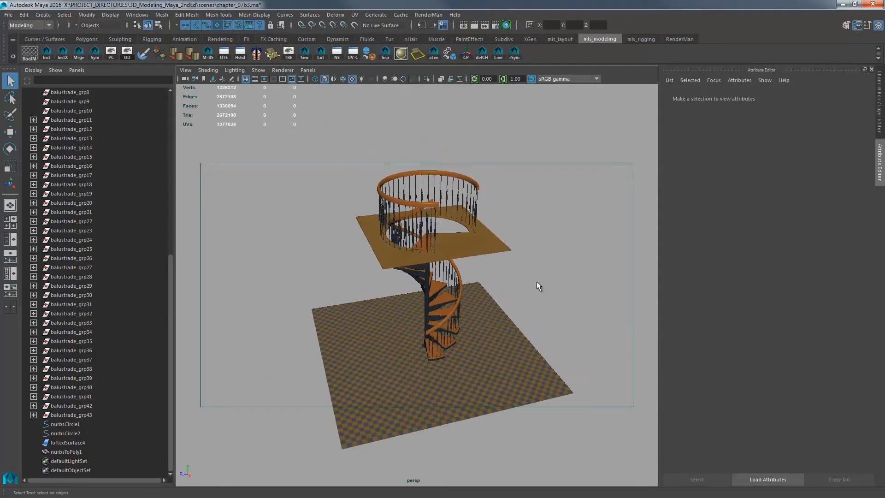
pyautogui.keyDown('alt'); pyautogui.moveTo(536, 281); pyautogui.dragTo(520, 262); pyautogui.keyUp('alt')
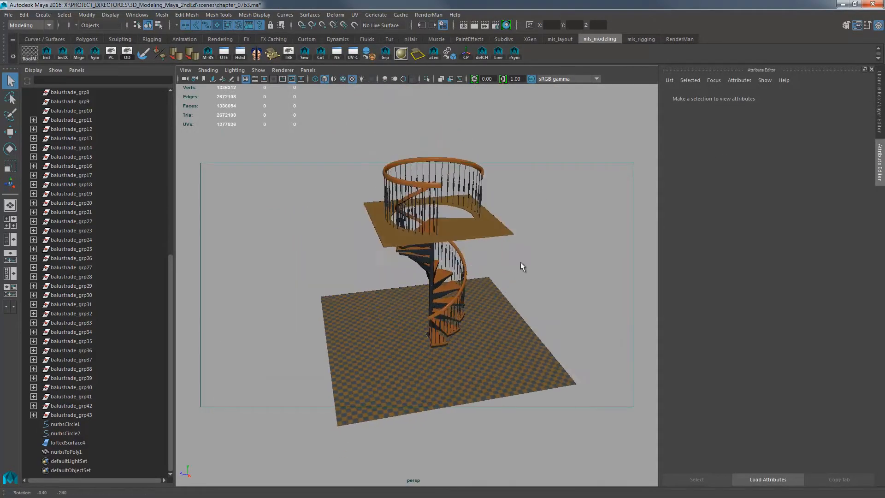
pyautogui.scroll(4, 499, 215)
pyautogui.keyDown('alt'); pyautogui.moveTo(501, 203); pyautogui.dragTo(512, 210); pyautogui.keyUp('alt')
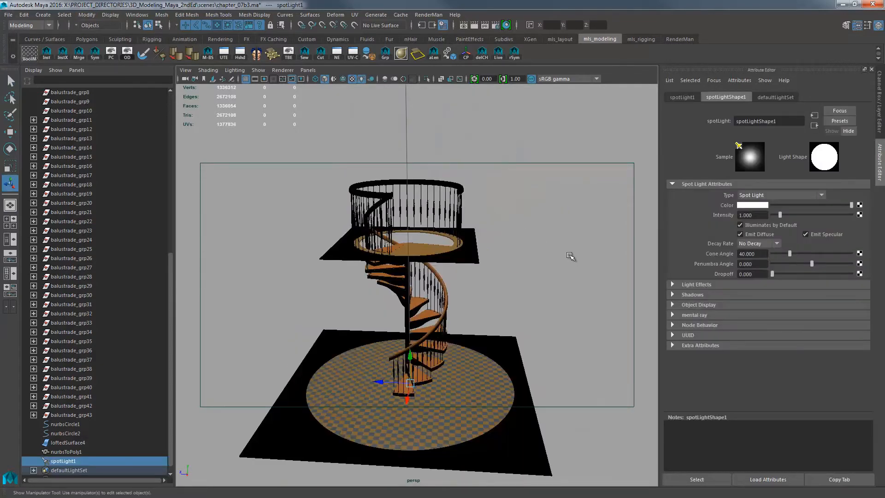
# Turn on viewport shadows for the spot light shining on the staircase.
pyautogui.keyDown('alt'); pyautogui.moveTo(570, 256); pyautogui.dragTo(533, 237, button='right'); pyautogui.keyUp('alt')
pyautogui.keyDown('alt'); pyautogui.moveTo(533, 237); pyautogui.dragTo(525, 223); pyautogui.keyUp('alt')
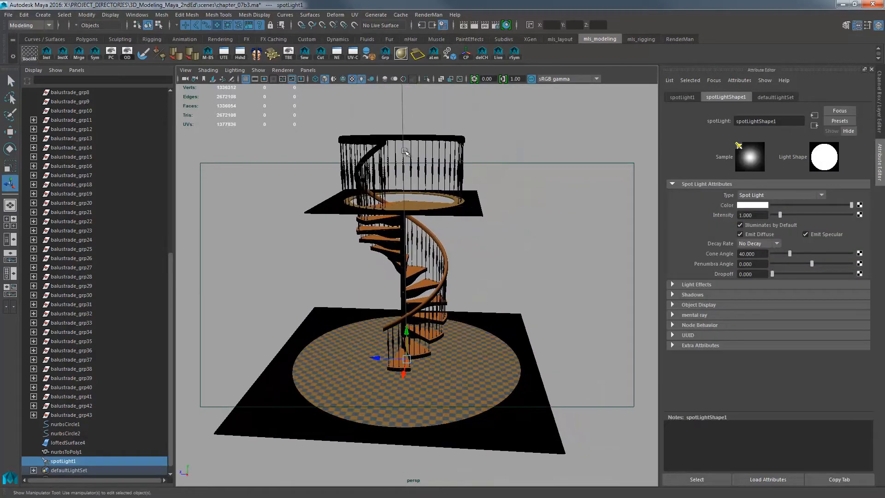
pyautogui.click(211, 70)
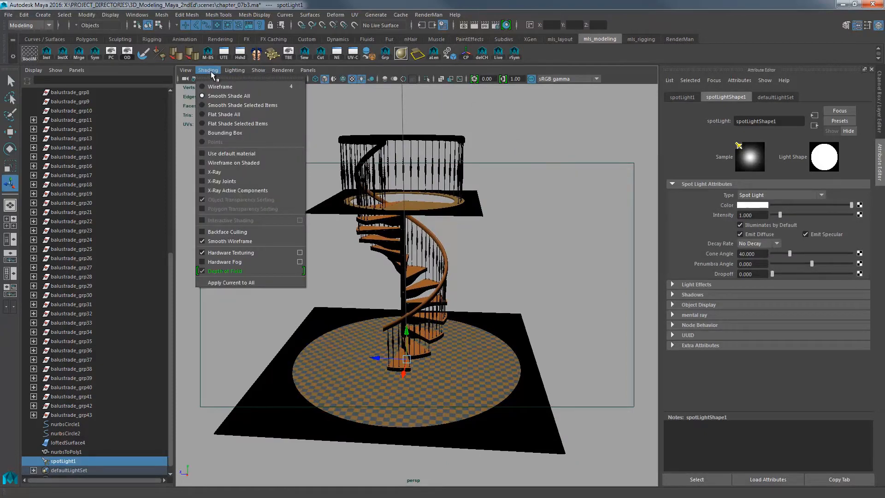
pyautogui.click(242, 144)
pyautogui.keyDown('alt'); pyautogui.moveTo(425, 309); pyautogui.dragTo(387, 312); pyautogui.keyUp('alt')
pyautogui.keyDown('alt'); pyautogui.moveTo(487, 300); pyautogui.dragTo(520, 300, button='right'); pyautogui.keyUp('alt')
pyautogui.keyDown('alt'); pyautogui.moveTo(521, 300); pyautogui.dragTo(541, 285, button='middle'); pyautogui.keyUp('alt')
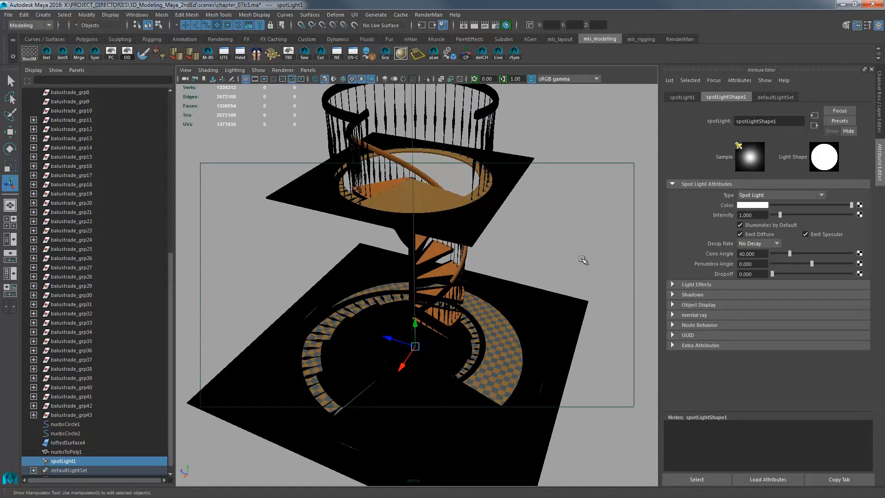
# Change the spot light's shadow color from black to gray.
pyautogui.click(720, 294)
pyautogui.click(758, 305)
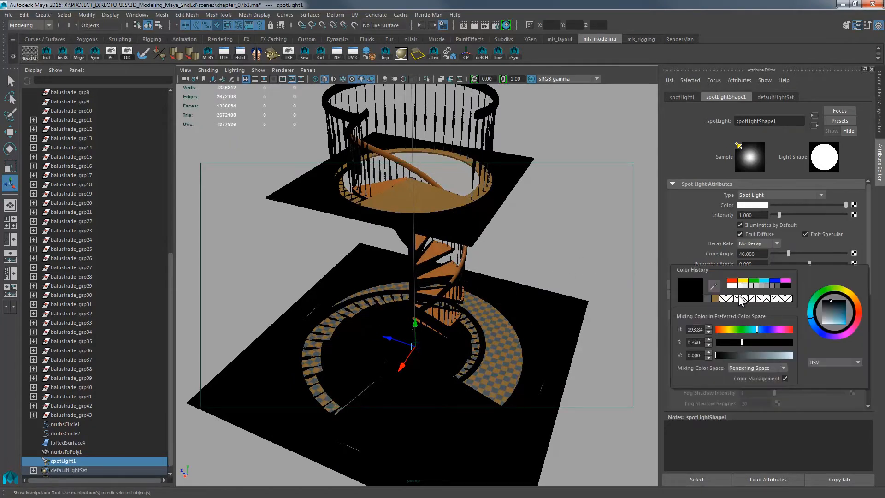
pyautogui.click(764, 289)
pyautogui.keyDown('alt'); pyautogui.moveTo(537, 311); pyautogui.dragTo(547, 289); pyautogui.keyUp('alt')
pyautogui.scroll(-4, 578, 288)
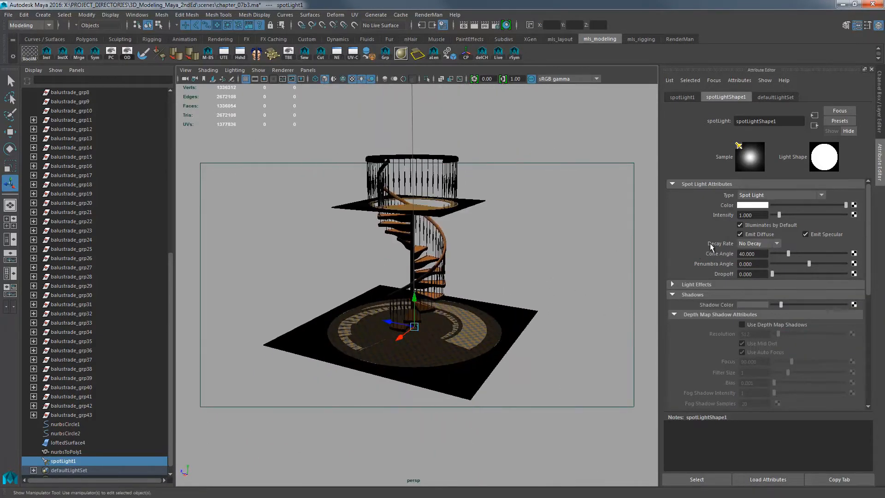
# Widen the spot light's cone angle to about 76 degrees so it covers both floors, and deselect the light.
pyautogui.moveTo(789, 260); pyautogui.dragTo(805, 257)
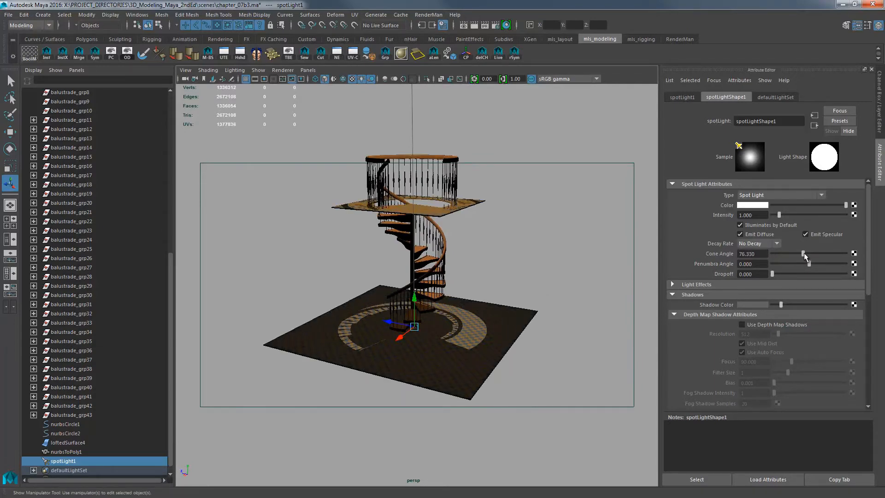
pyautogui.keyDown('alt'); pyautogui.moveTo(447, 293); pyautogui.dragTo(551, 280, button='right'); pyautogui.keyUp('alt')
pyautogui.click(531, 265)
pyautogui.keyDown('alt'); pyautogui.moveTo(551, 281); pyautogui.dragTo(510, 323); pyautogui.keyUp('alt')
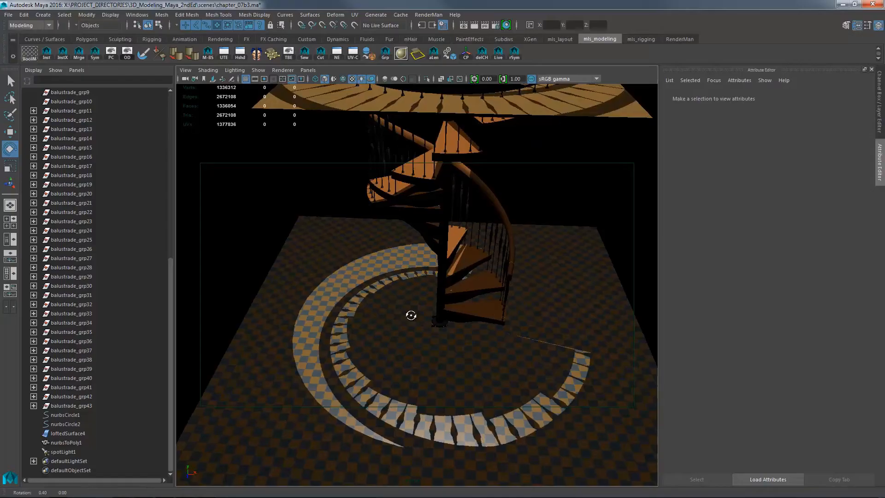
pyautogui.keyDown('alt'); pyautogui.moveTo(403, 300); pyautogui.dragTo(368, 277, button='middle'); pyautogui.keyUp('alt')
pyautogui.keyDown('alt'); pyautogui.moveTo(368, 278); pyautogui.dragTo(355, 282, button='right'); pyautogui.keyUp('alt')
pyautogui.keyDown('alt'); pyautogui.moveTo(355, 282); pyautogui.dragTo(386, 289, button='middle'); pyautogui.keyUp('alt')
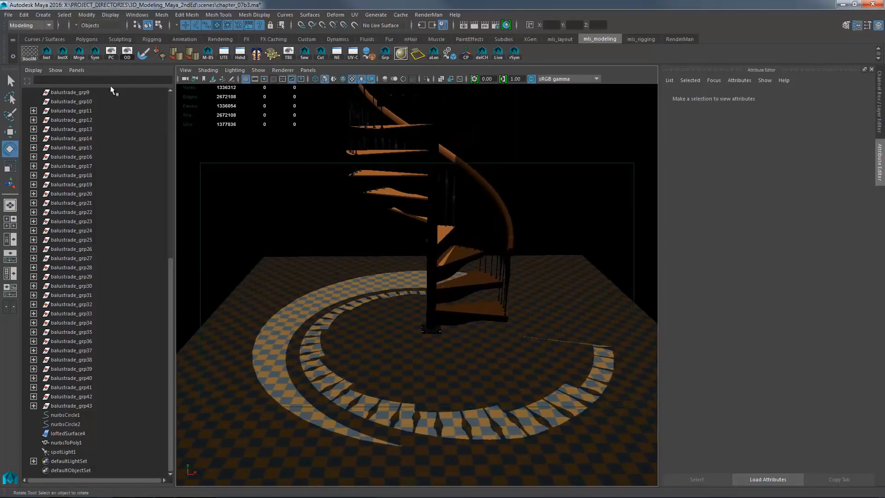
pyautogui.click(91, 41)
pyautogui.click(30, 52)
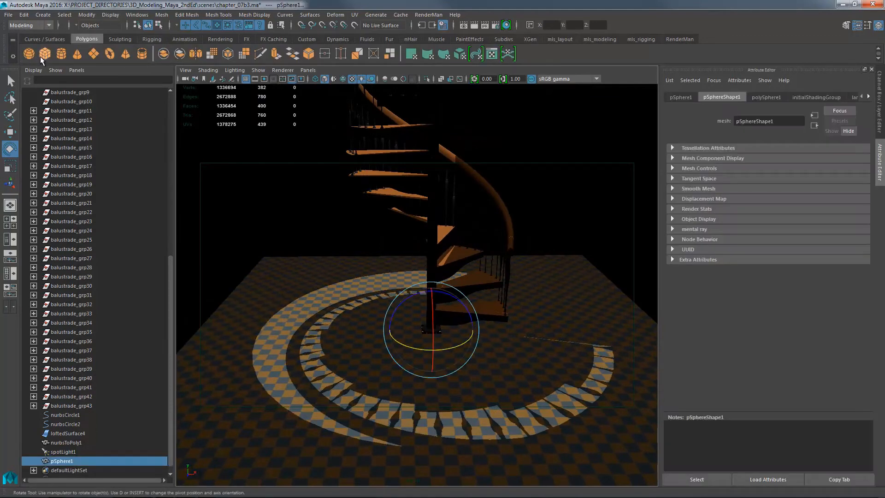
pyautogui.press('w')
pyautogui.click(437, 298)
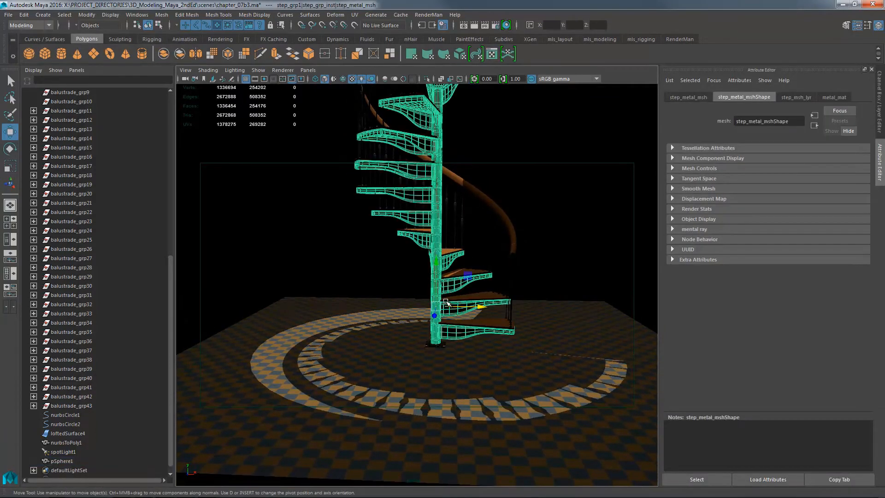
pyautogui.hotkey('ctrl', 'z')
pyautogui.hotkey('ctrl', 'z')
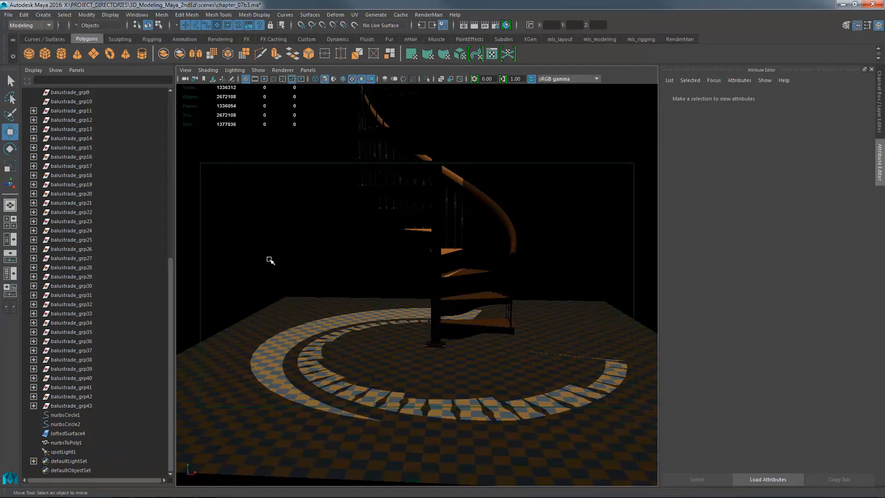
# Create a polygon sphere, scale it uniformly to about 11 and place it half sunk in the floor at about X -177, Y -0.9.
pyautogui.click(29, 52)
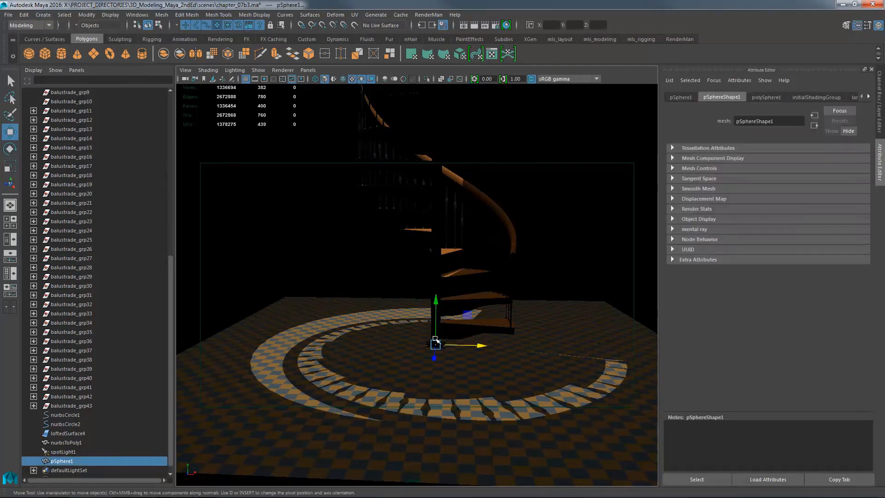
pyautogui.press('r')
pyautogui.moveTo(438, 343); pyautogui.dragTo(315, 342)
pyautogui.press('w')
pyautogui.moveTo(271, 293); pyautogui.dragTo(271, 229)
pyautogui.press('r')
pyautogui.moveTo(267, 282); pyautogui.dragTo(258, 282)
pyautogui.press('w')
pyautogui.moveTo(269, 242); pyautogui.dragTo(262, 298)
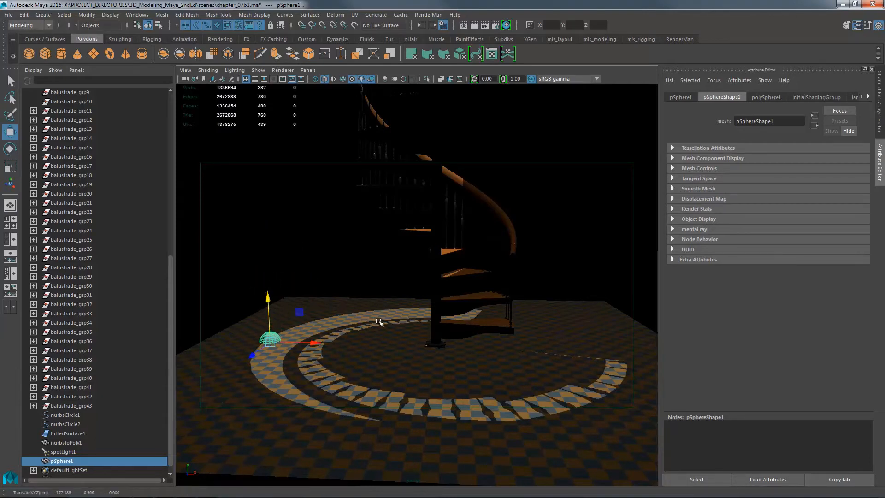
# Group the sphere with the group's pivot at the staircase centre and expand the group in the Outliner.
pyautogui.keyDown('alt'); pyautogui.moveTo(380, 321); pyautogui.dragTo(375, 291); pyautogui.keyUp('alt')
pyautogui.keyDown('alt'); pyautogui.moveTo(375, 291); pyautogui.dragTo(368, 292, button='right'); pyautogui.keyUp('alt')
pyautogui.keyDown('alt'); pyautogui.moveTo(408, 306); pyautogui.dragTo(375, 259); pyautogui.keyUp('alt')
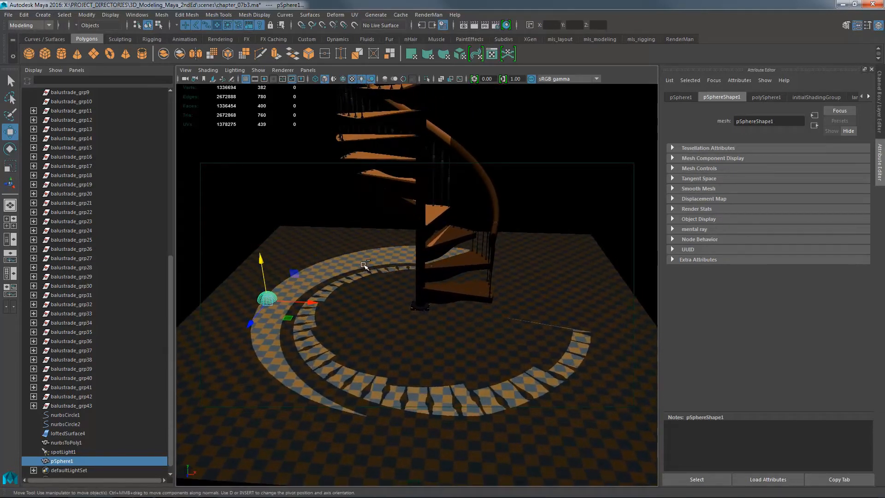
pyautogui.hotkey('ctrl', 'g')
pyautogui.click(33, 460)
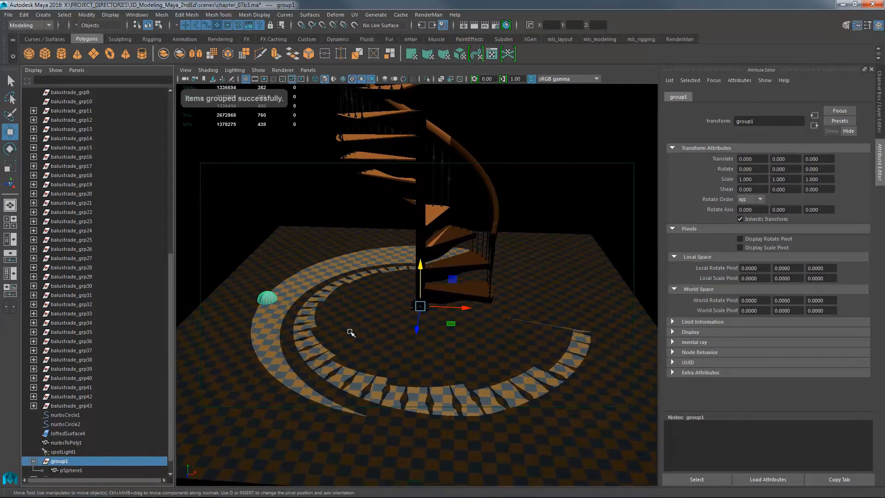
# Use Duplicate Special to make 20 copies of the sphere group with instanced leaf nodes, rotated about Y into a full ring around the staircase.
pyautogui.keyDown('alt'); pyautogui.moveTo(352, 326); pyautogui.dragTo(338, 192); pyautogui.keyUp('alt')
pyautogui.click(560, 40)
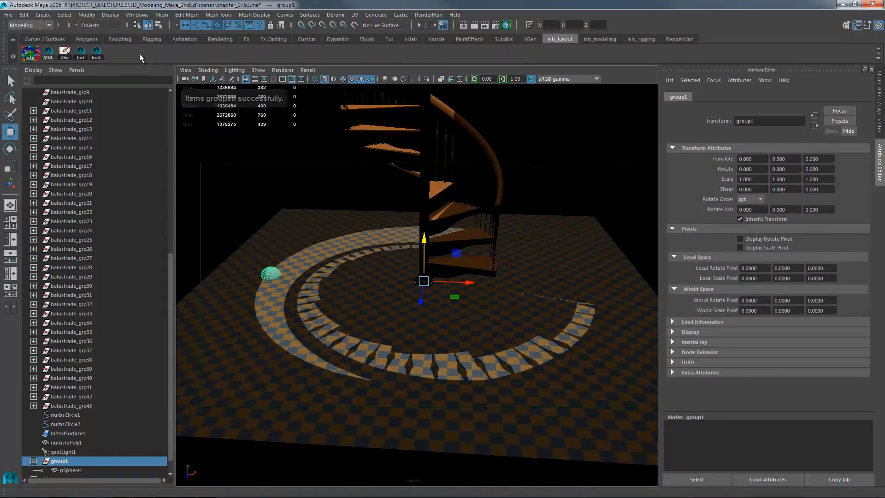
pyautogui.click(606, 39)
pyautogui.click(571, 40)
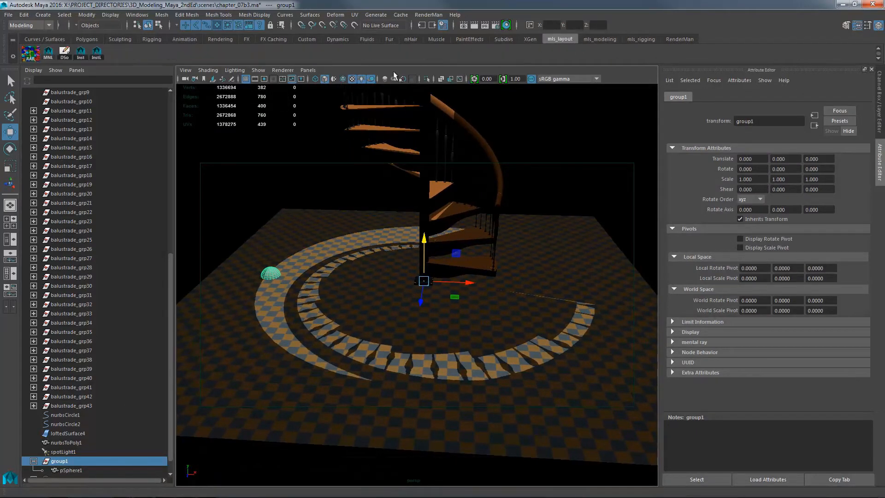
pyautogui.click(65, 53)
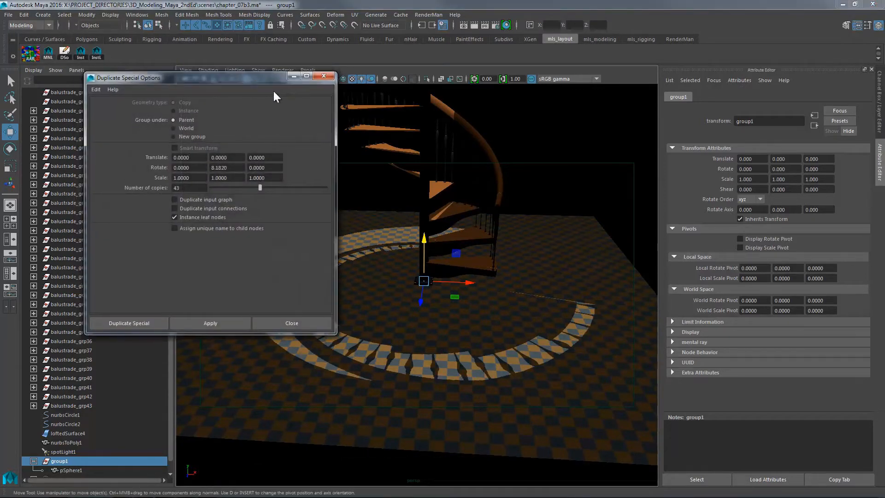
pyautogui.moveTo(255, 77); pyautogui.dragTo(637, 117)
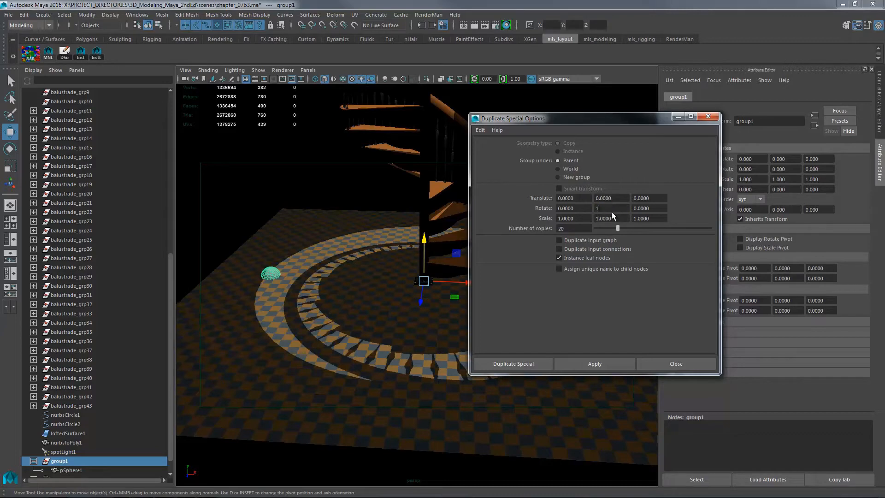
pyautogui.click(586, 366)
pyautogui.click(643, 364)
pyautogui.moveTo(514, 295)
pyautogui.keyDown('alt'); pyautogui.mouseDown()
pyautogui.moveTo(510, 310)
pyautogui.moveTo(437, 308)
pyautogui.moveTo(503, 311)
pyautogui.moveTo(473, 314)
pyautogui.moveTo(514, 306)
pyautogui.moveTo(507, 291)
pyautogui.mouseUp(); pyautogui.keyUp('alt')
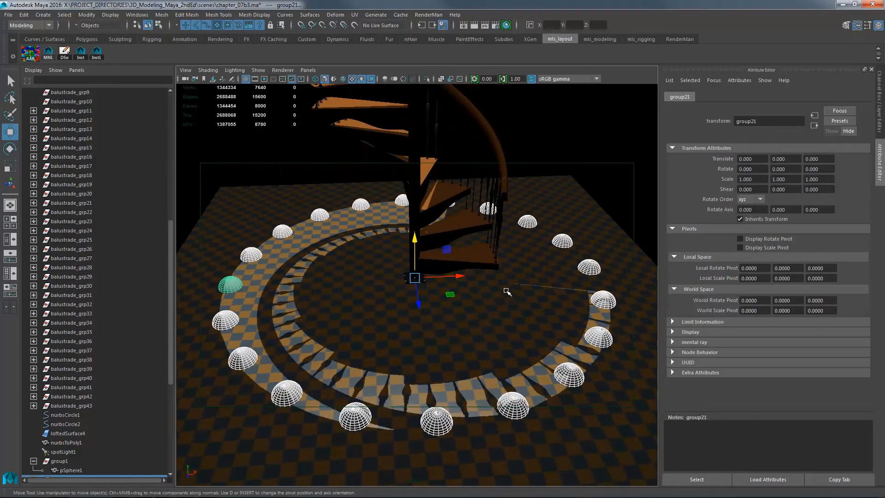
# Select all vertices of one instanced sphere and move them away from the staircase to widen the ring, undoing the extra adjustment.
pyautogui.moveTo(234, 287); pyautogui.dragTo(225, 280, button='right')
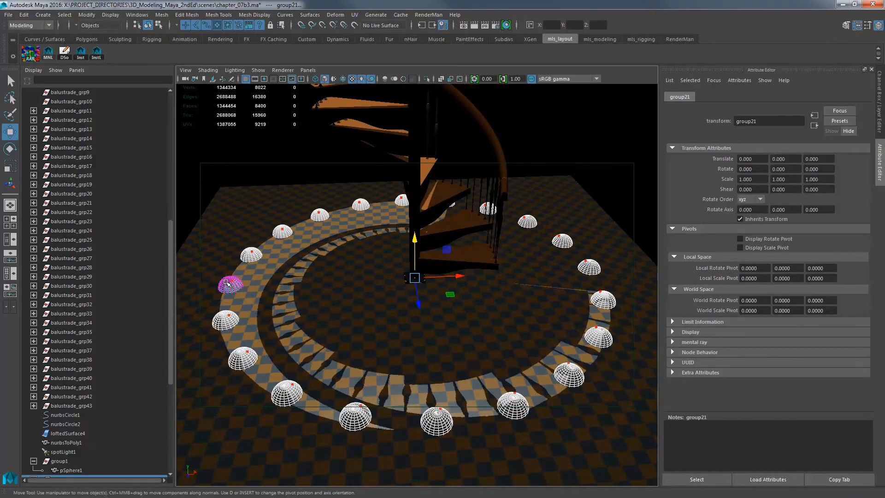
pyautogui.moveTo(210, 265); pyautogui.dragTo(280, 318)
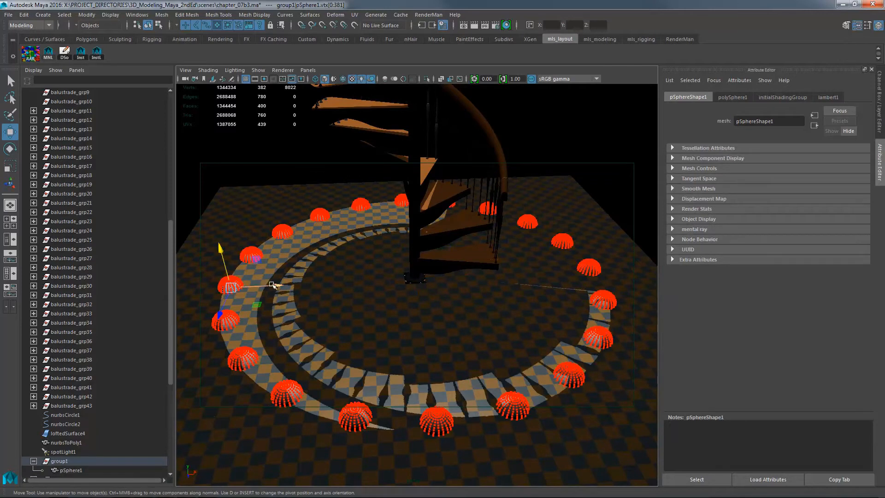
pyautogui.moveTo(272, 284); pyautogui.dragTo(236, 286)
pyautogui.keyDown('alt'); pyautogui.moveTo(395, 253); pyautogui.dragTo(498, 222, button='middle'); pyautogui.keyUp('alt')
pyautogui.moveTo(345, 258); pyautogui.dragTo(326, 258)
pyautogui.hotkey('ctrl', 'z')
pyautogui.hotkey('ctrl', 'z')
pyautogui.hotkey('ctrl', 'z')
pyautogui.hotkey('ctrl', 'z')
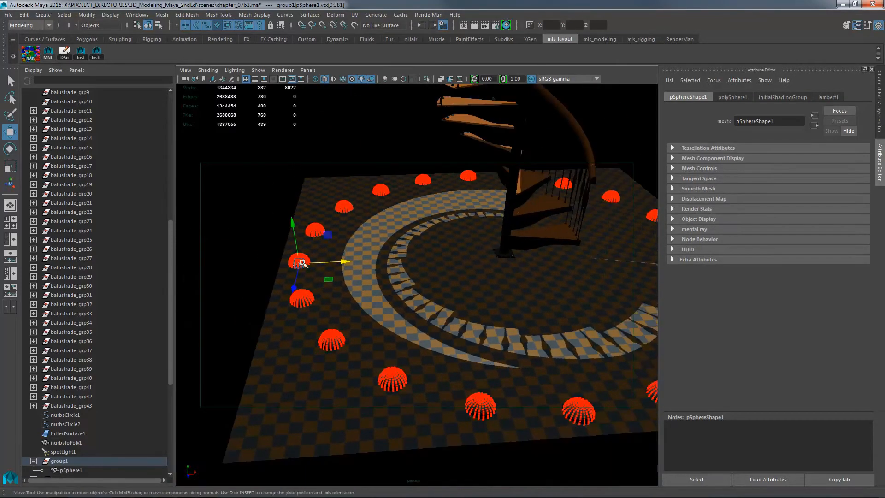
pyautogui.hotkey('ctrl', 'z')
pyautogui.hotkey('ctrl', 'z')
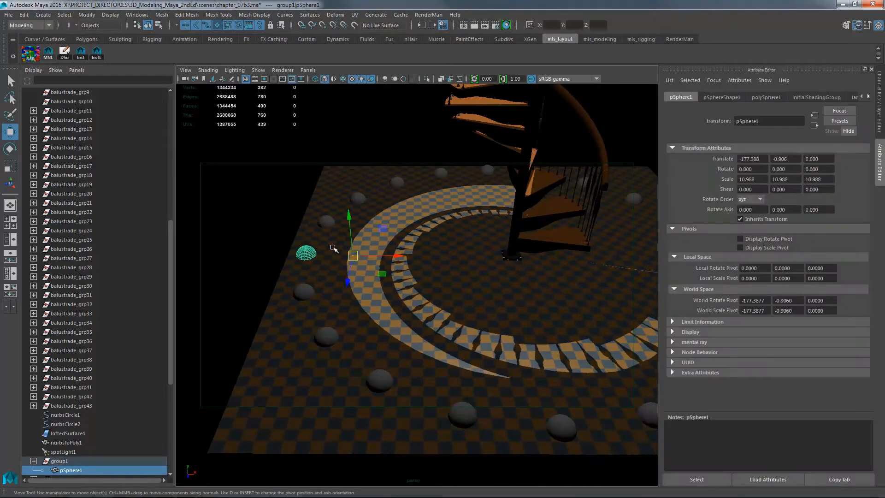
pyautogui.keyDown('alt'); pyautogui.moveTo(535, 244); pyautogui.dragTo(420, 272, button='right'); pyautogui.keyUp('alt')
pyautogui.keyDown('alt'); pyautogui.moveTo(420, 272); pyautogui.dragTo(383, 282, button='middle'); pyautogui.keyUp('alt')
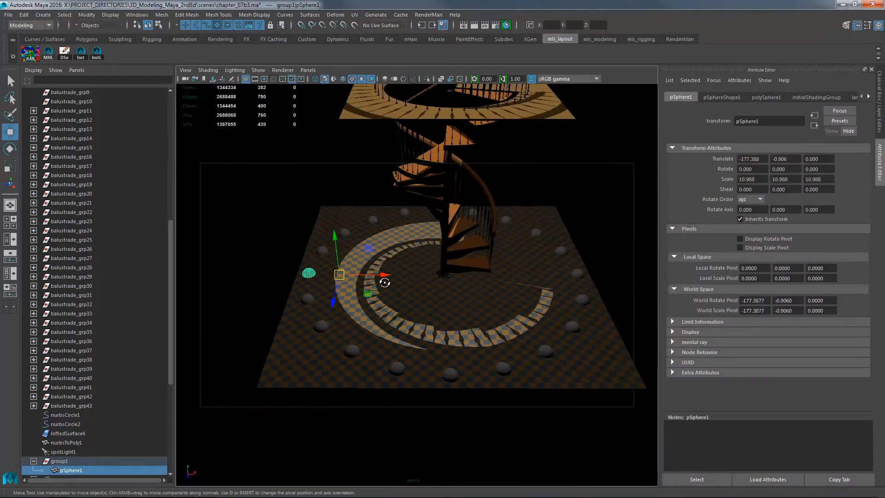
pyautogui.keyDown('alt'); pyautogui.moveTo(370, 281); pyautogui.dragTo(382, 285); pyautogui.keyUp('alt')
pyautogui.keyDown('alt'); pyautogui.moveTo(303, 282); pyautogui.dragTo(398, 246, button='right'); pyautogui.keyUp('alt')
pyautogui.keyDown('alt'); pyautogui.moveTo(398, 246); pyautogui.dragTo(463, 249, button='middle'); pyautogui.keyUp('alt')
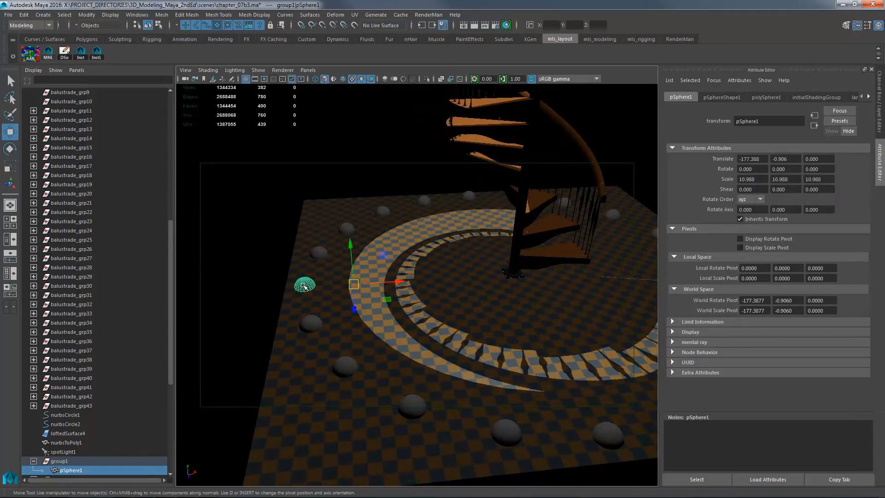
pyautogui.rightClick(307, 287)
pyautogui.click(305, 284)
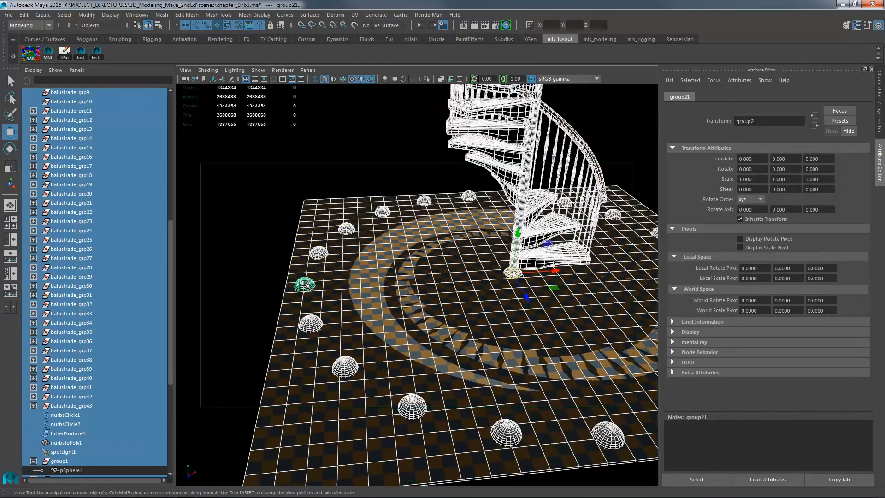
pyautogui.click(271, 272)
pyautogui.hotkey('ctrl', 'z')
pyautogui.hotkey('ctrl', 'z')
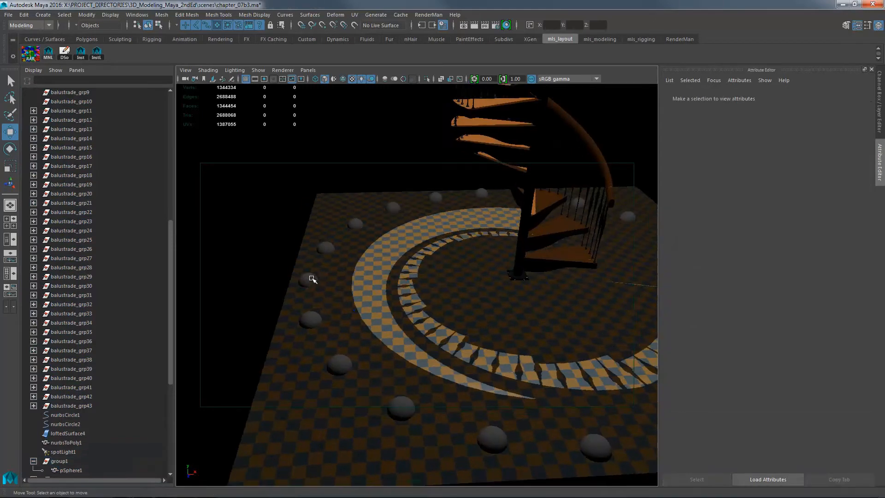
# Select the original sphere in group1 and center its pivot on the mesh.
pyautogui.moveTo(310, 279); pyautogui.dragTo(312, 282)
pyautogui.click(276, 288)
pyautogui.click(308, 280)
pyautogui.scroll(-4, 60, 378)
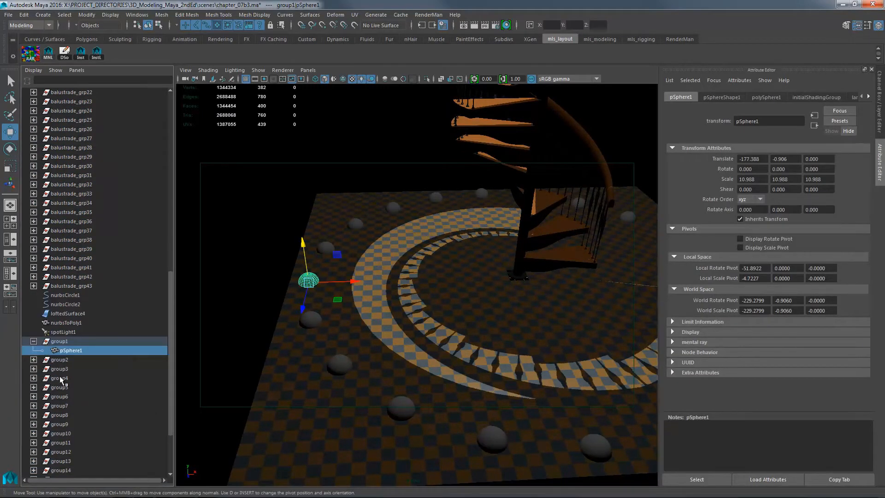
# Collapse group1 and delete the redundant last sphere group, group21.
pyautogui.click(33, 342)
pyautogui.click(65, 341)
pyautogui.scroll(-3, 149, 461)
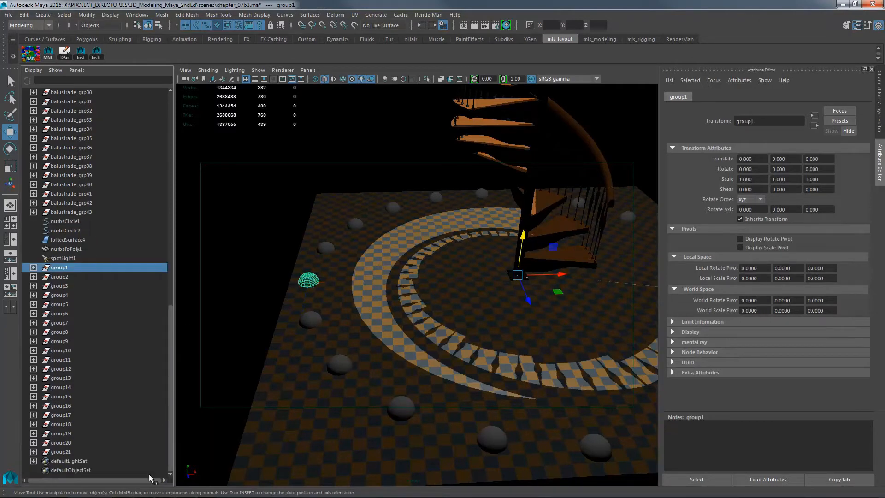
pyautogui.click(66, 451)
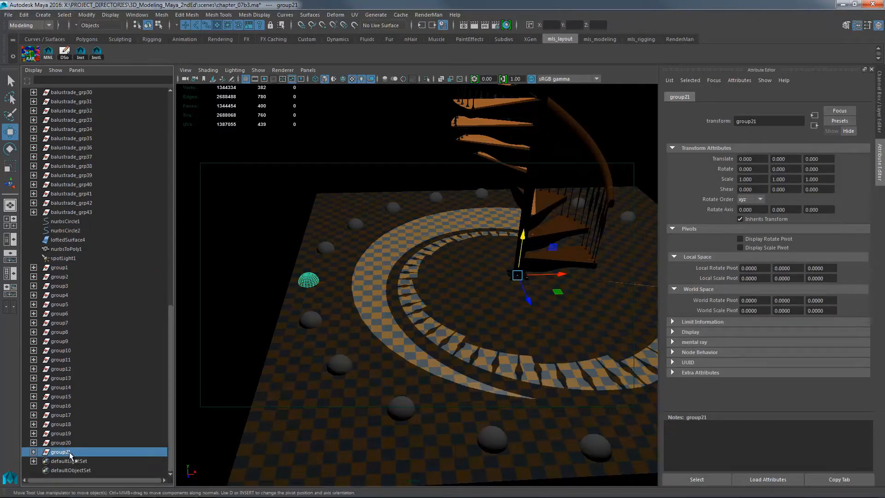
pyautogui.press('Delete')
# Compare the pivot of the original sphere in group1 with that of a neighbouring instanced sphere.
pyautogui.click(73, 276)
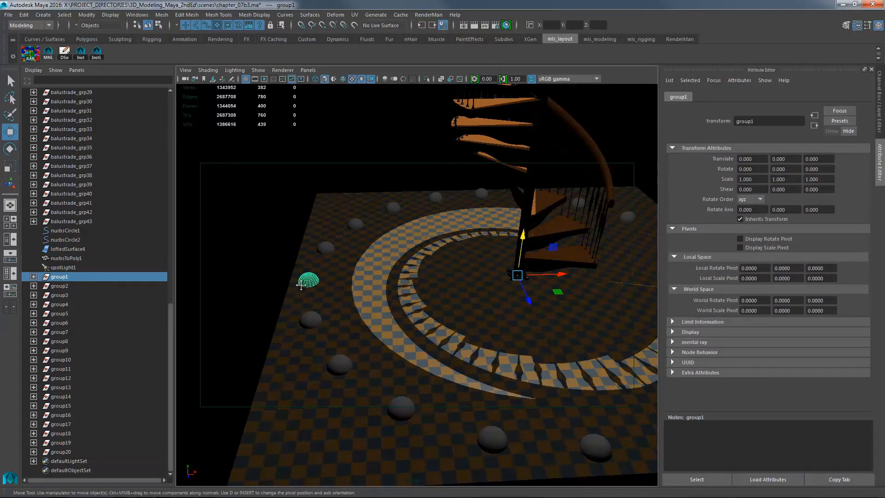
pyautogui.keyDown('alt'); pyautogui.moveTo(298, 281); pyautogui.dragTo(296, 287, button='middle'); pyautogui.keyUp('alt')
pyautogui.click(33, 276)
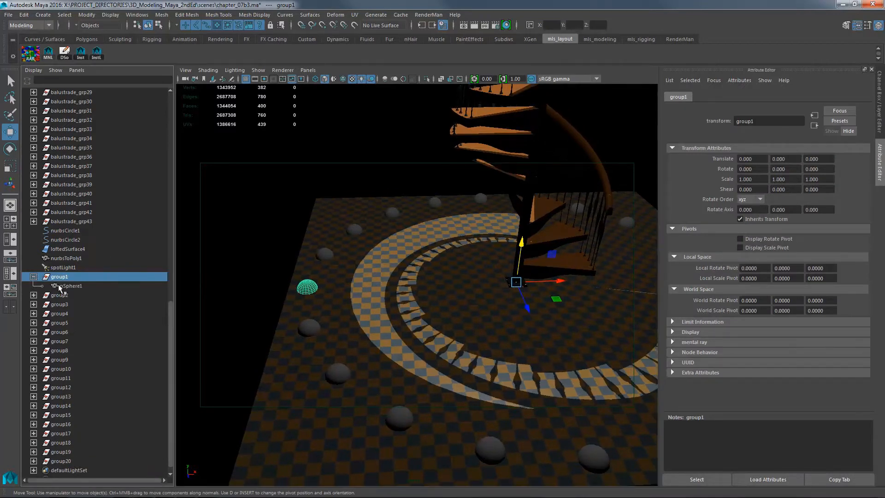
pyautogui.click(68, 286)
pyautogui.click(324, 255)
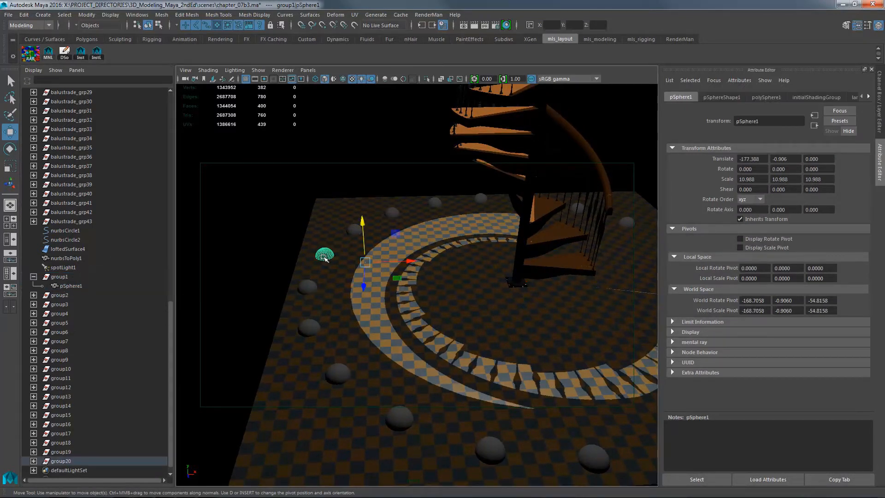
pyautogui.click(309, 288)
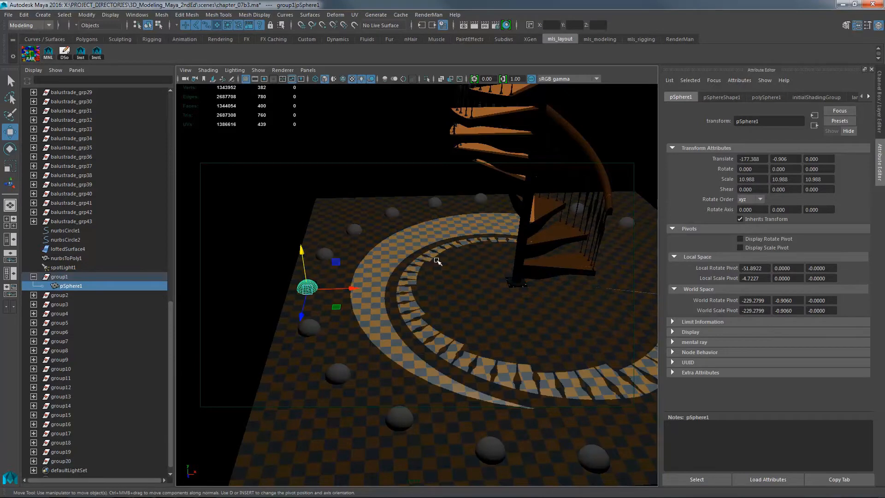
pyautogui.keyDown('alt'); pyautogui.moveTo(437, 261); pyautogui.dragTo(244, 259); pyautogui.keyUp('alt')
pyautogui.click(33, 295)
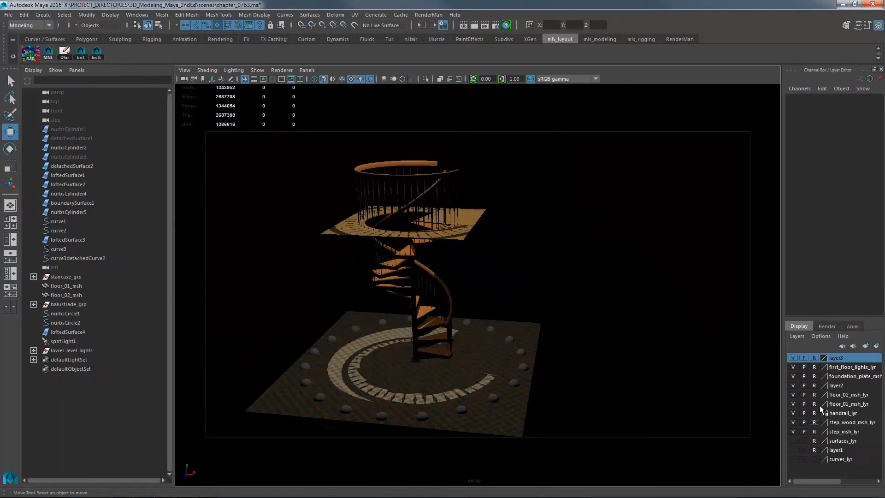
# Make first_floor_lights_lyr selectable and select all the spheres around the staircase base.
pyautogui.click(814, 367)
pyautogui.moveTo(270, 271); pyautogui.dragTo(730, 469)
pyautogui.scroll(3, 546, 297)
pyautogui.keyDown('alt'); pyautogui.moveTo(546, 298); pyautogui.dragTo(454, 284); pyautogui.keyUp('alt')
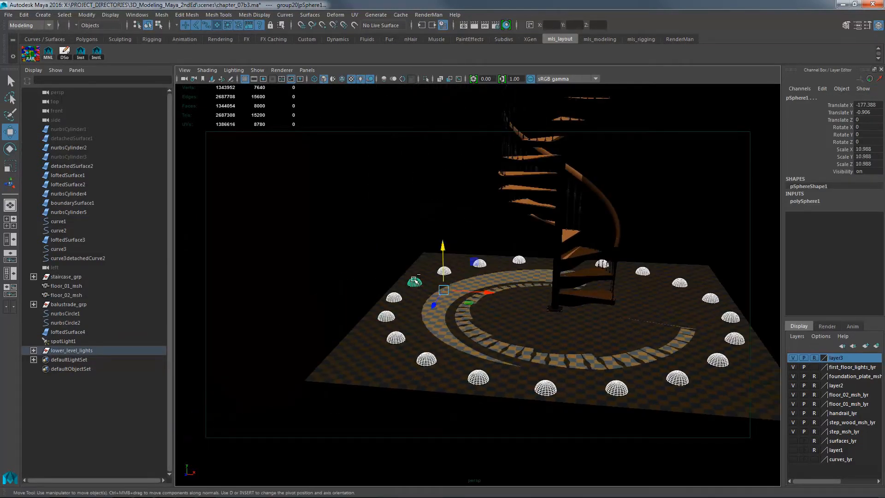
# Reset the pivot position of all the ring spheres in pivot editing mode and check individual spheres.
pyautogui.click(364, 270)
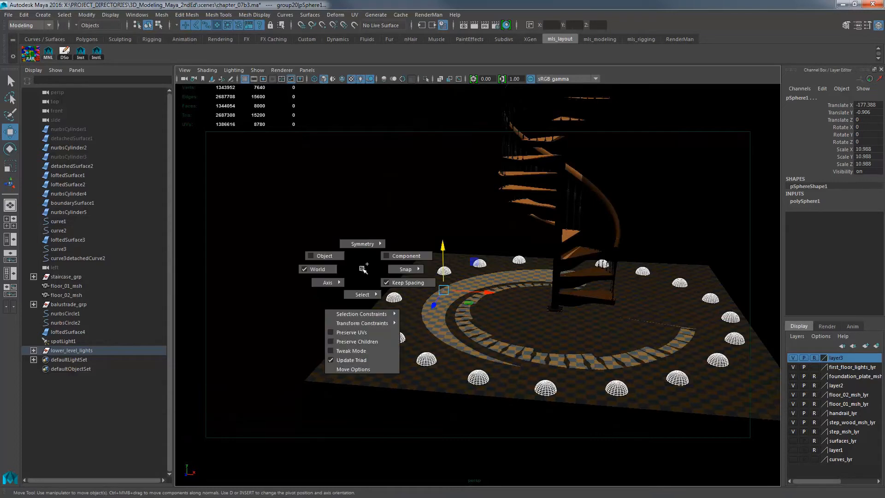
pyautogui.press('d')
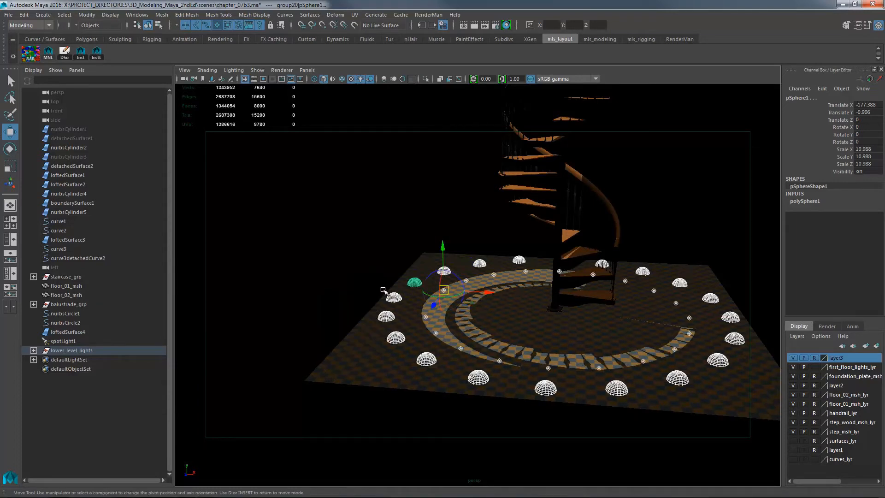
pyautogui.click(347, 273)
pyautogui.click(347, 274)
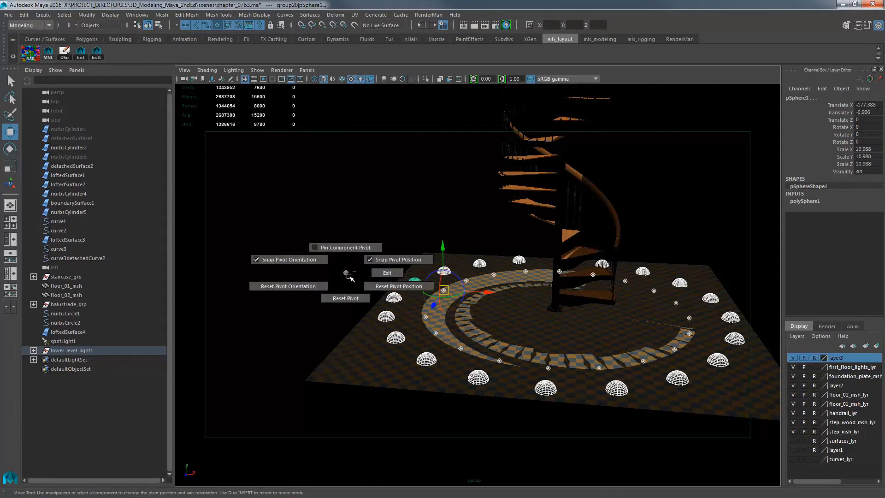
pyautogui.moveTo(349, 276); pyautogui.dragTo(385, 286)
pyautogui.click(371, 285)
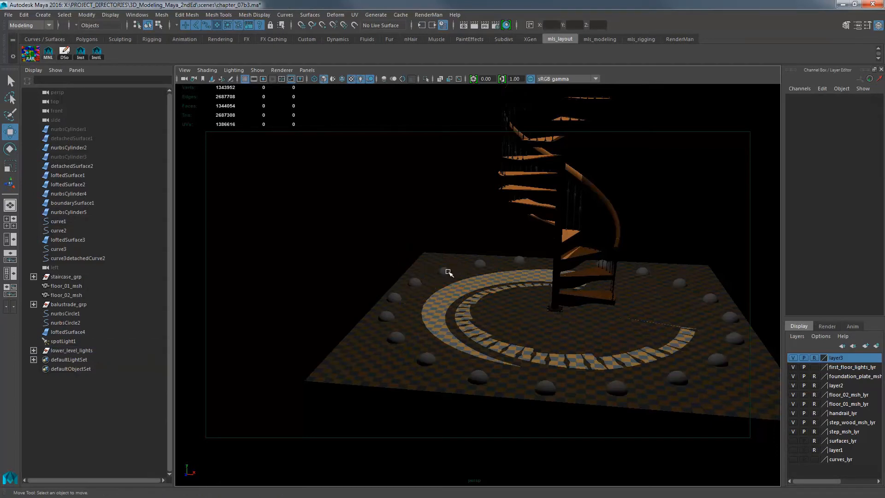
pyautogui.click(450, 272)
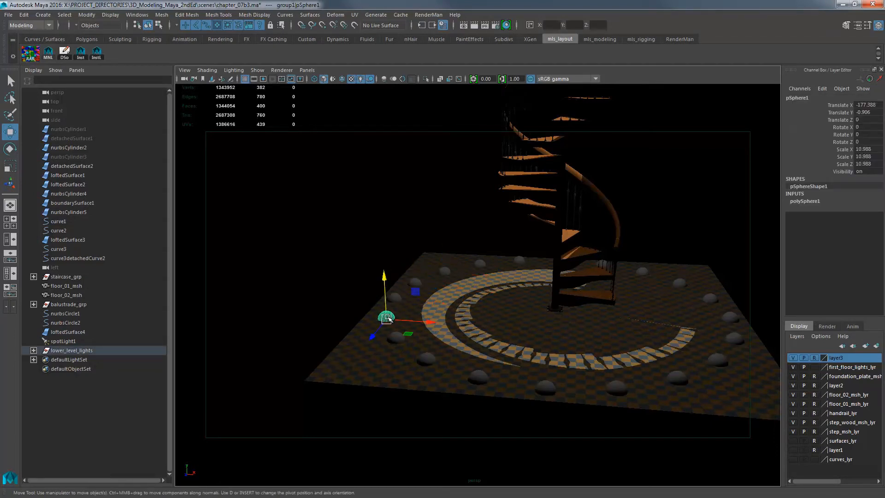
pyautogui.click(346, 295)
# Select all the ring spheres and assign them a new mental ray mia_material_x_passes material.
pyautogui.keyDown('alt'); pyautogui.moveTo(436, 289); pyautogui.dragTo(545, 291, button='right'); pyautogui.keyUp('alt')
pyautogui.keyDown('alt'); pyautogui.moveTo(545, 290); pyautogui.dragTo(495, 282, button='middle'); pyautogui.keyUp('alt')
pyautogui.keyDown('alt'); pyautogui.moveTo(434, 288); pyautogui.dragTo(484, 277, button='right'); pyautogui.keyUp('alt')
pyautogui.moveTo(316, 200); pyautogui.dragTo(645, 437)
pyautogui.keyDown('alt'); pyautogui.moveTo(376, 281); pyautogui.dragTo(533, 266, button='right'); pyautogui.keyUp('alt')
pyautogui.keyDown('alt'); pyautogui.moveTo(337, 272); pyautogui.dragTo(343, 260, button='middle'); pyautogui.keyUp('alt')
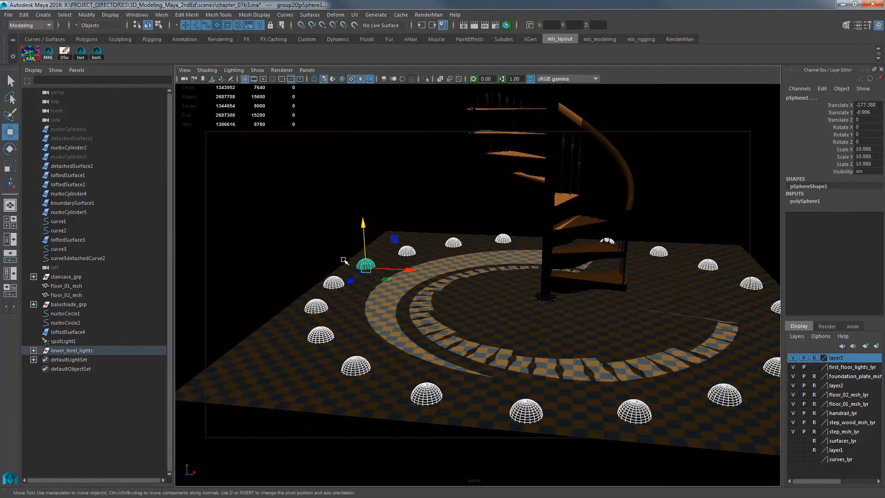
pyautogui.moveTo(337, 282); pyautogui.dragTo(351, 452, button='right')
pyautogui.click(388, 197)
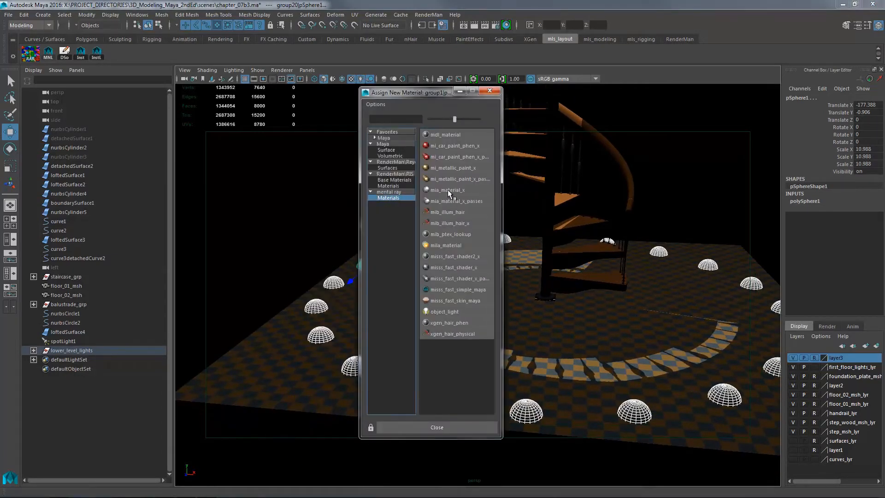
pyautogui.click(459, 203)
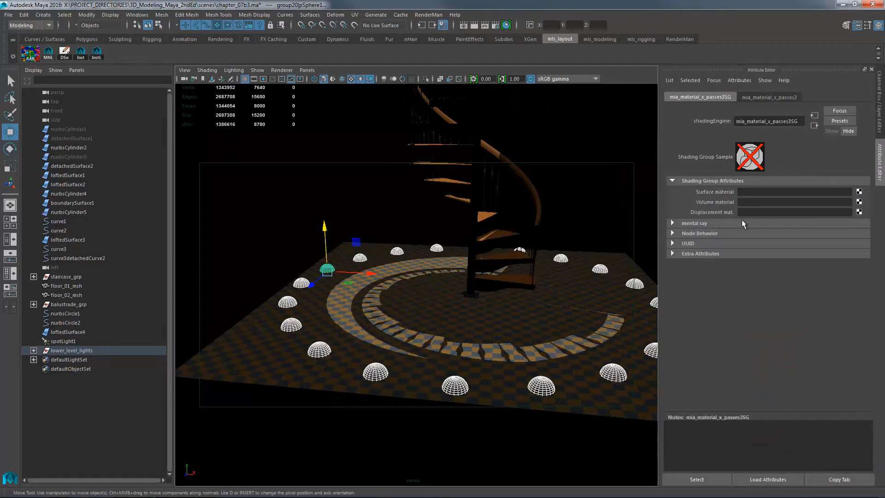
# Connect a mental ray mia_light_surface texture to the Additional Color of the spheres' material.
pyautogui.click(778, 96)
pyautogui.moveTo(869, 209); pyautogui.dragTo(863, 353)
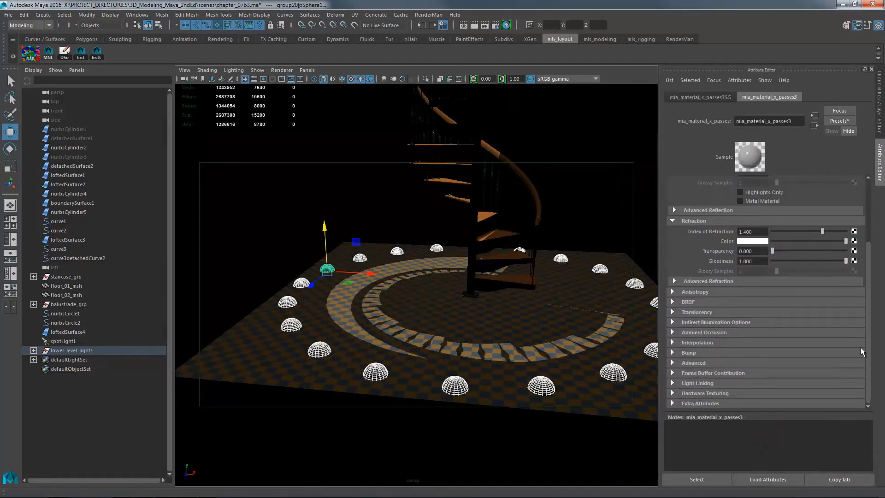
pyautogui.click(693, 363)
pyautogui.scroll(-1, 869, 354)
pyautogui.scroll(-2, 869, 354)
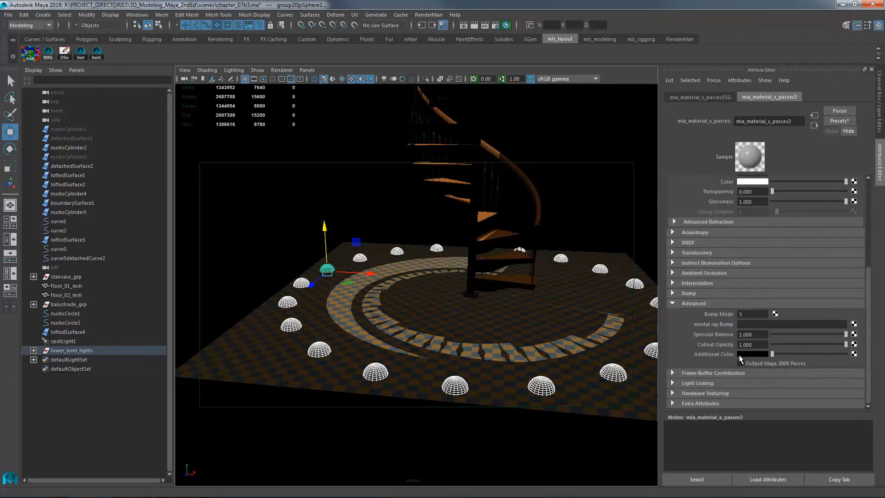
pyautogui.click(854, 354)
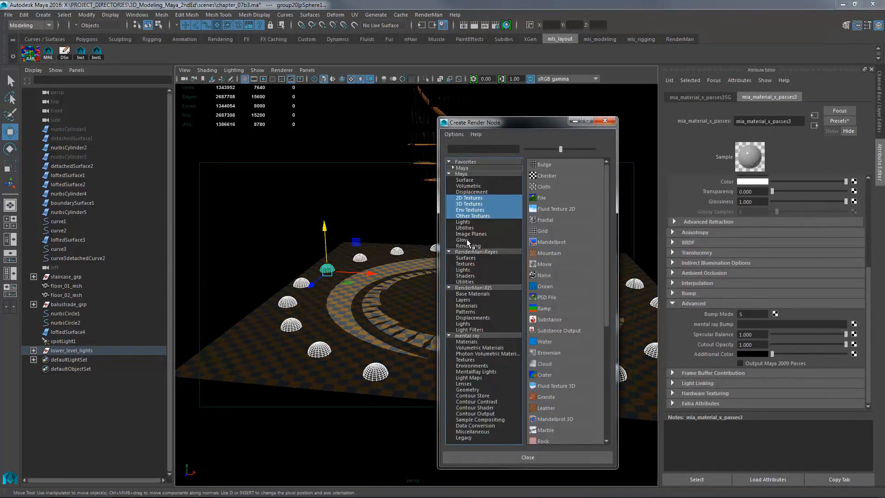
pyautogui.click(472, 341)
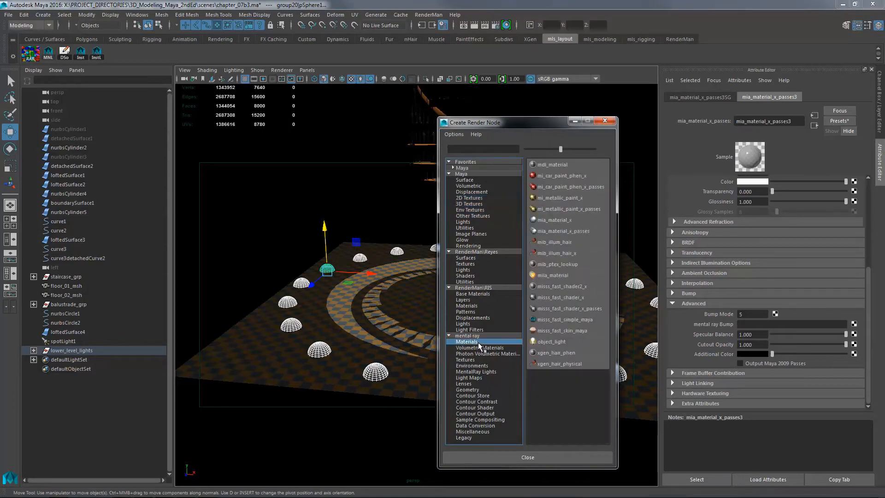
pyautogui.click(475, 359)
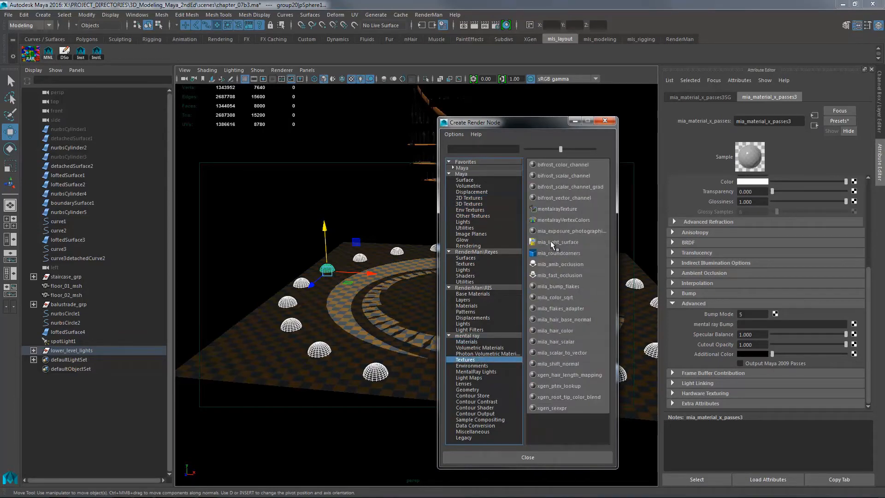
pyautogui.click(566, 242)
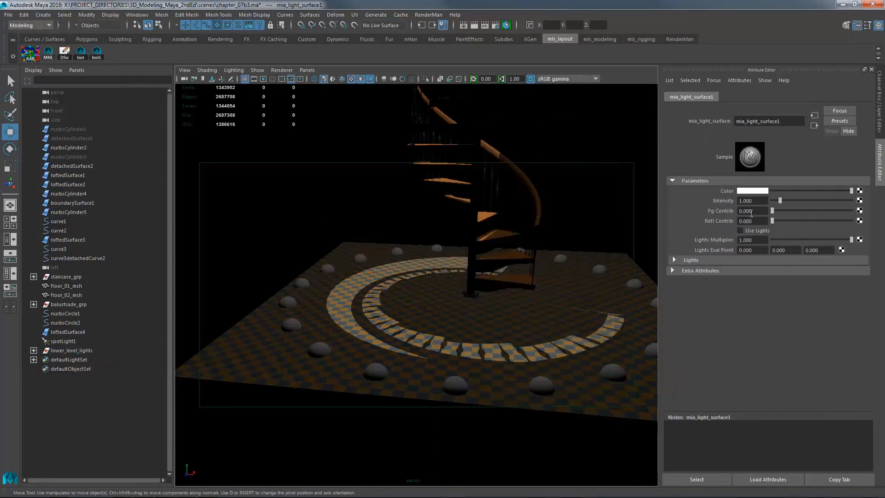
# Set the light surface's Fg Contrib to 2, Refl Contrib to 1 and Intensity to 5, with Use Lights enabled.
pyautogui.doubleClick(746, 210)
pyautogui.write('2')
pyautogui.press('Return')
pyautogui.doubleClick(751, 221)
pyautogui.write('1')
pyautogui.press('Return')
pyautogui.moveTo(753, 201); pyautogui.dragTo(718, 203)
pyautogui.write('5')
pyautogui.press('Return')
pyautogui.keyDown('alt'); pyautogui.moveTo(606, 210); pyautogui.dragTo(560, 241); pyautogui.keyUp('alt')
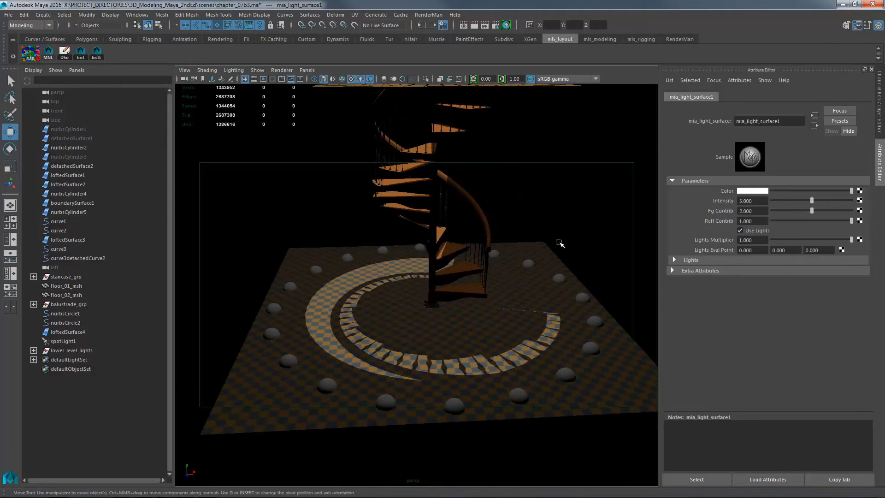
# Return to the spheres' mia_material_x_passes material and set its diffuse color to a pale warm yellow at full value.
pyautogui.click(814, 125)
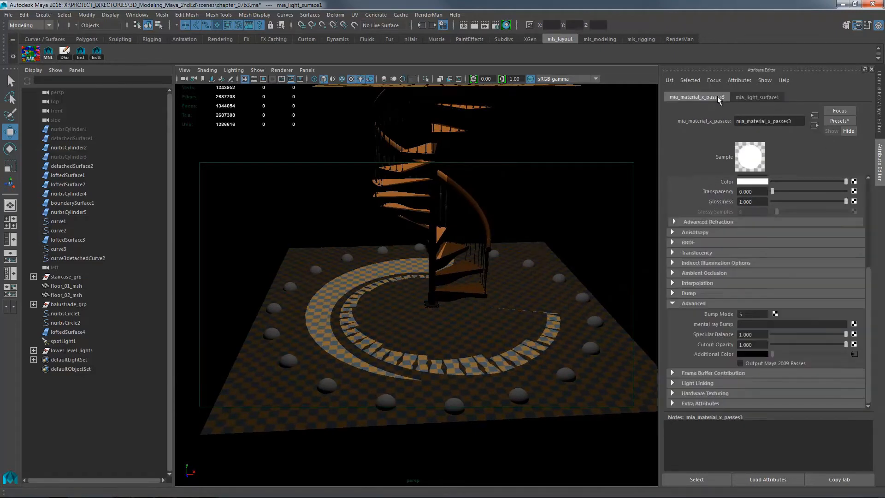
pyautogui.moveTo(869, 273); pyautogui.dragTo(807, 184)
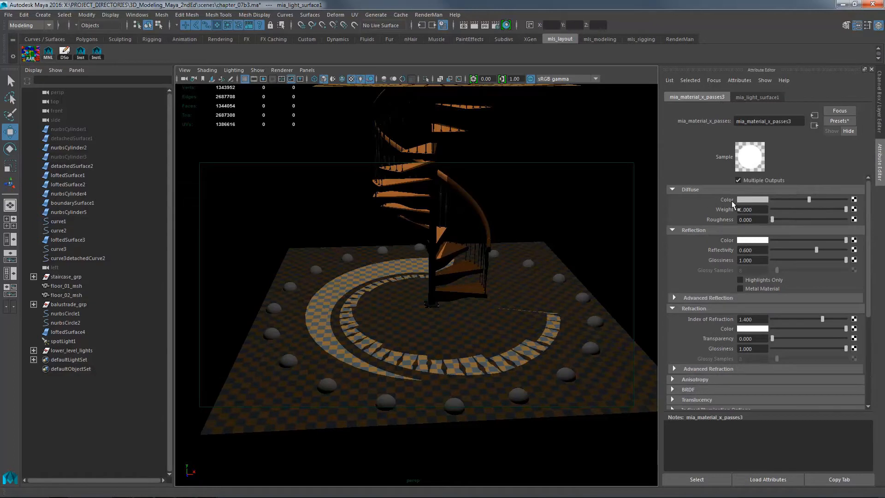
pyautogui.click(755, 199)
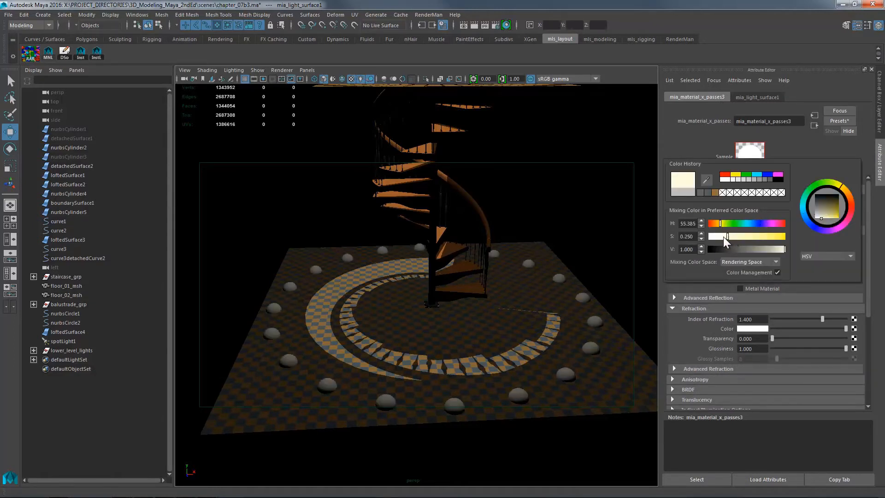
pyautogui.moveTo(723, 237); pyautogui.dragTo(718, 225)
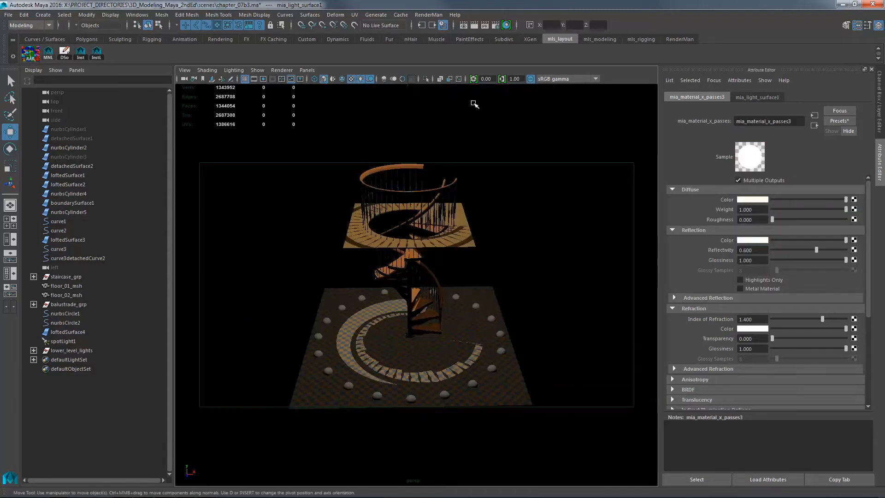
# Set the mental ray Overall Quality to 1 and the indirect diffuse mode to Finalgather with a quality of 2.
pyautogui.click(496, 25)
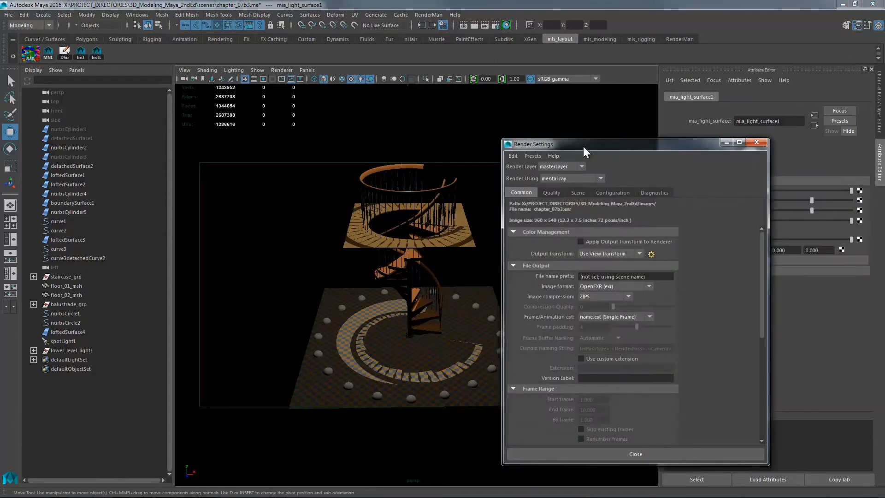
pyautogui.moveTo(582, 145); pyautogui.dragTo(582, 82)
pyautogui.click(562, 130)
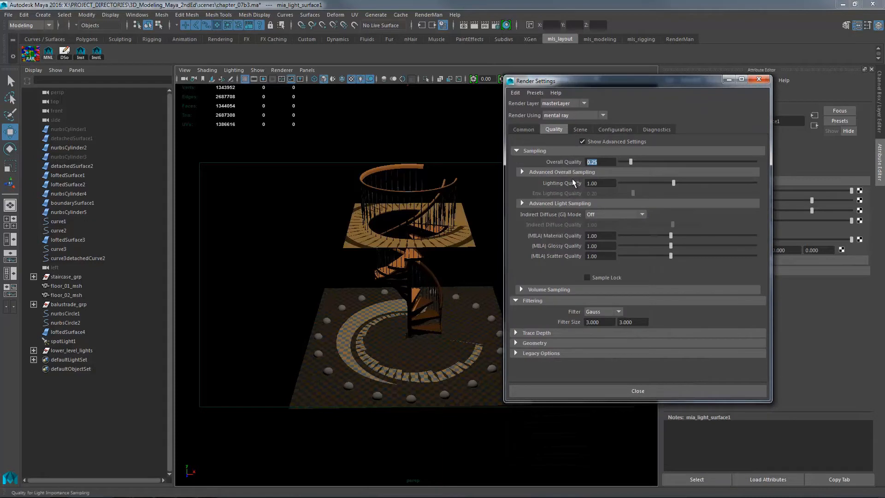
pyautogui.click(608, 214)
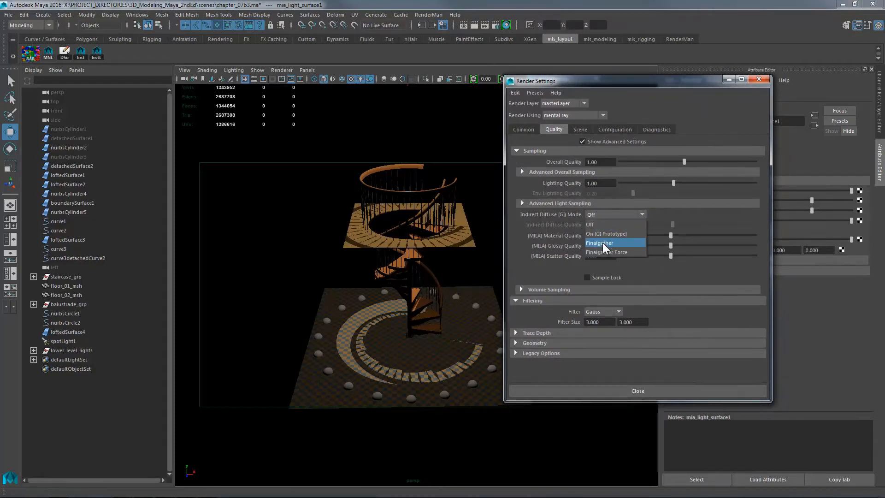
pyautogui.click(604, 242)
pyautogui.moveTo(601, 225); pyautogui.dragTo(581, 228)
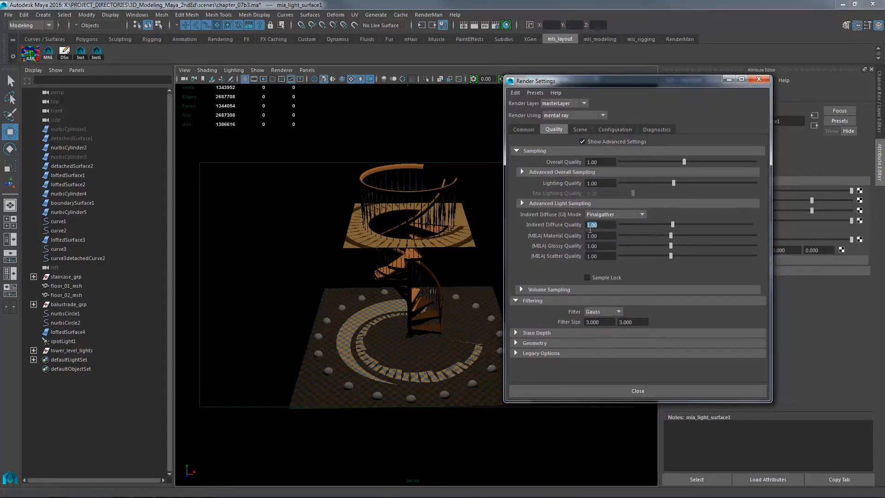
pyautogui.write('2')
# Set the MILA Scatter Quality to 2 and the sampling filter to Lanczos.
pyautogui.moveTo(601, 256); pyautogui.dragTo(552, 261)
pyautogui.write('2')
pyautogui.press('Return')
pyautogui.click(603, 312)
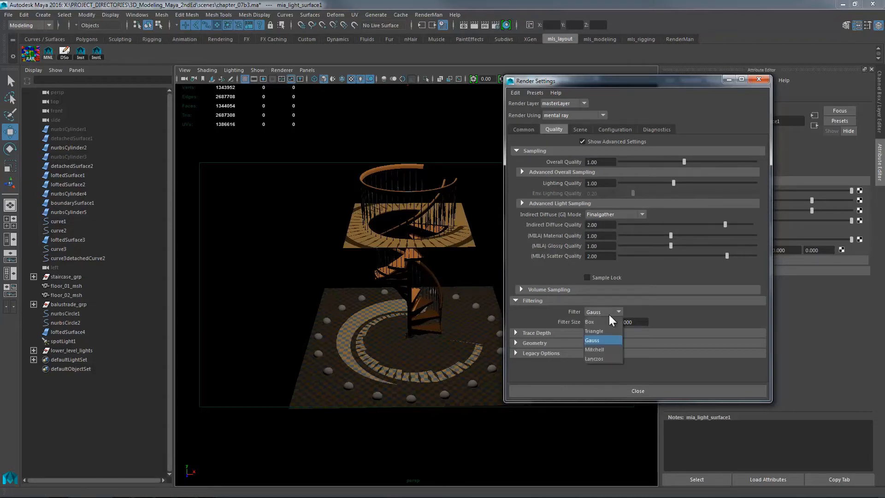
pyautogui.click(599, 359)
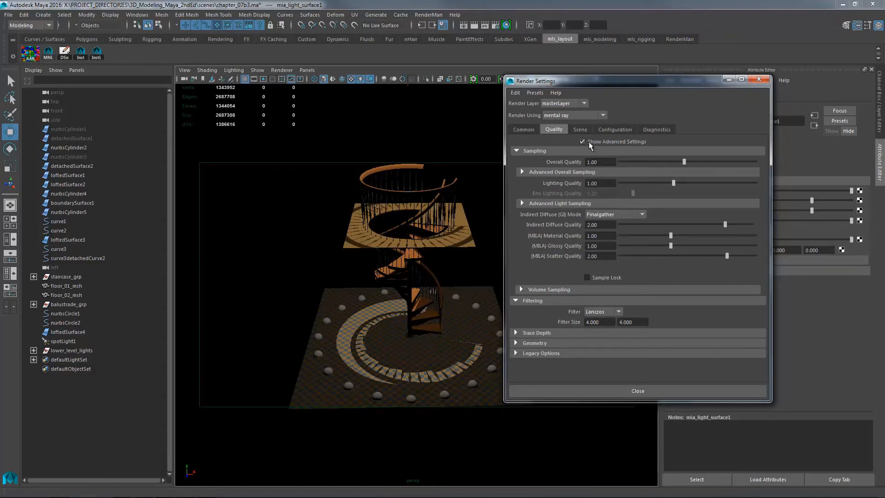
# Set the mental ray Progressive Mode to On and the rendered Faces to Front.
pyautogui.click(582, 130)
pyautogui.click(614, 131)
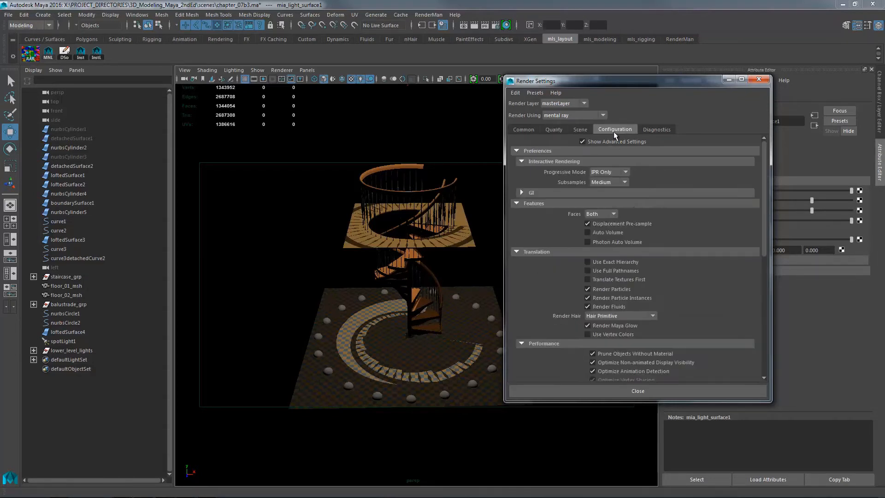
pyautogui.click(609, 172)
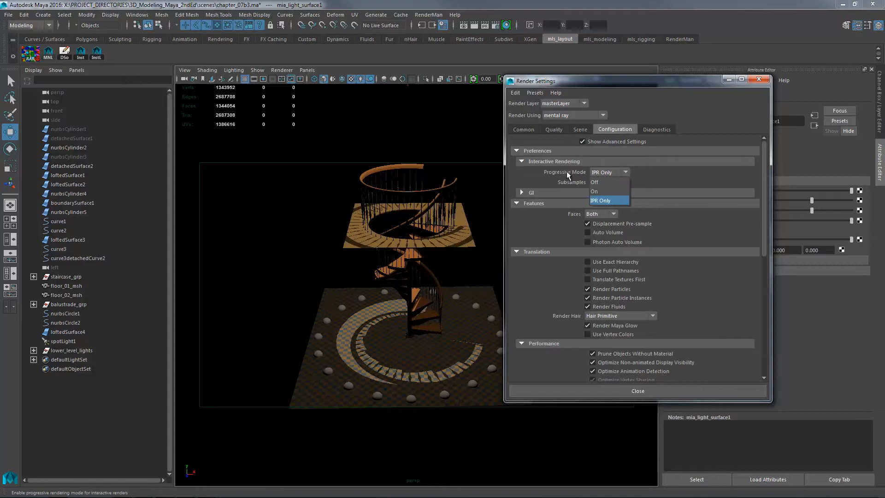
pyautogui.click(598, 189)
pyautogui.click(601, 213)
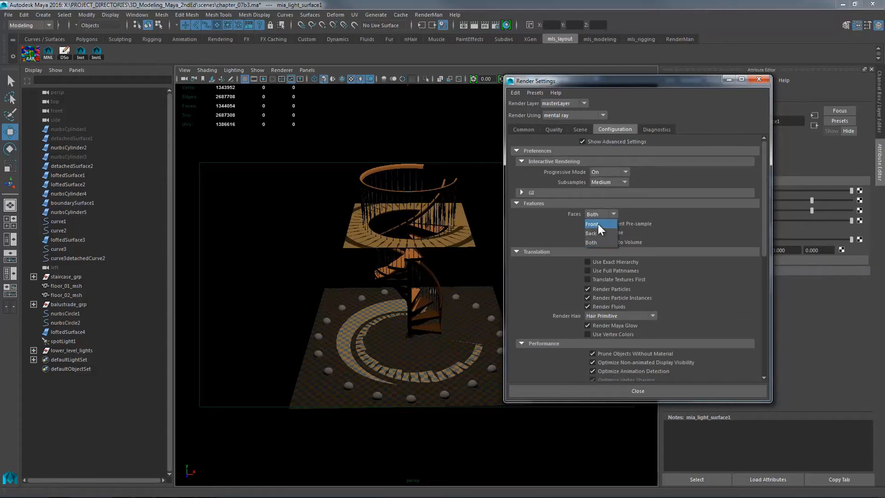
pyautogui.click(599, 222)
# Set the render image size preset to HD 1080 and close the render settings.
pyautogui.click(523, 129)
pyautogui.moveTo(763, 228); pyautogui.dragTo(765, 357)
pyautogui.click(586, 374)
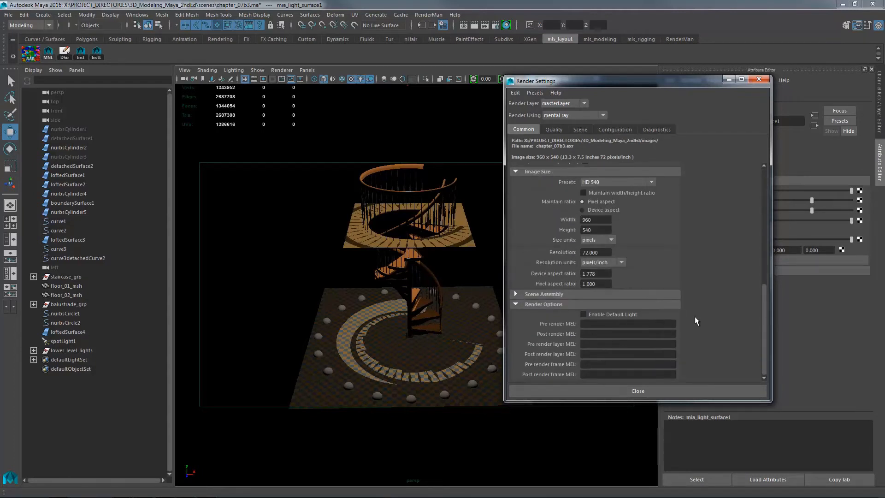
pyautogui.moveTo(764, 309); pyautogui.dragTo(757, 284)
pyautogui.click(640, 226)
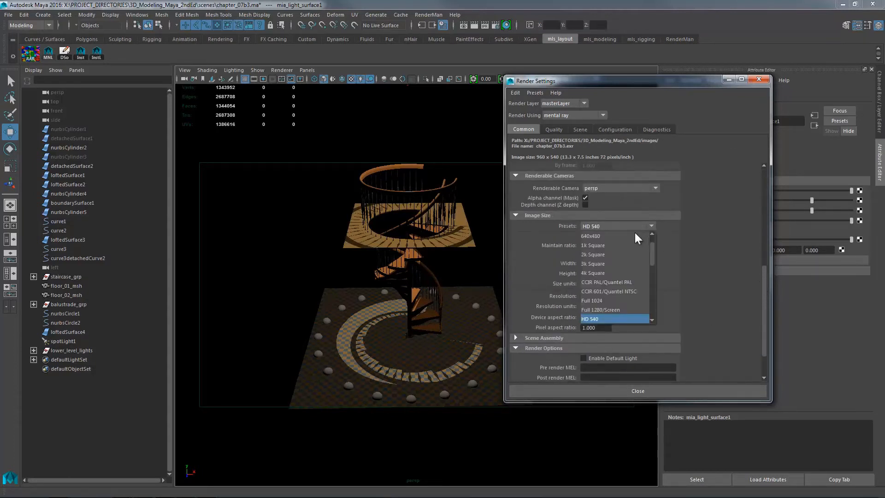
pyautogui.click(588, 282)
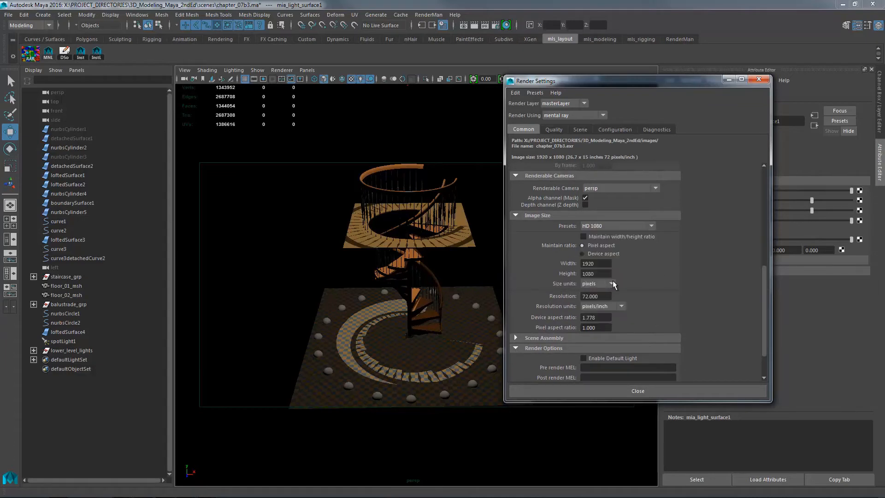
pyautogui.moveTo(765, 301); pyautogui.dragTo(762, 81)
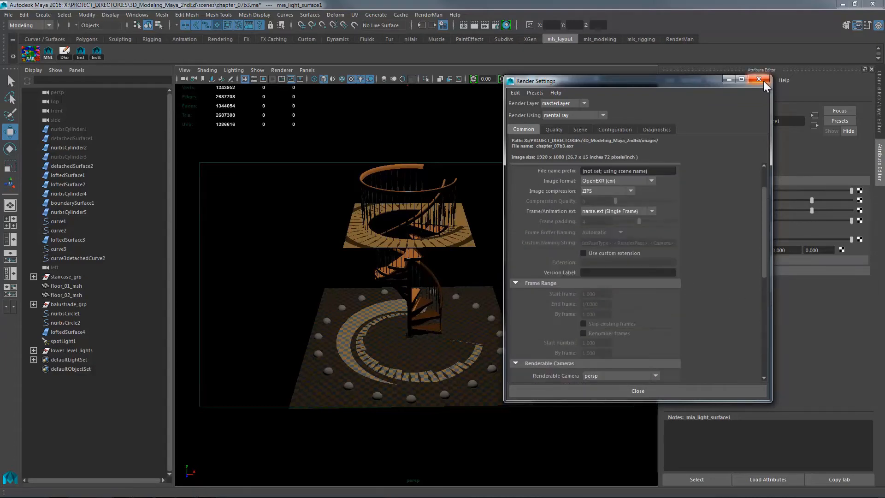
pyautogui.click(763, 81)
# Render the persp camera in the Render View at a reduced test resolution of 960 x 540 and inspect the image.
pyautogui.click(463, 27)
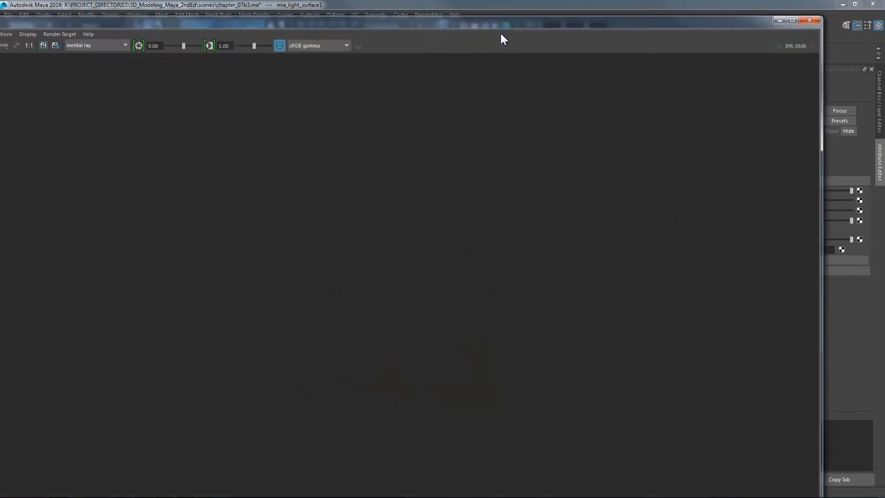
pyautogui.click(148, 49)
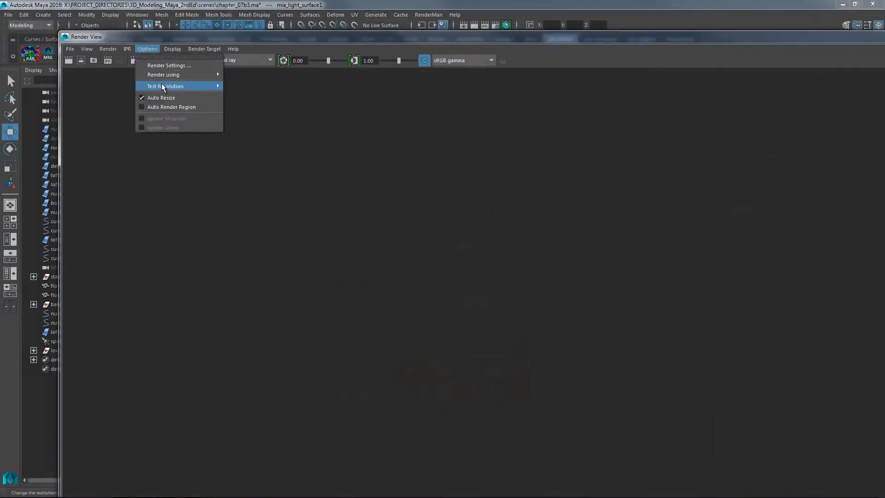
pyautogui.moveTo(214, 86)
pyautogui.click(250, 120)
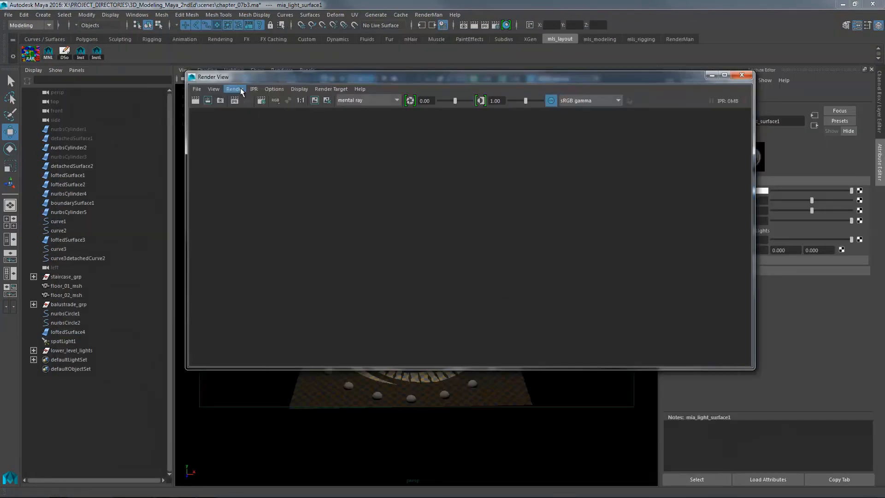
pyautogui.click(239, 90)
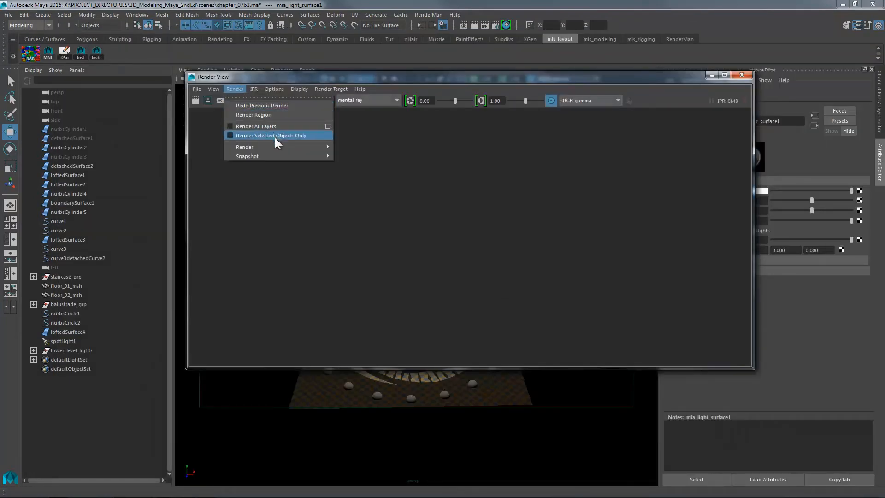
pyautogui.moveTo(282, 146)
pyautogui.click(375, 166)
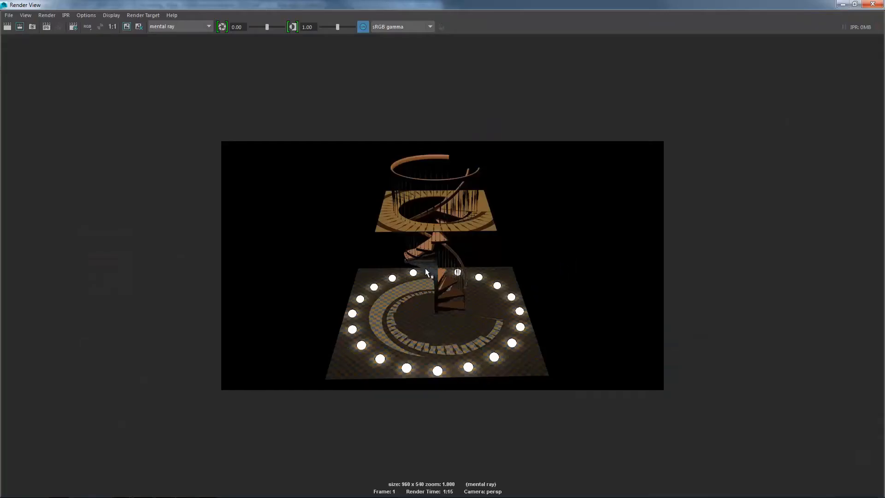
pyautogui.keyDown('alt'); pyautogui.moveTo(397, 275); pyautogui.dragTo(813, 300, button='right'); pyautogui.keyUp('alt')
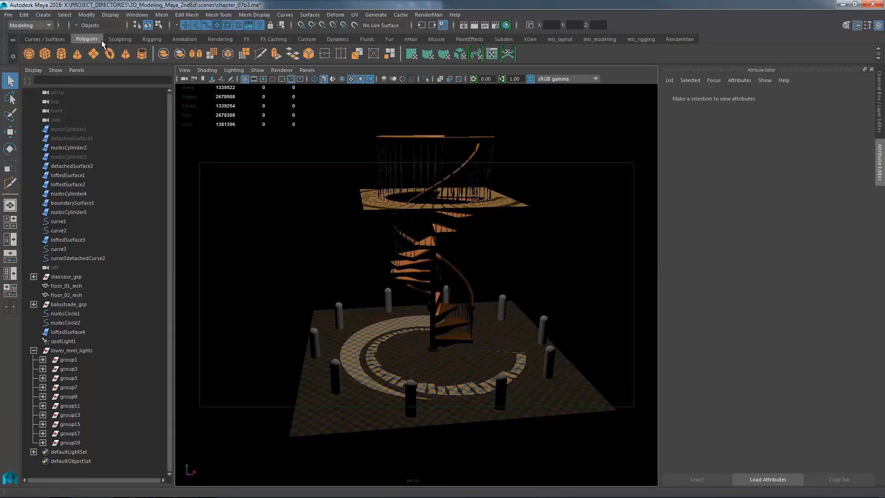
# Create a polygon plane and set its width and height to 500.
pyautogui.click(93, 53)
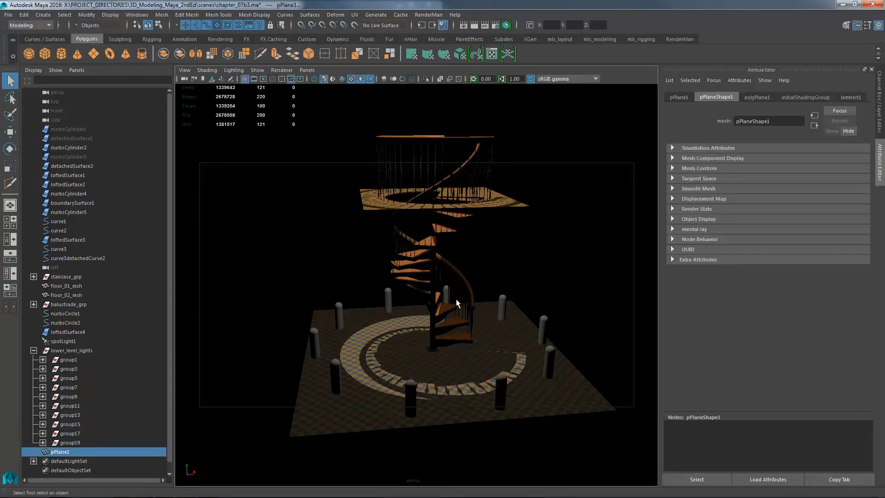
pyautogui.scroll(-3, 417, 295)
pyautogui.click(756, 97)
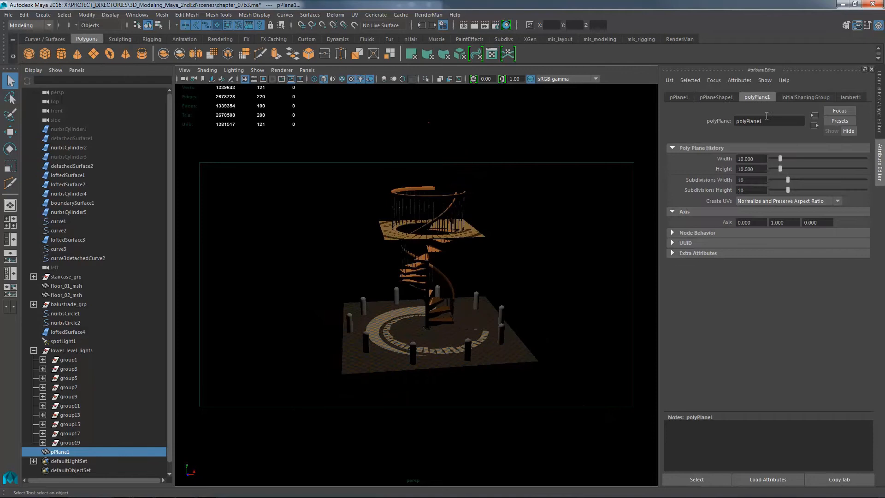
pyautogui.doubleClick(757, 160)
pyautogui.write('500')
pyautogui.press('Tab')
pyautogui.write('5')
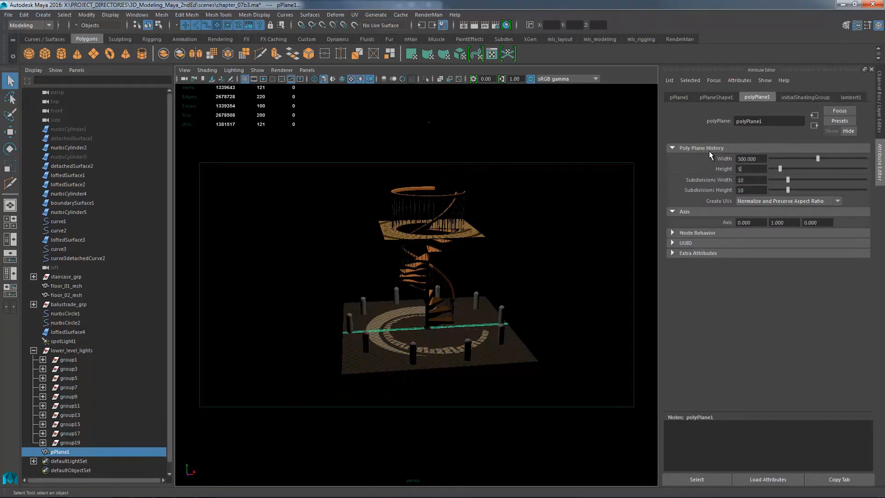
pyautogui.write('00')
pyautogui.press('Tab')
# Enlarge the new plane to a width and height of 2000.
pyautogui.moveTo(759, 159); pyautogui.dragTo(688, 167)
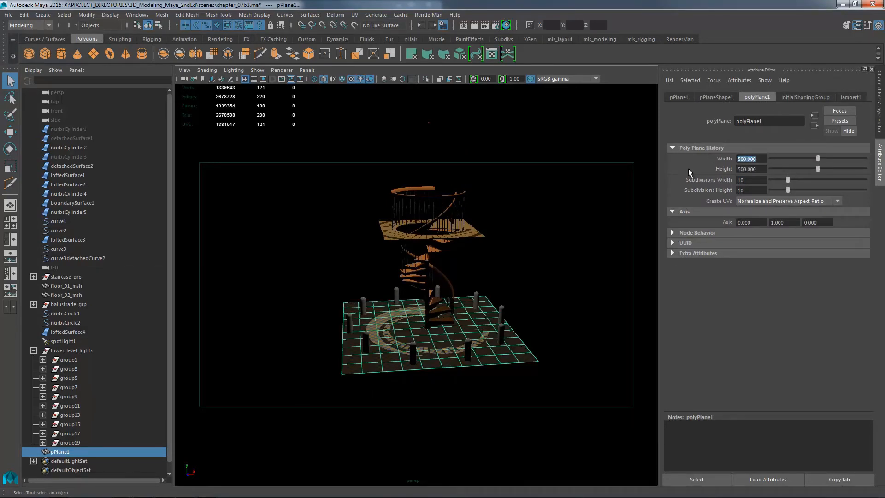
pyautogui.write('2000')
pyautogui.press('Tab')
pyautogui.write('2000')
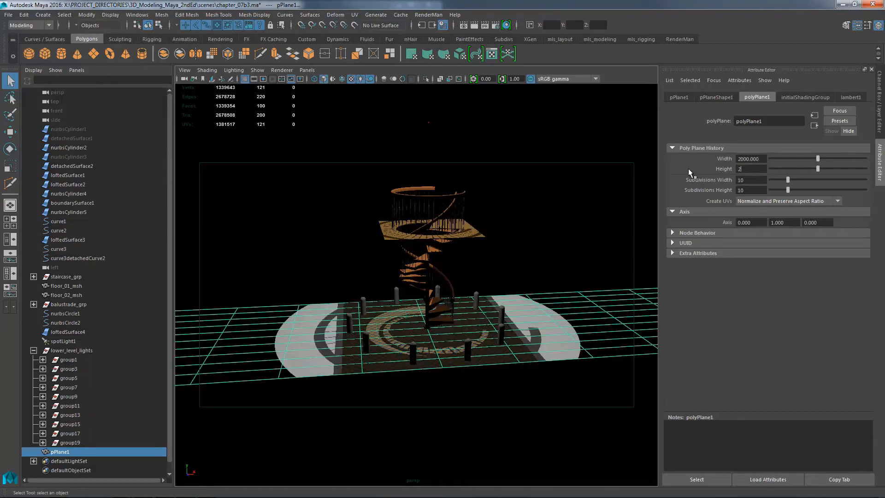
pyautogui.press('Return')
# Lower the large plane about 2.13 units along Y so it sits just beneath the lower floor.
pyautogui.keyDown('alt'); pyautogui.moveTo(587, 259); pyautogui.dragTo(639, 257); pyautogui.keyUp('alt')
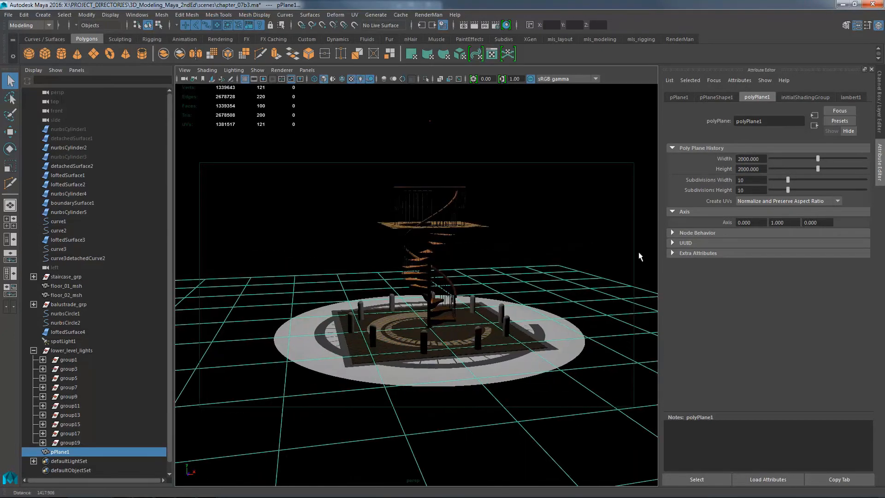
pyautogui.keyDown('alt'); pyautogui.moveTo(640, 257); pyautogui.dragTo(682, 271, button='right'); pyautogui.keyUp('alt')
pyautogui.press('w')
pyautogui.moveTo(437, 309); pyautogui.dragTo(437, 312)
pyautogui.keyDown('alt'); pyautogui.moveTo(493, 292); pyautogui.dragTo(495, 297); pyautogui.keyUp('alt')
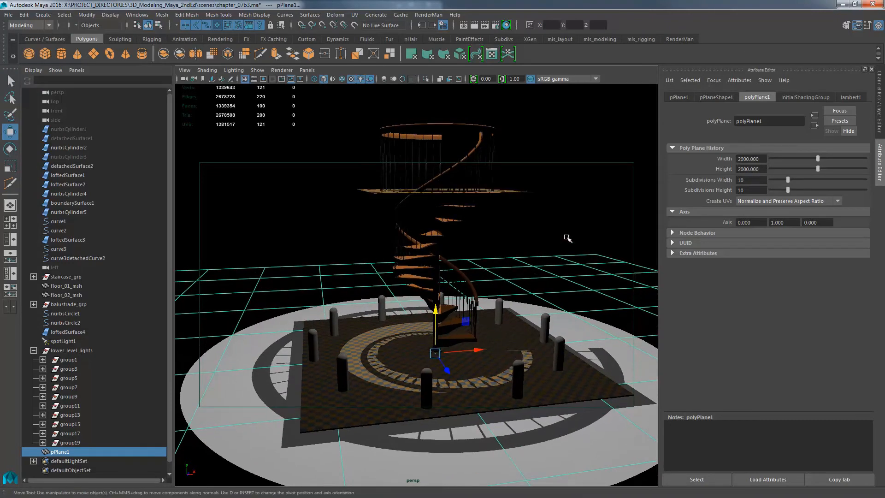
pyautogui.moveTo(613, 208); pyautogui.dragTo(612, 218)
pyautogui.click(589, 267)
pyautogui.keyDown('alt'); pyautogui.moveTo(589, 267); pyautogui.dragTo(579, 271); pyautogui.keyUp('alt')
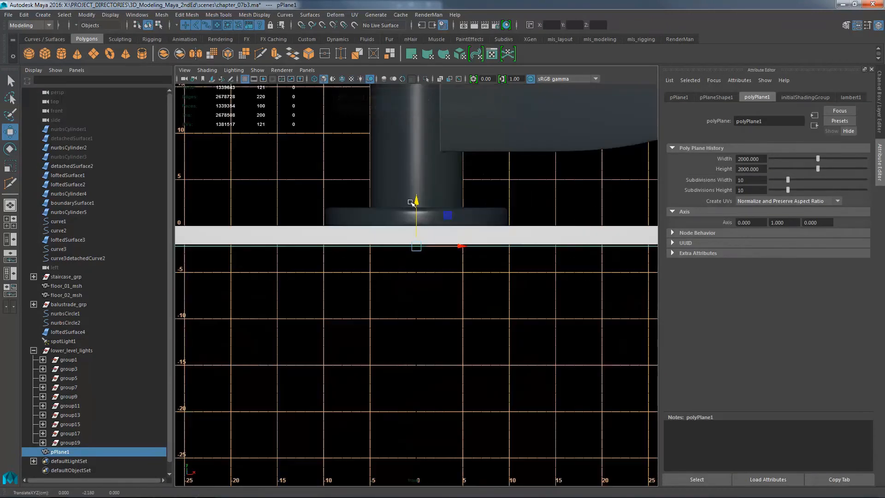
pyautogui.moveTo(416, 201); pyautogui.dragTo(416, 200)
# Return to the perspective view, display the scene with textured shading and deselect the ground plane.
pyautogui.press('space')
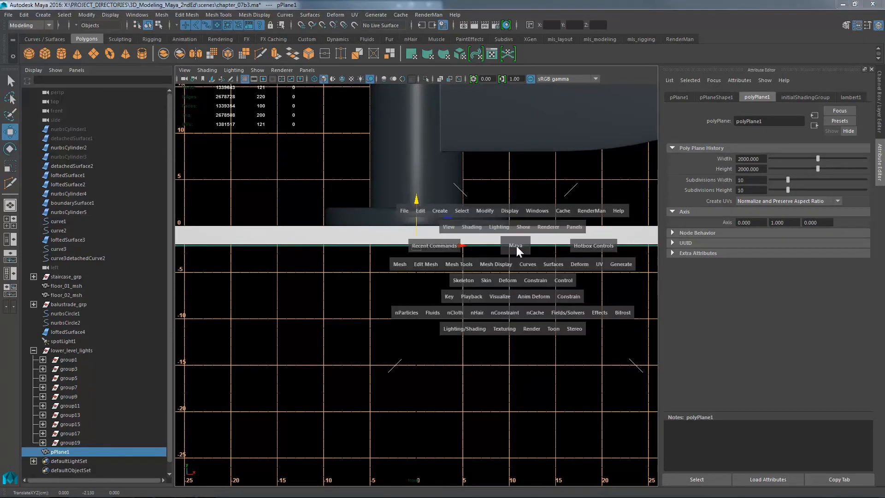
pyautogui.press('space')
pyautogui.keyDown('alt'); pyautogui.moveTo(521, 253); pyautogui.dragTo(500, 273); pyautogui.keyUp('alt')
pyautogui.keyDown('alt'); pyautogui.moveTo(500, 273); pyautogui.dragTo(490, 262, button='right'); pyautogui.keyUp('alt')
pyautogui.press('6')
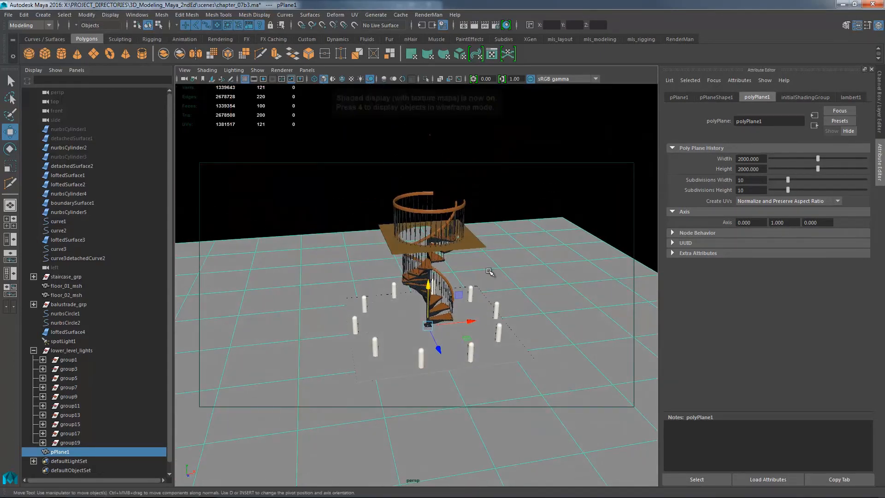
pyautogui.keyDown('alt'); pyautogui.moveTo(573, 253); pyautogui.dragTo(588, 284, button='right'); pyautogui.keyUp('alt')
pyautogui.moveTo(587, 283)
pyautogui.keyDown('alt'); pyautogui.mouseDown()
pyautogui.moveTo(560, 267)
pyautogui.moveTo(567, 285)
pyautogui.mouseUp(); pyautogui.keyUp('alt')
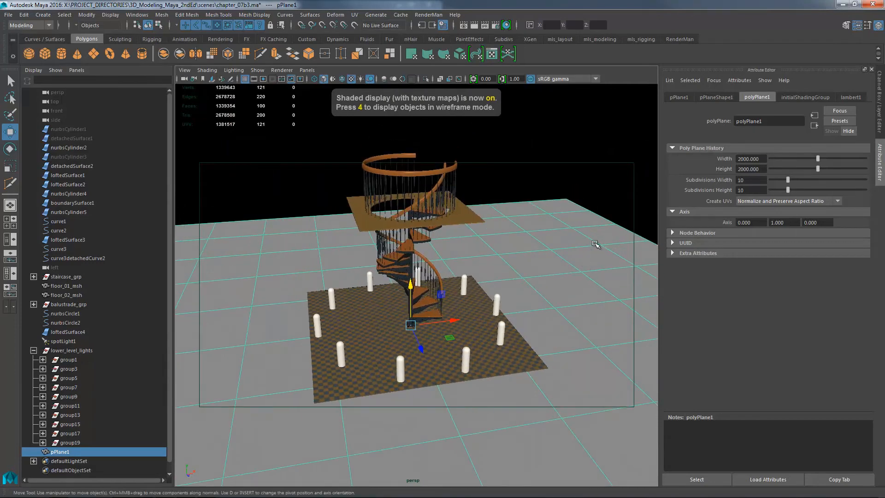
pyautogui.click(616, 208)
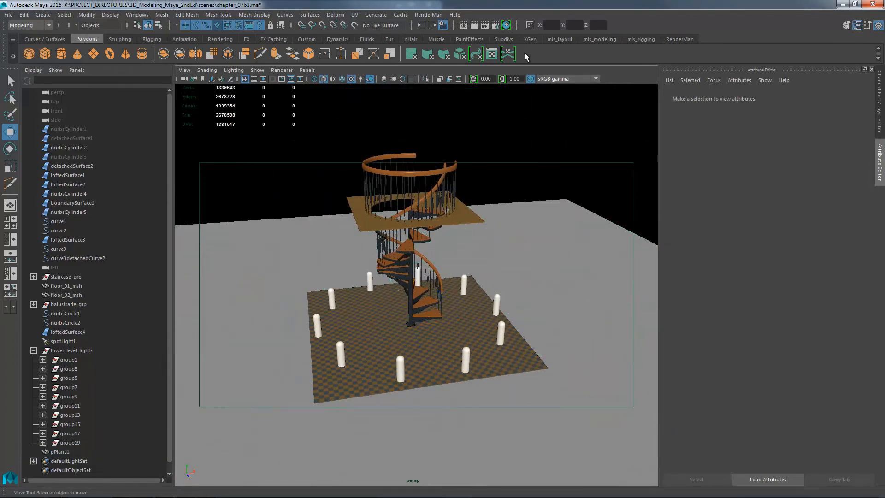
# Create a mental ray Image Based Lighting environment and load hoover_dam.png from the chapter_03 source images as its image.
pyautogui.click(494, 25)
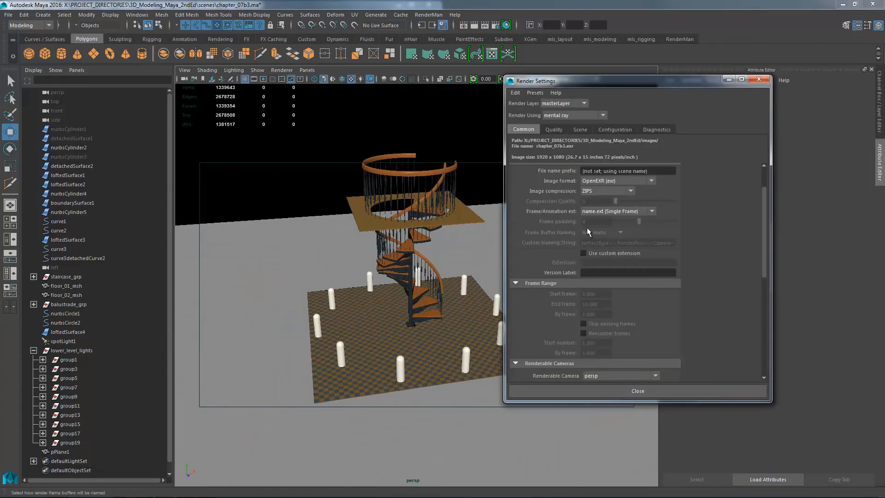
pyautogui.click(611, 131)
pyautogui.click(581, 130)
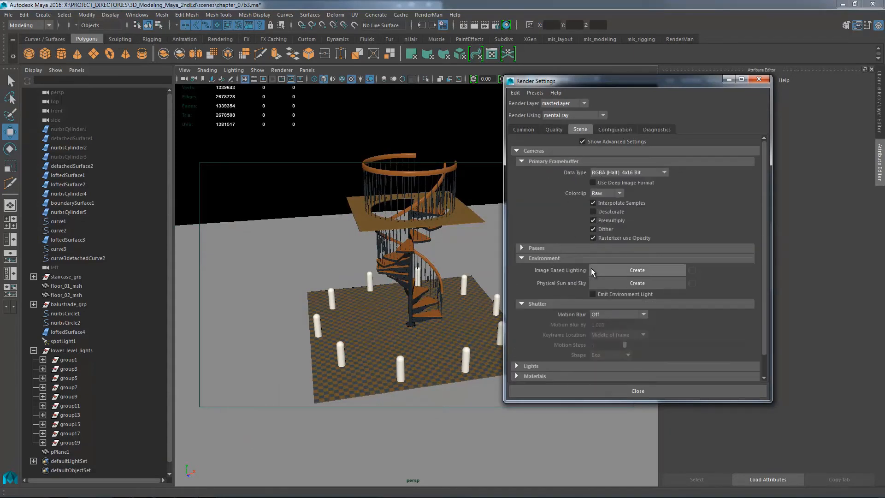
pyautogui.click(642, 271)
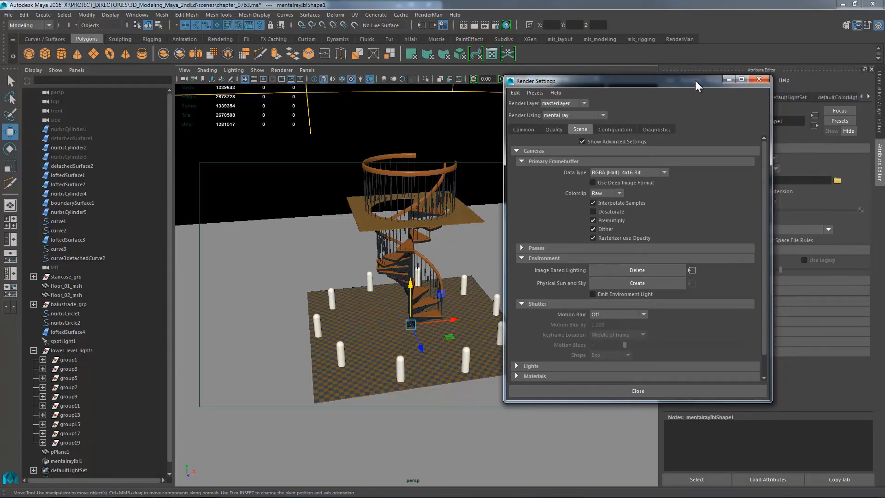
pyautogui.moveTo(695, 82); pyautogui.dragTo(554, 93)
pyautogui.click(837, 180)
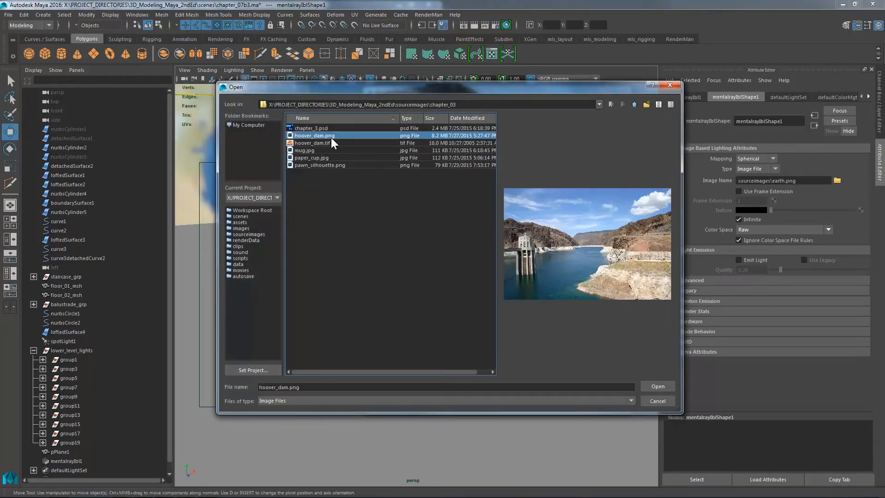
pyautogui.click(658, 386)
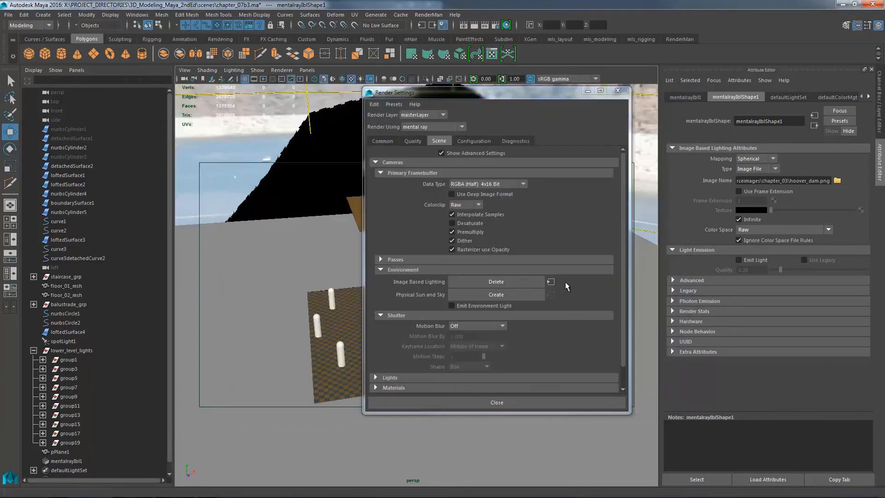
# Enable Emit Light on the image-based lighting node and open its Render Stats settings.
pyautogui.click(744, 259)
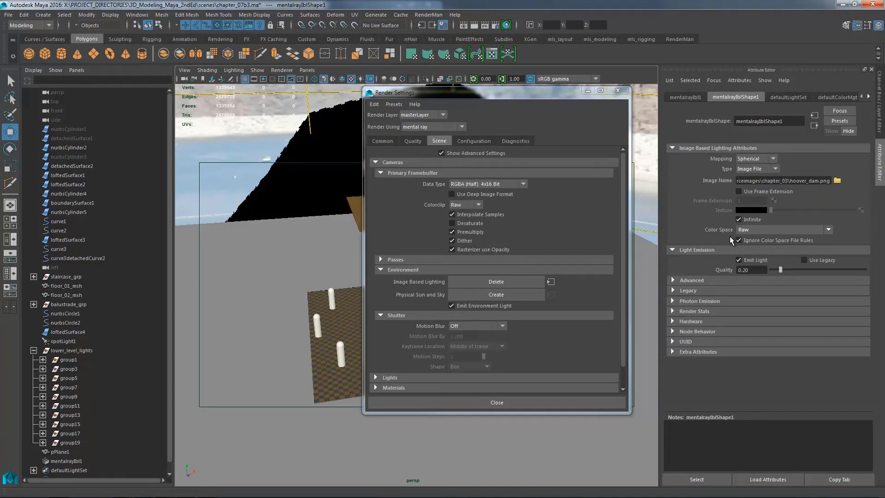
pyautogui.click(717, 311)
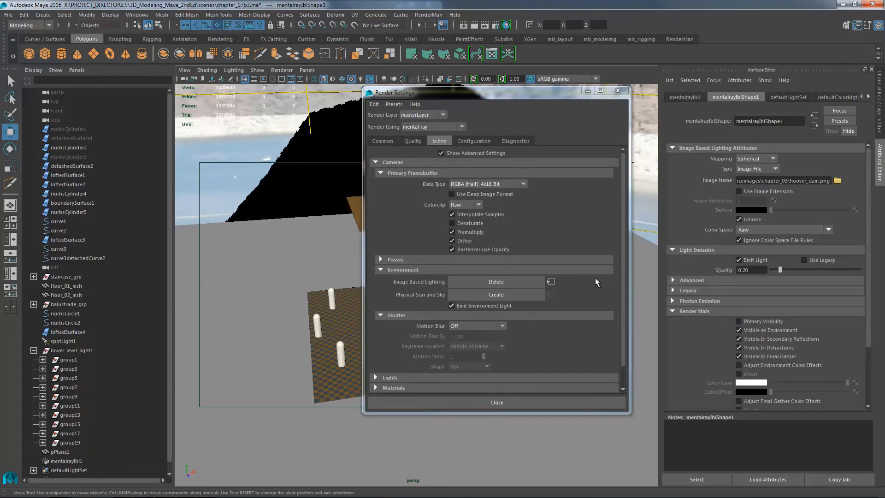
pyautogui.moveTo(559, 91); pyautogui.dragTo(756, 95)
# Select the ground plane, close the render settings and examine the staircase and ground against the environment image from low and high angles.
pyautogui.keyDown('alt'); pyautogui.moveTo(491, 206); pyautogui.dragTo(502, 222); pyautogui.keyUp('alt')
pyautogui.click(502, 223)
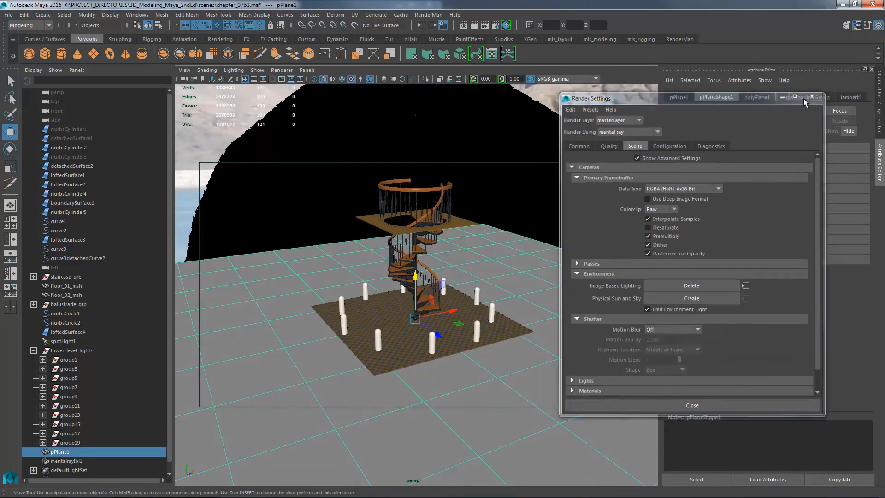
pyautogui.click(812, 94)
pyautogui.keyDown('alt'); pyautogui.moveTo(568, 250); pyautogui.dragTo(525, 234); pyautogui.keyUp('alt')
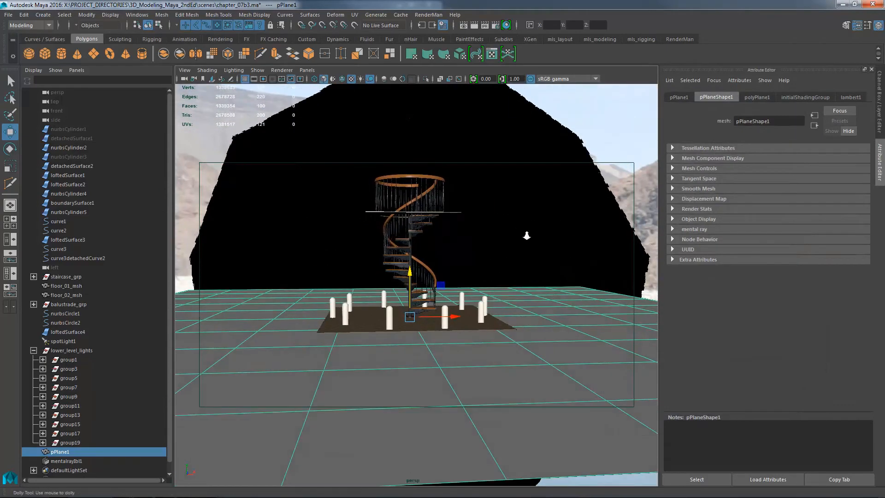
pyautogui.keyDown('alt'); pyautogui.moveTo(525, 234); pyautogui.dragTo(558, 252, button='right'); pyautogui.keyUp('alt')
pyautogui.keyDown('alt'); pyautogui.moveTo(559, 251); pyautogui.dragTo(555, 259); pyautogui.keyUp('alt')
pyautogui.keyDown('alt'); pyautogui.moveTo(555, 259); pyautogui.dragTo(553, 260, button='middle'); pyautogui.keyUp('alt')
pyautogui.keyDown('alt'); pyautogui.moveTo(553, 260); pyautogui.dragTo(517, 285); pyautogui.keyUp('alt')
pyautogui.keyDown('alt'); pyautogui.moveTo(525, 284); pyautogui.dragTo(502, 257, button='right'); pyautogui.keyUp('alt')
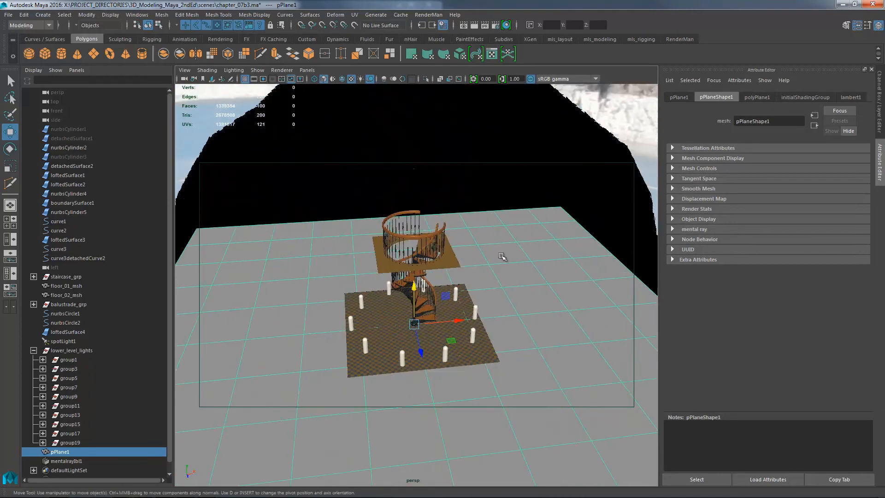
# Scale the ground plane up uniformly so it extends much farther around the staircase.
pyautogui.keyDown('alt'); pyautogui.moveTo(502, 257); pyautogui.dragTo(553, 250); pyautogui.keyUp('alt')
pyautogui.moveTo(553, 250); pyautogui.dragTo(552, 181, button='right')
pyautogui.click(535, 256)
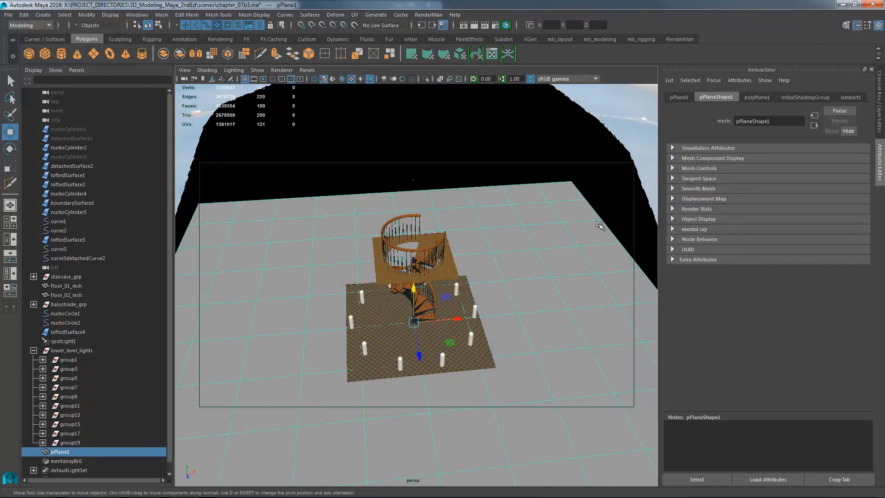
pyautogui.press('r')
pyautogui.moveTo(413, 323); pyautogui.dragTo(520, 252)
# Examine the staircase and the enlarged ground plane against the environment image from high and low angles.
pyautogui.keyDown('alt'); pyautogui.moveTo(566, 255); pyautogui.dragTo(640, 246, button='right'); pyautogui.keyUp('alt')
pyautogui.keyDown('alt'); pyautogui.moveTo(594, 235); pyautogui.dragTo(563, 314); pyautogui.keyUp('alt')
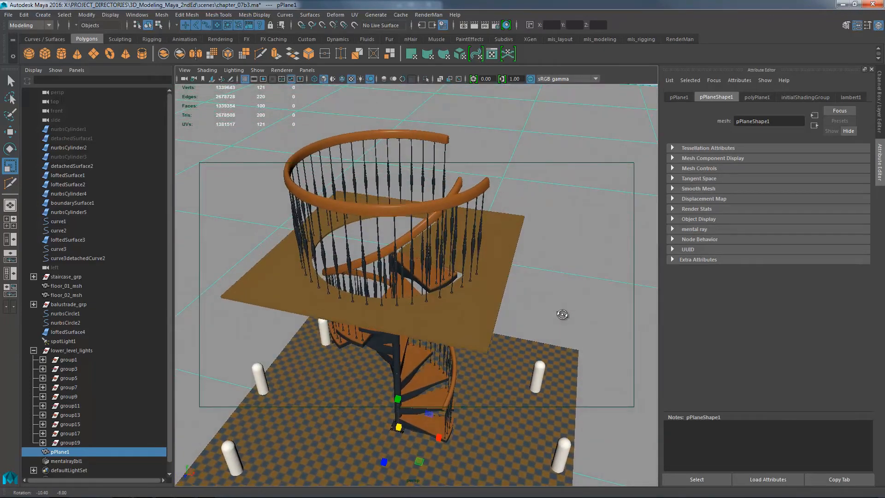
pyautogui.keyDown('alt'); pyautogui.moveTo(560, 312); pyautogui.dragTo(505, 286, button='right'); pyautogui.keyUp('alt')
pyautogui.keyDown('alt'); pyautogui.moveTo(500, 290); pyautogui.dragTo(512, 254, button='middle'); pyautogui.keyUp('alt')
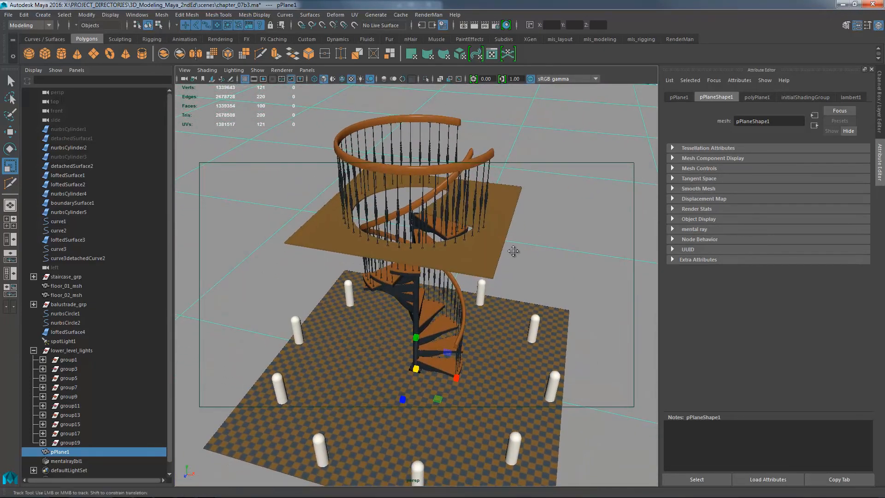
pyautogui.keyDown('alt'); pyautogui.moveTo(513, 251); pyautogui.dragTo(489, 306); pyautogui.keyUp('alt')
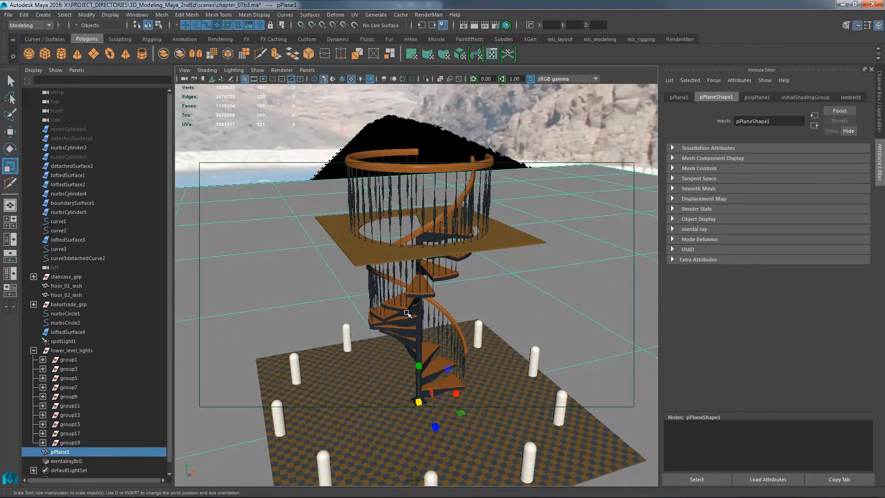
pyautogui.keyDown('alt'); pyautogui.moveTo(606, 296); pyautogui.dragTo(553, 265); pyautogui.keyUp('alt')
pyautogui.keyDown('alt'); pyautogui.moveTo(548, 265); pyautogui.dragTo(491, 270, button='right'); pyautogui.keyUp('alt')
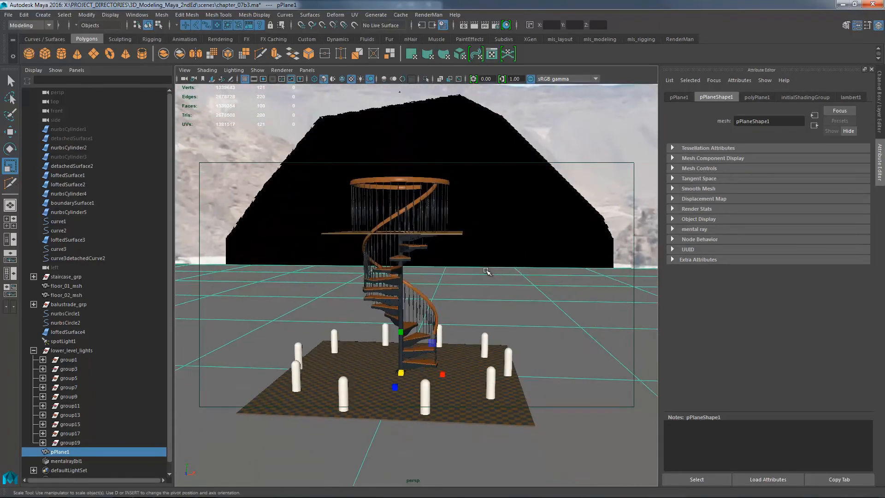
pyautogui.keyDown('alt'); pyautogui.moveTo(486, 270); pyautogui.dragTo(446, 276, button='middle'); pyautogui.keyUp('alt')
pyautogui.keyDown('alt'); pyautogui.moveTo(442, 277); pyautogui.dragTo(450, 312); pyautogui.keyUp('alt')
pyautogui.keyDown('alt'); pyautogui.moveTo(451, 312); pyautogui.dragTo(423, 317, button='middle'); pyautogui.keyUp('alt')
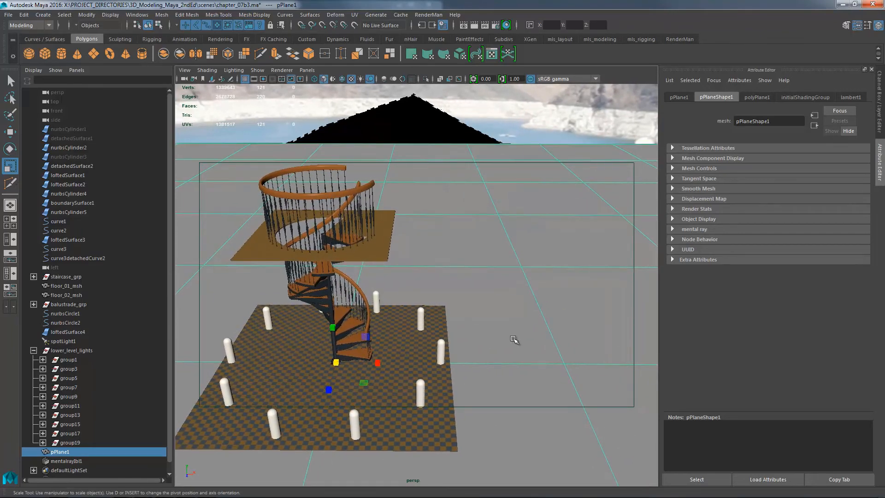
# Frame the whole staircase and its floor lights slightly left of centre, with the environment image above the horizon.
pyautogui.keyDown('alt'); pyautogui.moveTo(524, 329); pyautogui.dragTo(538, 318, button='middle'); pyautogui.keyUp('alt')
pyautogui.keyDown('alt'); pyautogui.moveTo(538, 317); pyautogui.dragTo(513, 316, button='right'); pyautogui.keyUp('alt')
pyautogui.keyDown('alt'); pyautogui.moveTo(513, 316); pyautogui.dragTo(507, 318, button='middle'); pyautogui.keyUp('alt')
pyautogui.keyDown('alt'); pyautogui.moveTo(507, 318); pyautogui.dragTo(513, 322, button='right'); pyautogui.keyUp('alt')
pyautogui.moveTo(504, 314)
pyautogui.keyDown('alt'); pyautogui.mouseDown(button='middle')
pyautogui.moveTo(510, 311)
pyautogui.moveTo(492, 305)
pyautogui.mouseUp(button='middle'); pyautogui.keyUp('alt')
pyautogui.moveTo(492, 305)
pyautogui.keyDown('alt'); pyautogui.mouseDown(button='right')
pyautogui.moveTo(508, 310)
pyautogui.moveTo(488, 310)
pyautogui.mouseUp(button='right'); pyautogui.keyUp('alt')
pyautogui.keyDown('alt'); pyautogui.moveTo(488, 310); pyautogui.dragTo(491, 307, button='middle'); pyautogui.keyUp('alt')
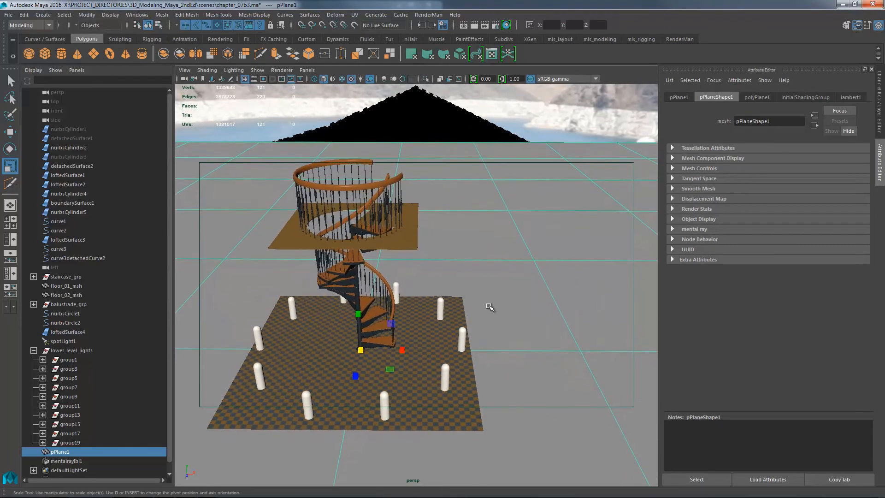
# Assign a new Lambert material to the ground plane and set its color to a warm off-white.
pyautogui.keyDown('alt'); pyautogui.moveTo(491, 308); pyautogui.dragTo(557, 249, button='right'); pyautogui.keyUp('alt')
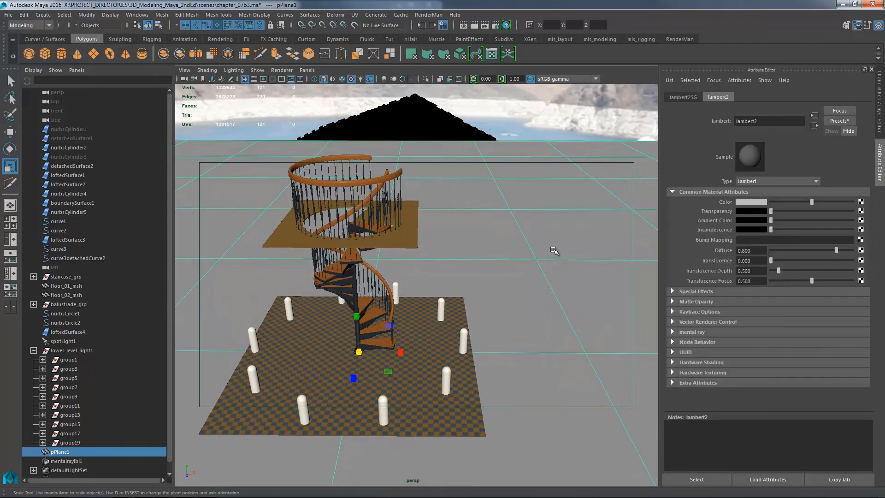
pyautogui.click(758, 201)
pyautogui.click(697, 197)
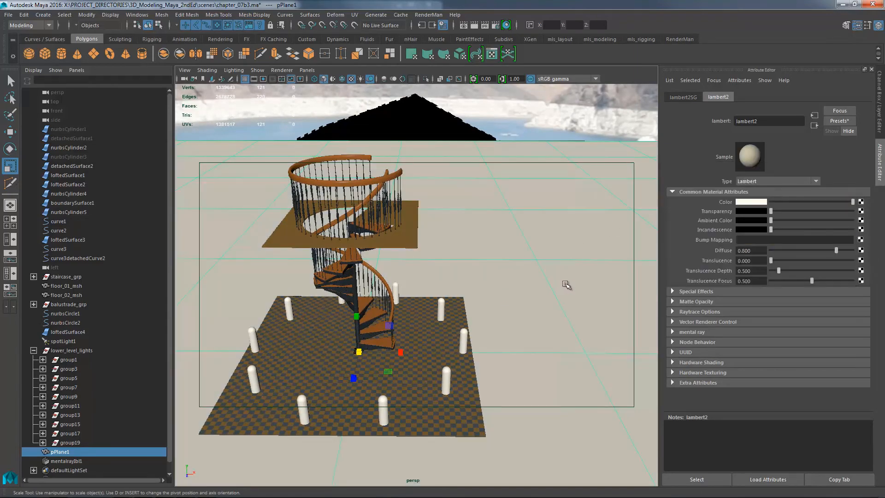
# Show the resolution gate in the perspective view and reframe the staircase inside it for rendering.
pyautogui.keyDown('alt'); pyautogui.moveTo(553, 277); pyautogui.dragTo(488, 259); pyautogui.keyUp('alt')
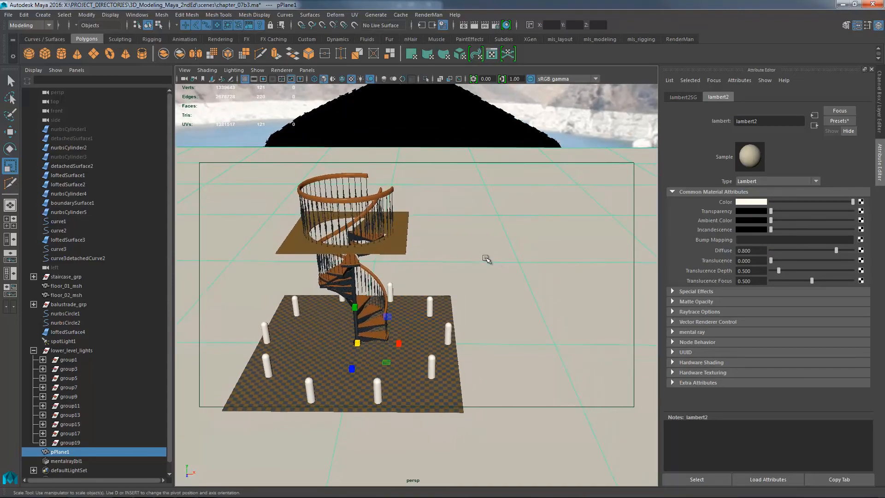
pyautogui.click(263, 79)
pyautogui.keyDown('alt'); pyautogui.moveTo(470, 302); pyautogui.dragTo(454, 298, button='middle'); pyautogui.keyUp('alt')
pyautogui.keyDown('alt'); pyautogui.moveTo(454, 298); pyautogui.dragTo(461, 310); pyautogui.keyUp('alt')
pyautogui.keyDown('alt'); pyautogui.moveTo(461, 309); pyautogui.dragTo(450, 310, button='middle'); pyautogui.keyUp('alt')
pyautogui.keyDown('alt'); pyautogui.moveTo(450, 310); pyautogui.dragTo(458, 311); pyautogui.keyUp('alt')
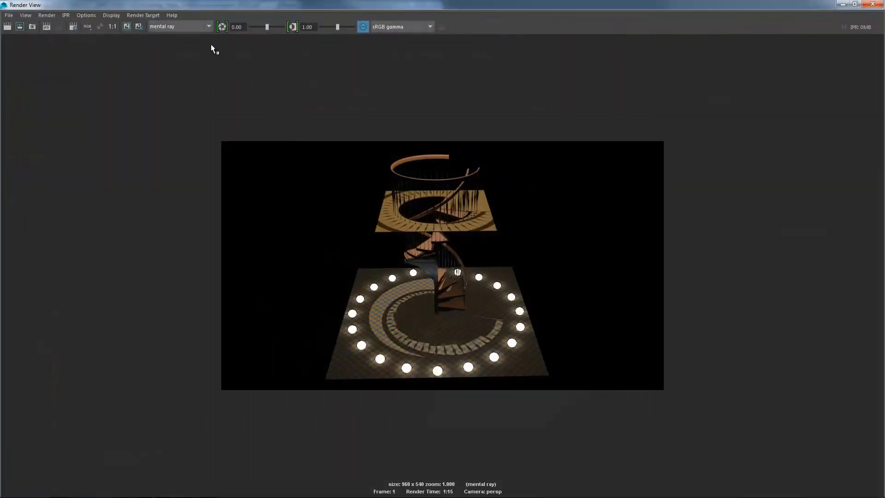
# Set the Render View test resolution to Render Settings (1920x1080), then reduce the window and move it over the viewport.
pyautogui.click(82, 15)
pyautogui.moveTo(114, 51)
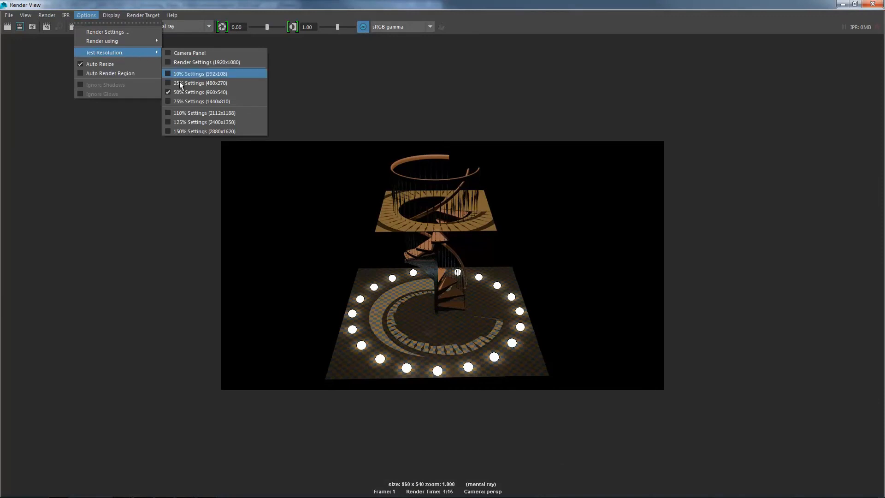
pyautogui.click(203, 63)
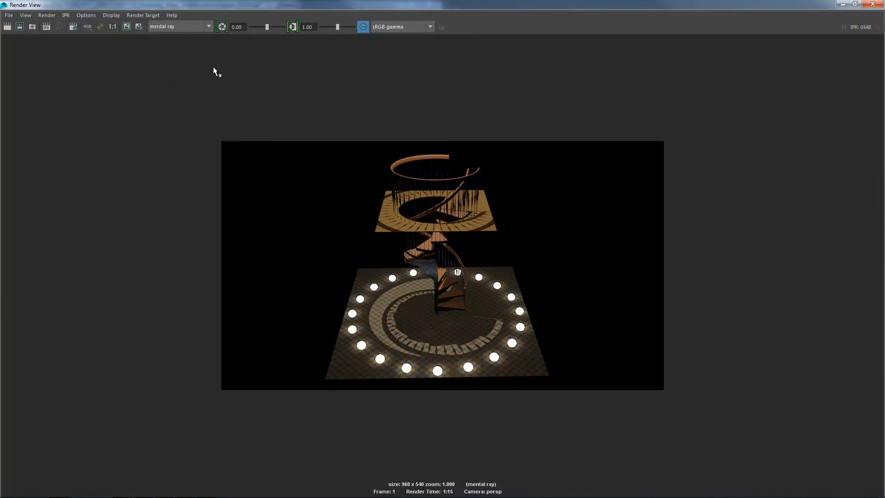
pyautogui.click(853, 5)
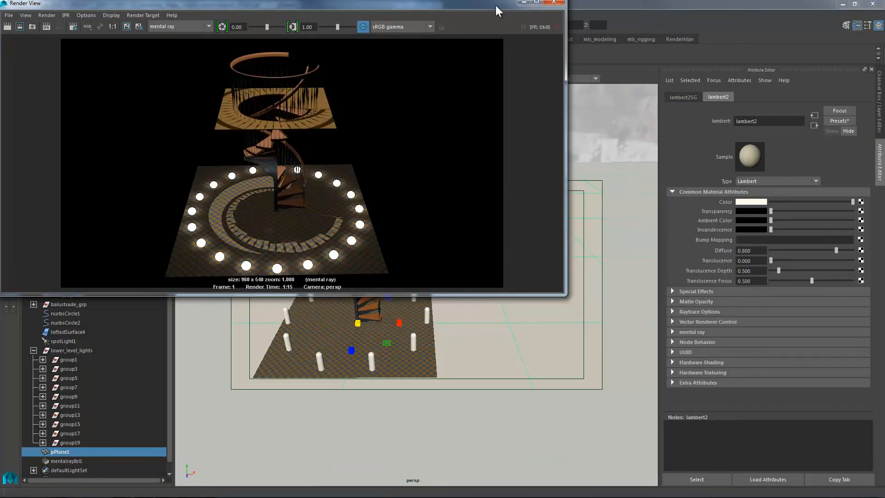
pyautogui.moveTo(496, 5); pyautogui.dragTo(608, 107)
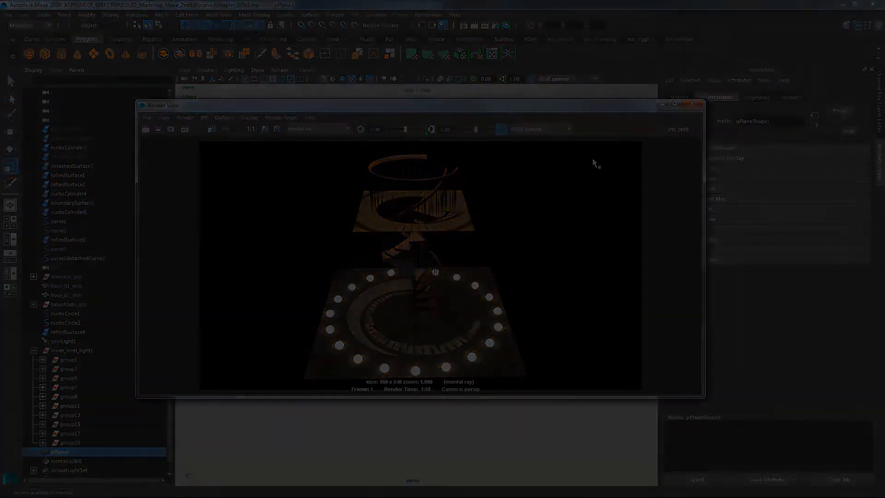